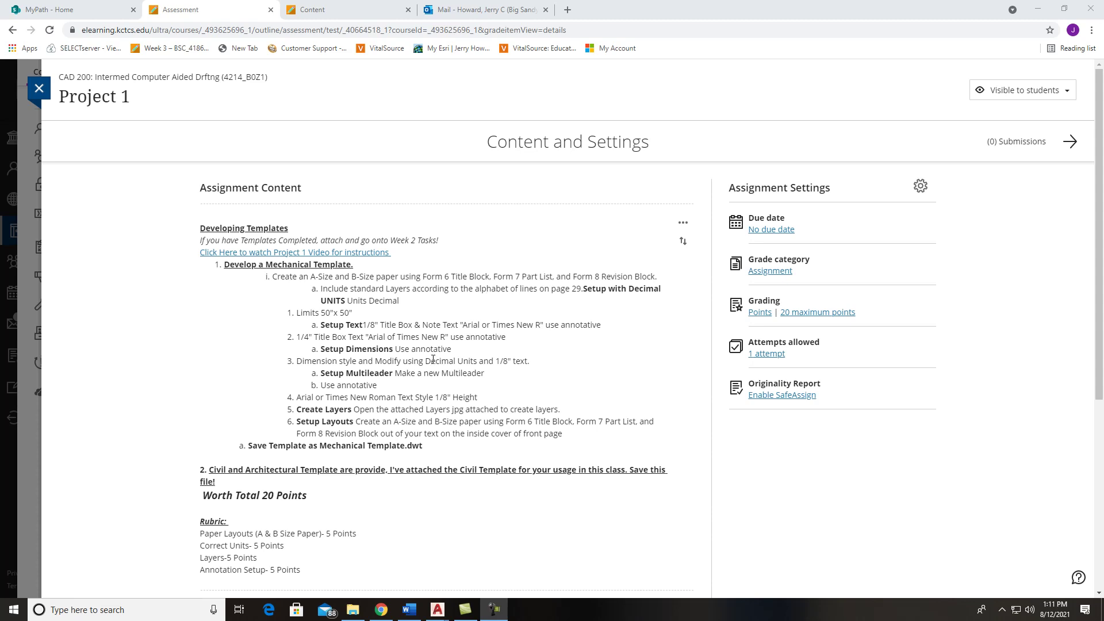
- Review the Project 1 assignment instructions and attachments, and preview the layer settings in Layers.jpg
scroll(433, 360, down, 5)
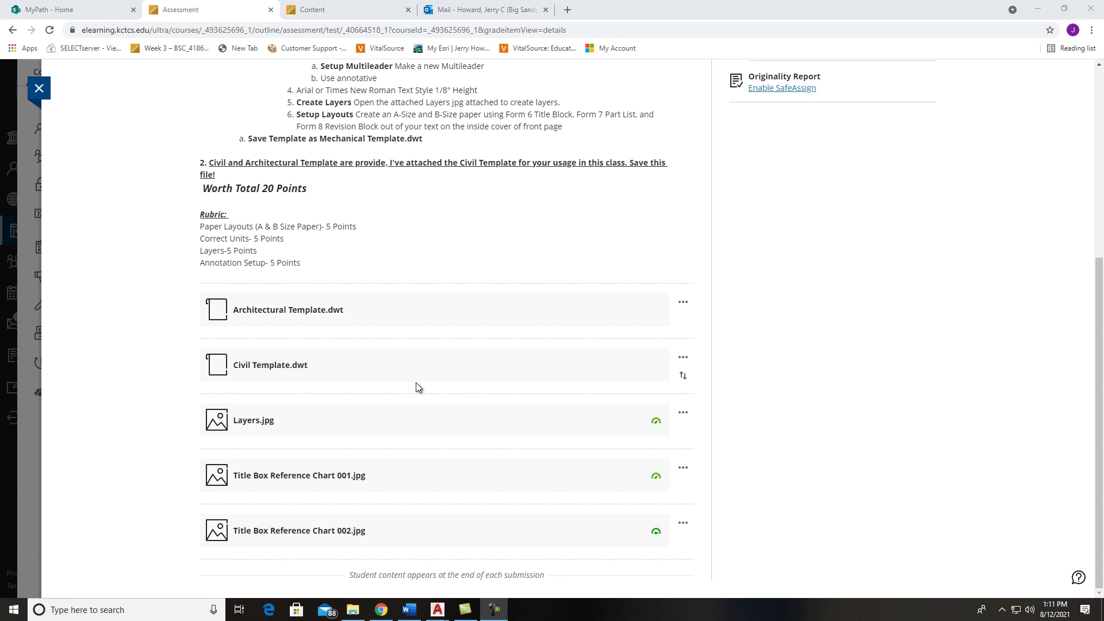
scroll(415, 382, up, 4)
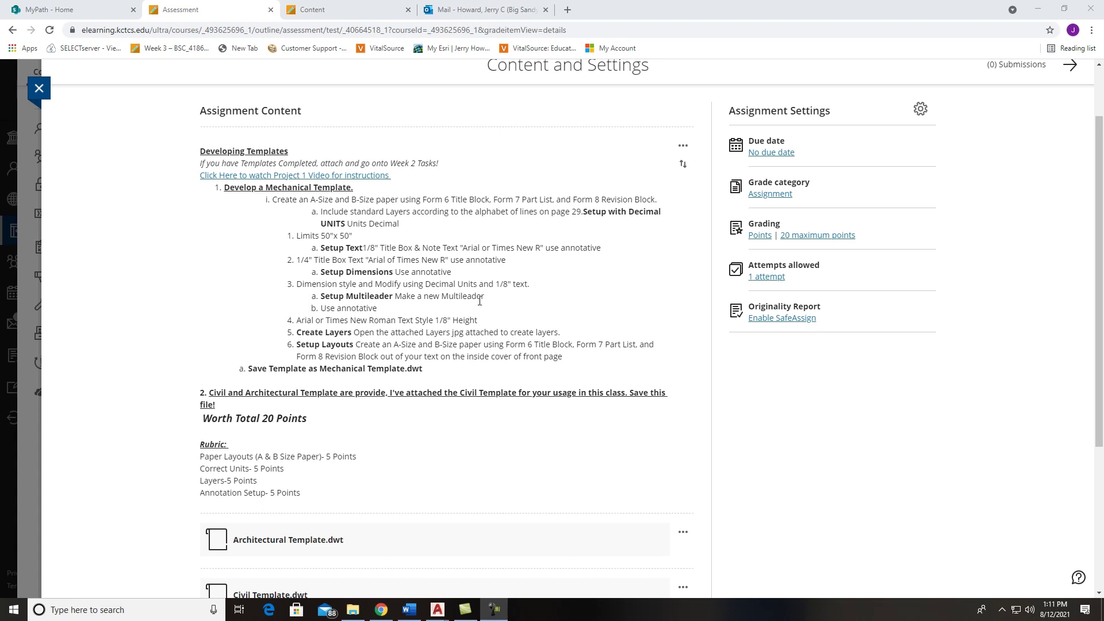
scroll(477, 291, down, 4)
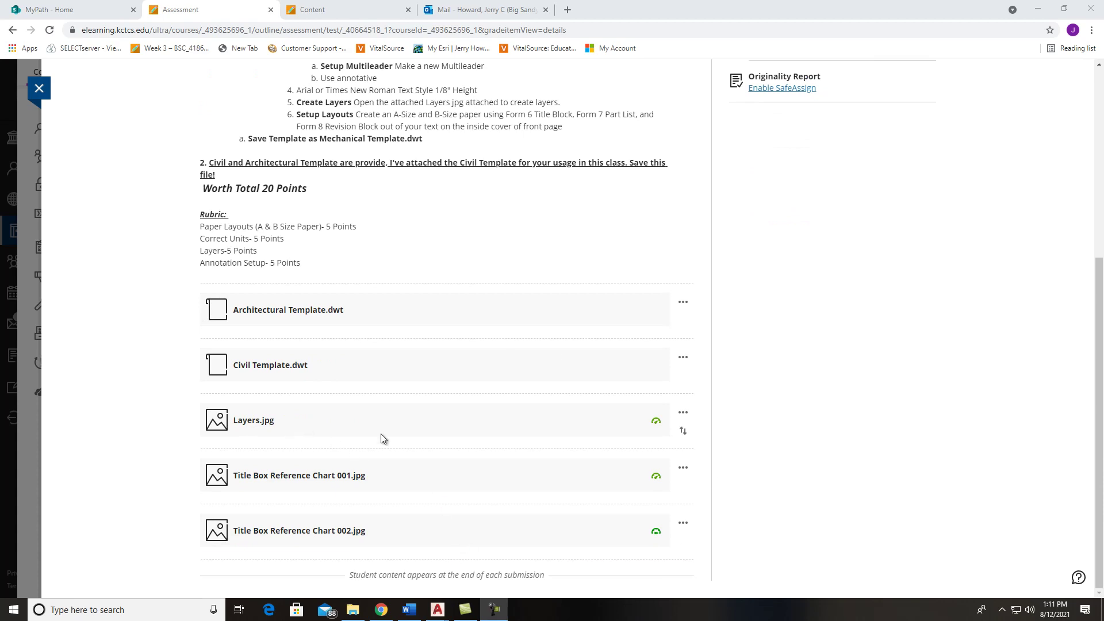
click(683, 414)
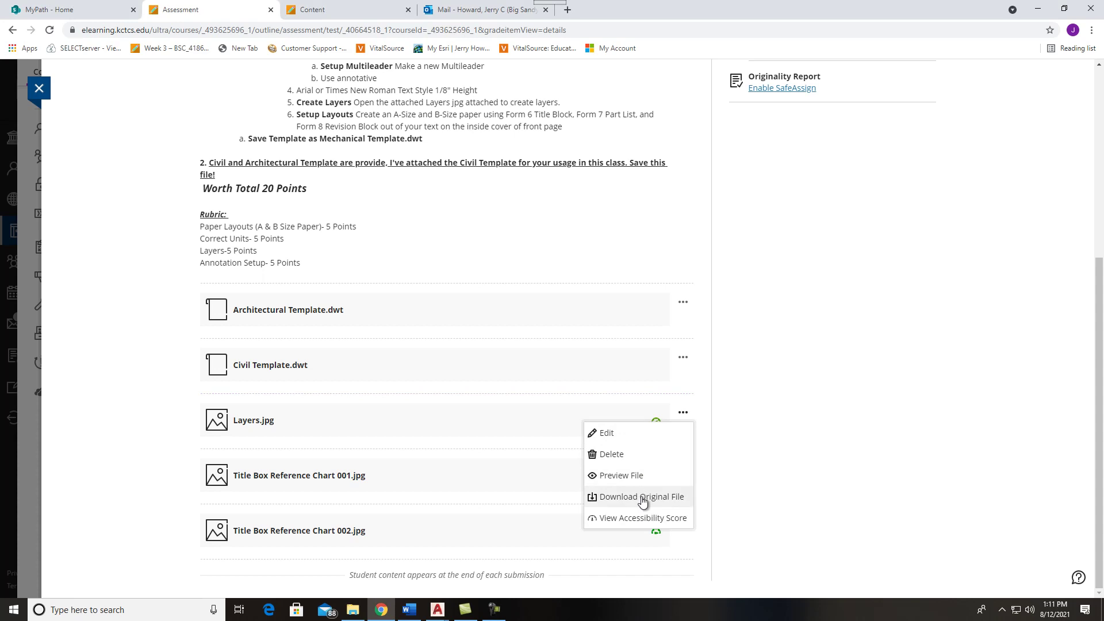
click(635, 476)
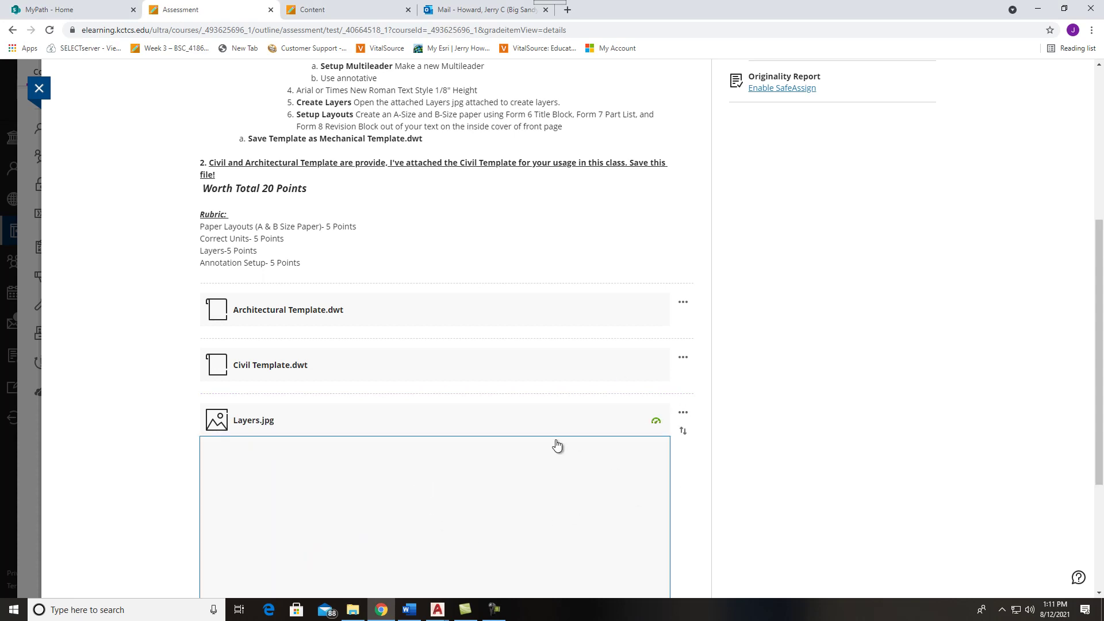
scroll(563, 445, down, 2)
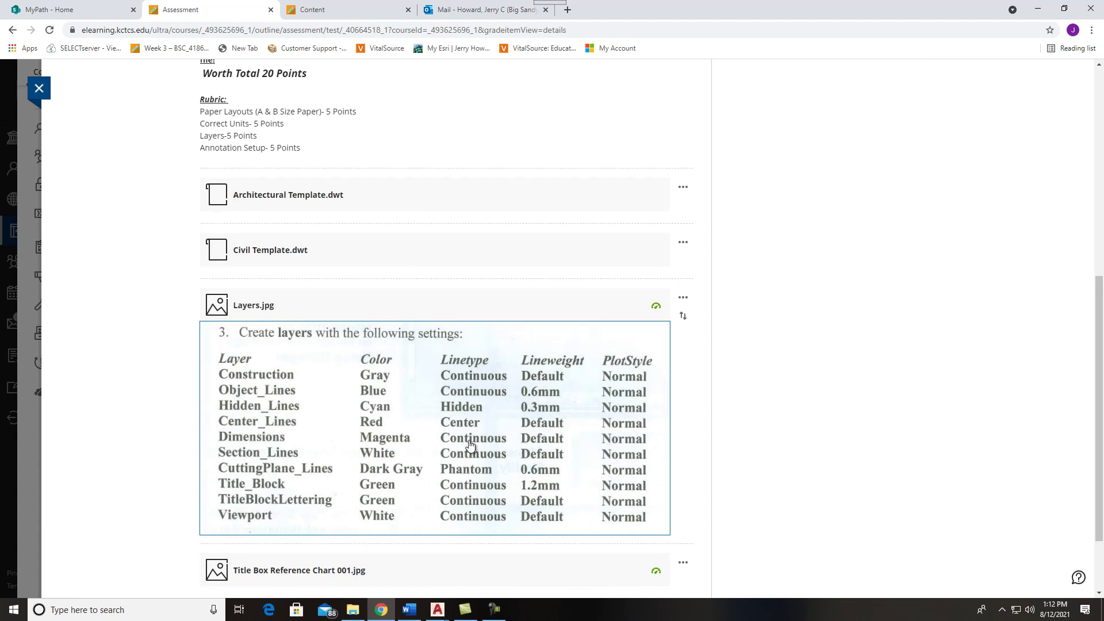
scroll(471, 445, down, 2)
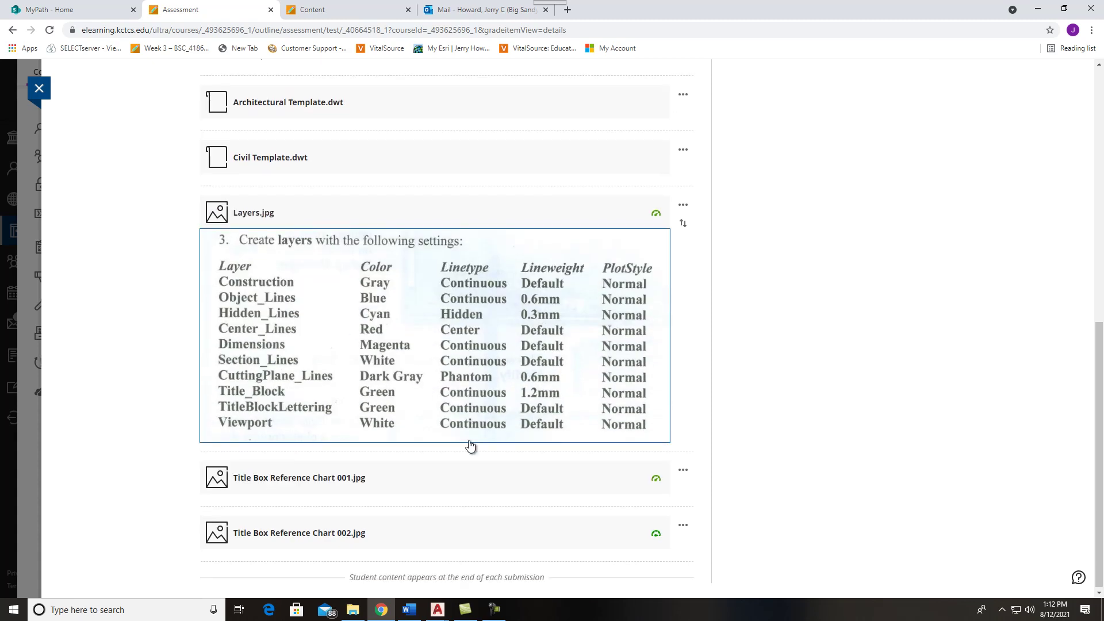
- Preview Title Box Reference Chart 001.jpg and Title Box Reference Chart 002.jpg, and return to the assignment instructions
click(683, 469)
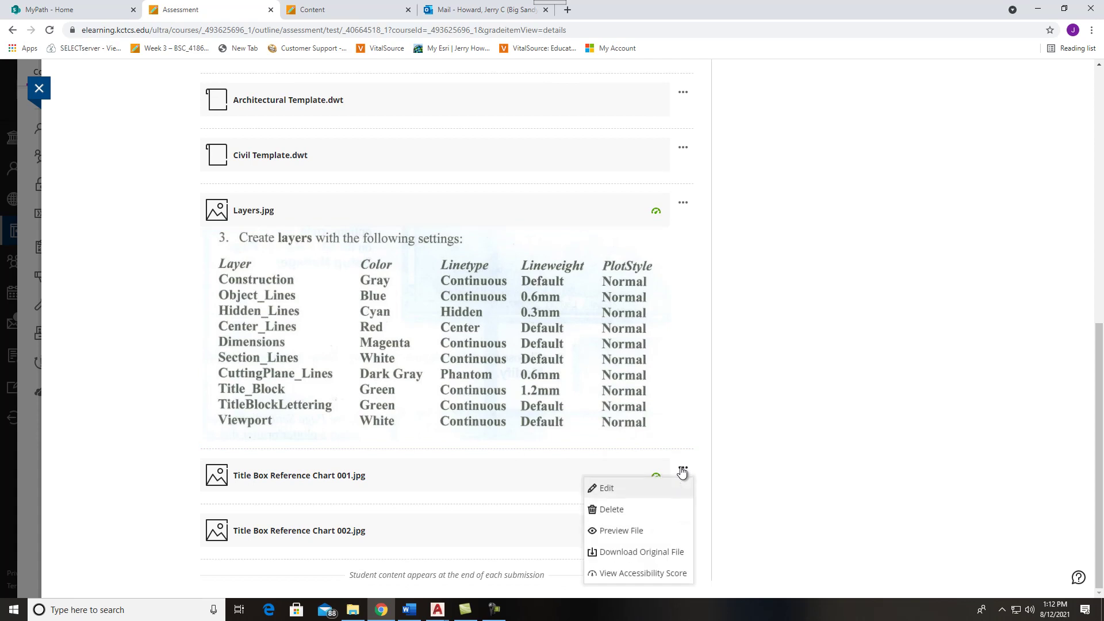
click(621, 530)
scroll(598, 480, down, 3)
scroll(591, 480, down, 2)
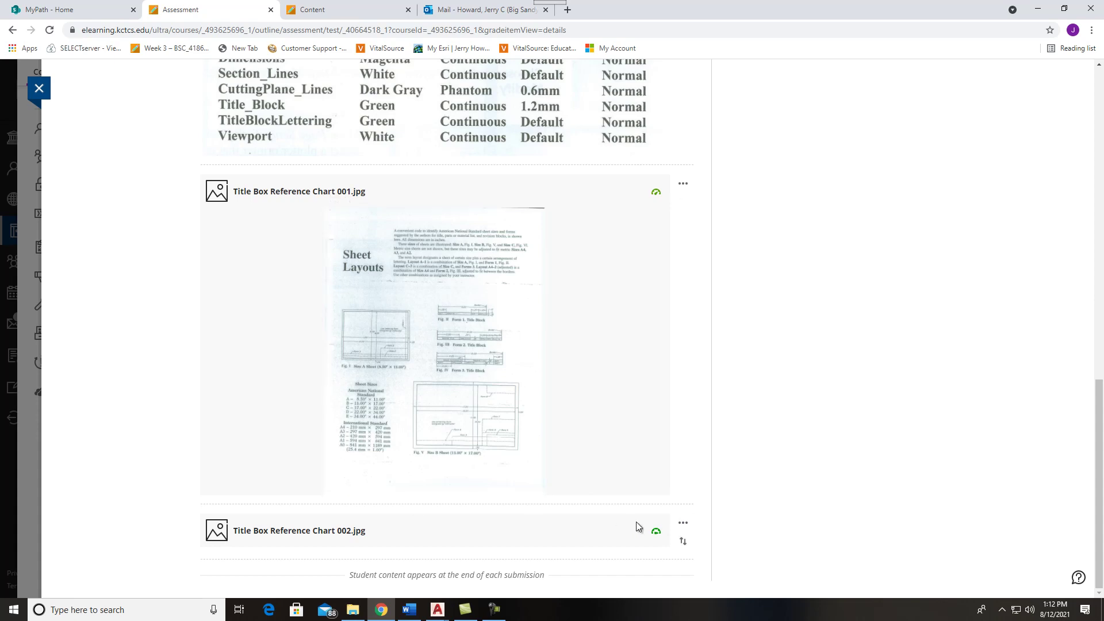
click(682, 523)
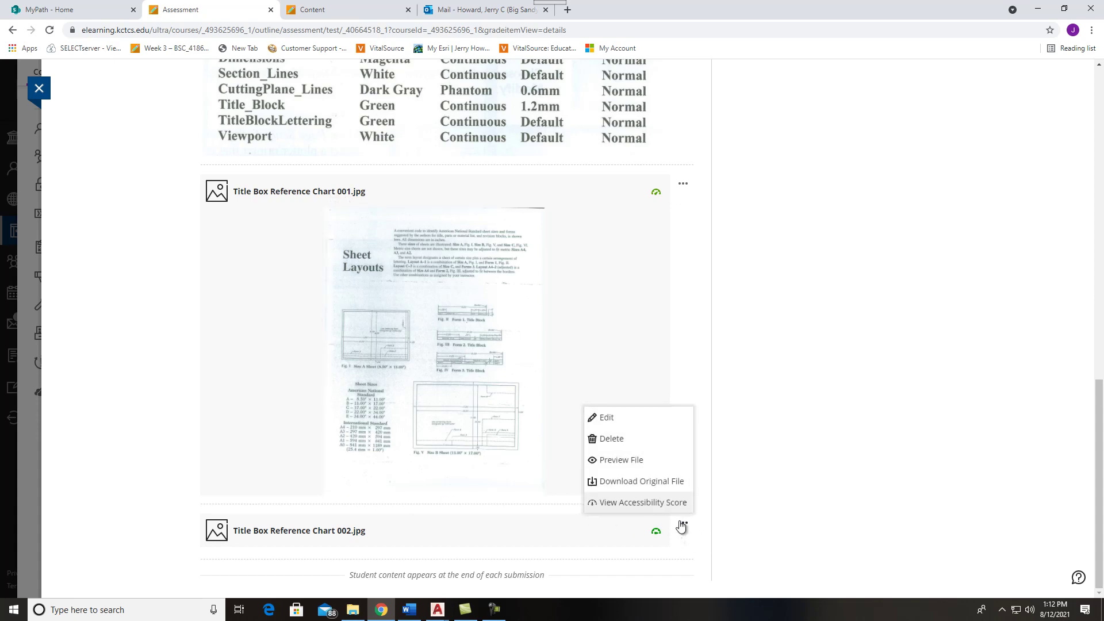
click(634, 461)
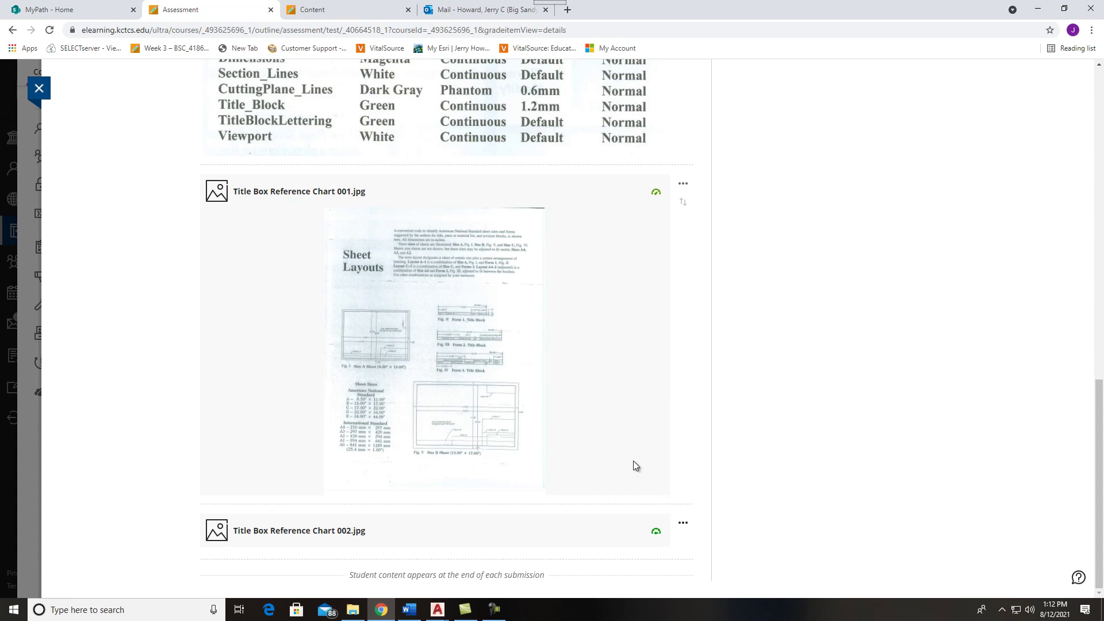
scroll(652, 399, up, 13)
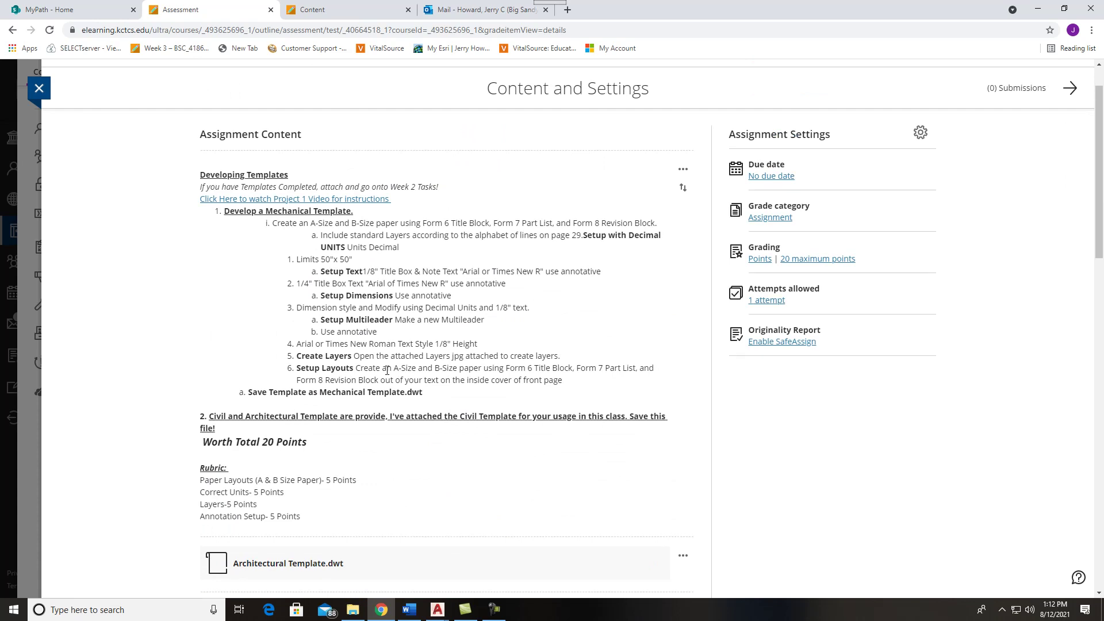
- Switch to AutoCAD with Architectural Template.dwt and maximize its window
mouse_move(438, 611)
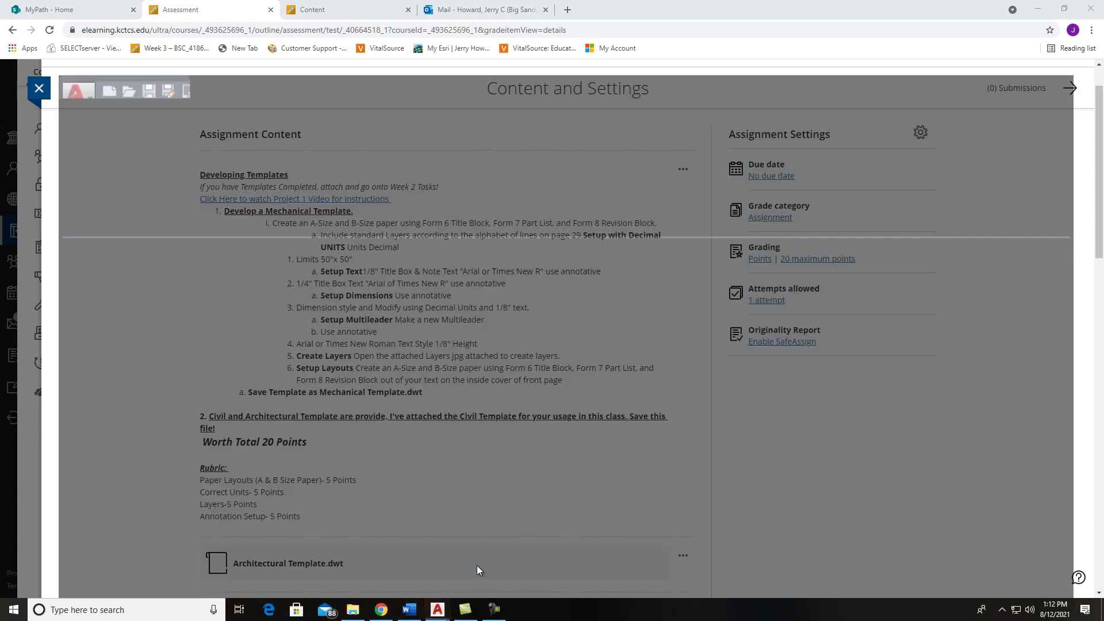
click(477, 565)
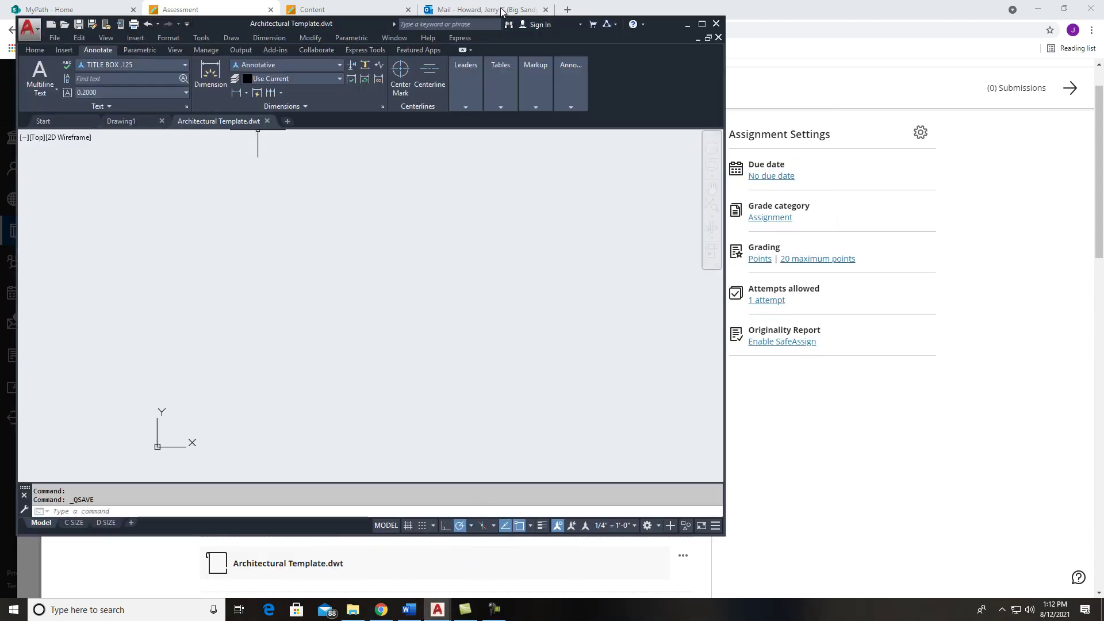
click(701, 24)
click(34, 20)
click(43, 27)
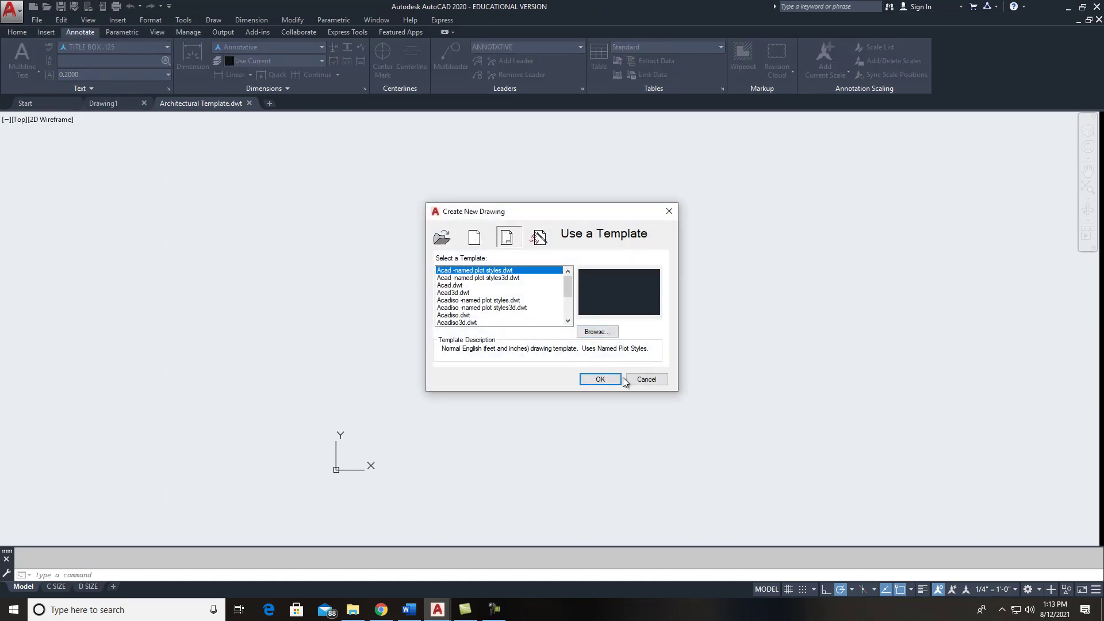
click(644, 379)
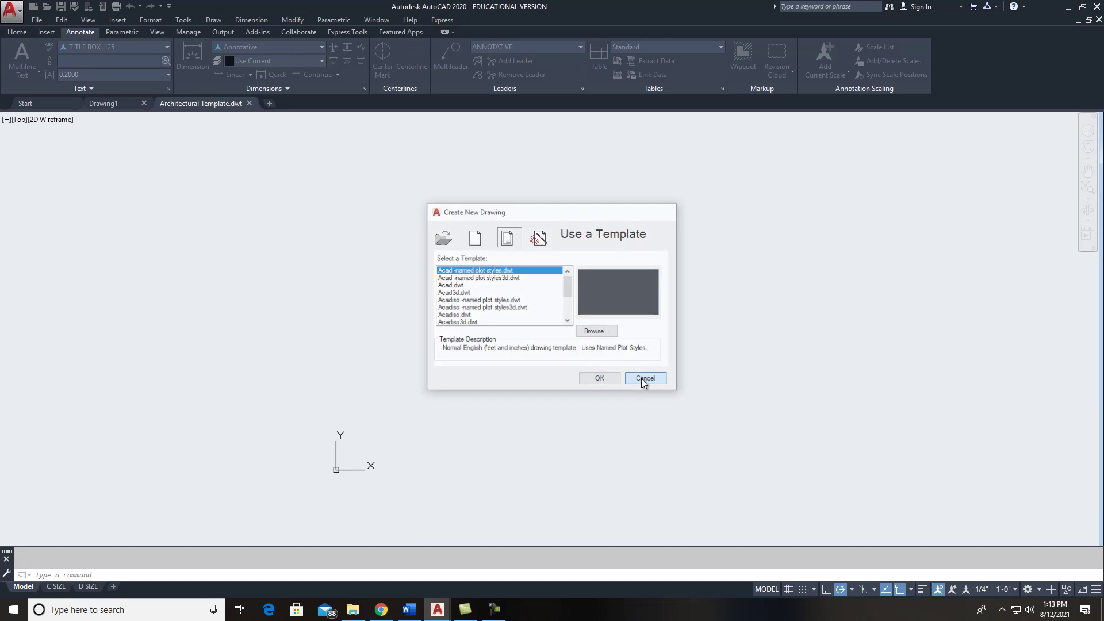
- Set the STARTUP system variable to 1
click(95, 575)
text(start)
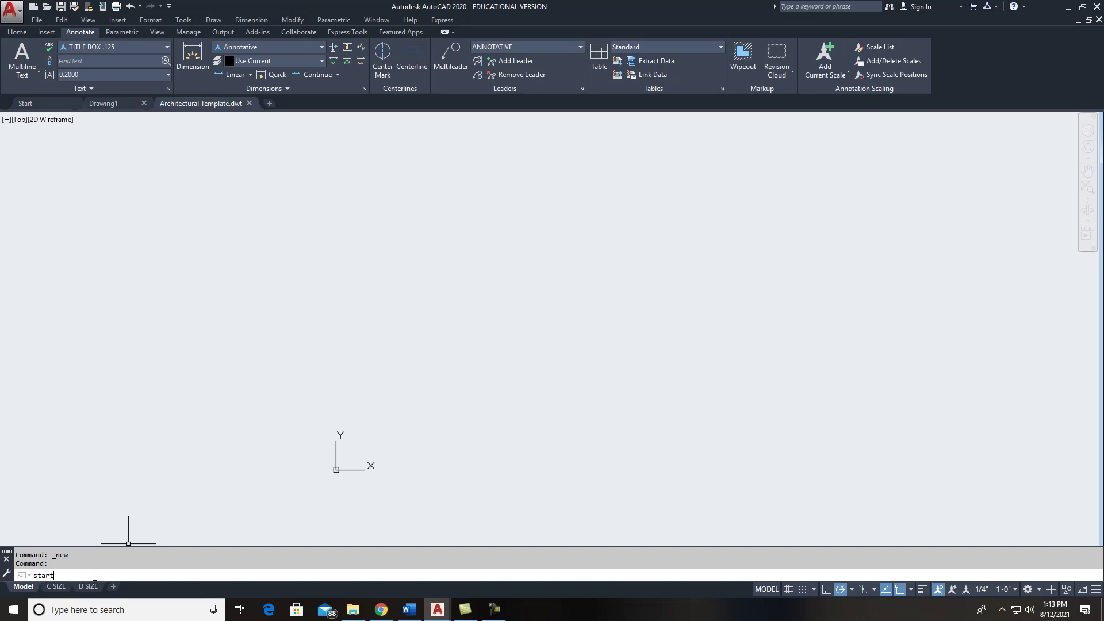
text(up)
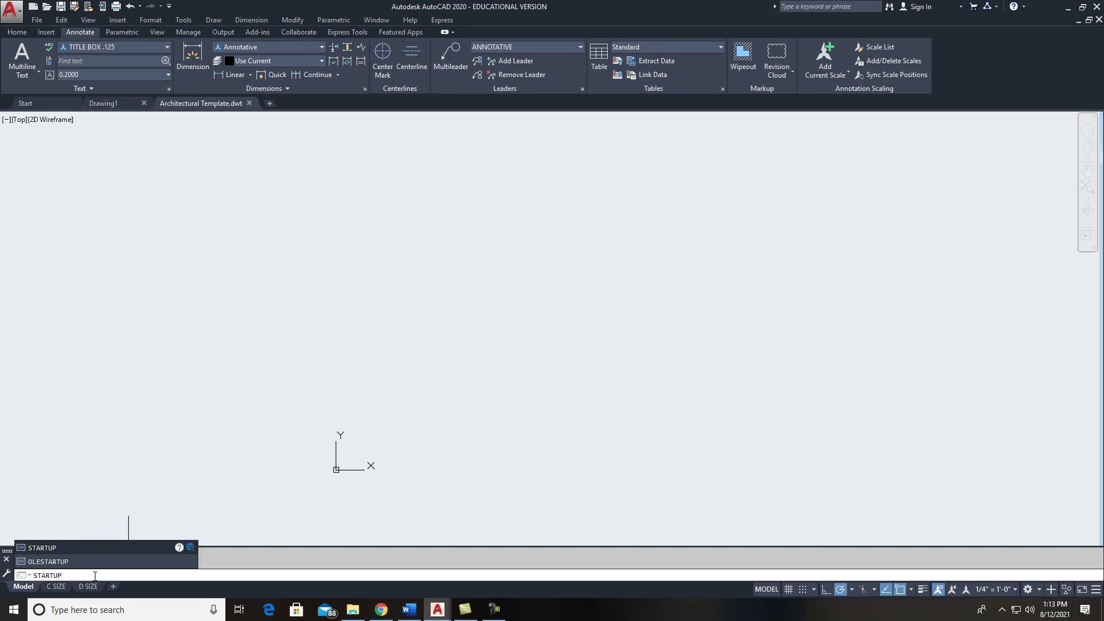
key(Return)
text(1)
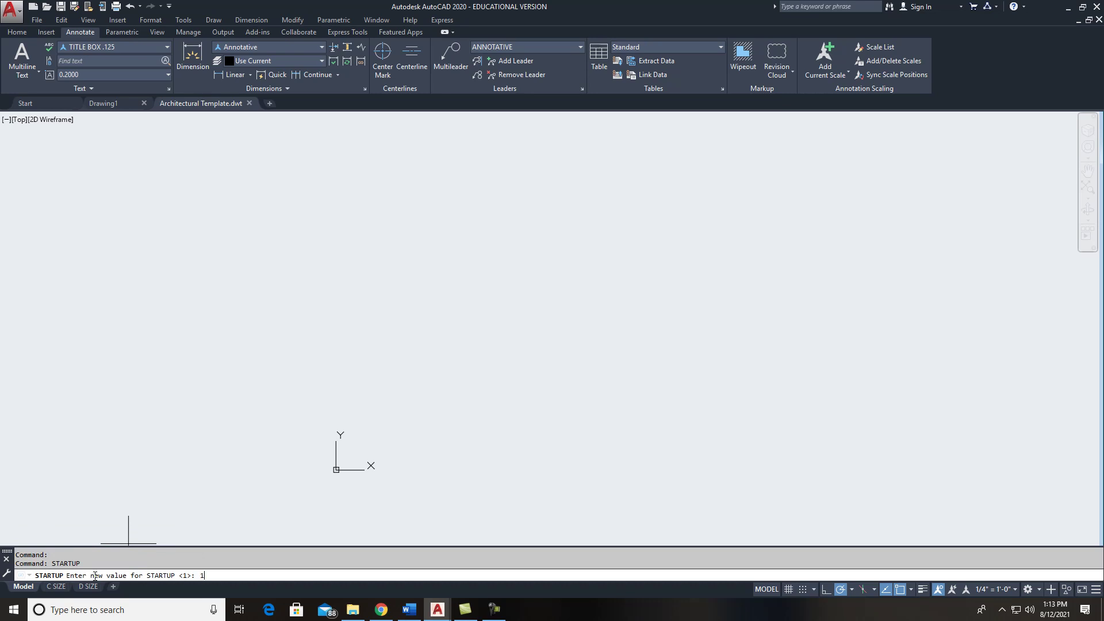
key(Return)
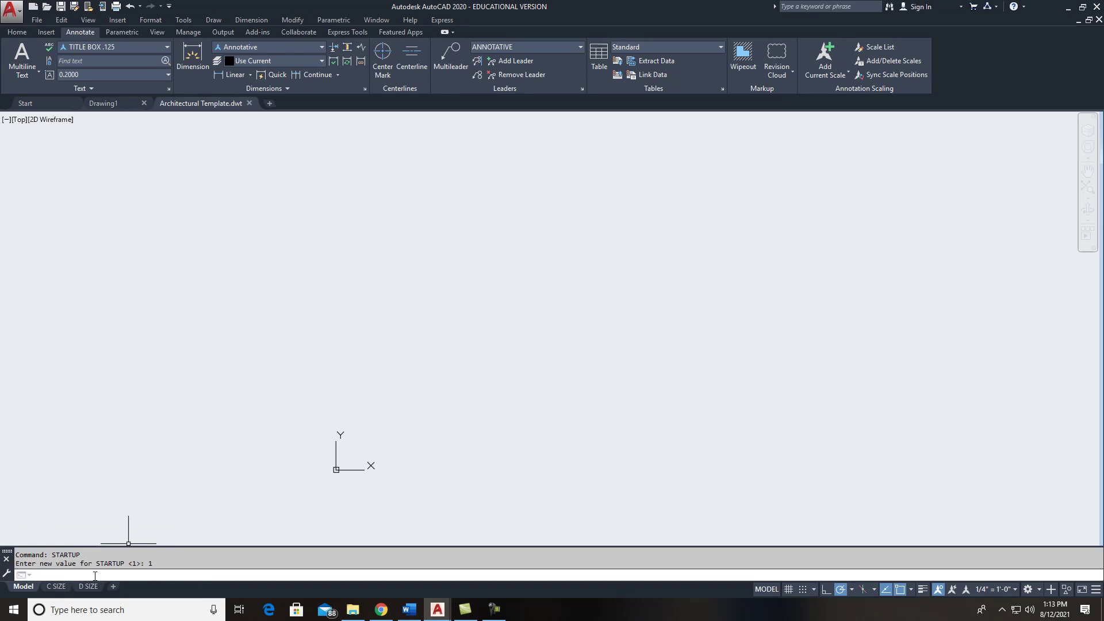
- Start a new drawing with the Advanced Setup wizard
click(38, 20)
click(47, 33)
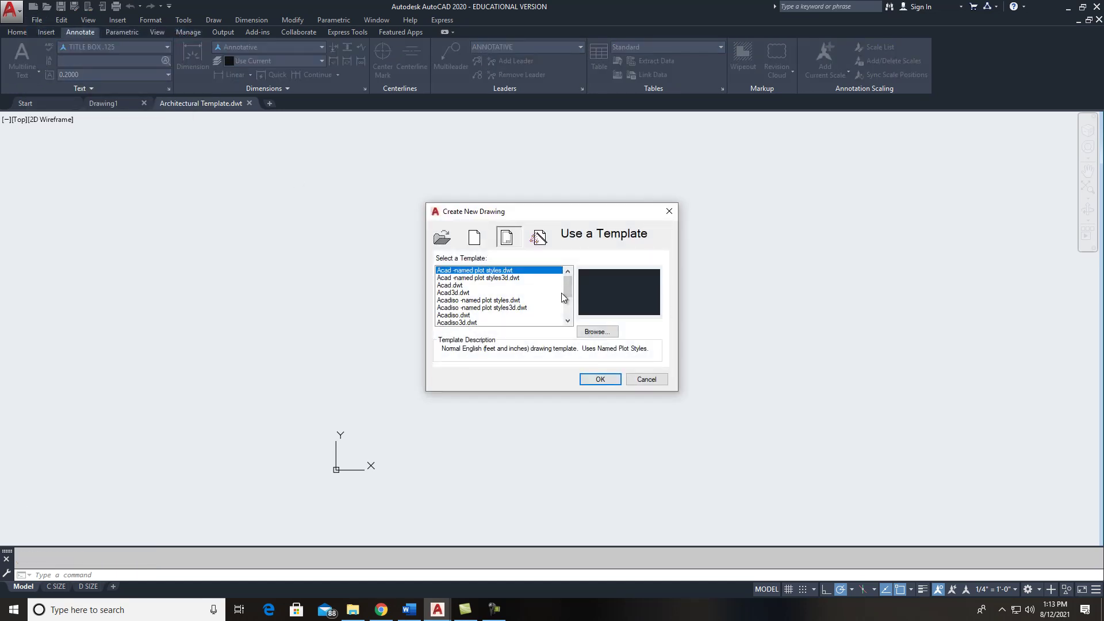
click(540, 238)
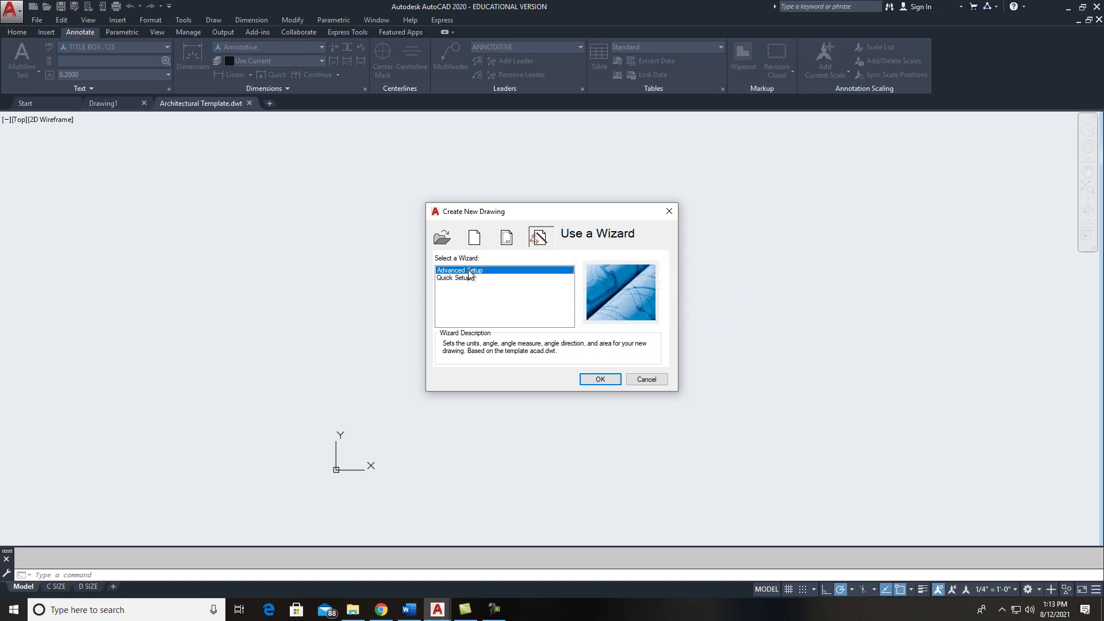
click(476, 238)
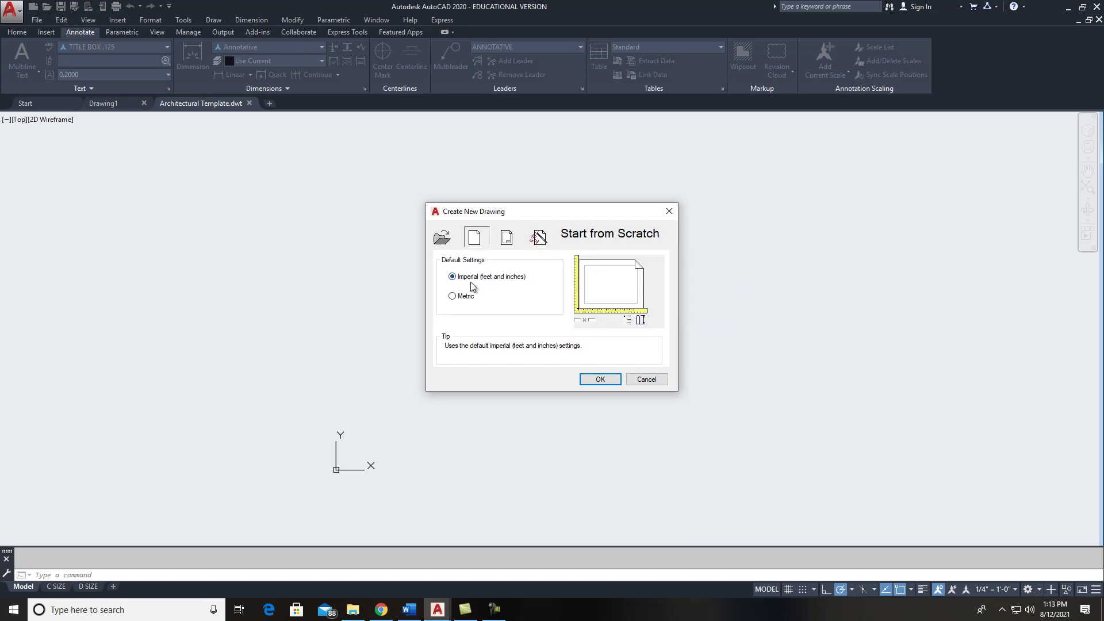
click(540, 244)
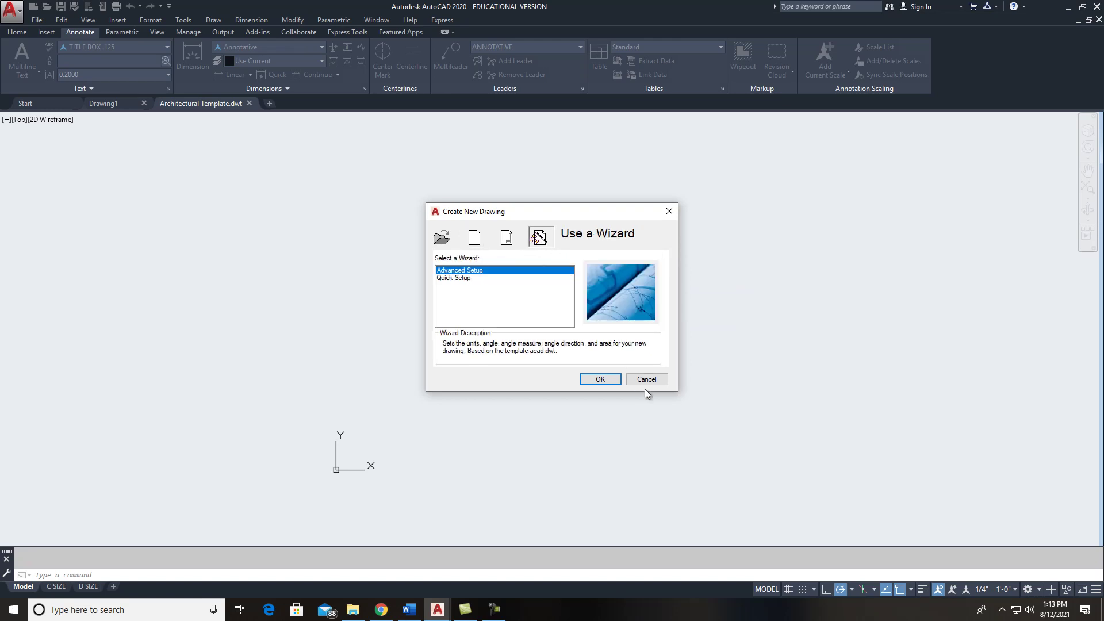
click(600, 380)
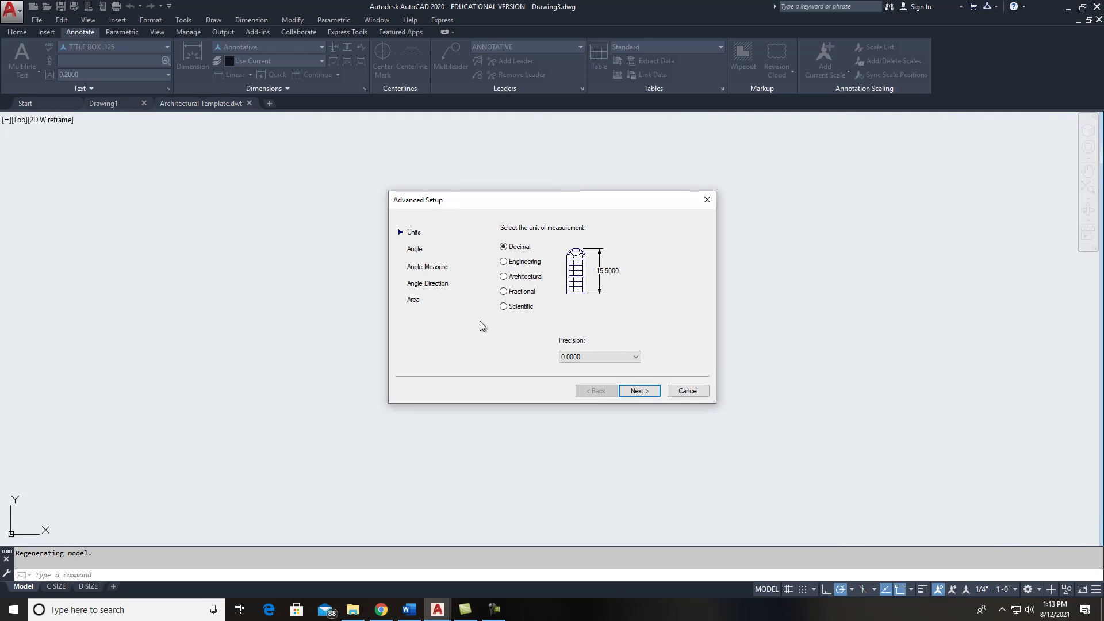
- Accept decimal units with 0.0000 precision, decimal degrees with precision 0, the default angle measure and counter-clockwise angle direction in the wizard
click(643, 392)
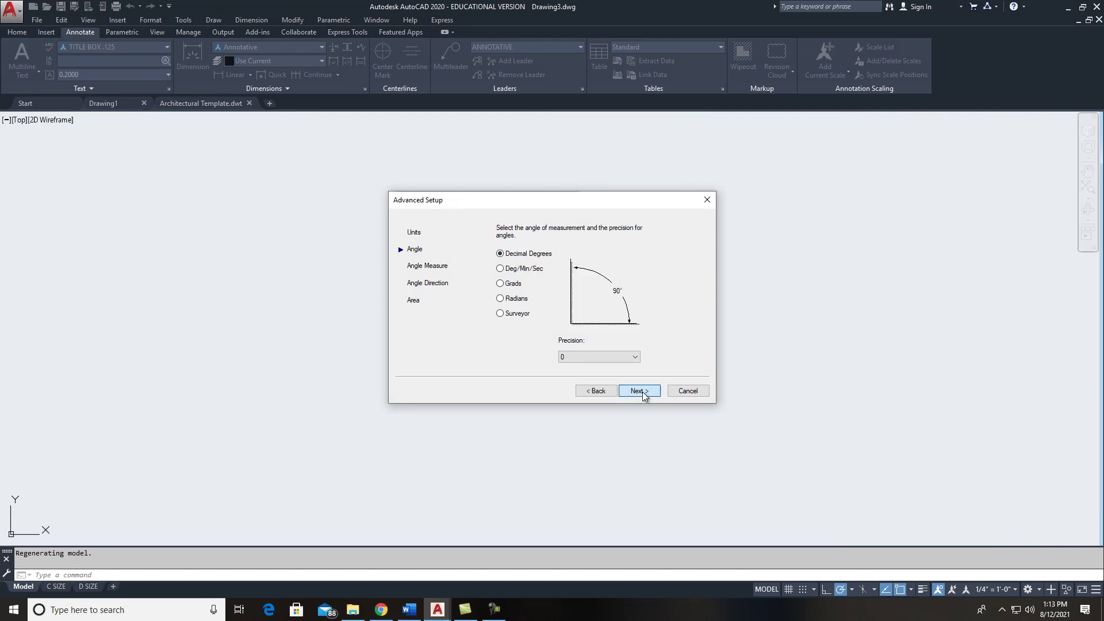
click(641, 393)
click(642, 393)
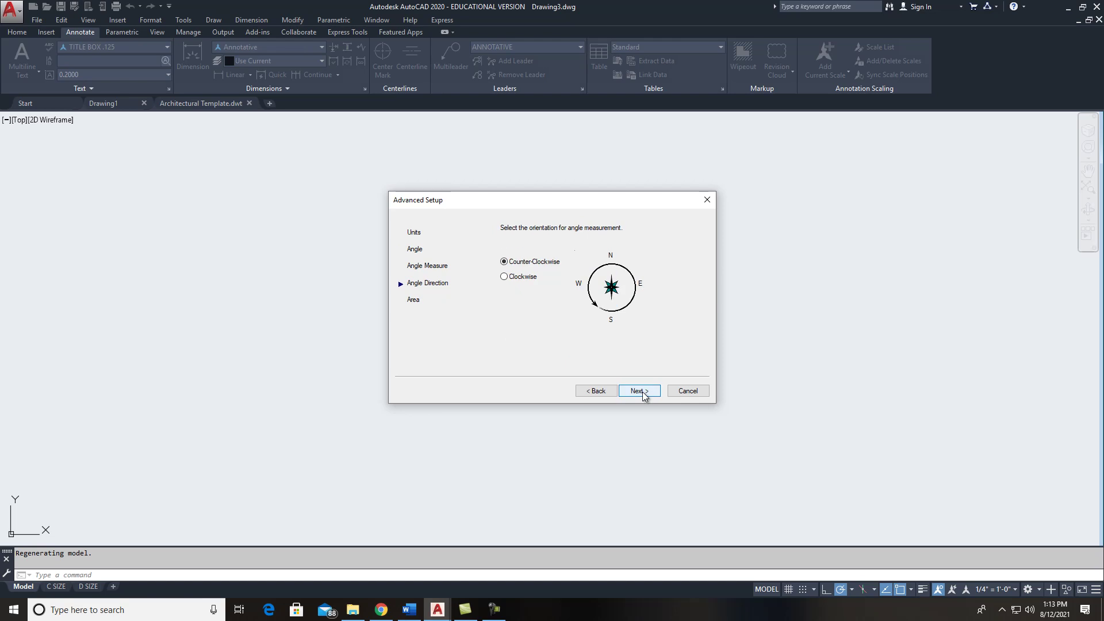
click(642, 393)
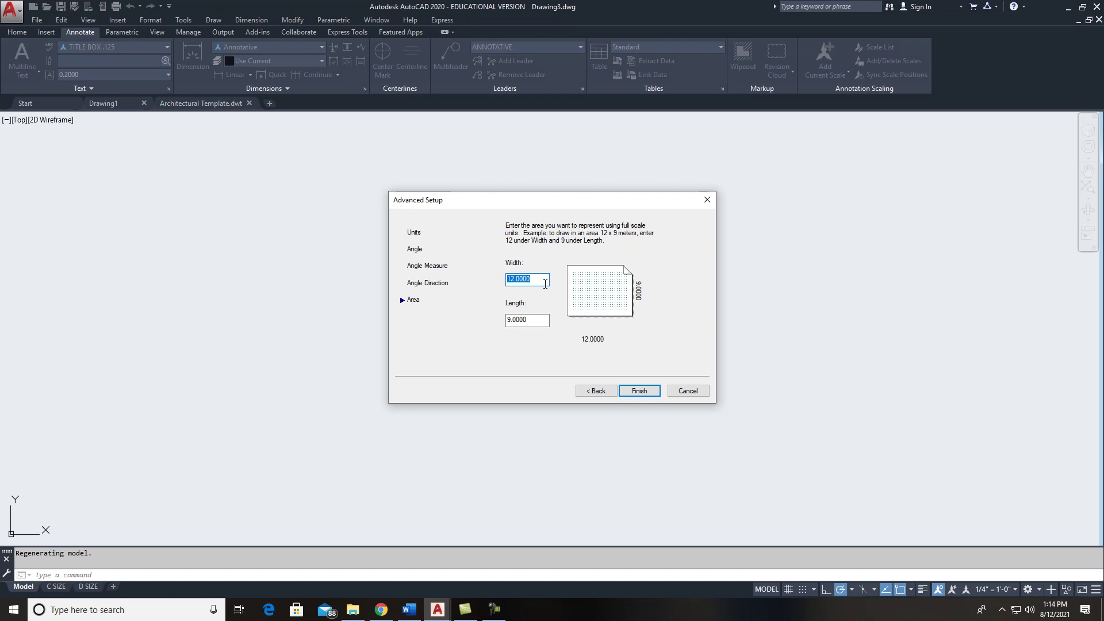
- Check the required limits in the assignment, set the drawing area to 50 wide by 50 long, and finish the wizard
click(381, 609)
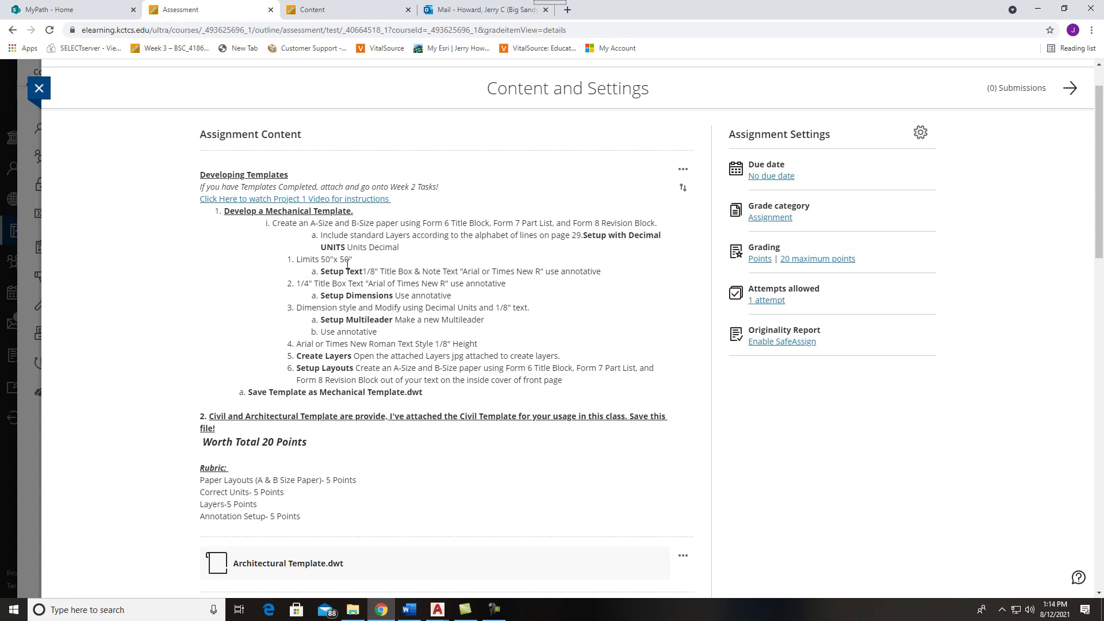
click(435, 609)
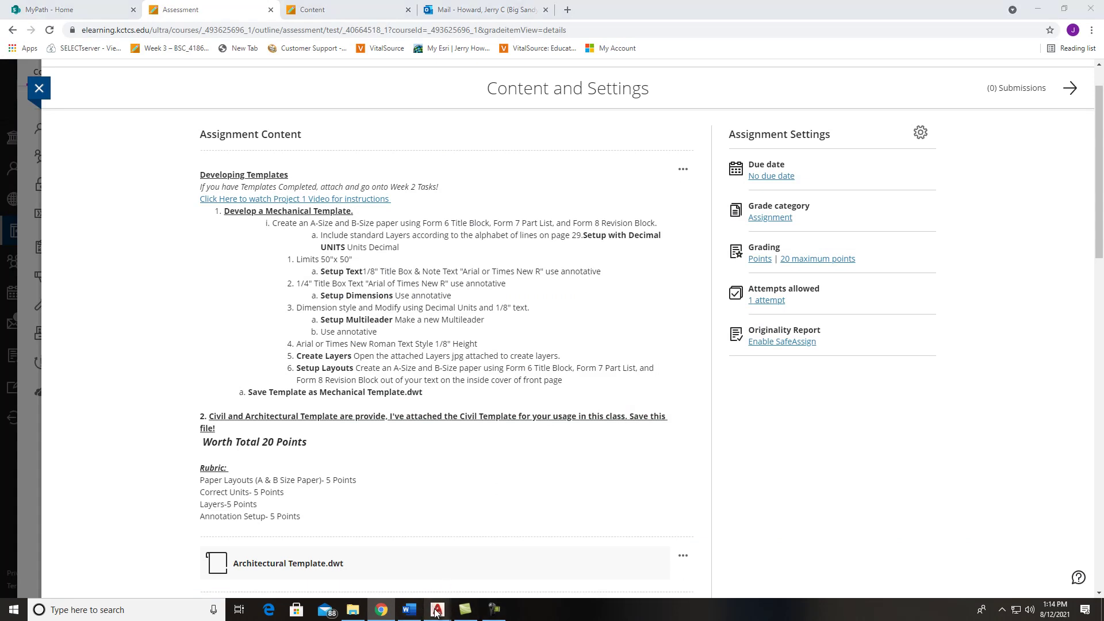
click(491, 548)
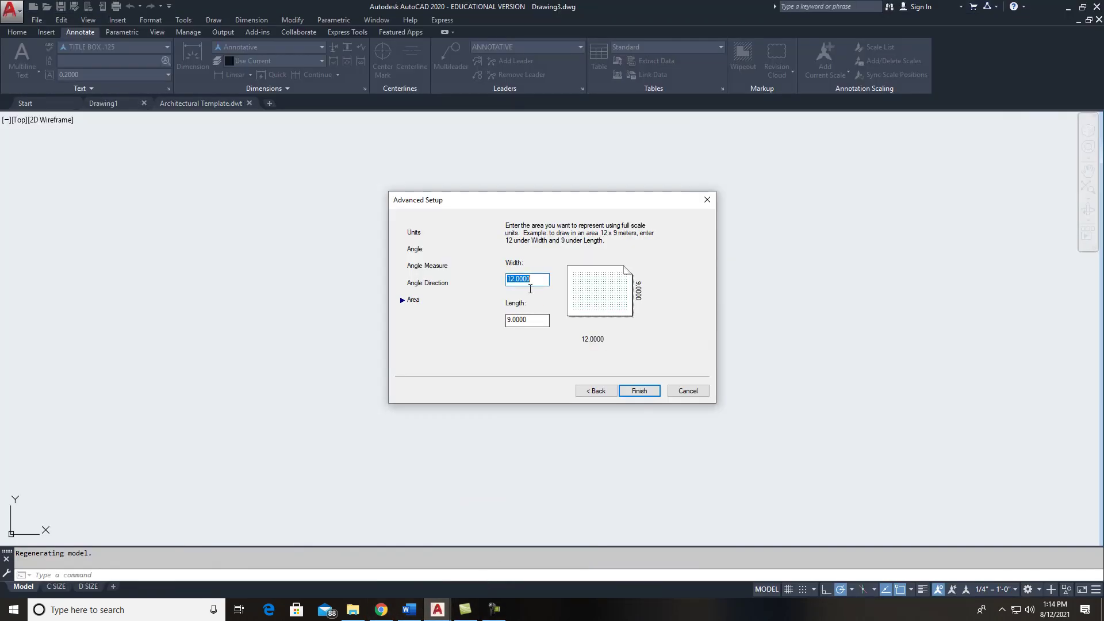
text(50)
key(Tab)
text(50)
click(637, 392)
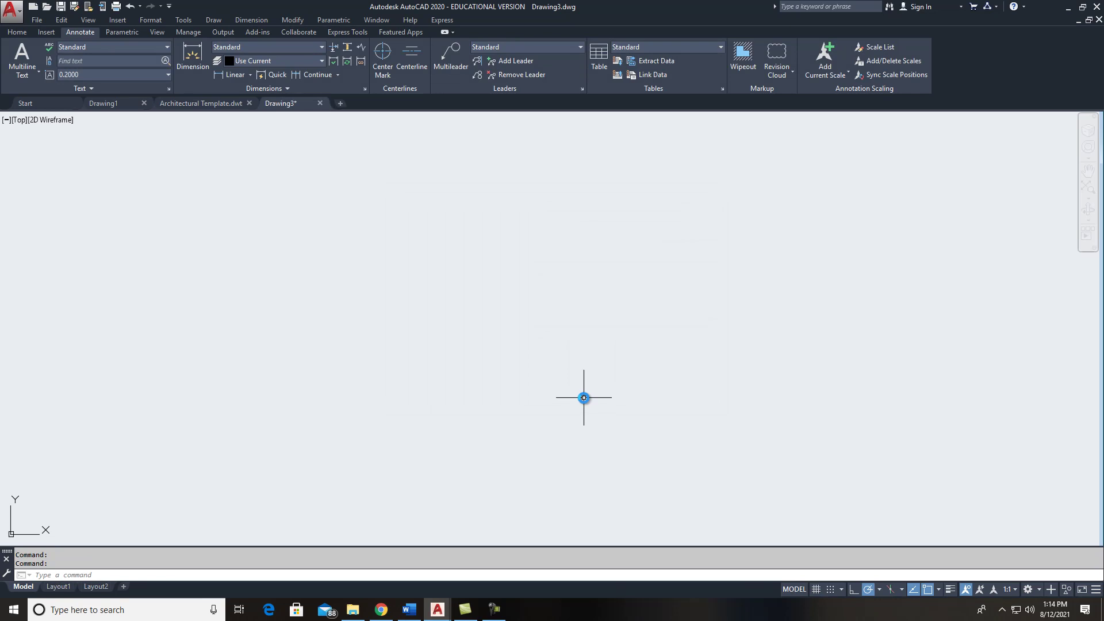
- Check the assignment's next template requirements in Chrome and return to Architectural Template.dwt in AutoCAD
click(382, 610)
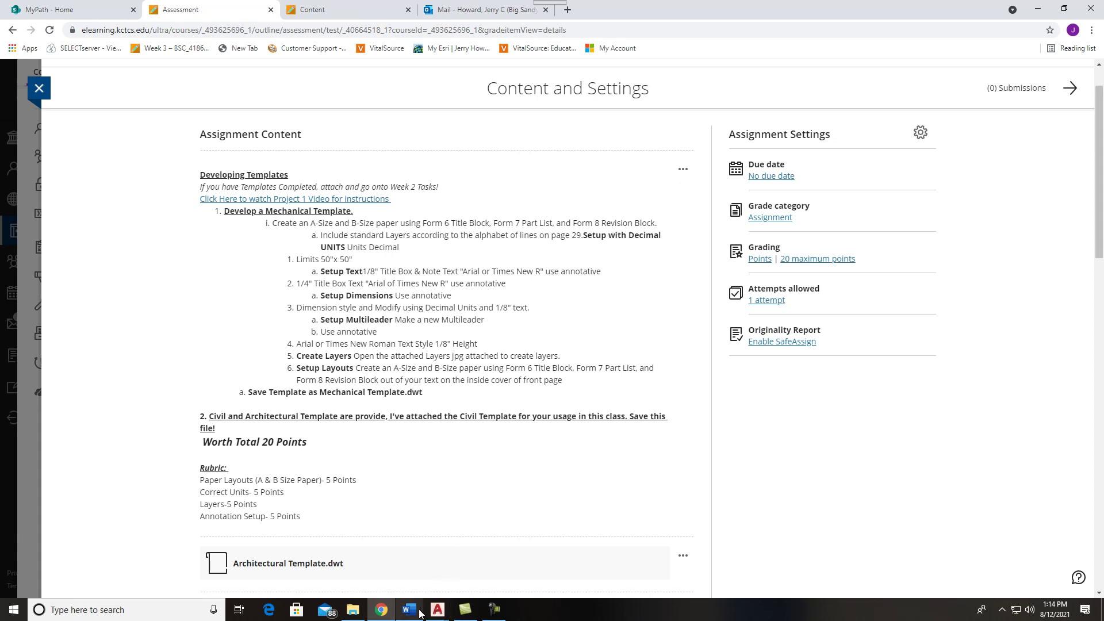
mouse_move(440, 609)
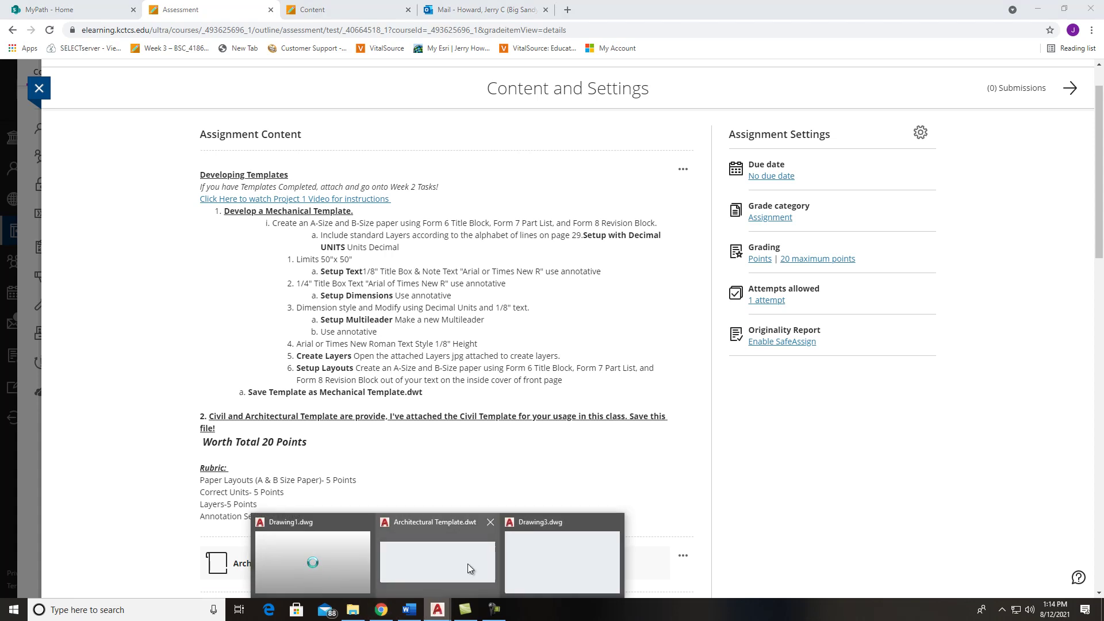
click(436, 563)
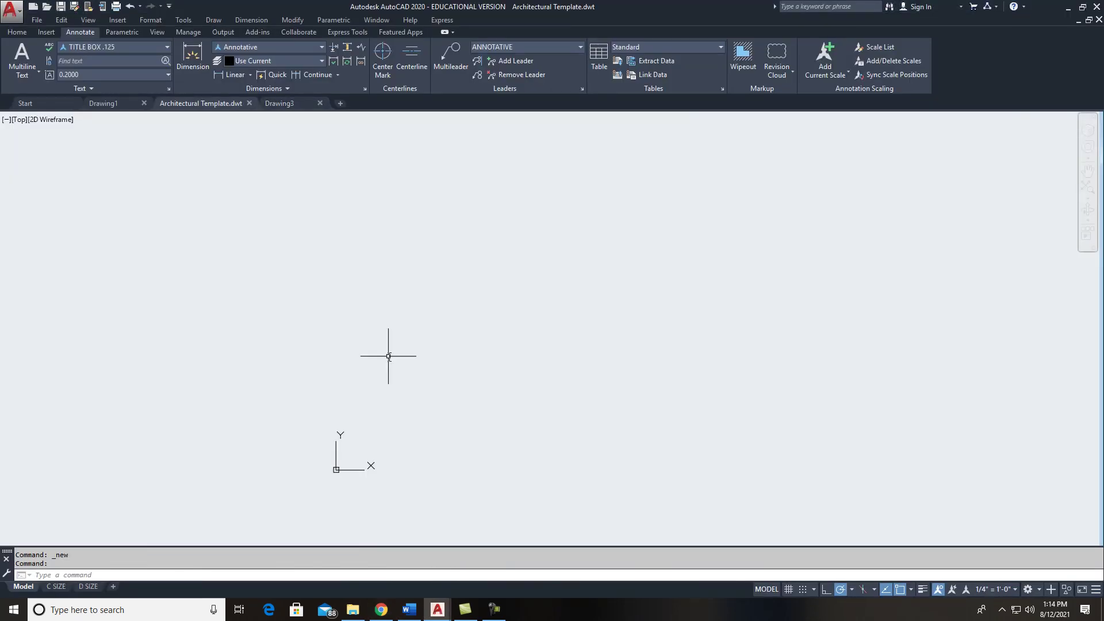
- Switch to the Drawing3.dwg drawing
mouse_move(437, 611)
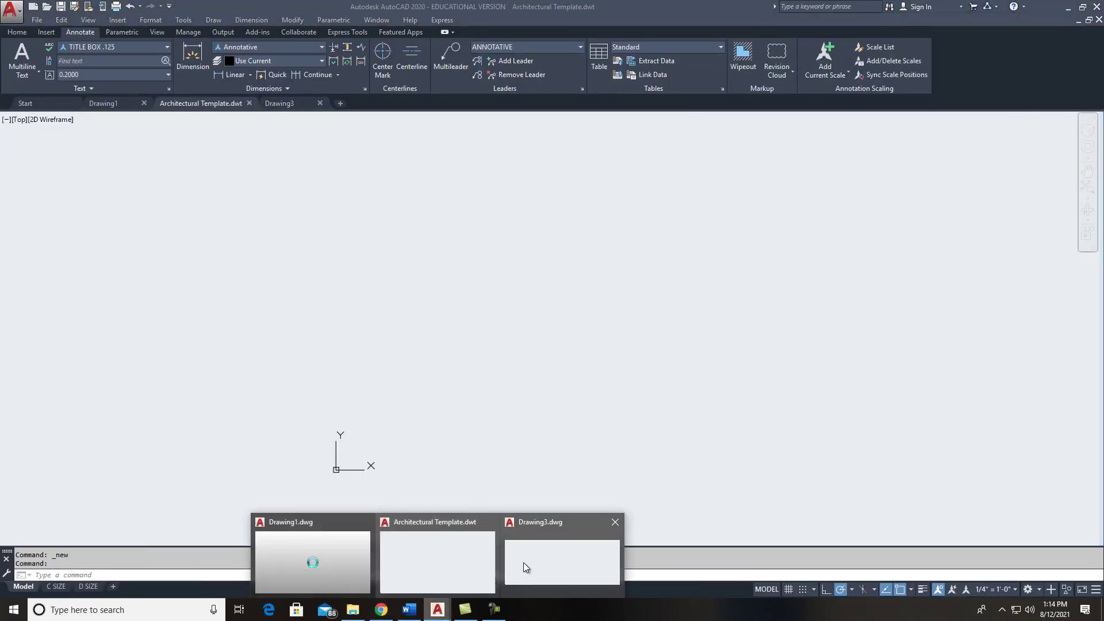
click(564, 555)
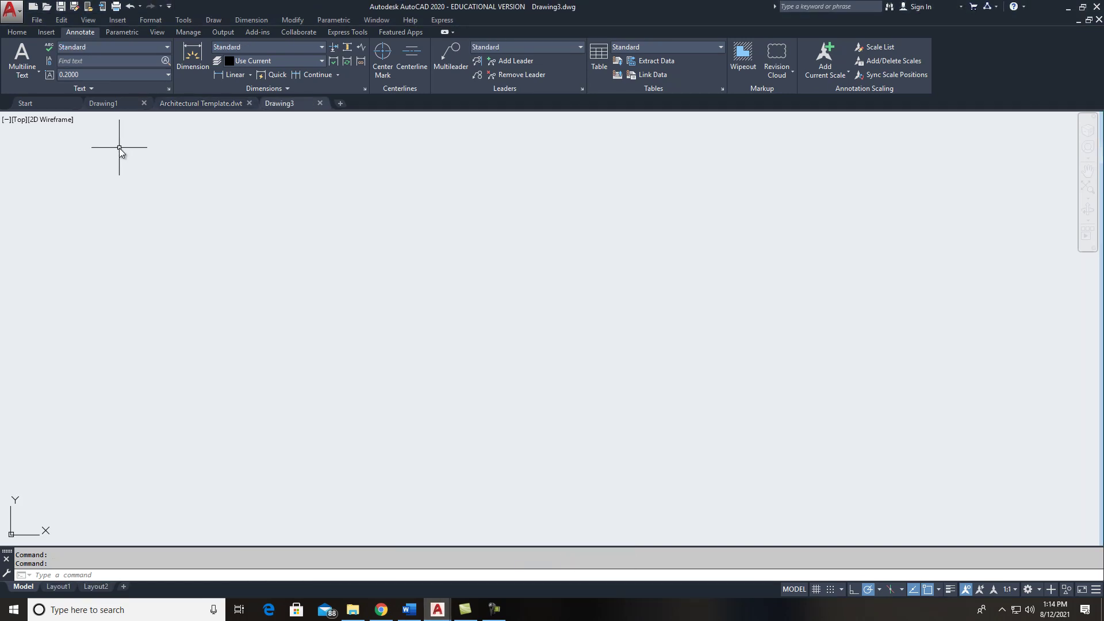
click(169, 88)
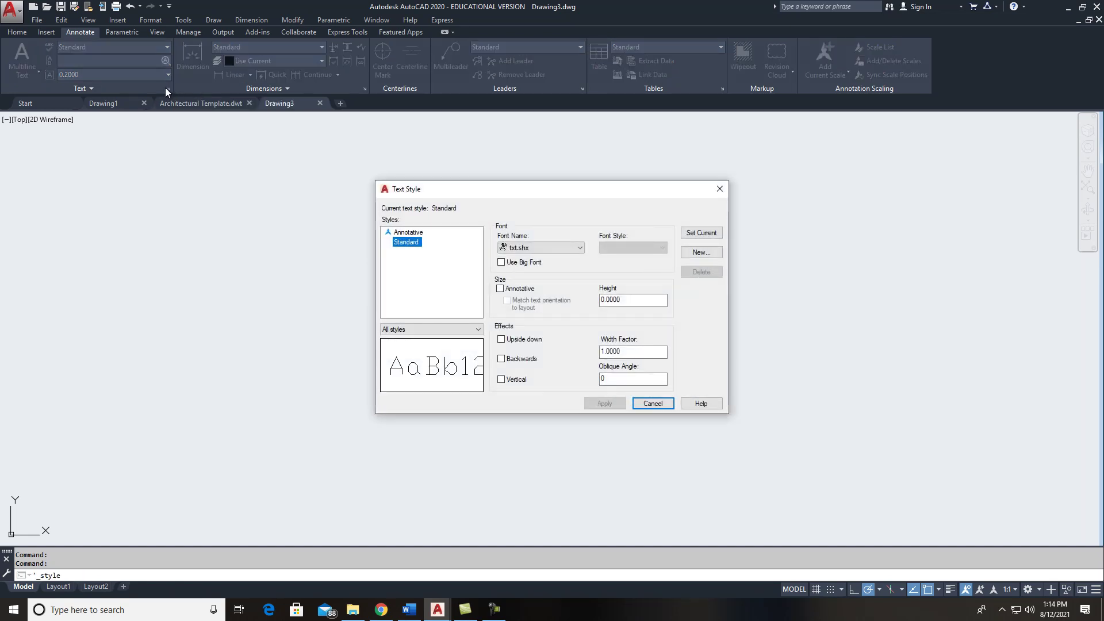
click(653, 403)
click(17, 32)
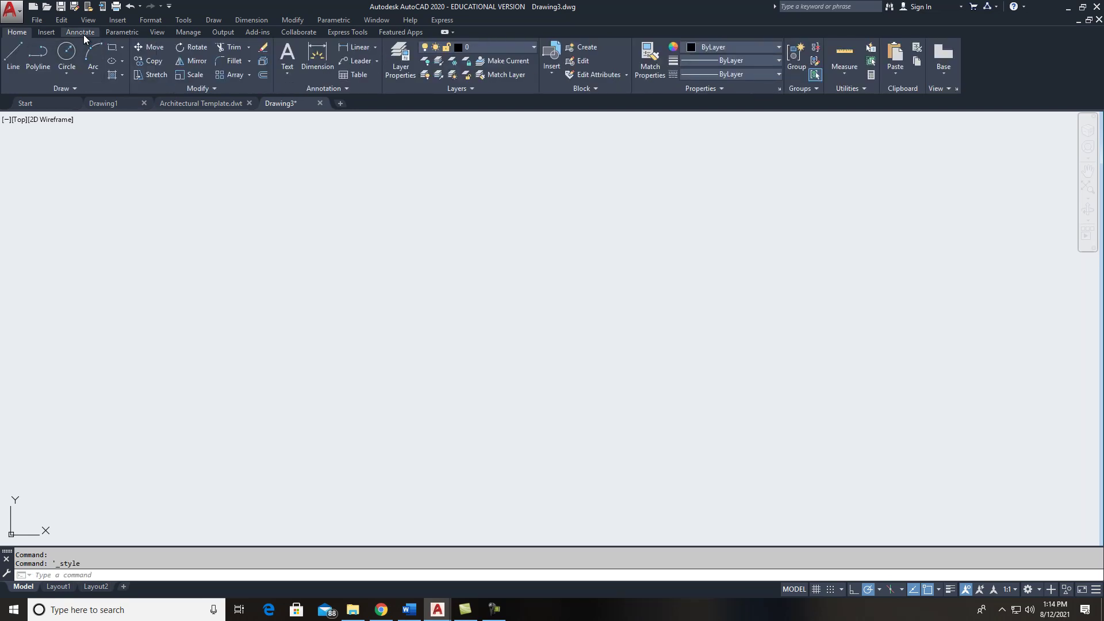
click(84, 36)
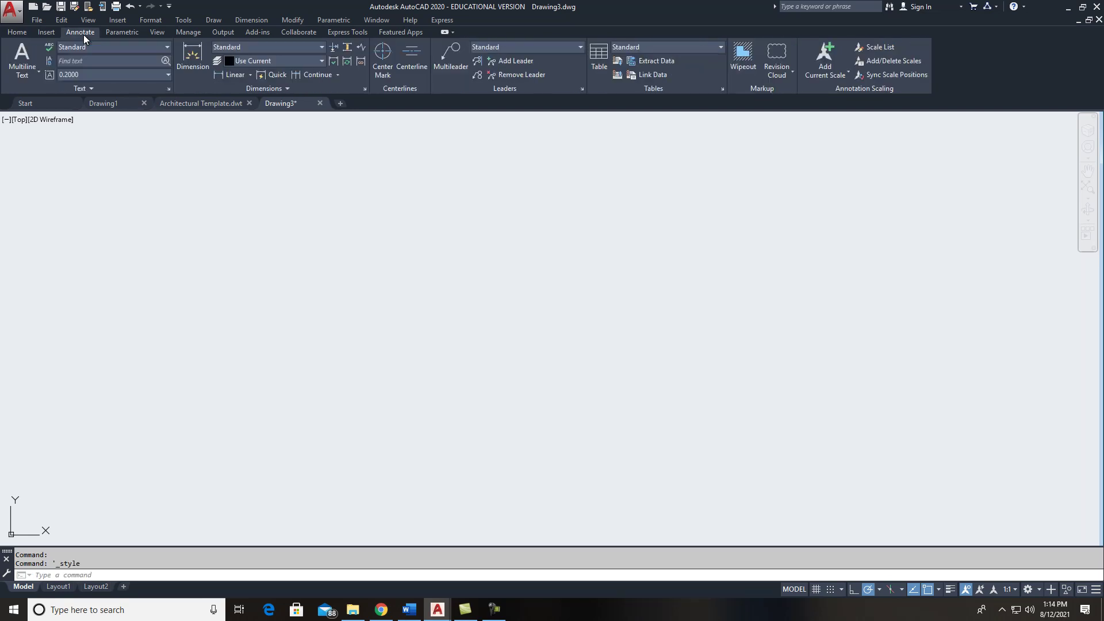
- Create a new text style named .125 Text, checking the text requirements in the Chrome assignment and returning to Drawing3 in AutoCAD
click(170, 88)
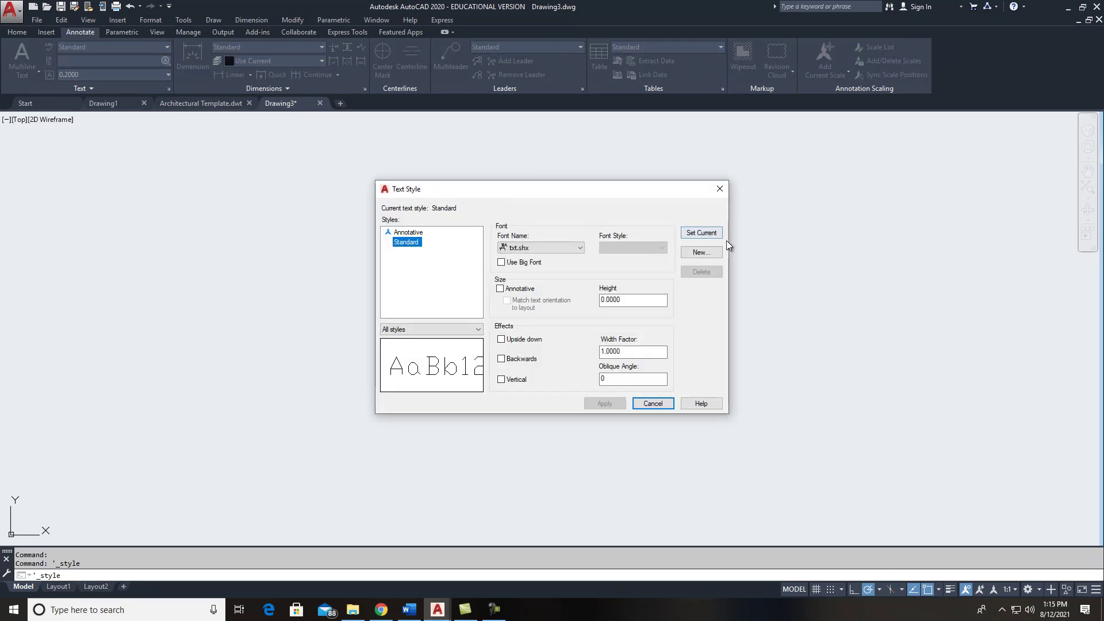
click(712, 252)
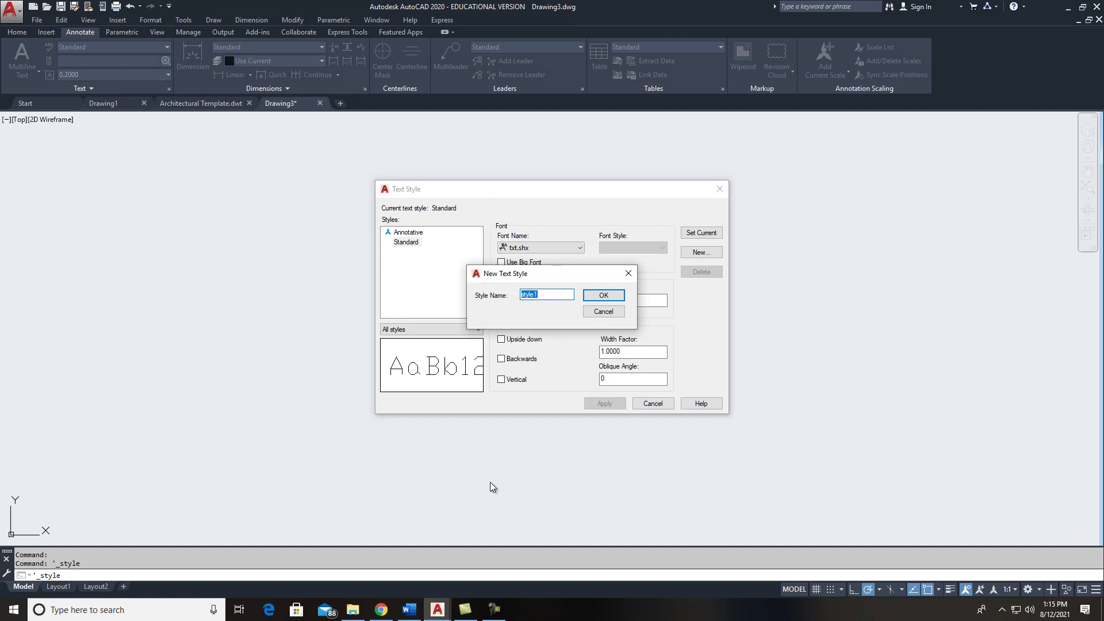
click(387, 611)
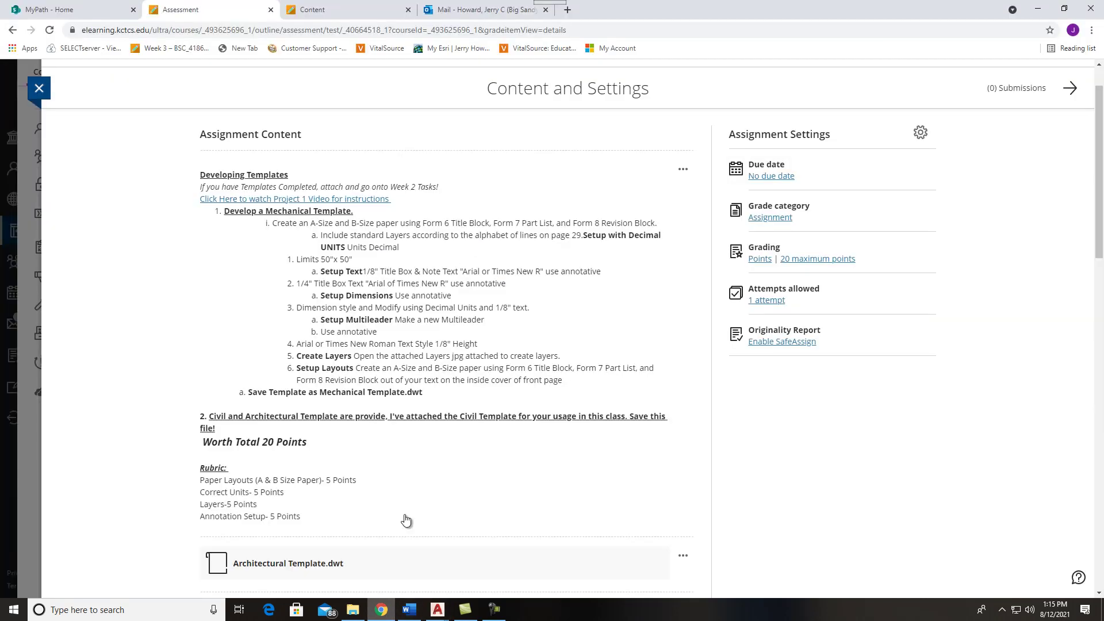
scroll(422, 485, down, 2)
scroll(426, 468, up, 1)
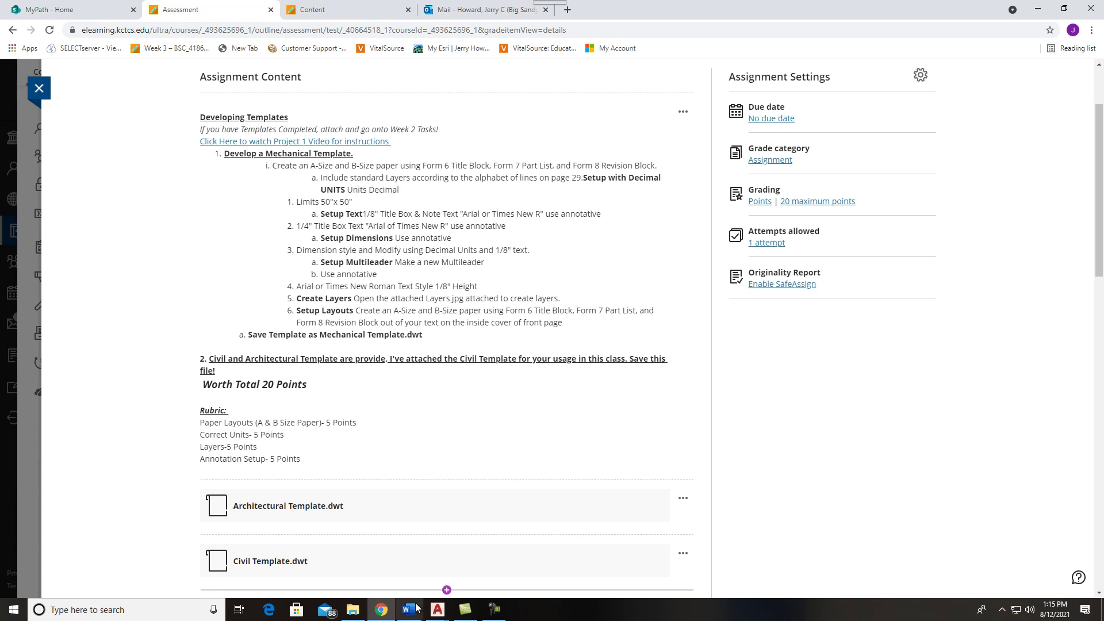
mouse_move(437, 608)
click(513, 571)
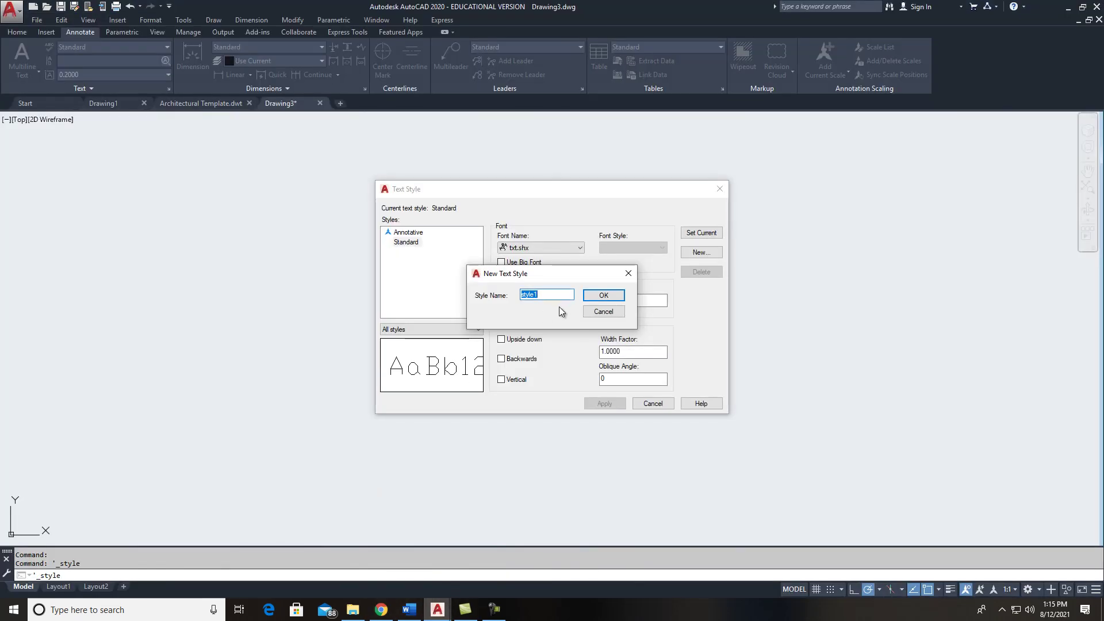
text(.125 Text)
click(603, 295)
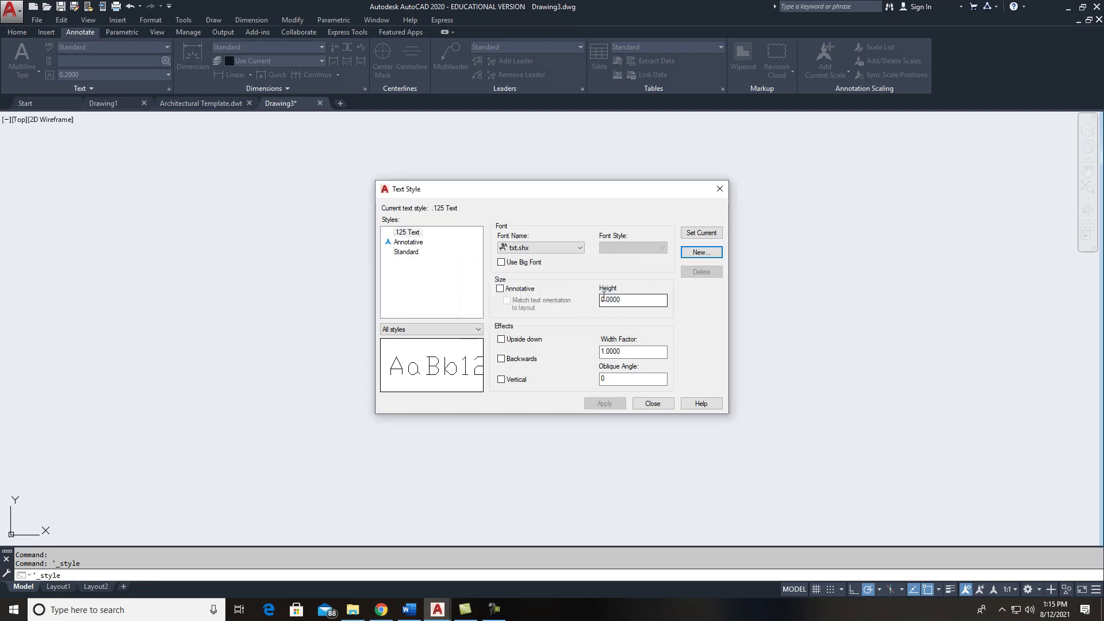
- Make the .125 Text style annotative with the Times New Roman font and a paper text height of .125, and apply it
click(500, 290)
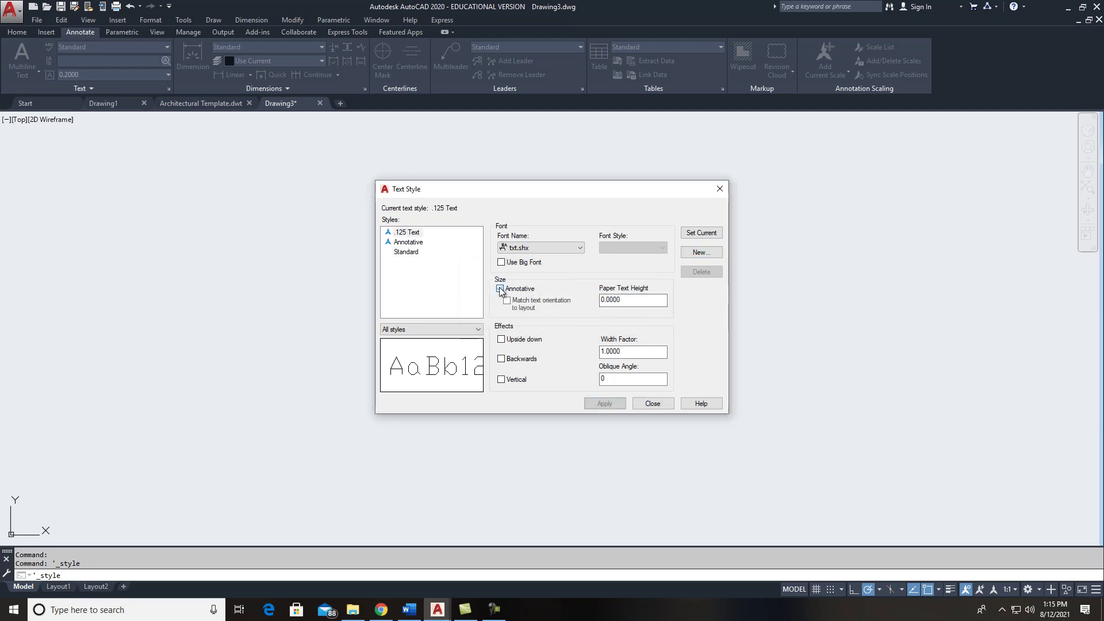
click(498, 290)
click(498, 290)
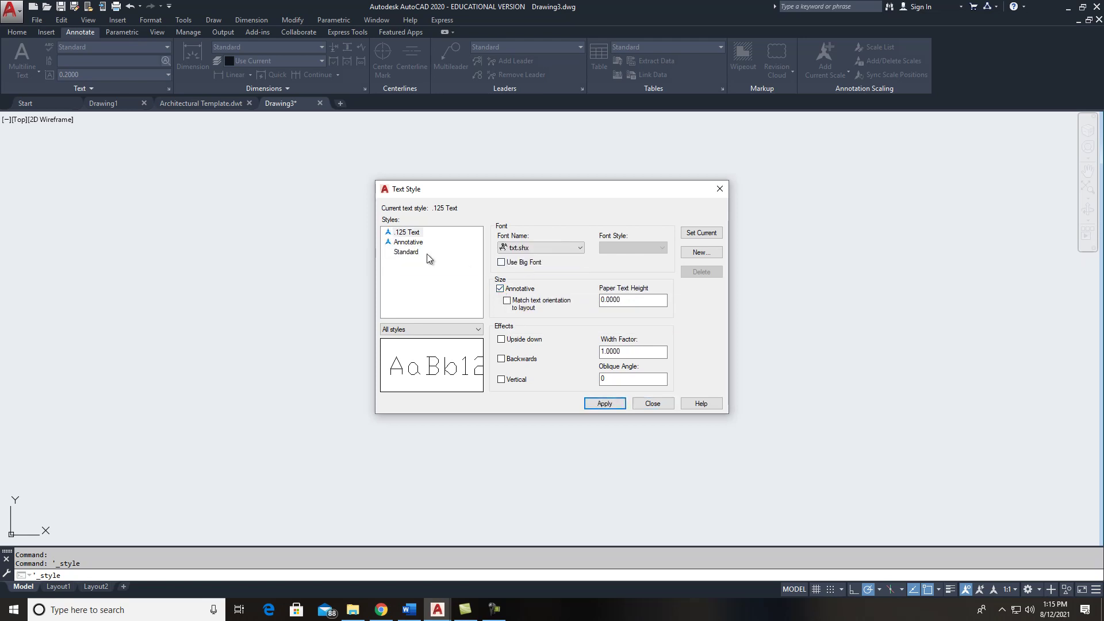
click(556, 248)
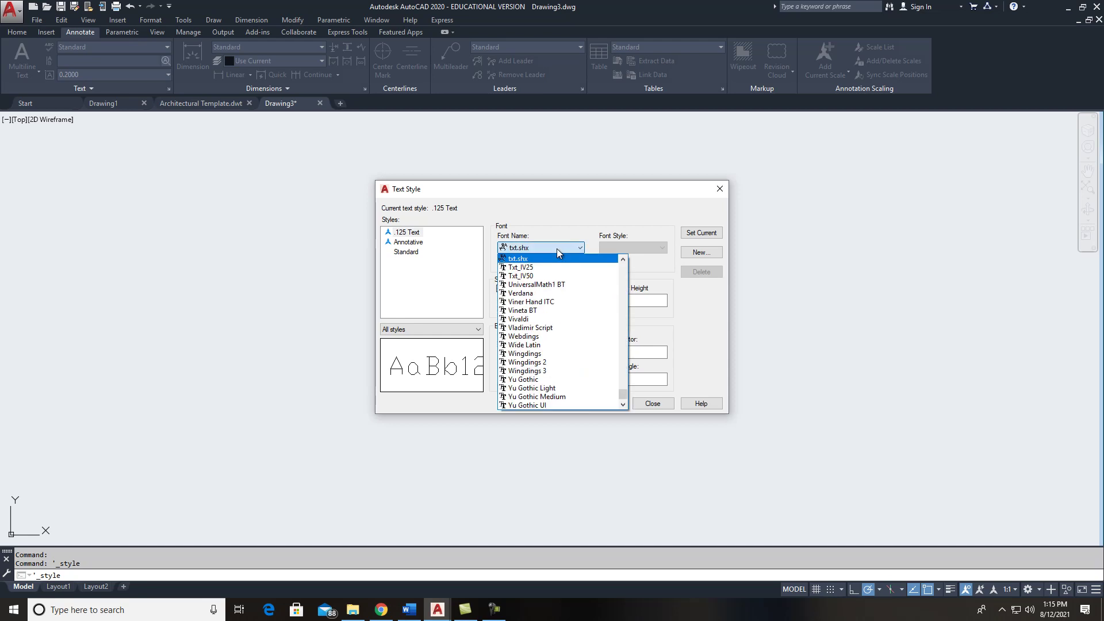
scroll(567, 305, up, 1)
scroll(567, 305, up, 3)
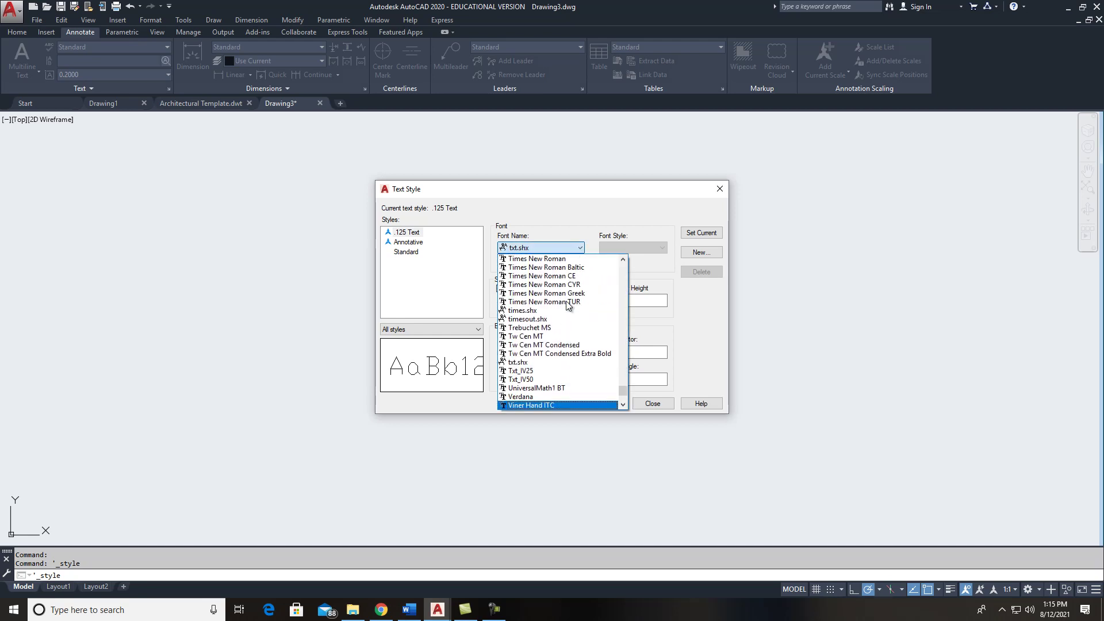
click(541, 260)
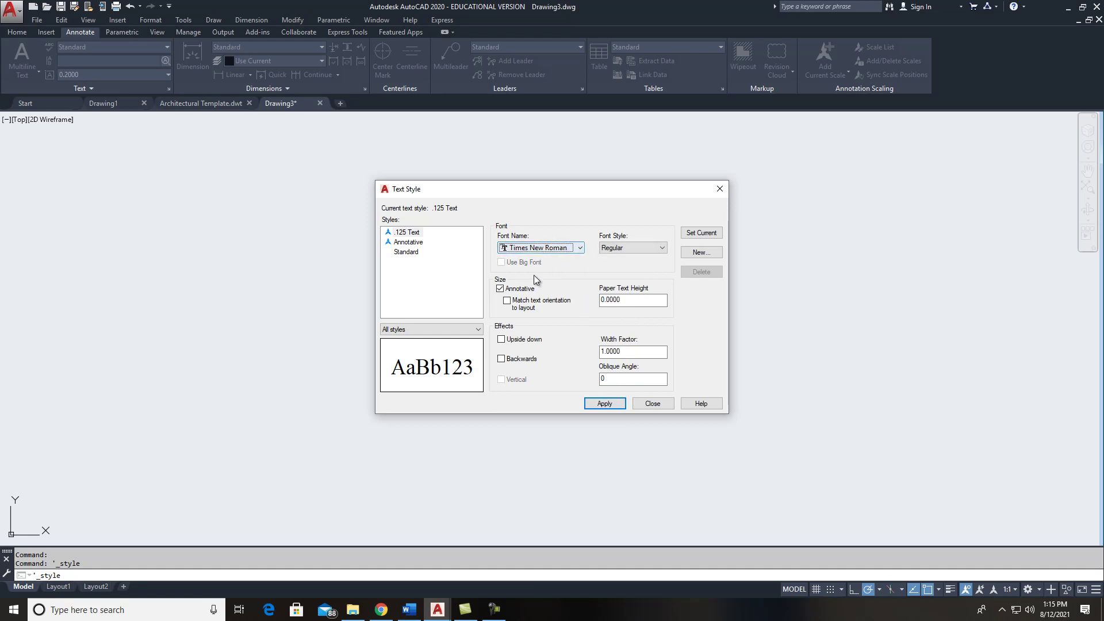
drag(627, 300, 565, 299)
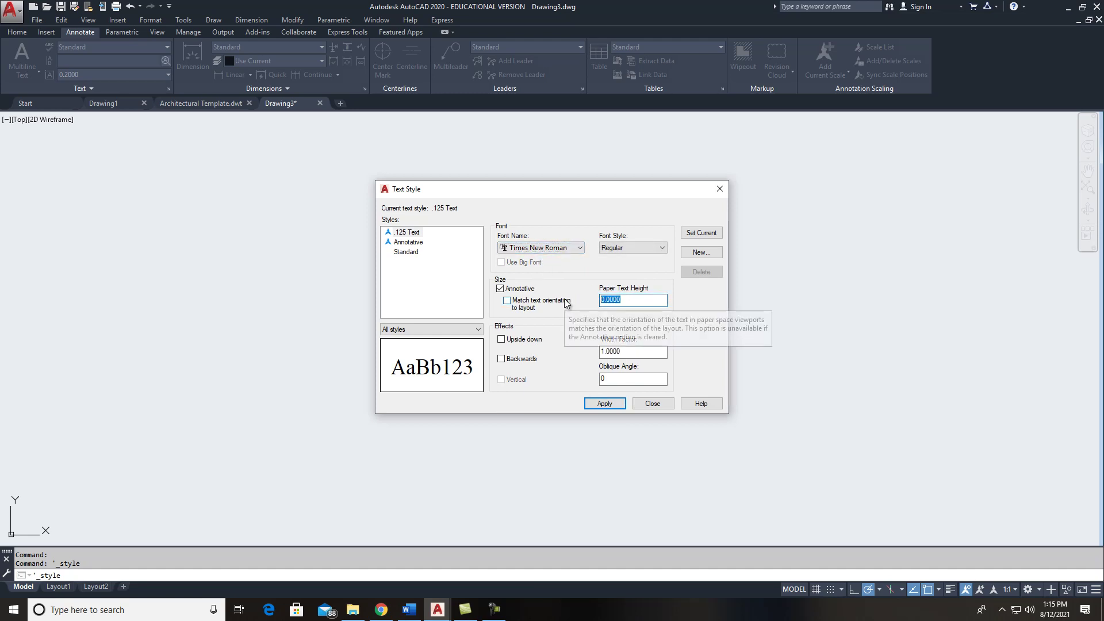
text(.125)
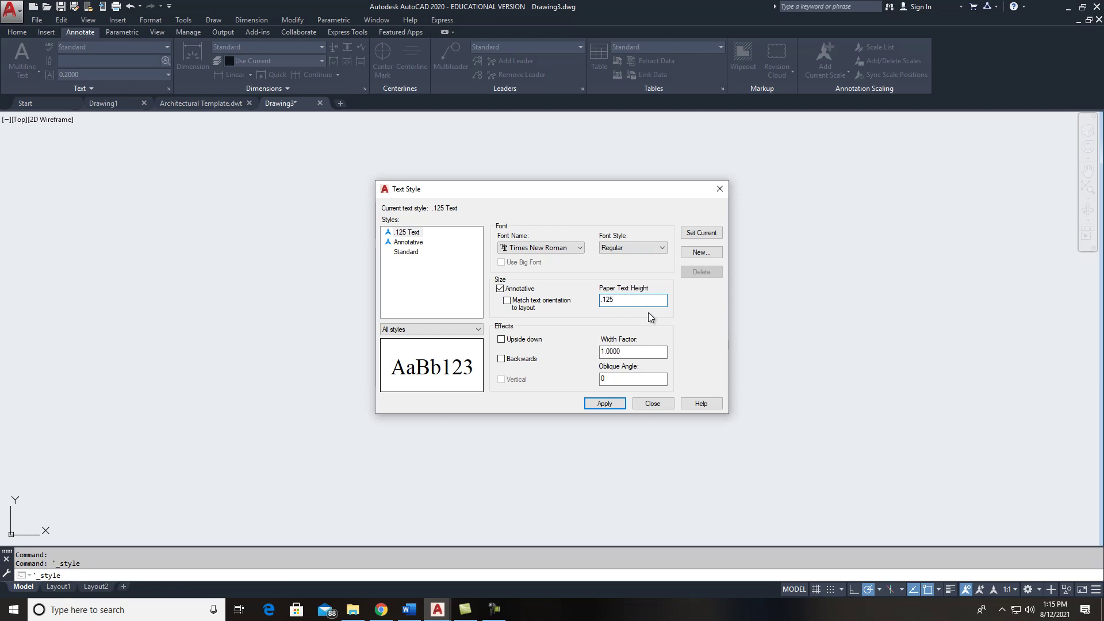
click(610, 404)
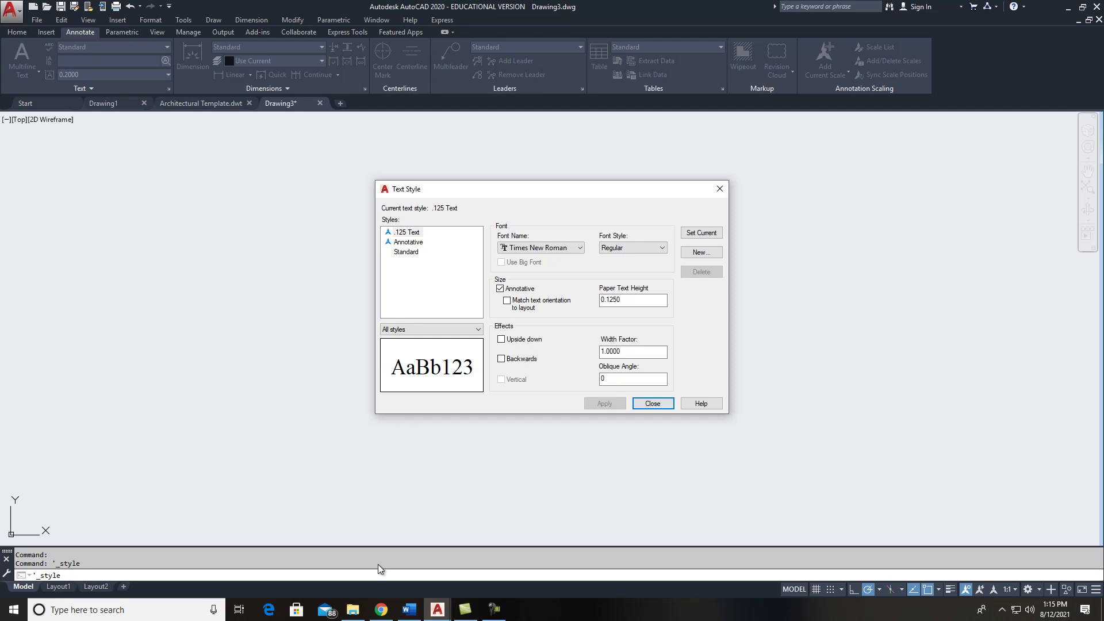
- Recheck the text requirements in the Chrome assignment, then create another text style named Title Box Text .250 in AutoCAD's Drawing3
click(381, 611)
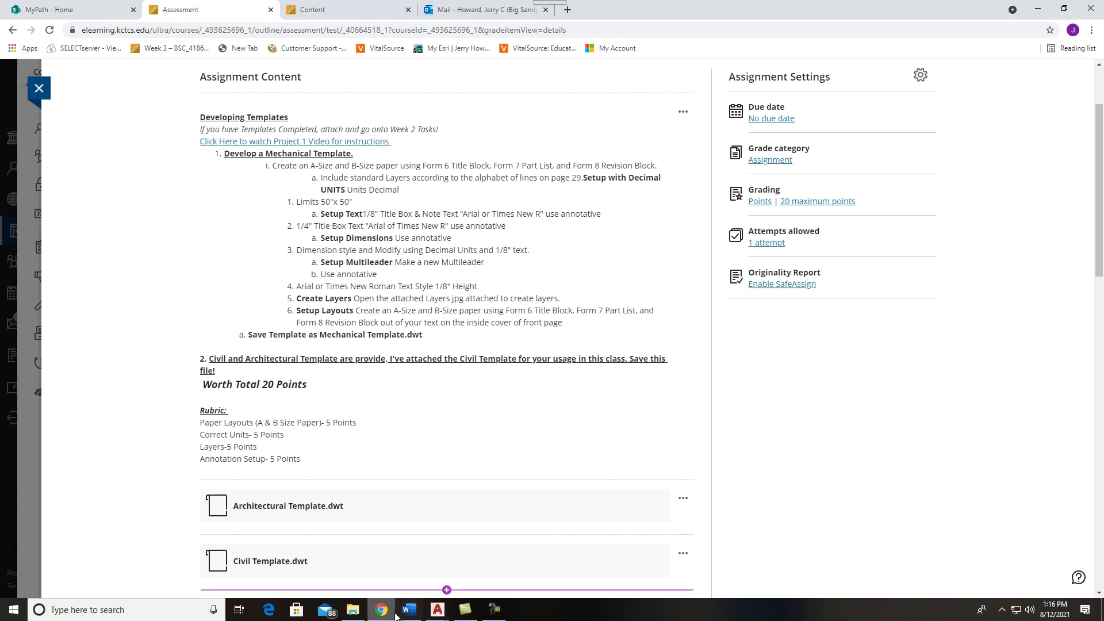
mouse_move(439, 613)
click(529, 534)
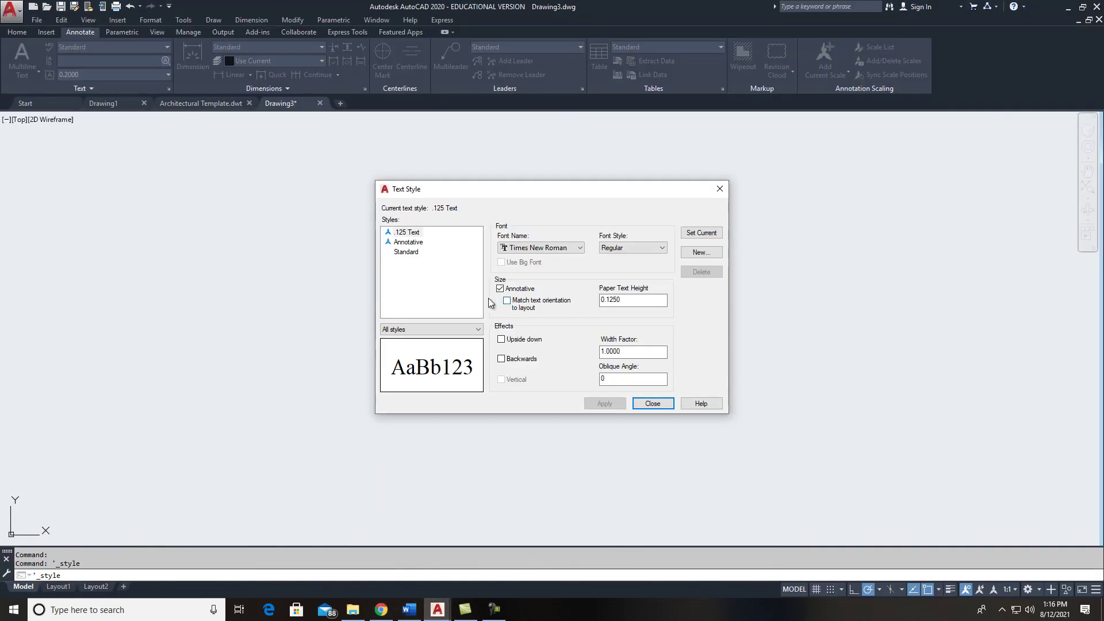
click(707, 253)
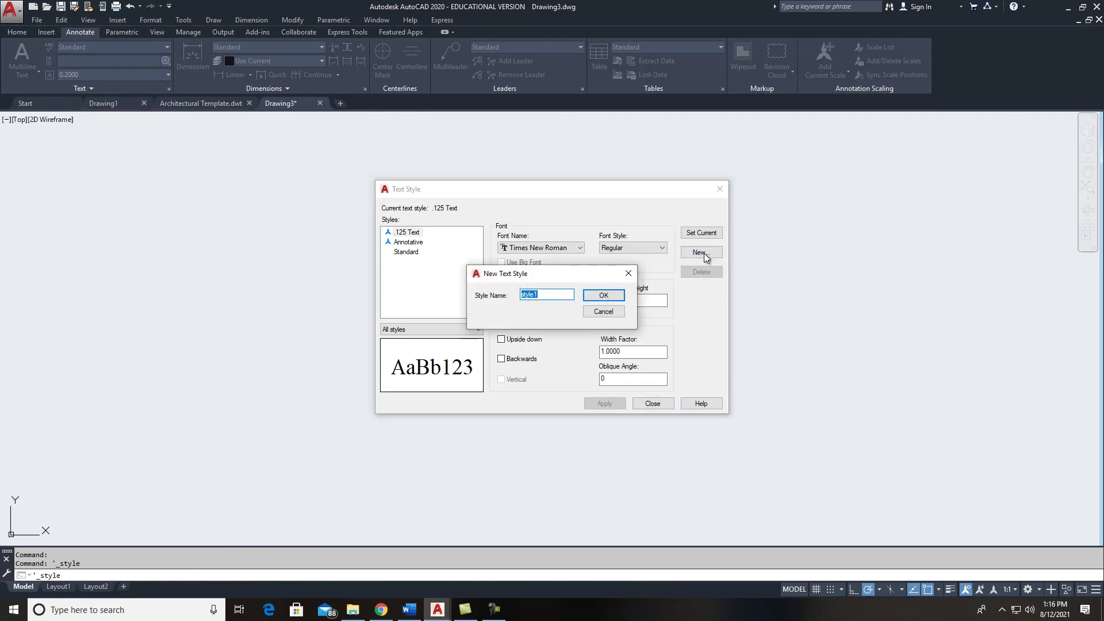
text(Title Box Text .250)
click(602, 296)
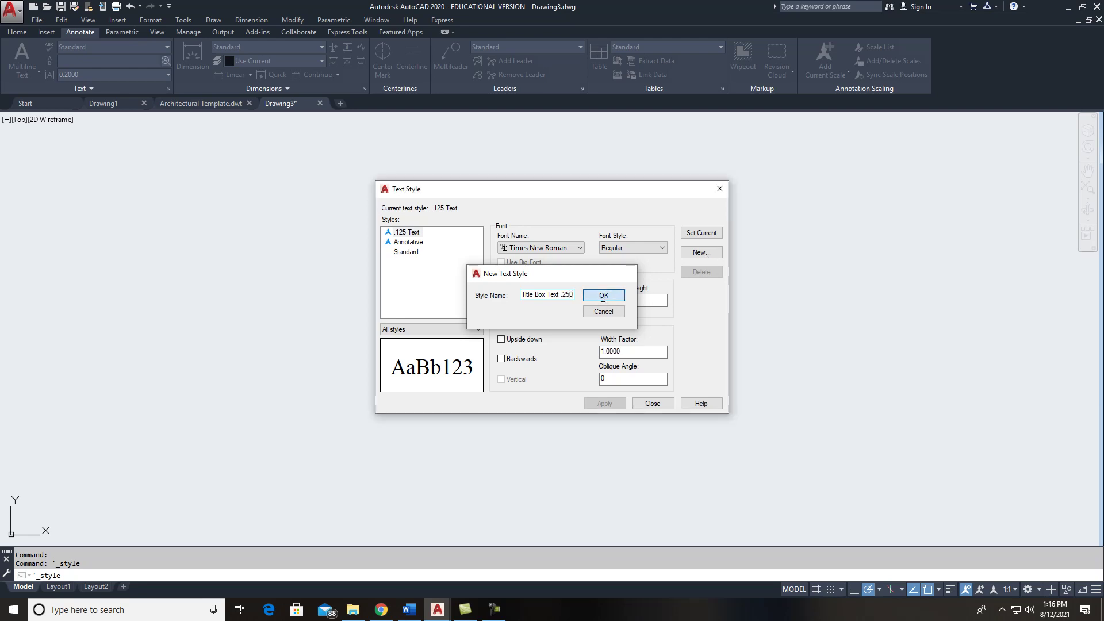
- Set the paper text height of the Title Box Text .250 style to .25 and apply it
click(639, 299)
drag(639, 299, 617, 299)
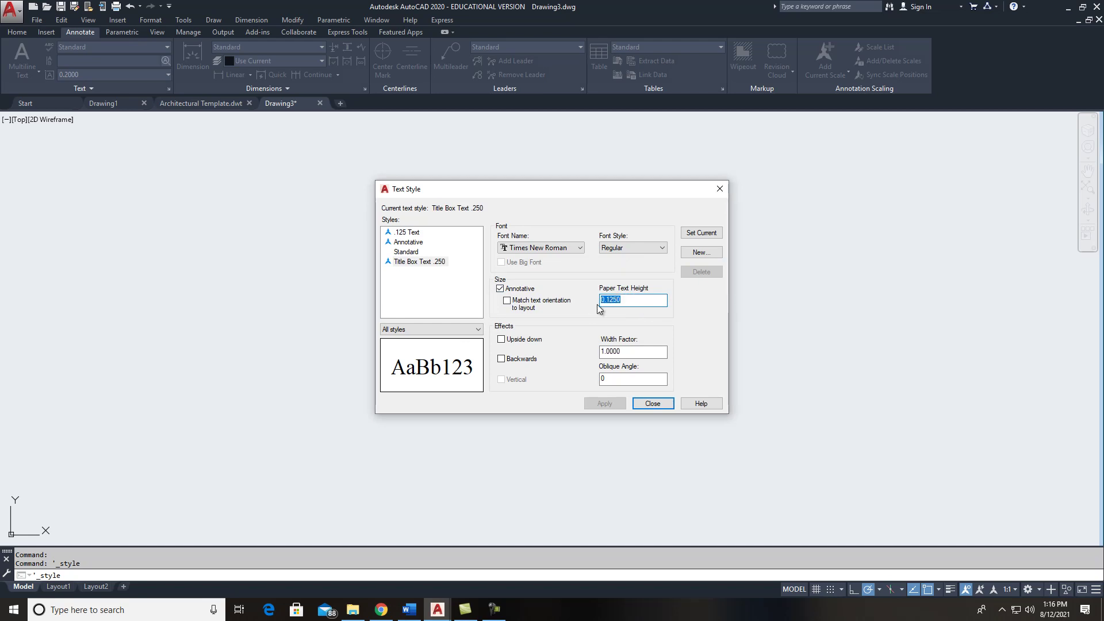
text(.25)
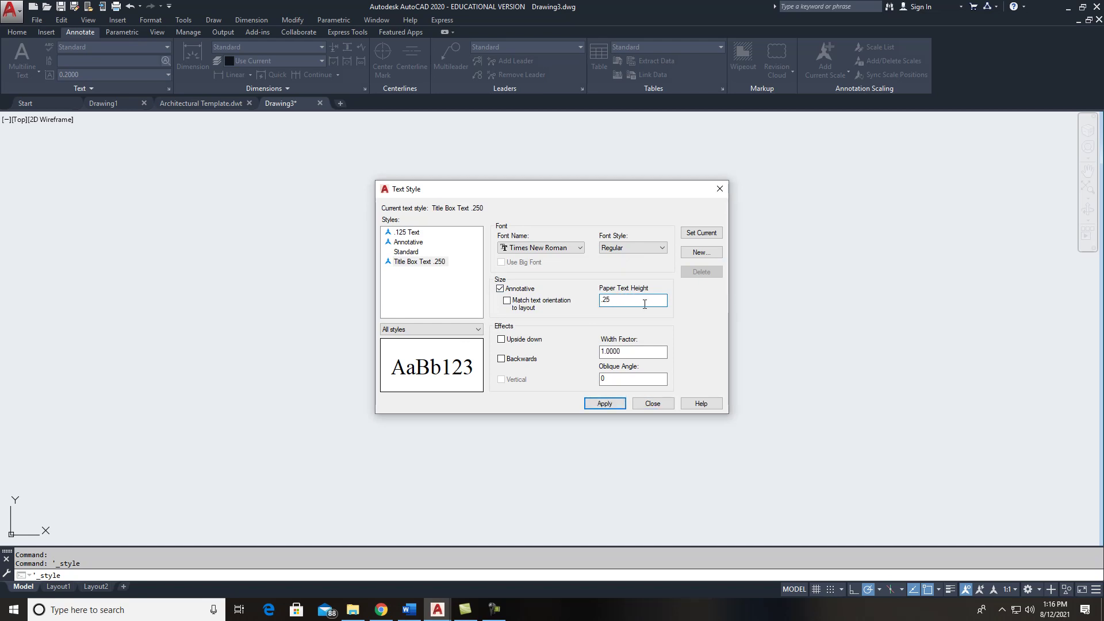
click(606, 404)
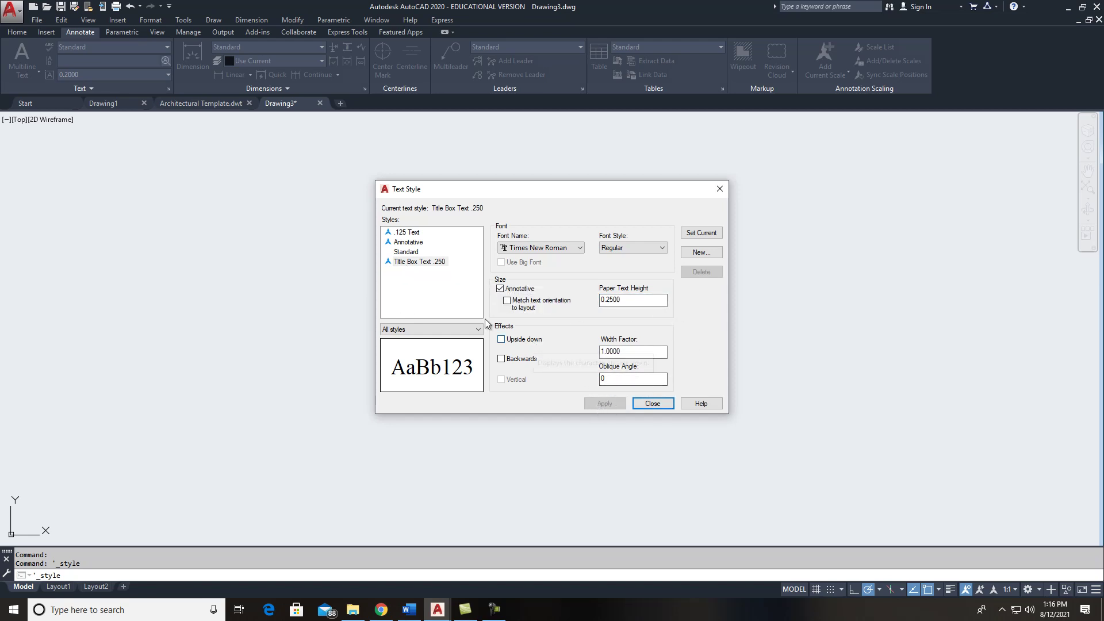
- Make .125 Text the current text style and finish the text style setup
click(455, 233)
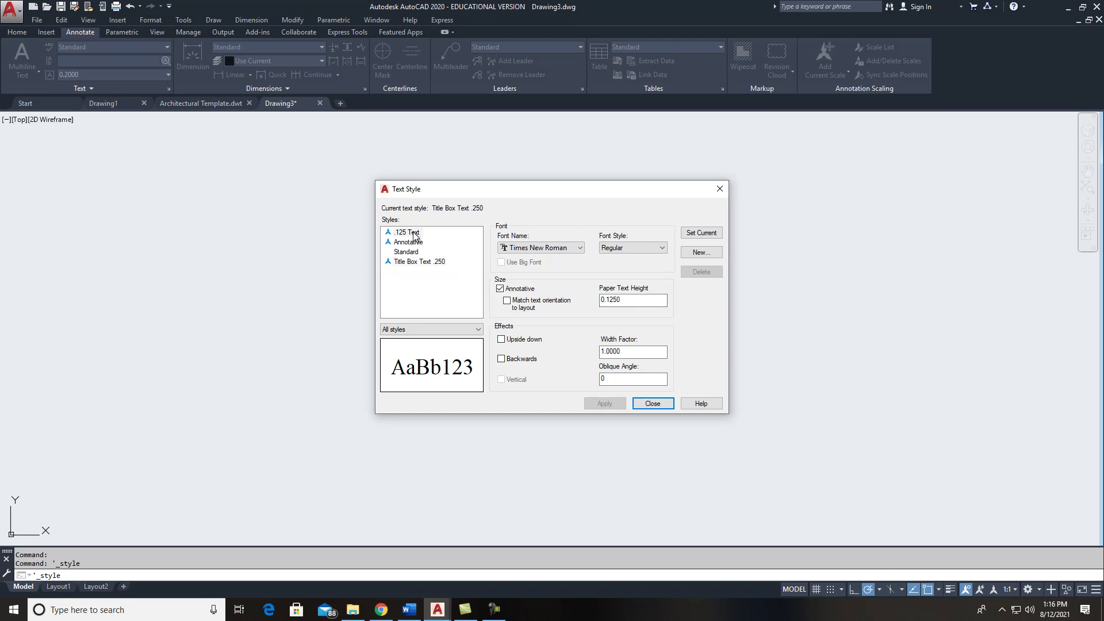
click(701, 233)
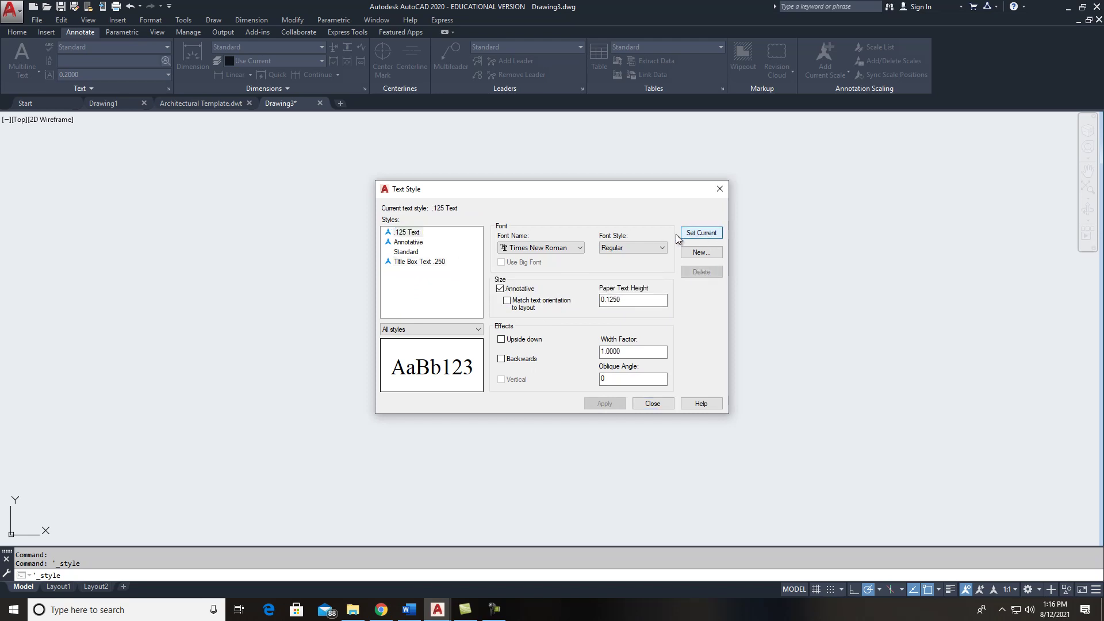
click(656, 405)
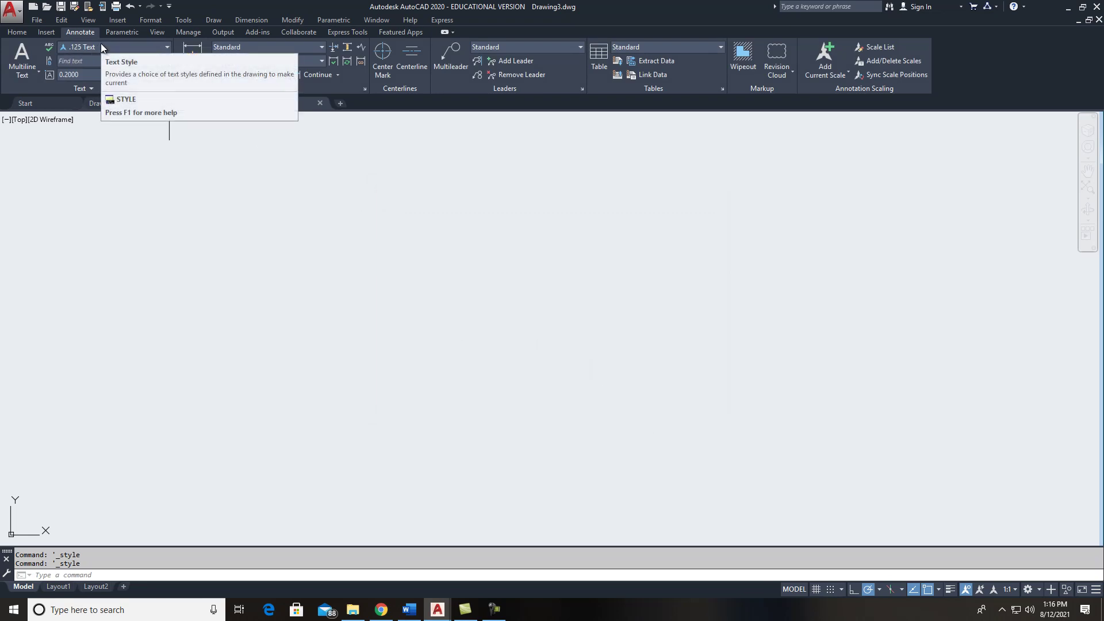
- Check the dimension requirements in the Chrome assignment, then start a new dimension style named Mechanical in AutoCAD's Drawing3, based on Annotative
click(380, 610)
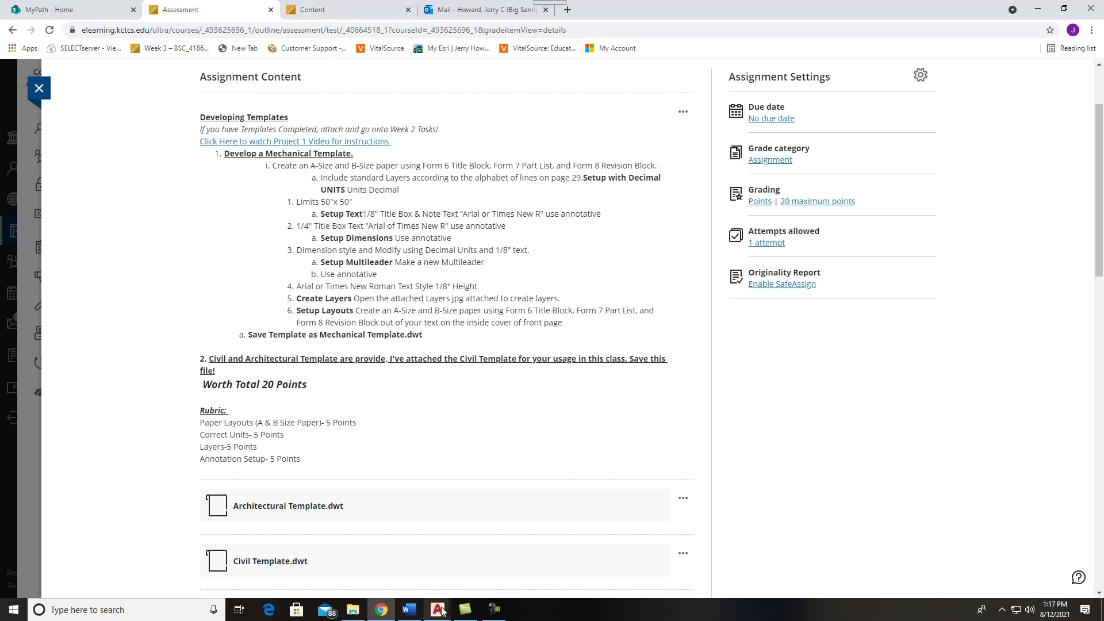
mouse_move(442, 607)
click(561, 549)
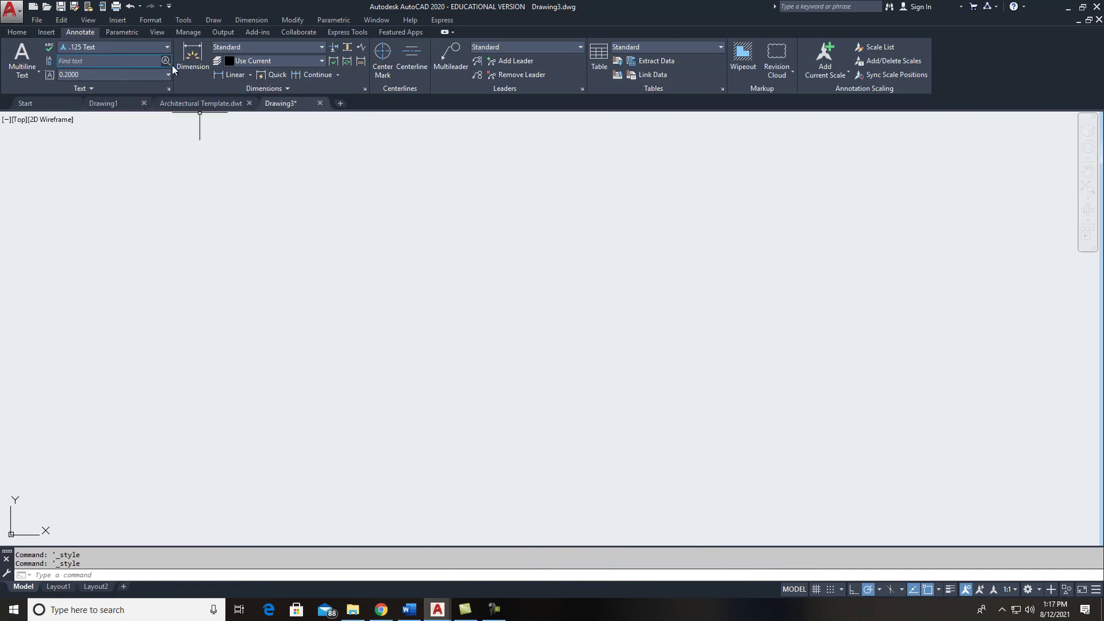
click(365, 88)
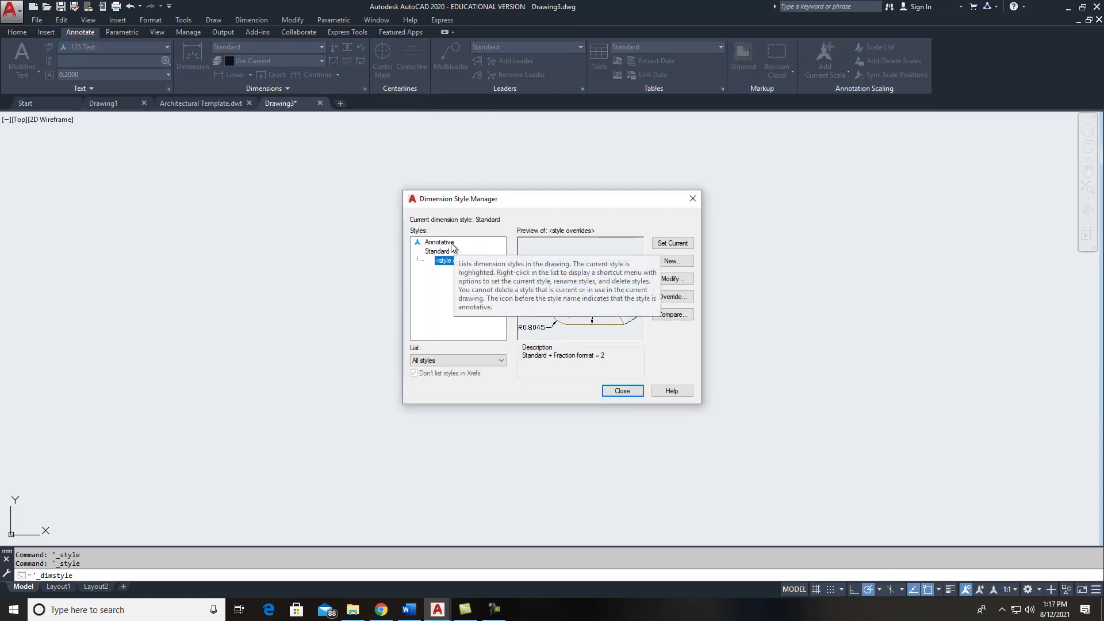
click(437, 244)
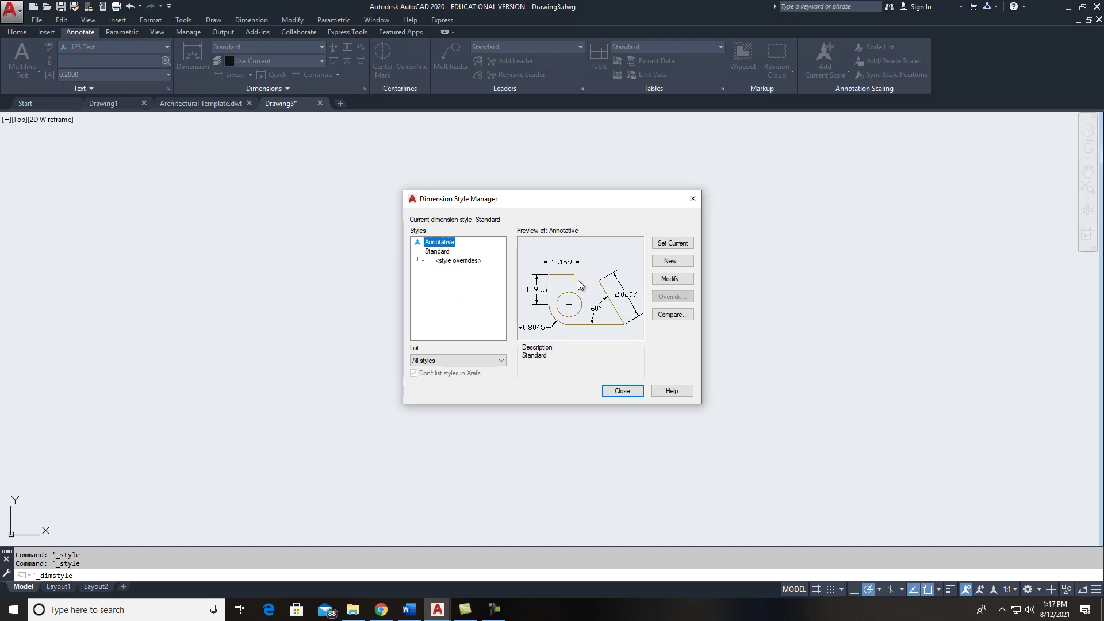
click(673, 262)
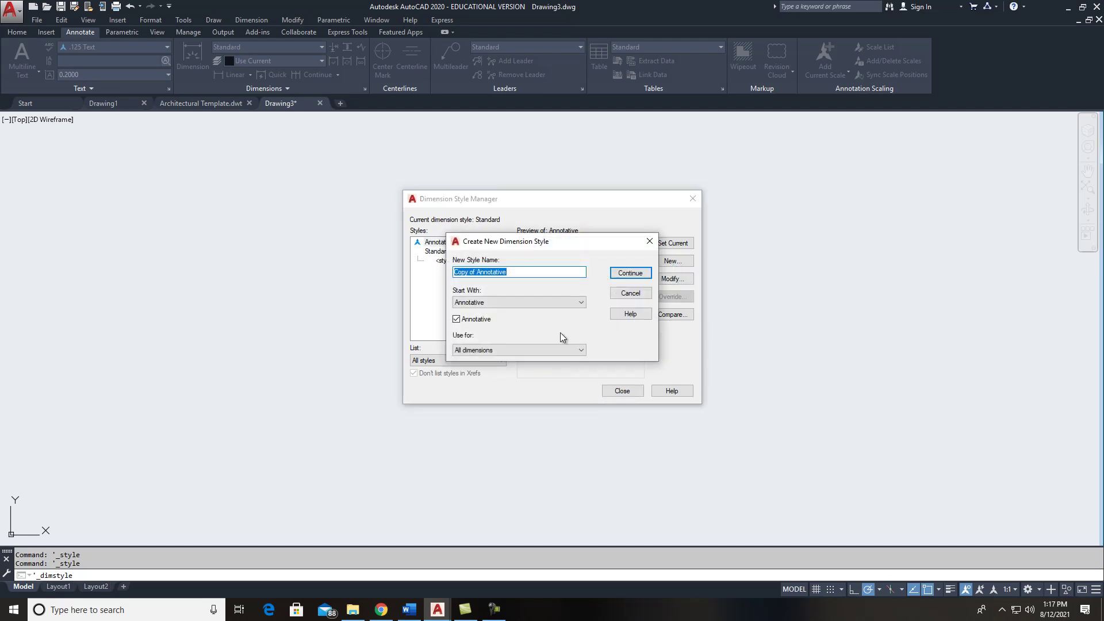
text(Mw)
text(ical)
click(631, 272)
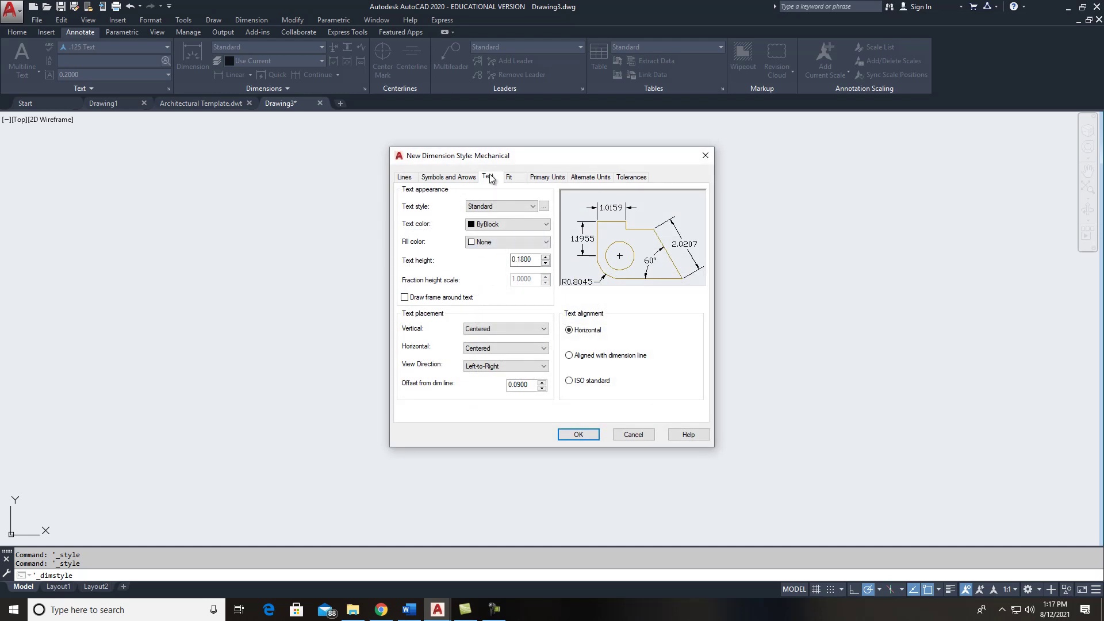
- Assign the .125 Text text style to the Mechanical dimension style, review its units, arrow and line settings, and accept the style
click(529, 207)
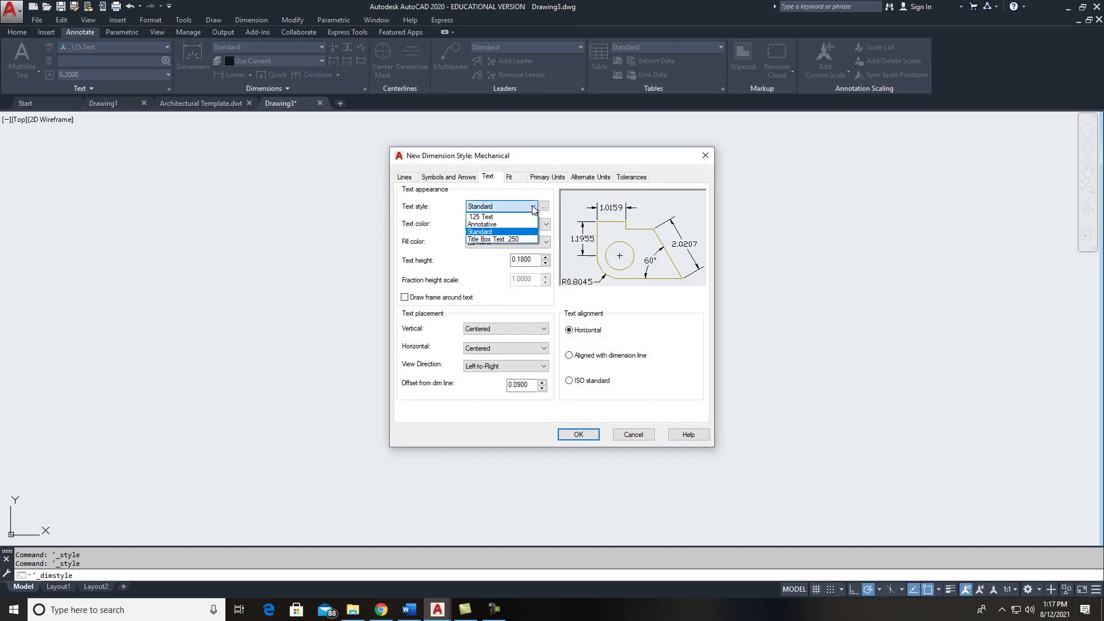
click(504, 217)
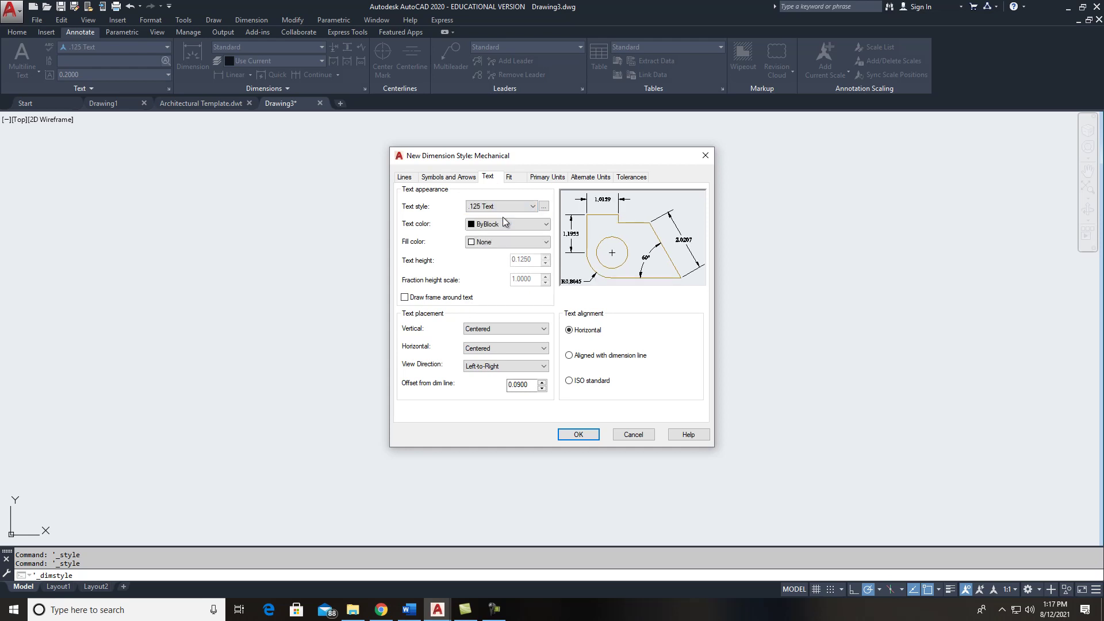
click(544, 177)
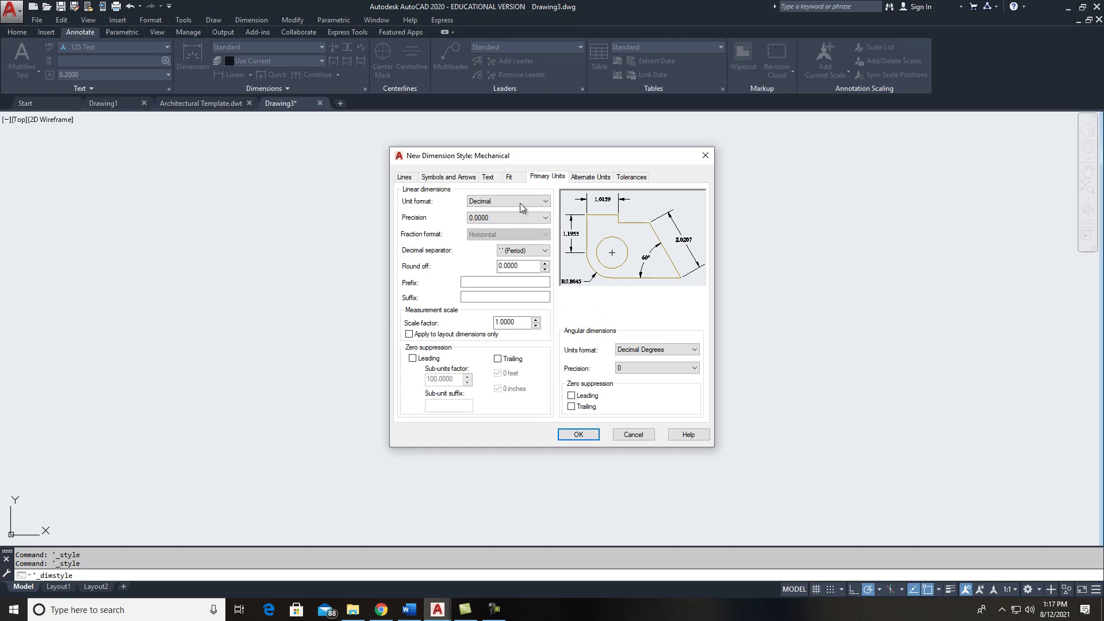
click(500, 218)
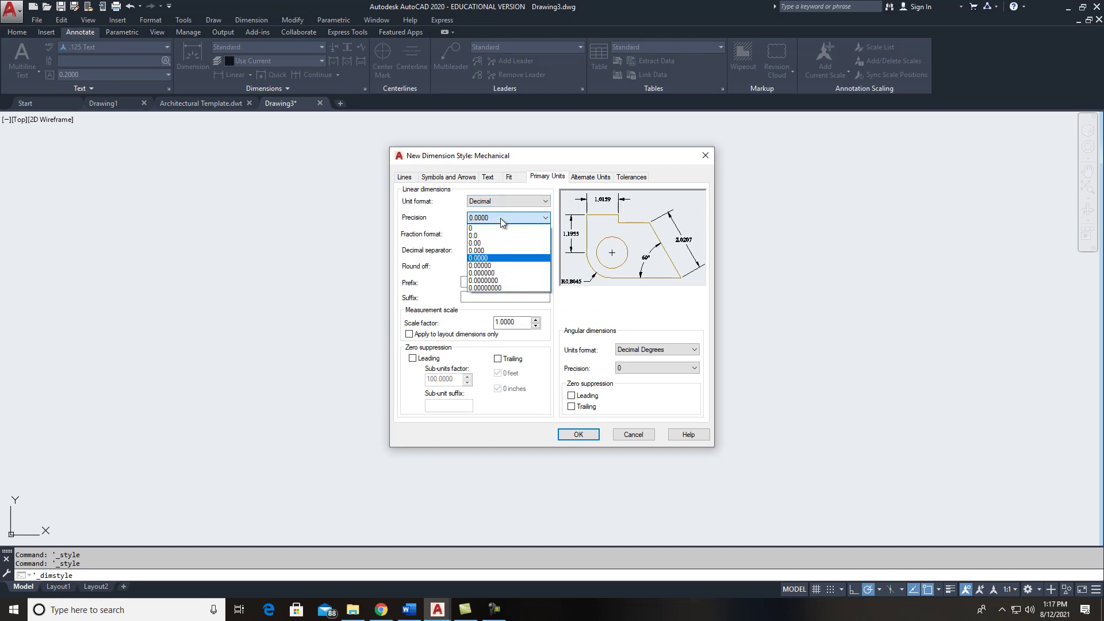
click(501, 218)
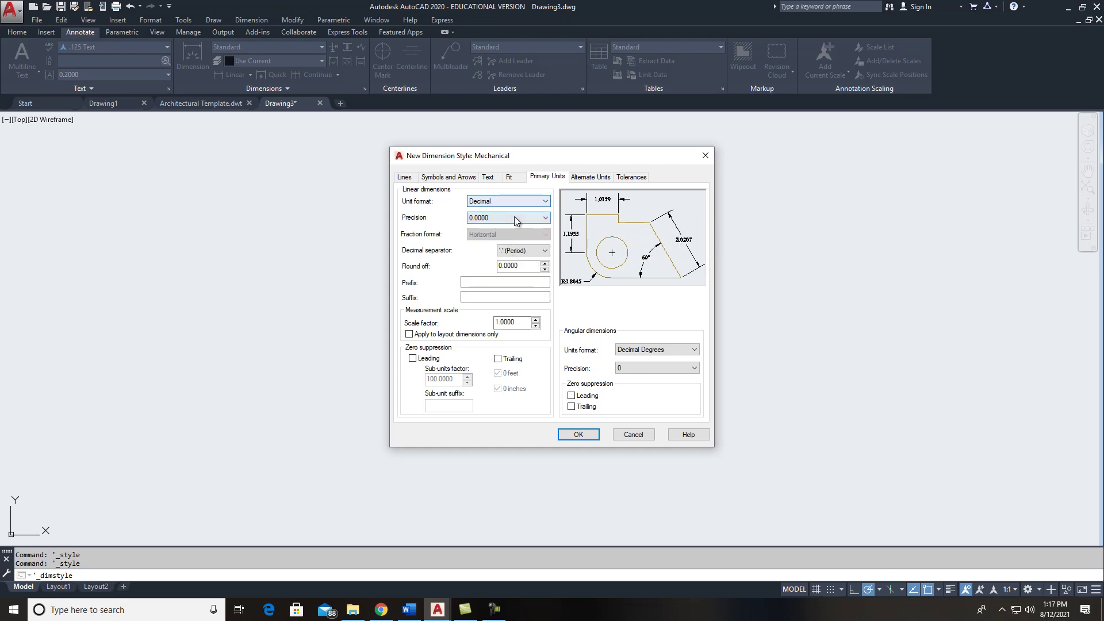
click(464, 179)
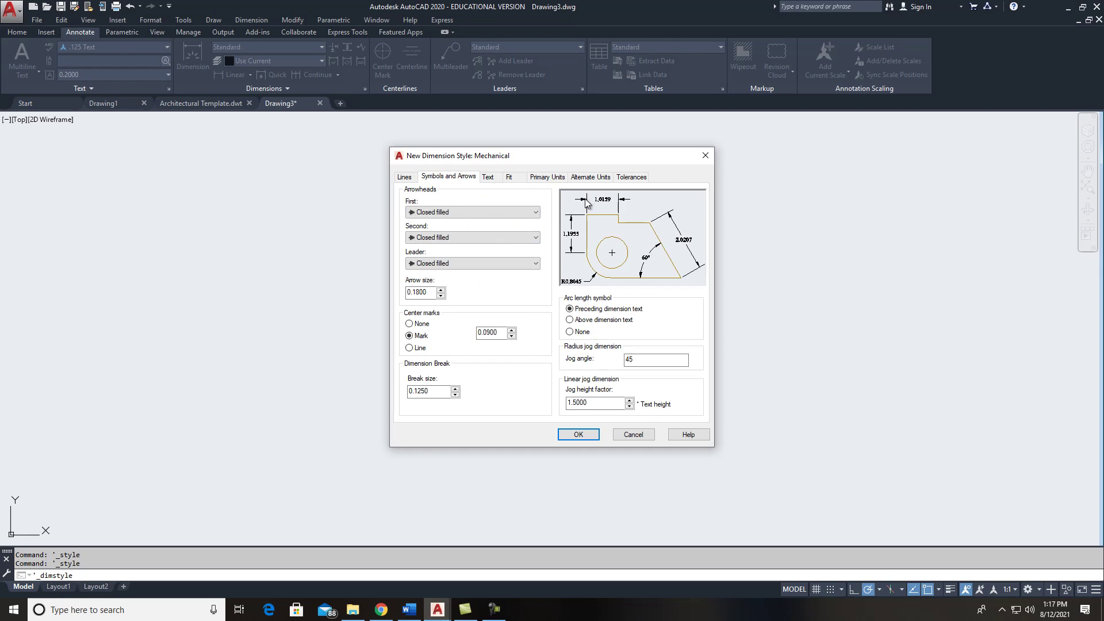
click(404, 178)
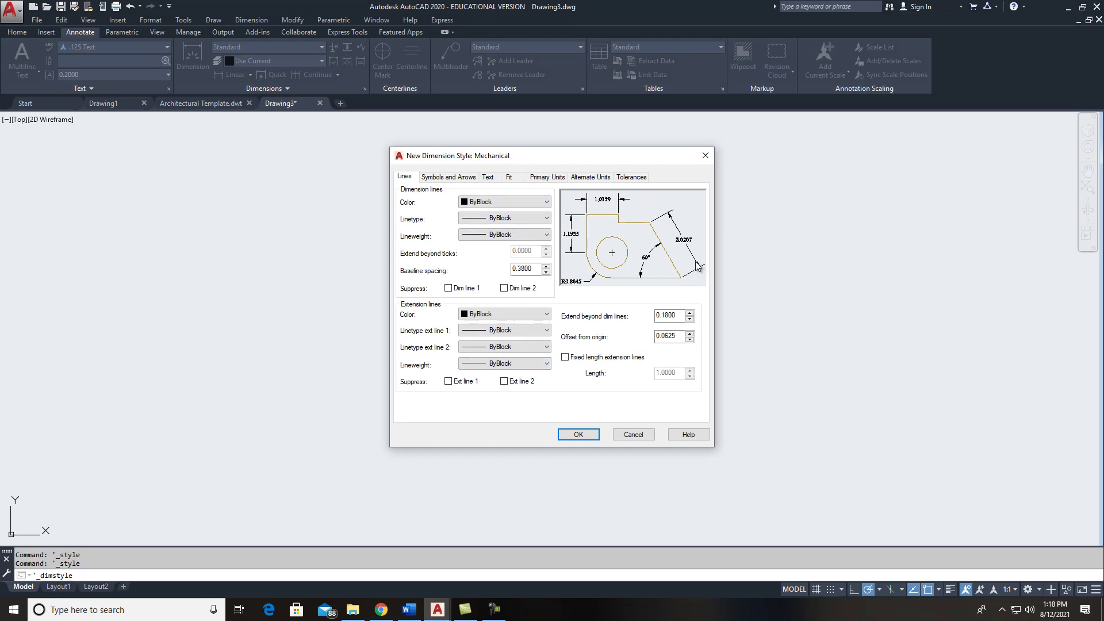
click(553, 178)
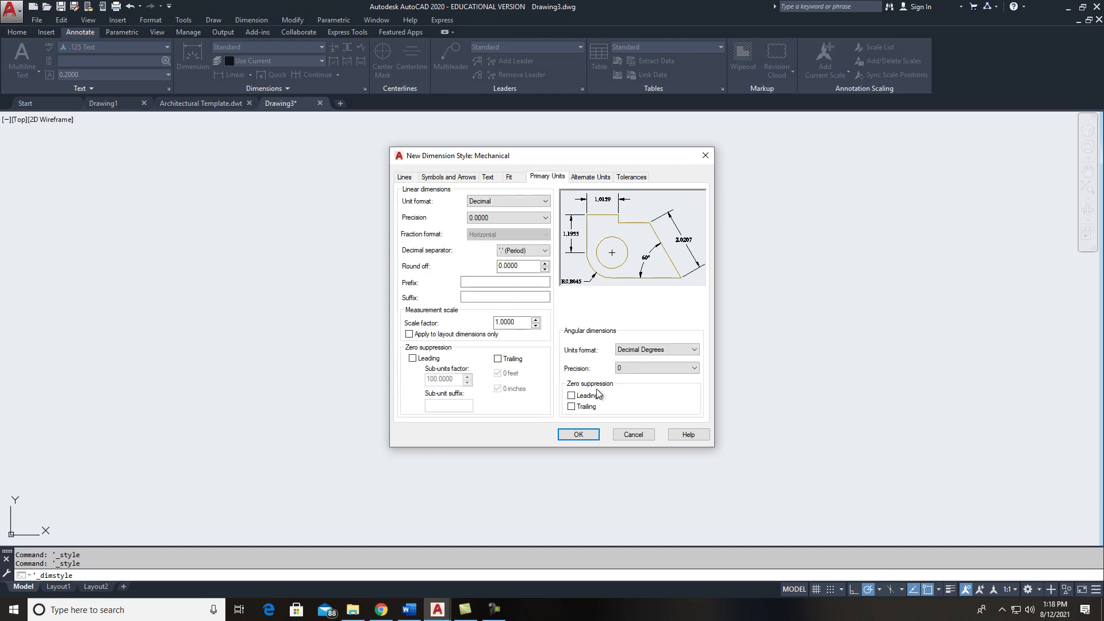
click(578, 434)
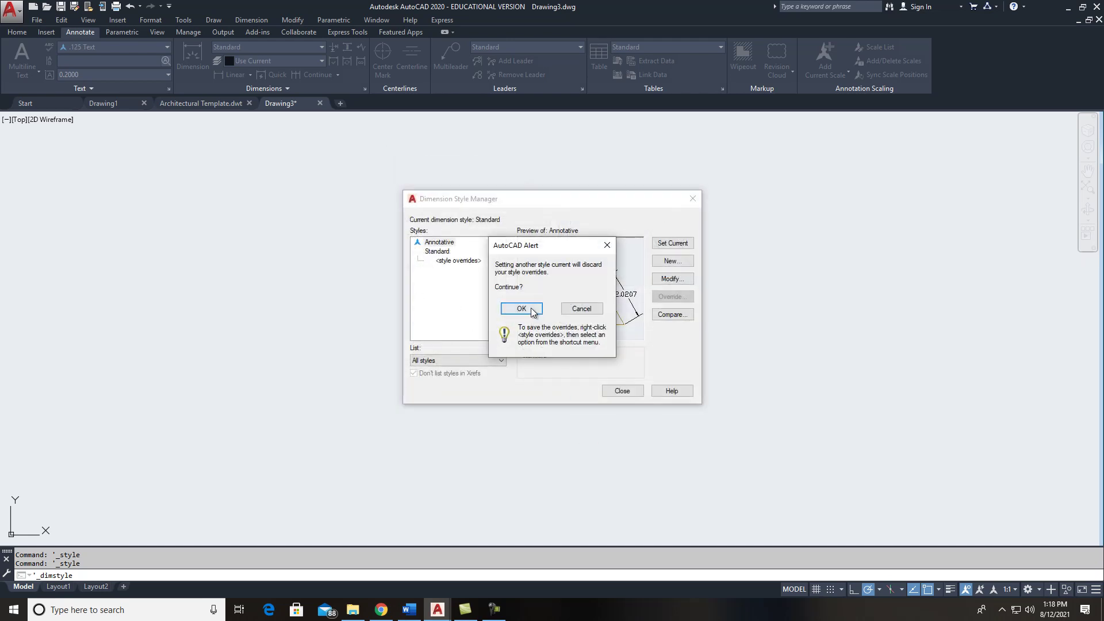
- Make Mechanical the current dimension style, discarding the Standard style overrides, and finish the dimension style setup
click(529, 309)
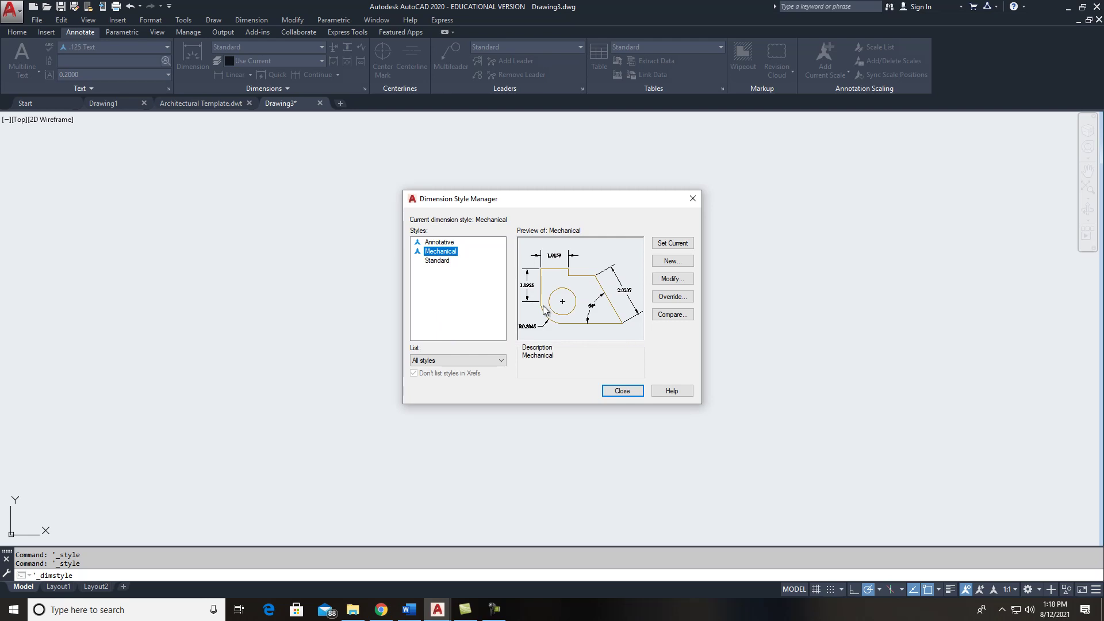
click(680, 245)
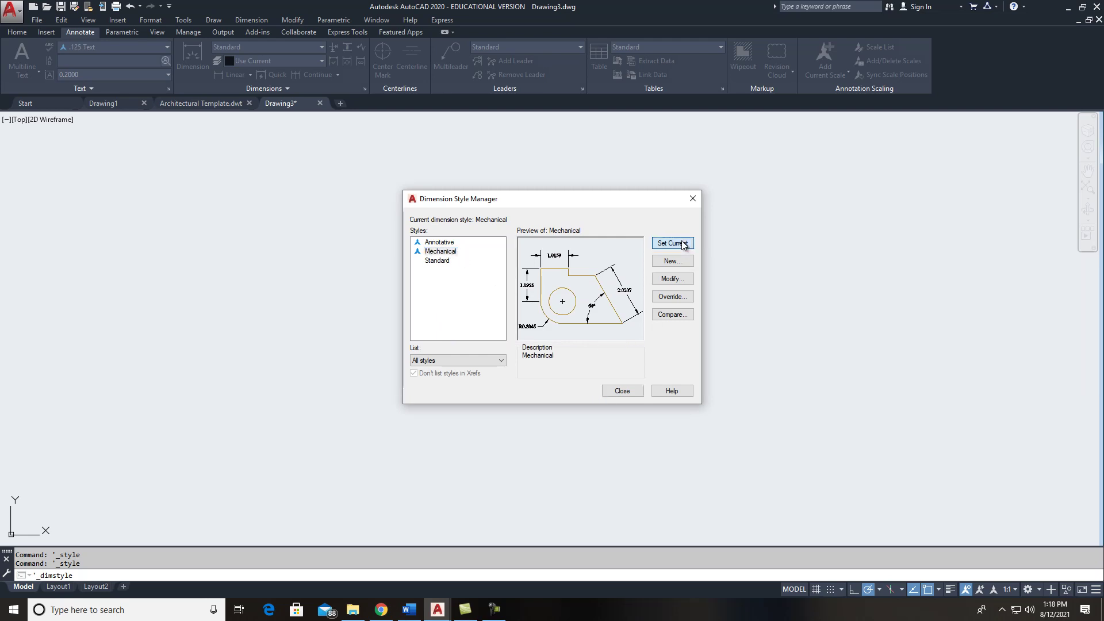
click(622, 391)
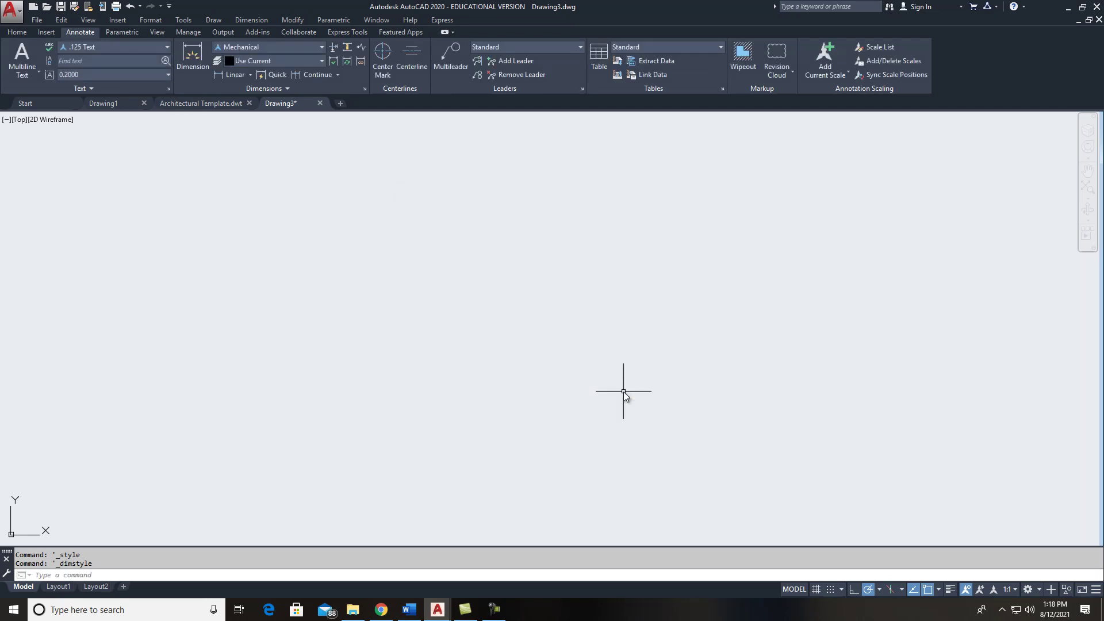
- Check the multileader and layer requirements in the Chrome assignment, then return to AutoCAD's Drawing3
click(381, 610)
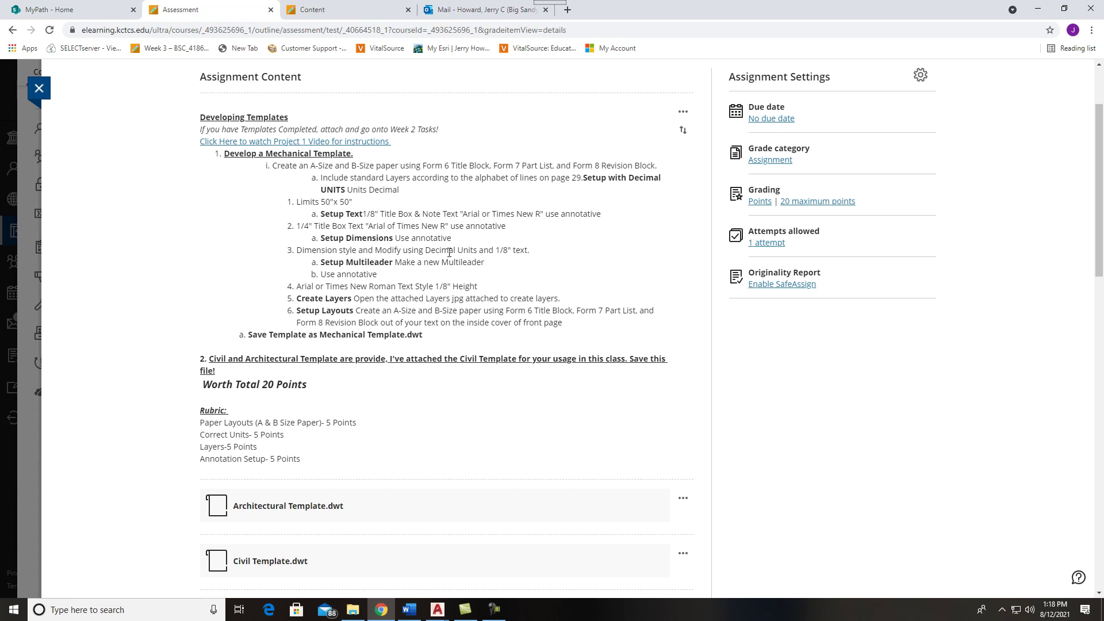
scroll(437, 264, down, 1)
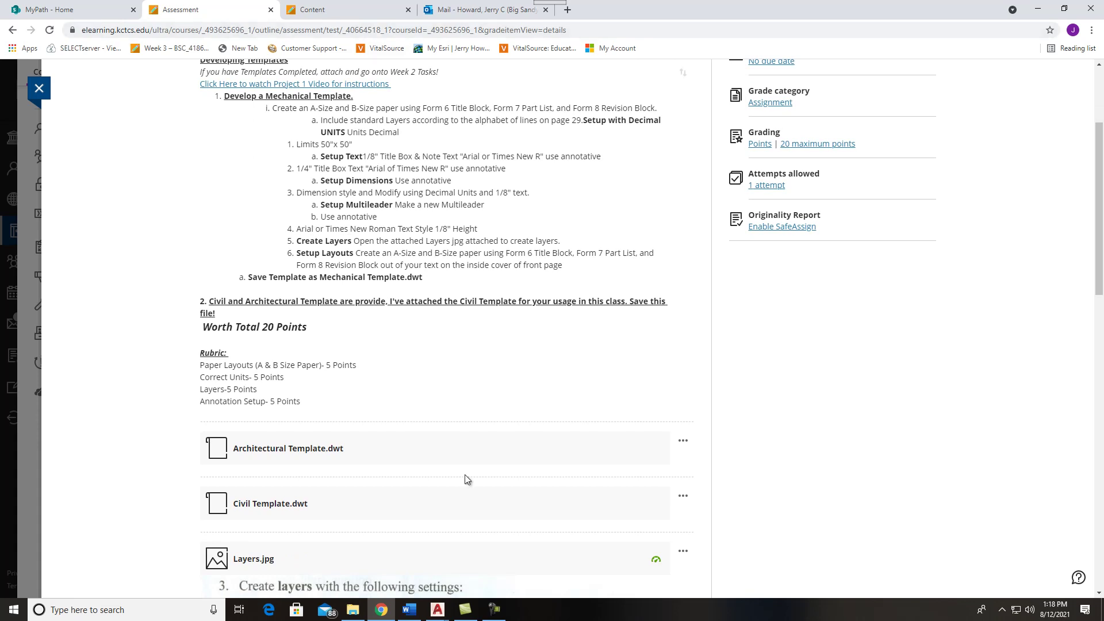
click(437, 610)
click(516, 566)
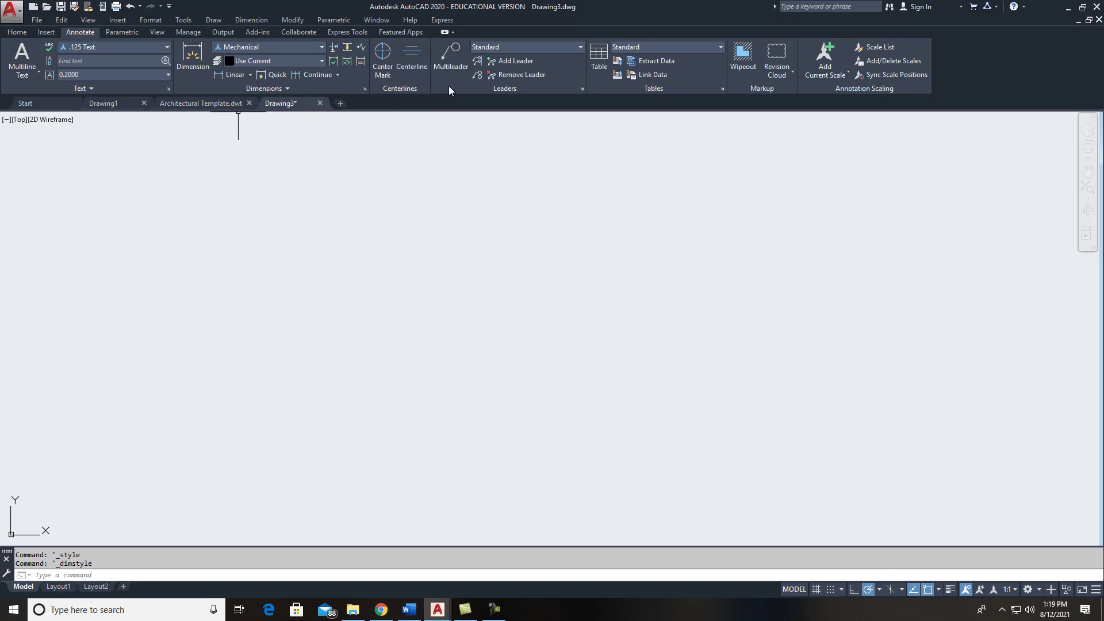
- Open the layer properties manager, move it toward the middle of the drawing area and widen it
click(19, 33)
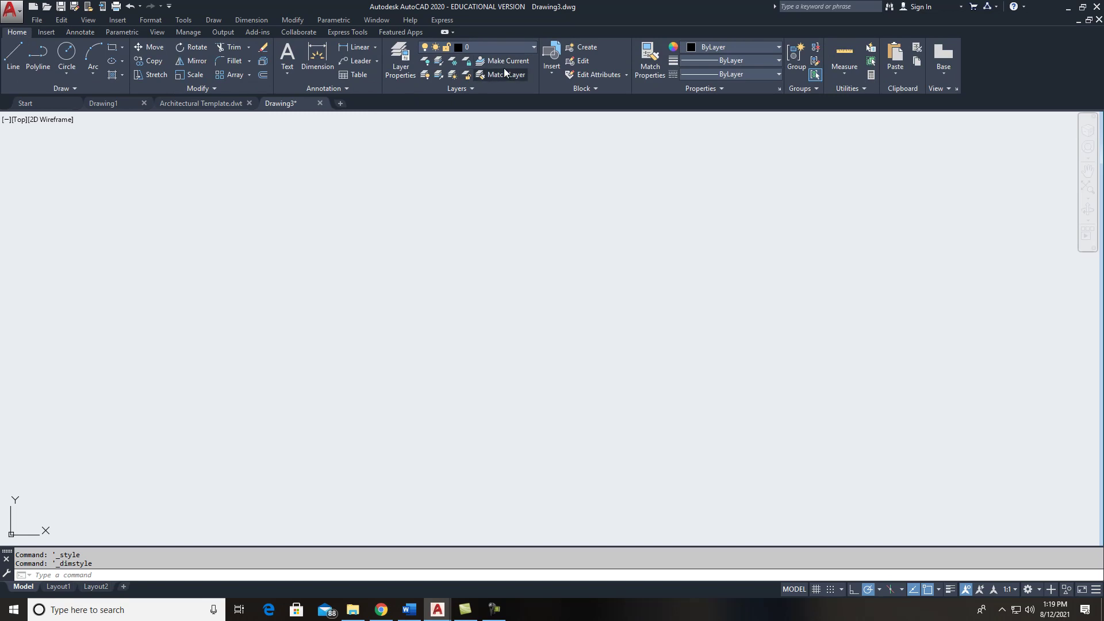
click(396, 78)
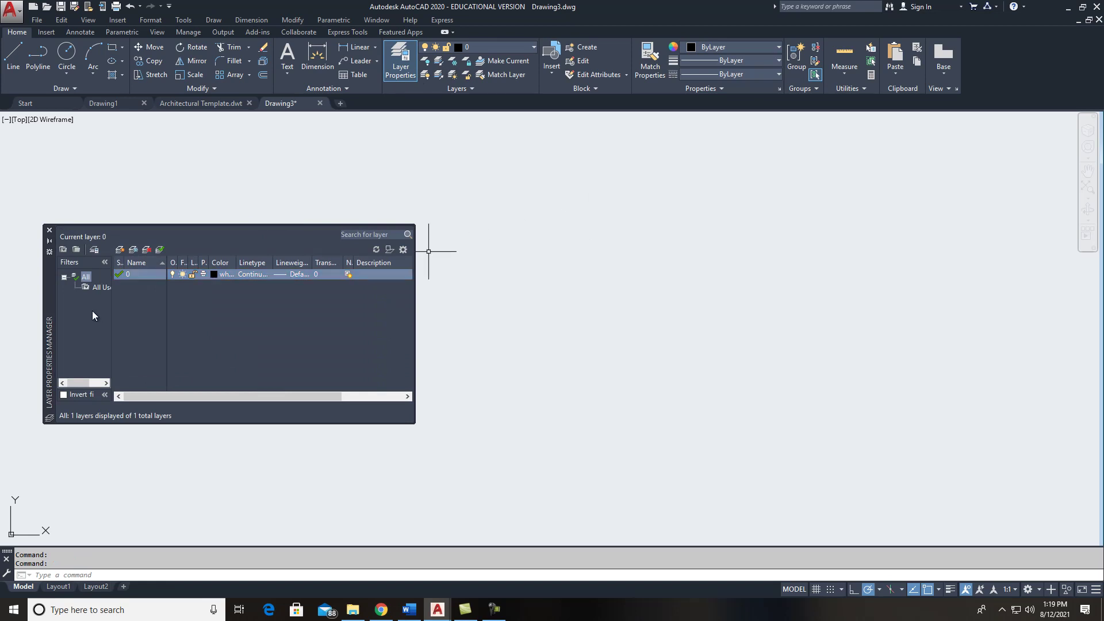
drag(54, 280, 303, 263)
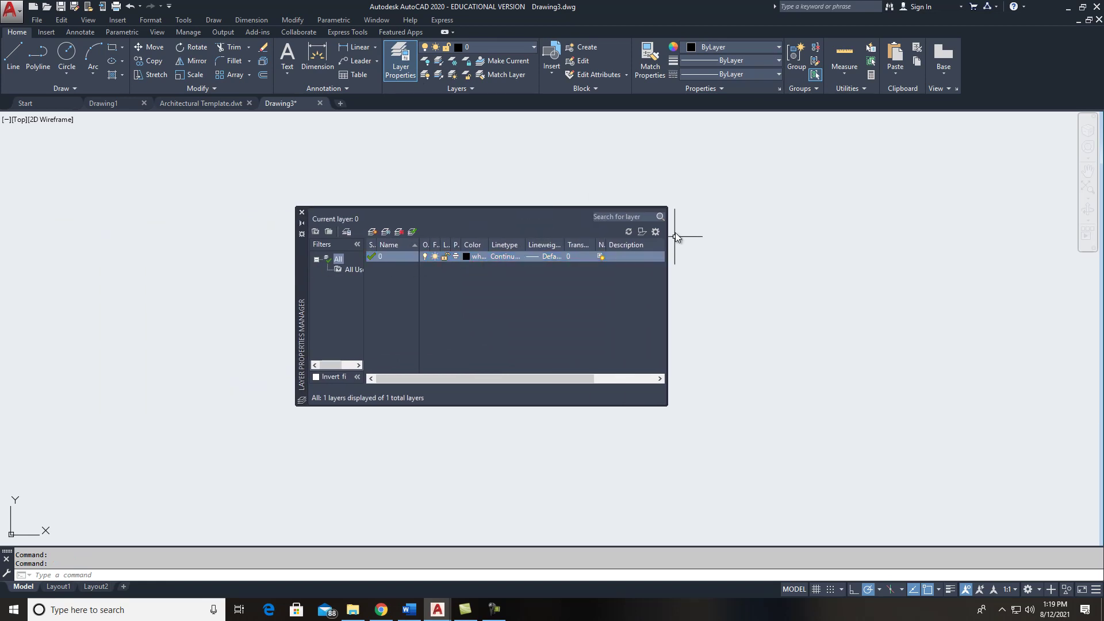
drag(668, 277, 872, 281)
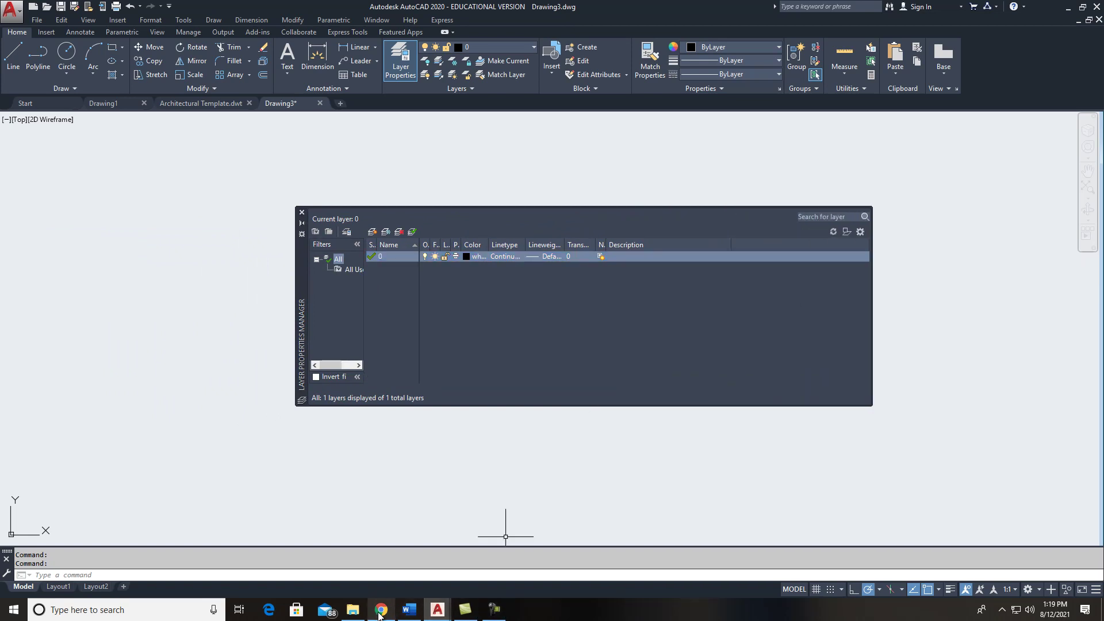
- Look up the required layer settings in the Layers.jpg table of the Chrome assignment, then return to AutoCAD's Drawing3
mouse_move(380, 615)
click(377, 552)
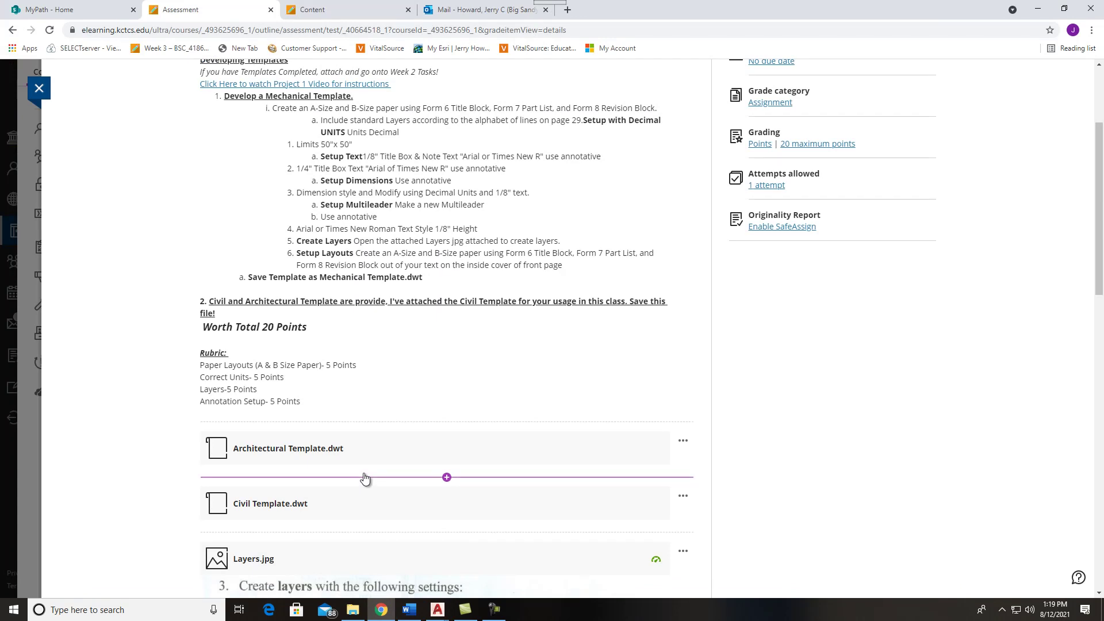
scroll(364, 478, down, 4)
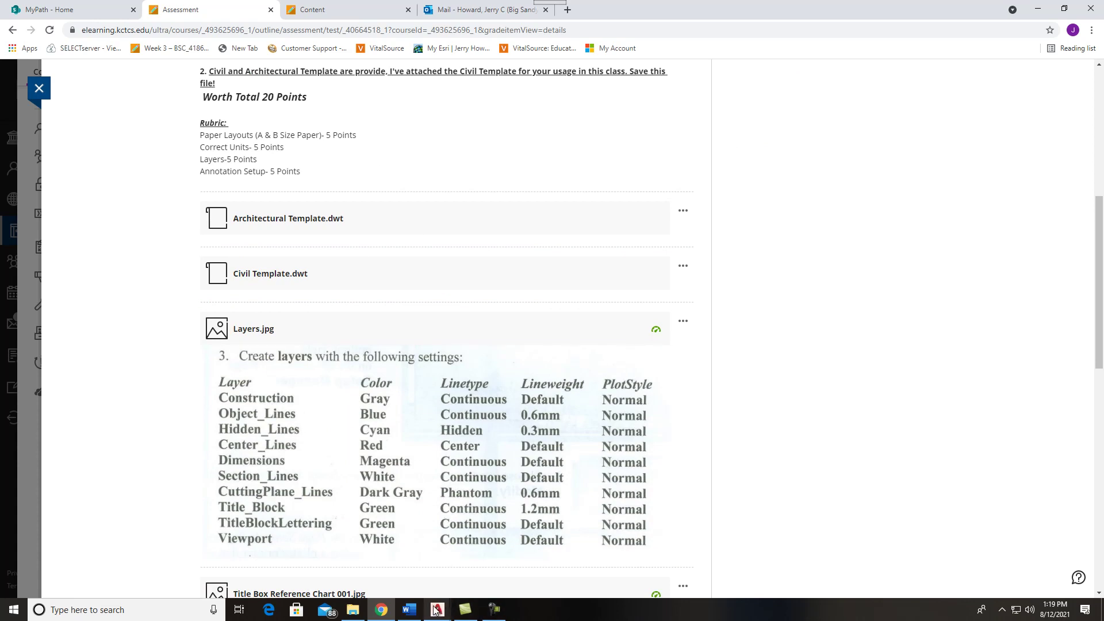
mouse_move(437, 609)
click(542, 560)
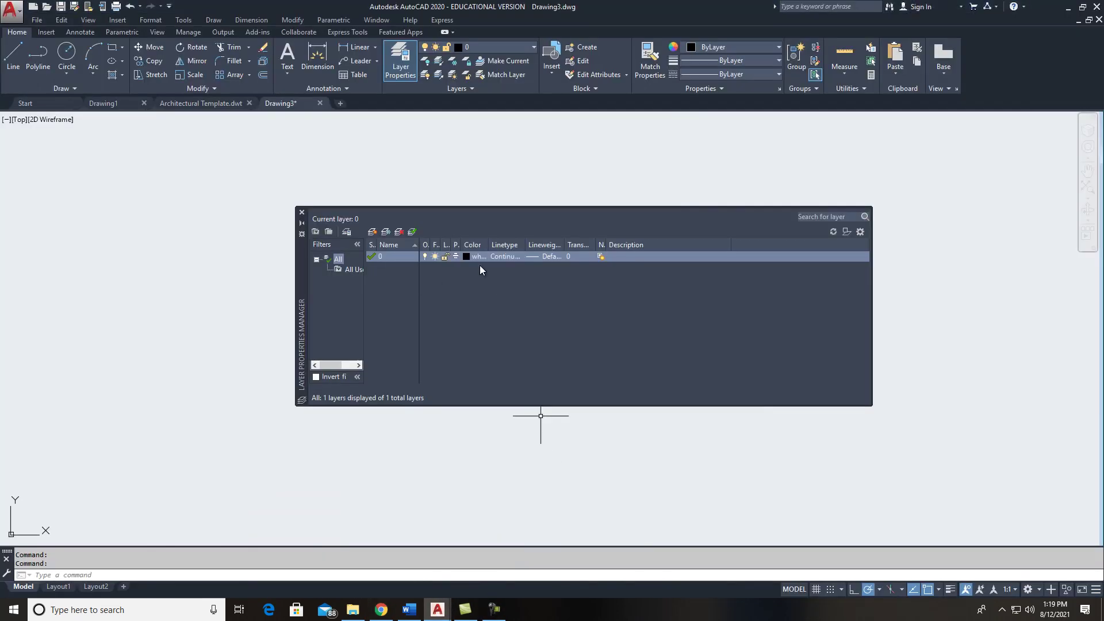
- Create a new layer named Construction Line
click(372, 233)
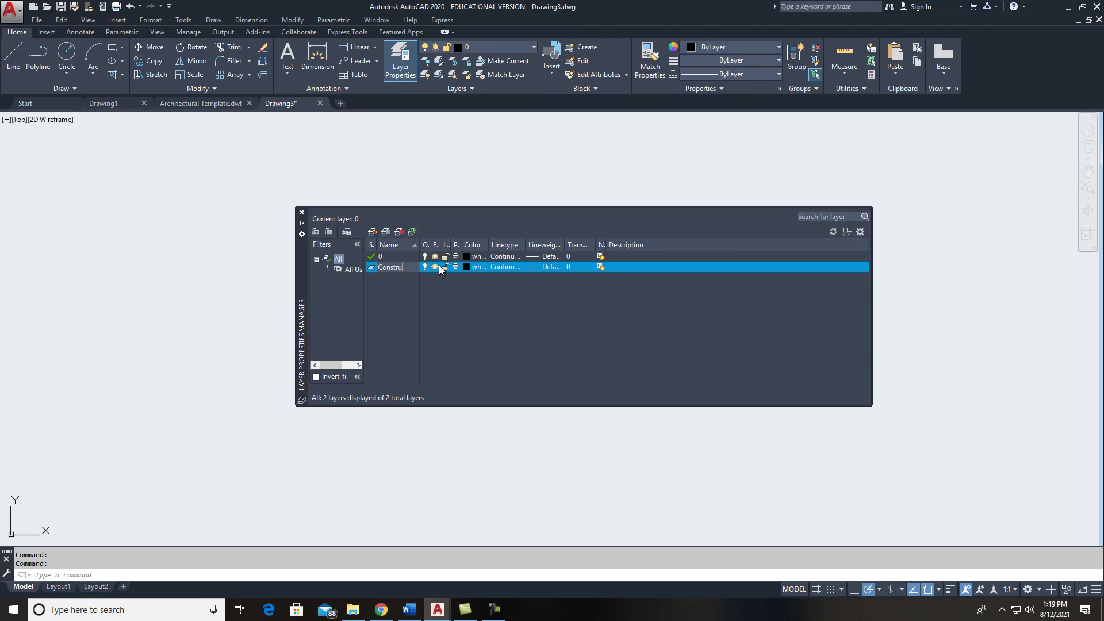
text(Constructions)
text( Line)
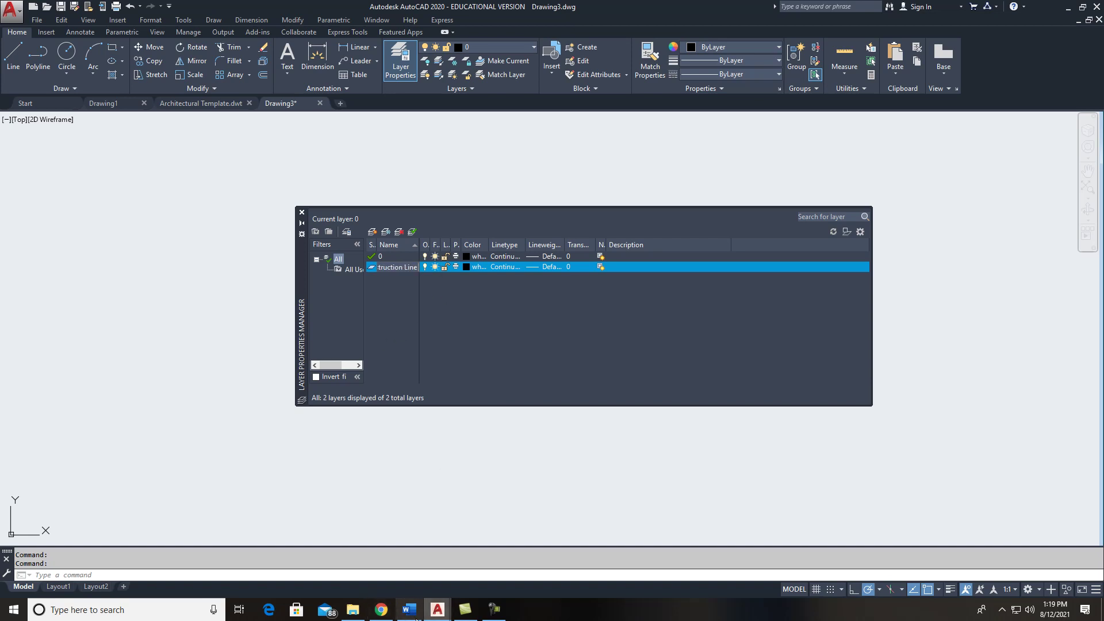
- Check the construction layer's color in the Chrome assignment, then set the Construction Line layer to index color 9 in AutoCAD's Drawing3
mouse_move(385, 617)
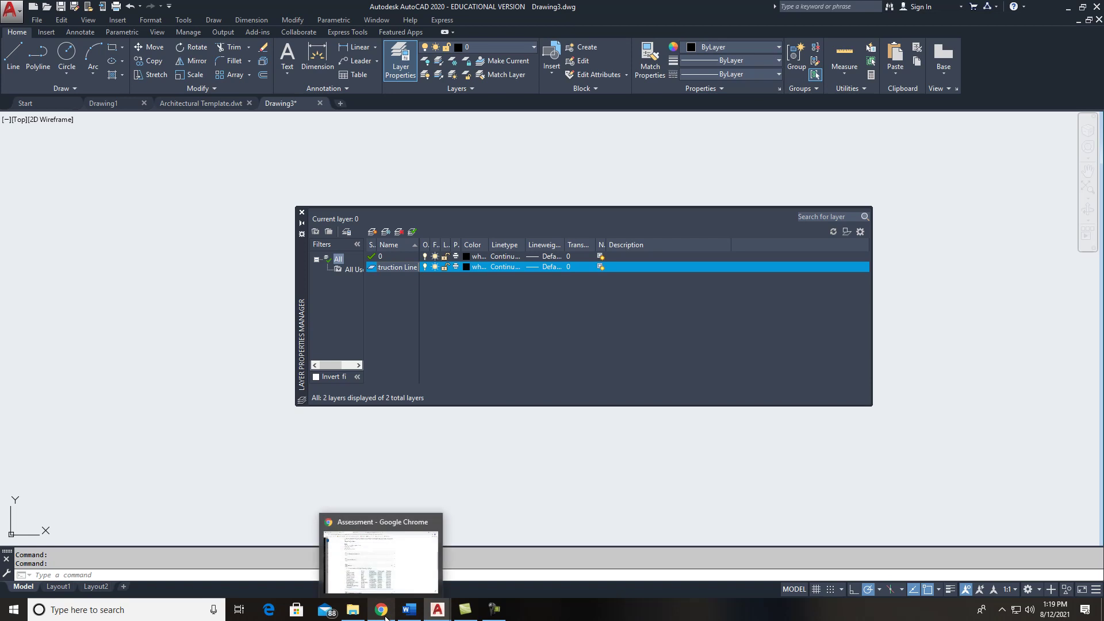
mouse_move(437, 610)
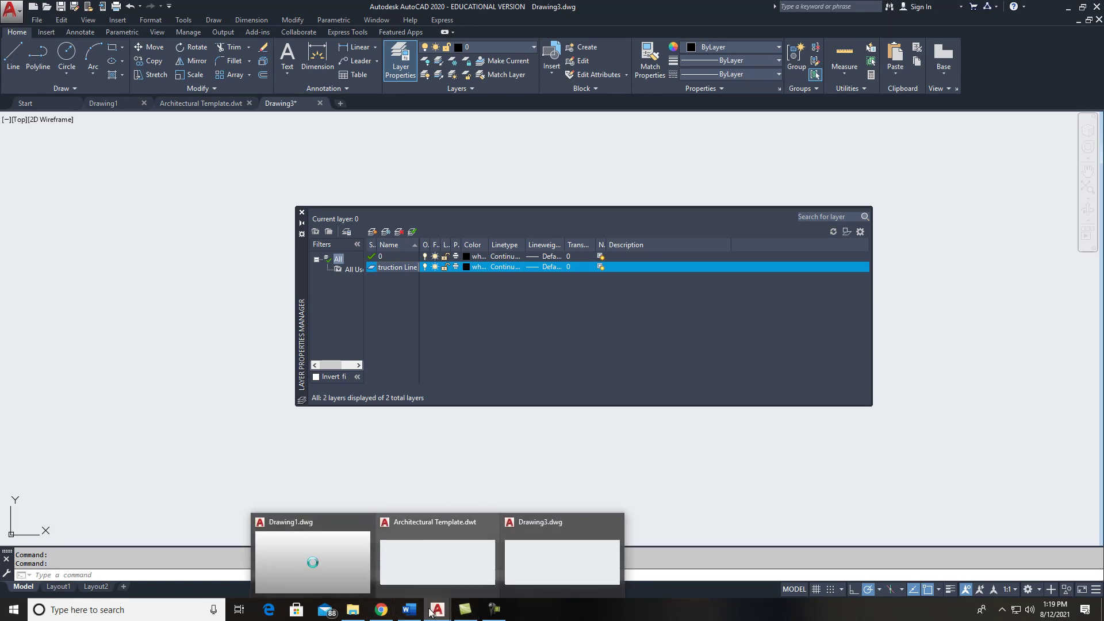
click(383, 610)
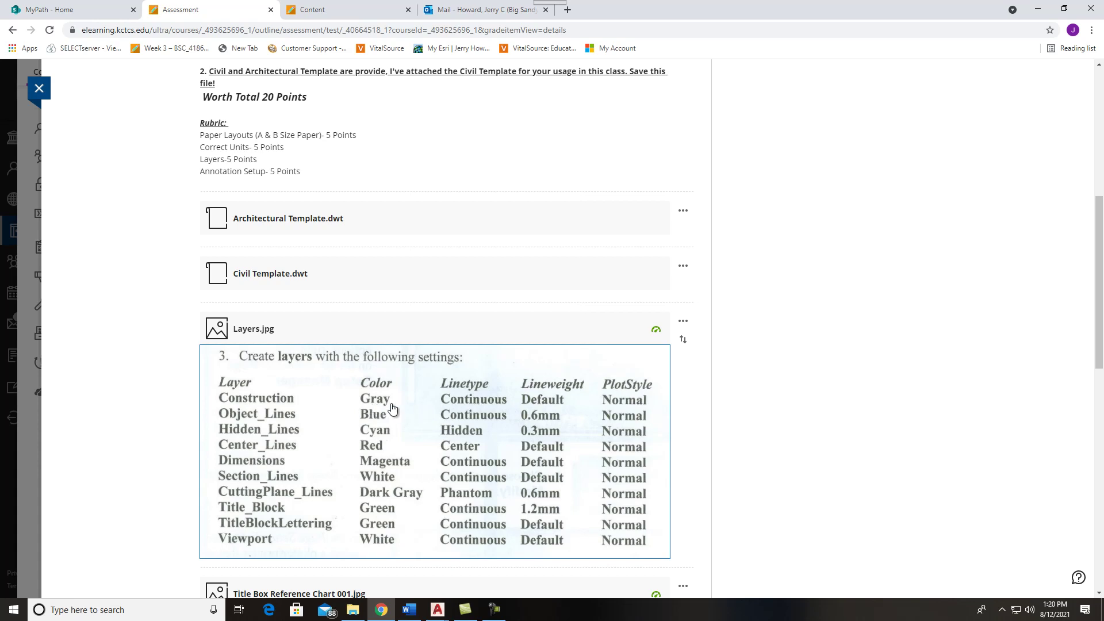
click(445, 603)
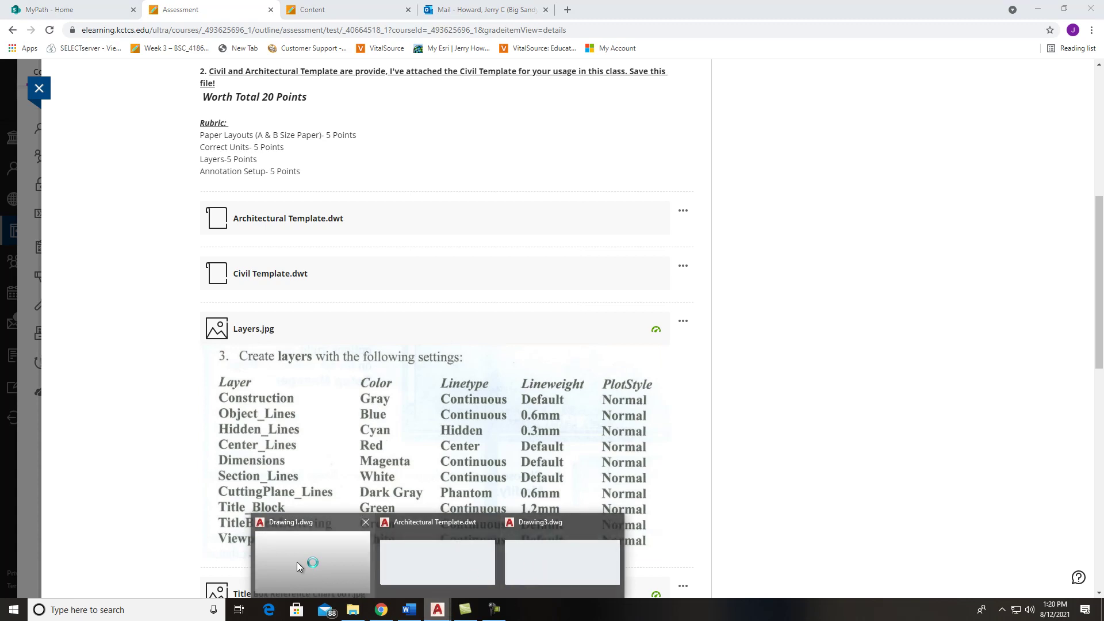
click(565, 560)
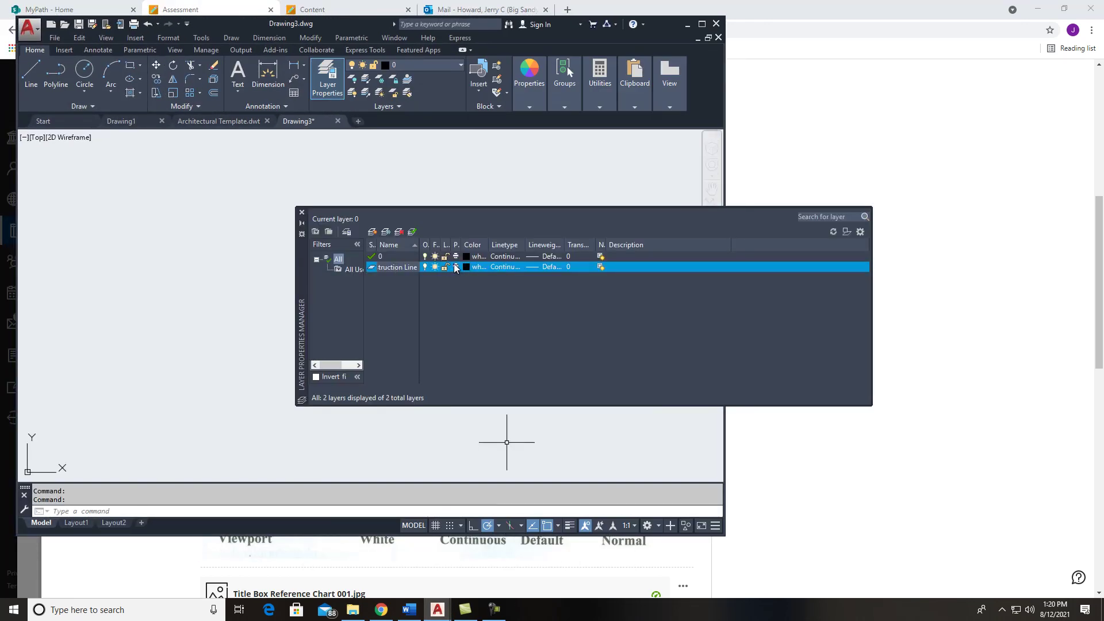
click(466, 267)
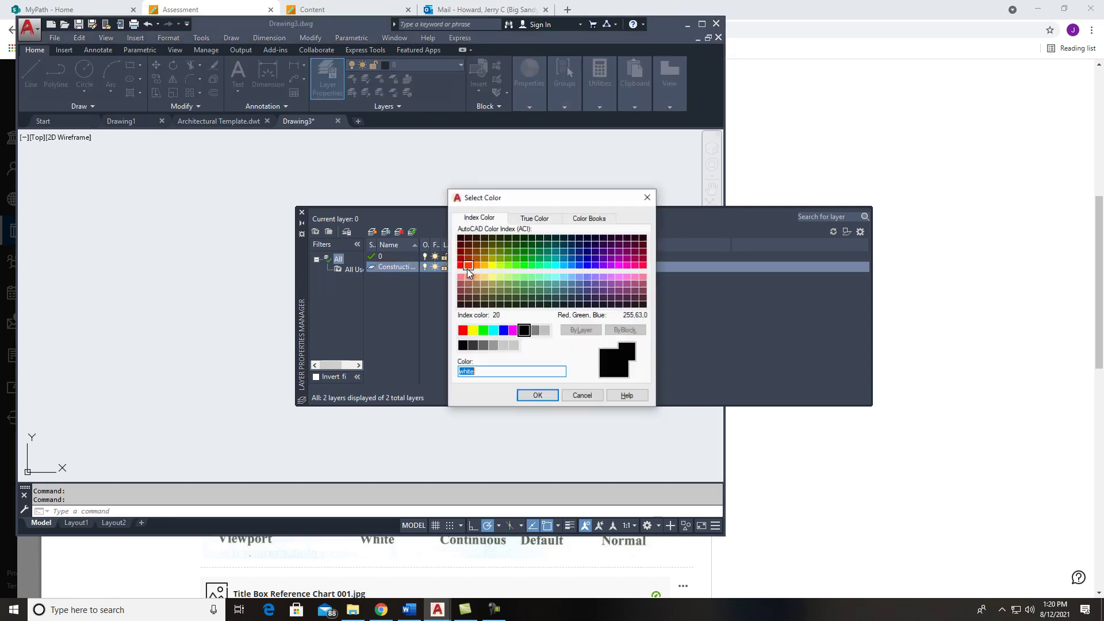
click(546, 331)
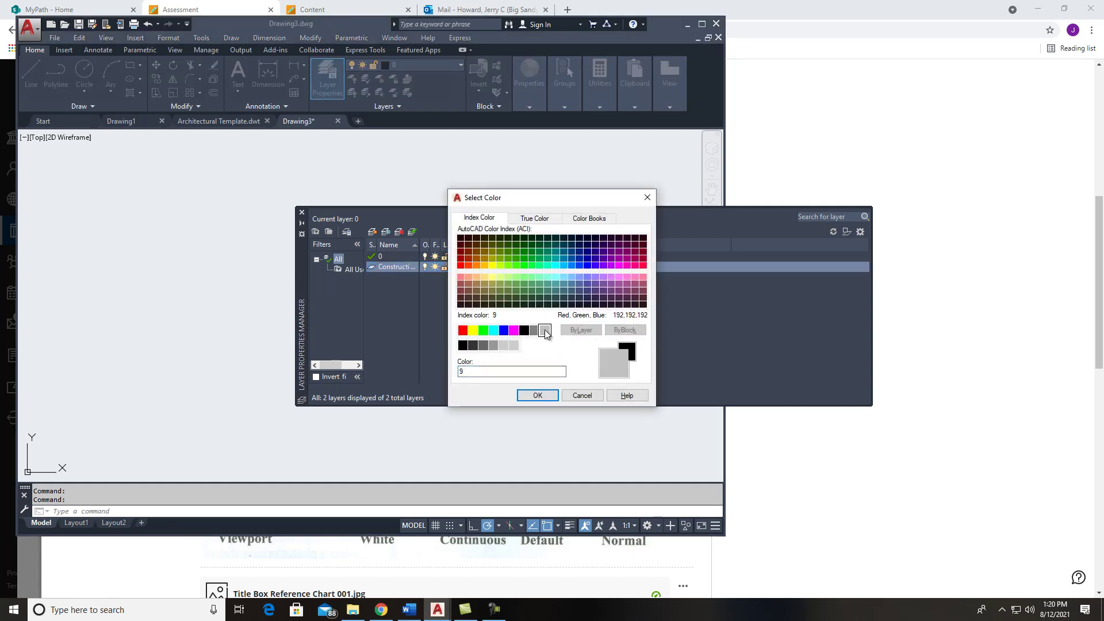
click(537, 395)
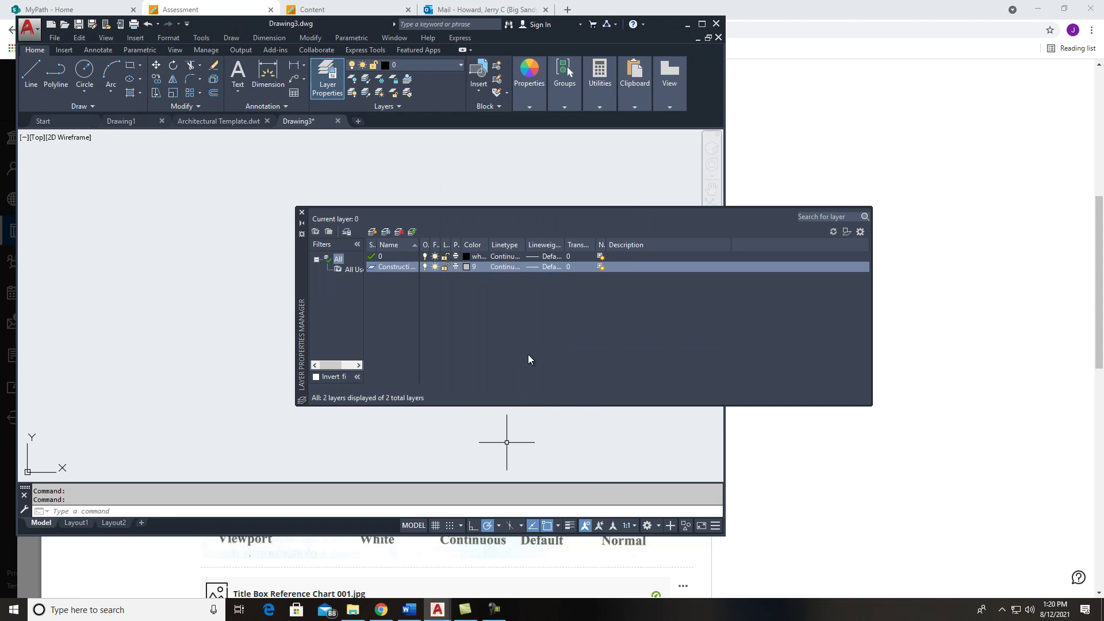
- Enlarge the Layers.jpg table in the Chrome assignment to check the construction layer's settings, then return to AutoCAD's Drawing3
click(446, 567)
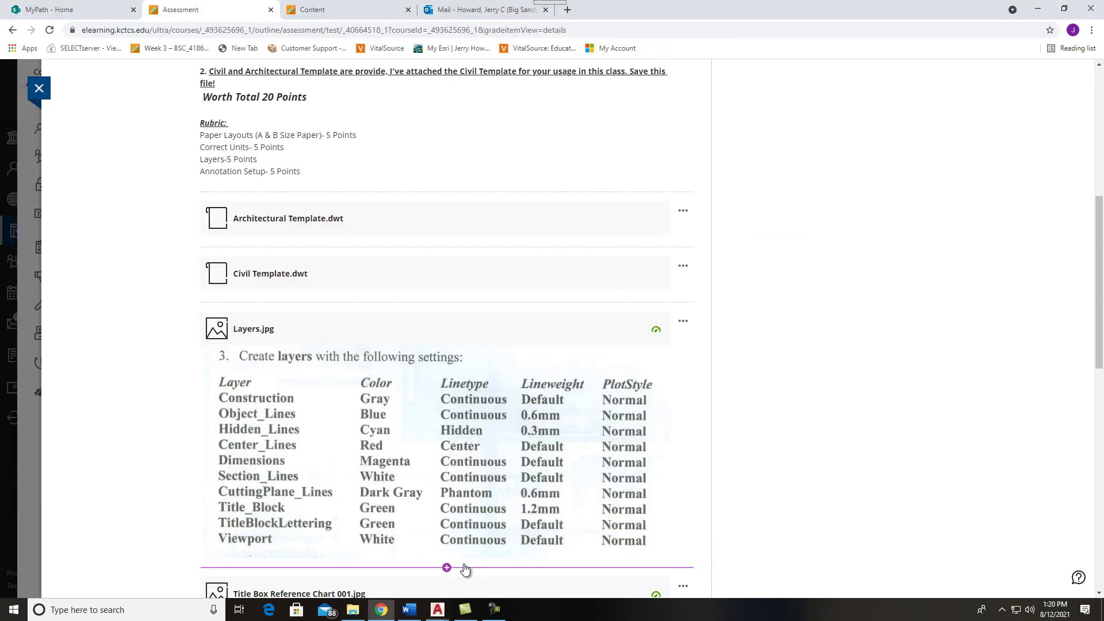
click(266, 406)
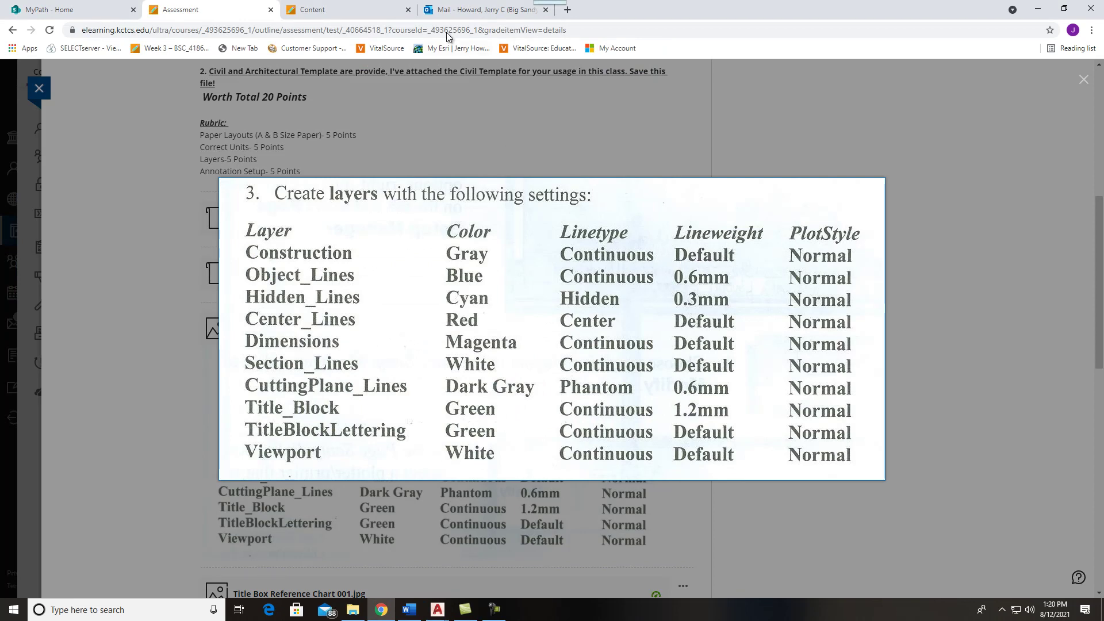
click(437, 609)
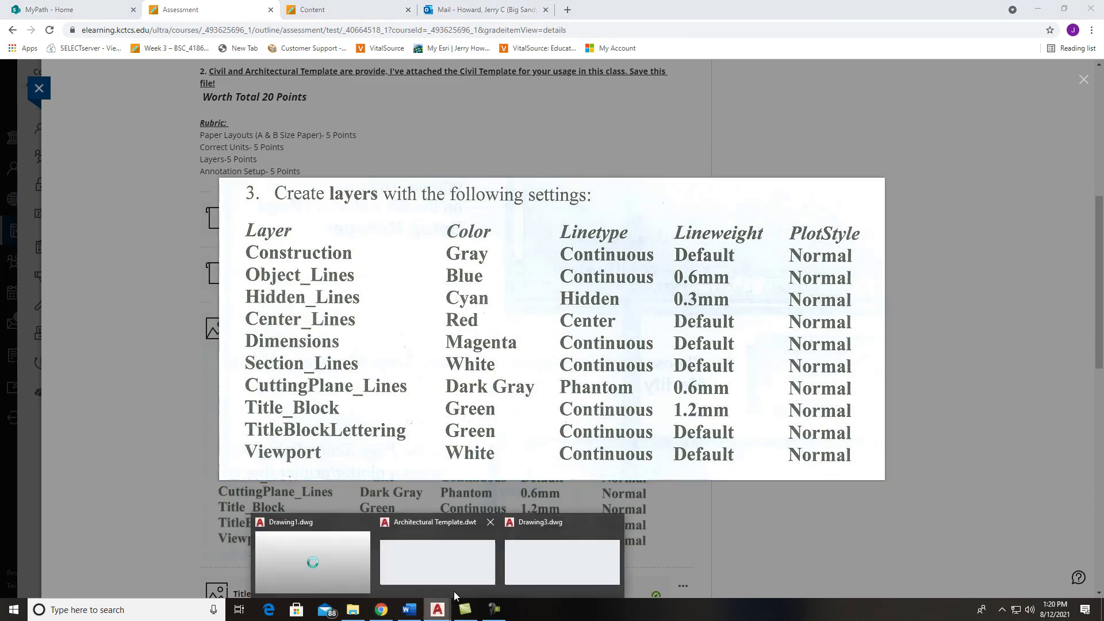
click(538, 558)
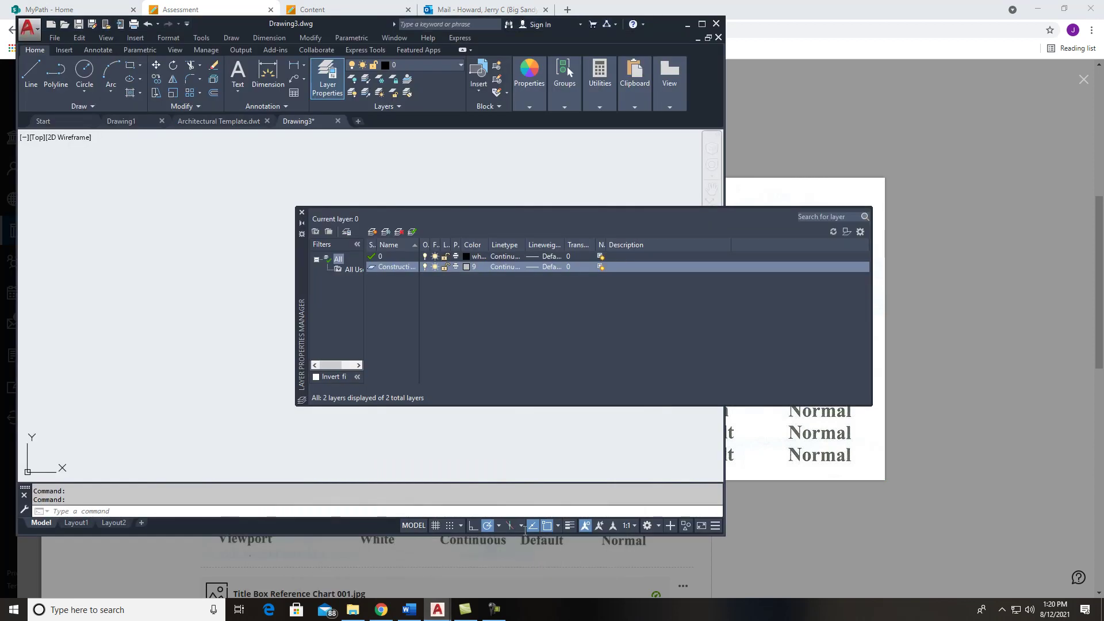
- Confirm the Default lineweight and the Continuous linetype for the Construction Line layer
click(547, 268)
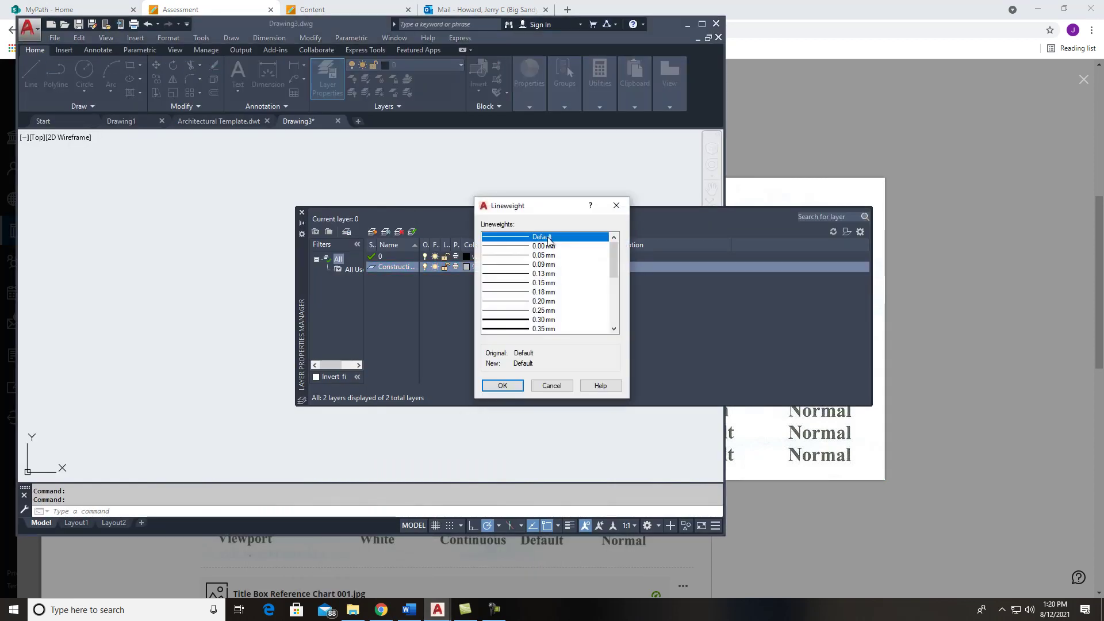
click(502, 386)
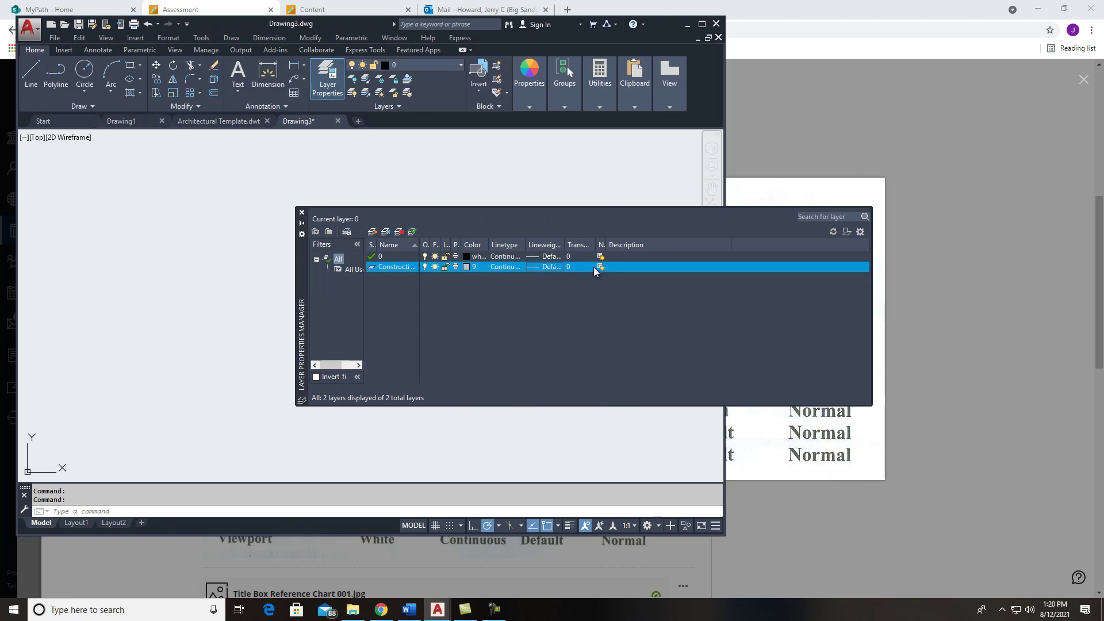
click(455, 267)
click(508, 267)
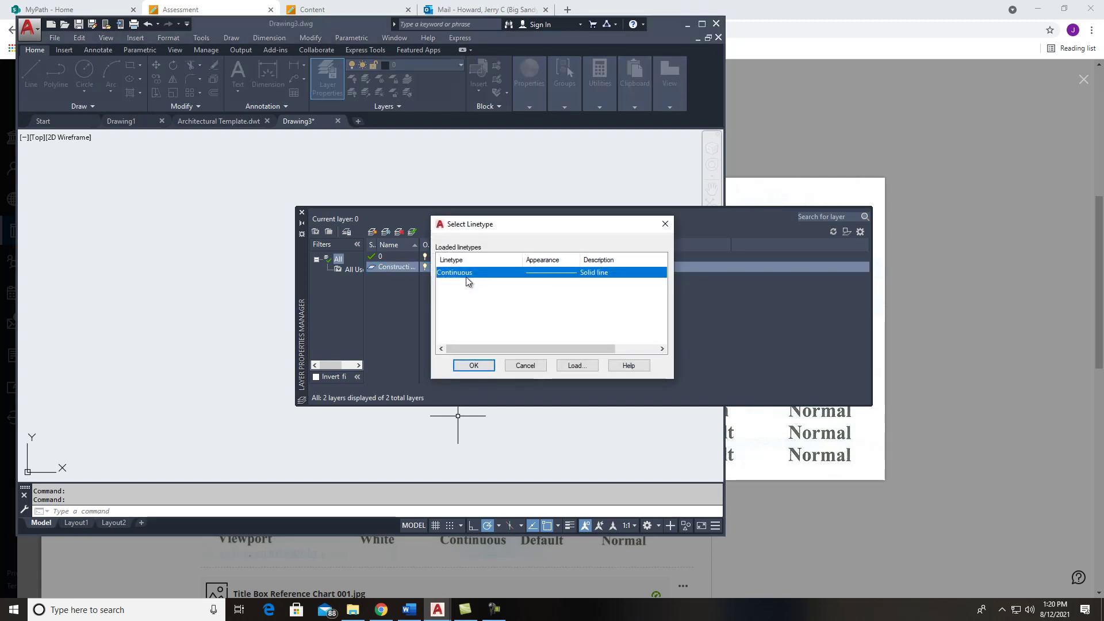
click(473, 365)
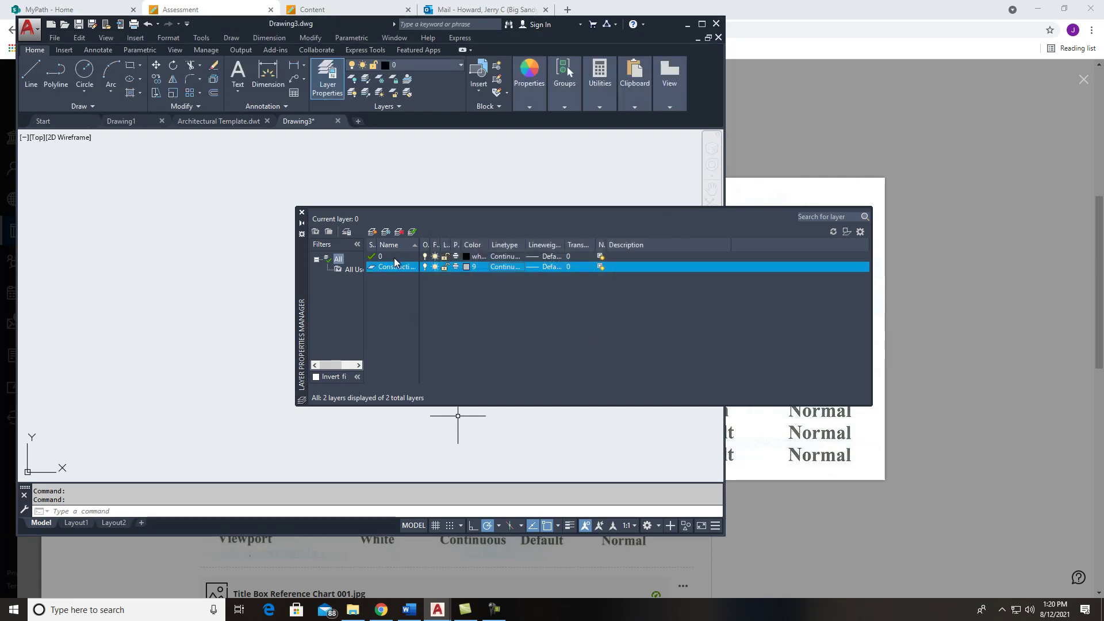
- Create a new layer named Object with index color 250 and the Continuous linetype
click(372, 232)
text(Object)
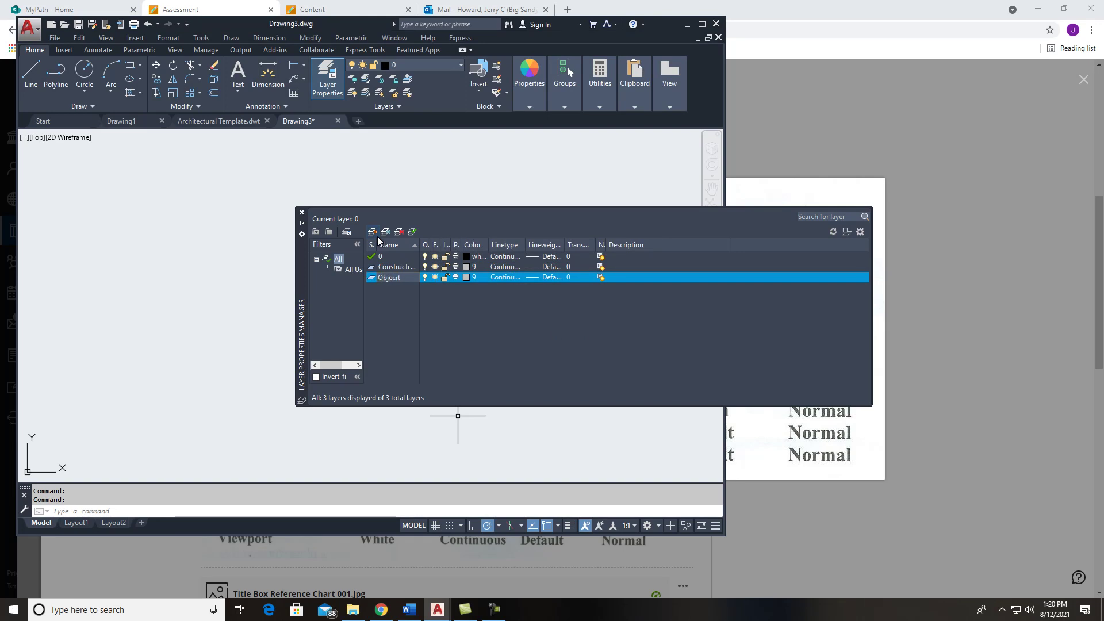
click(466, 277)
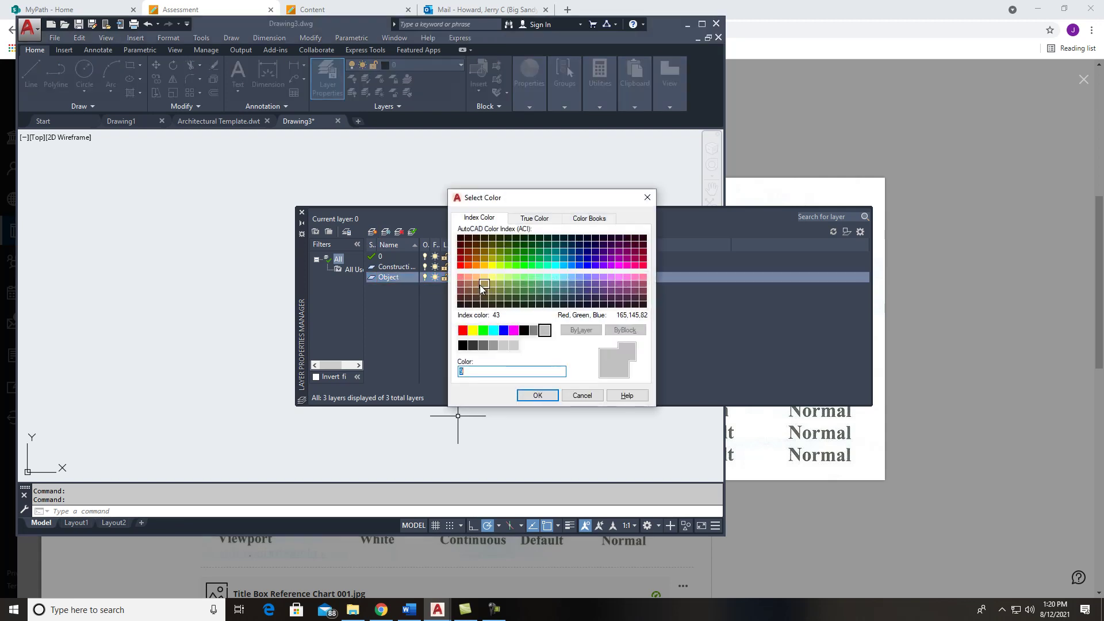
click(536, 395)
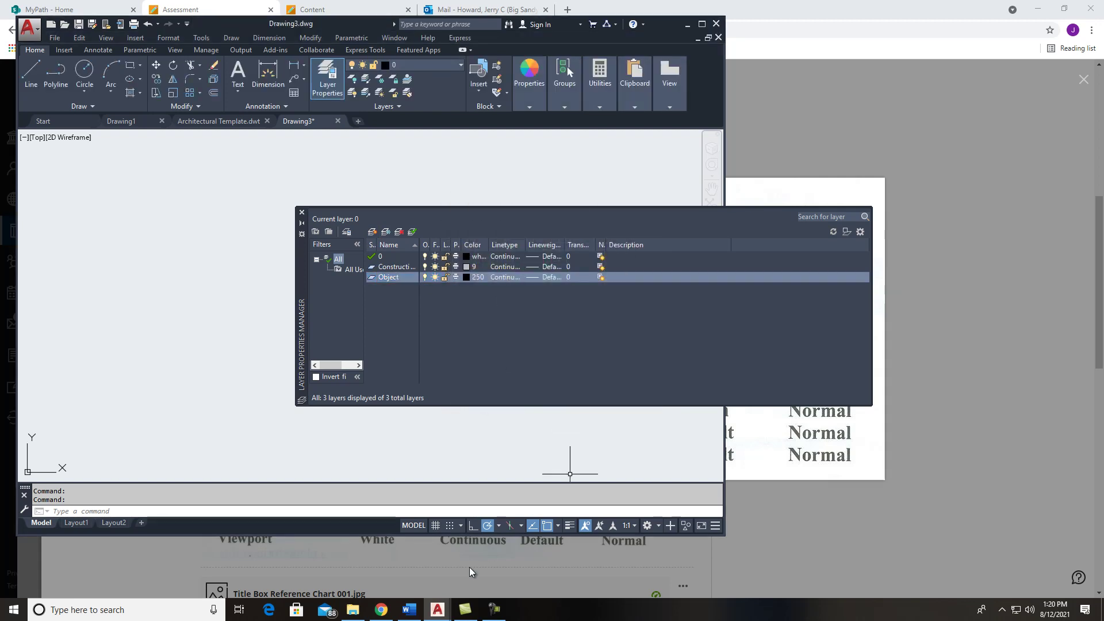
click(504, 277)
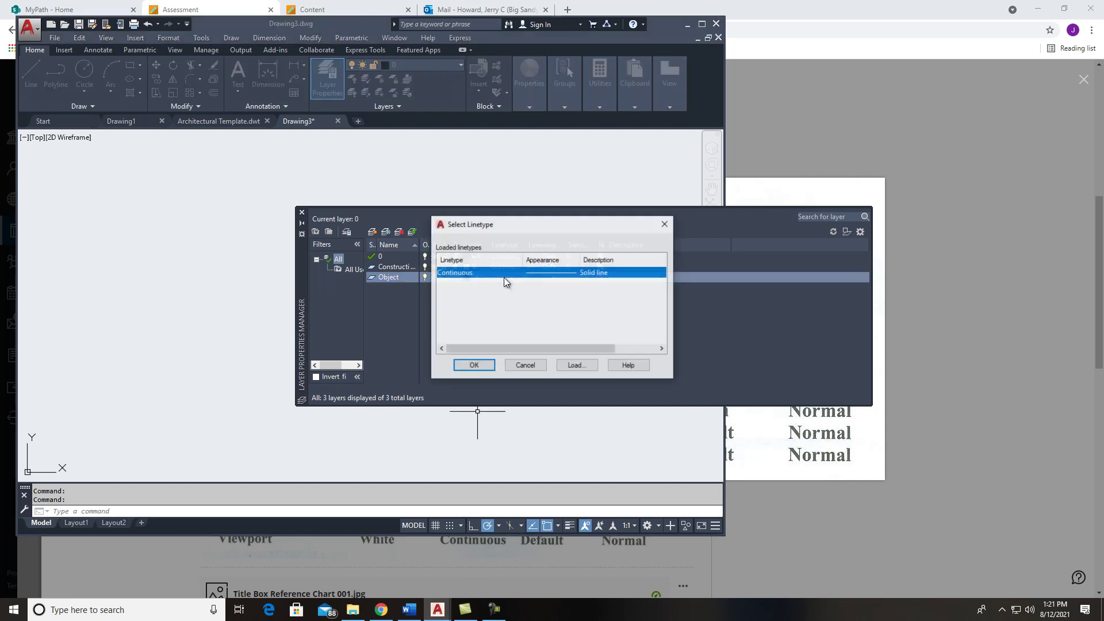
click(479, 366)
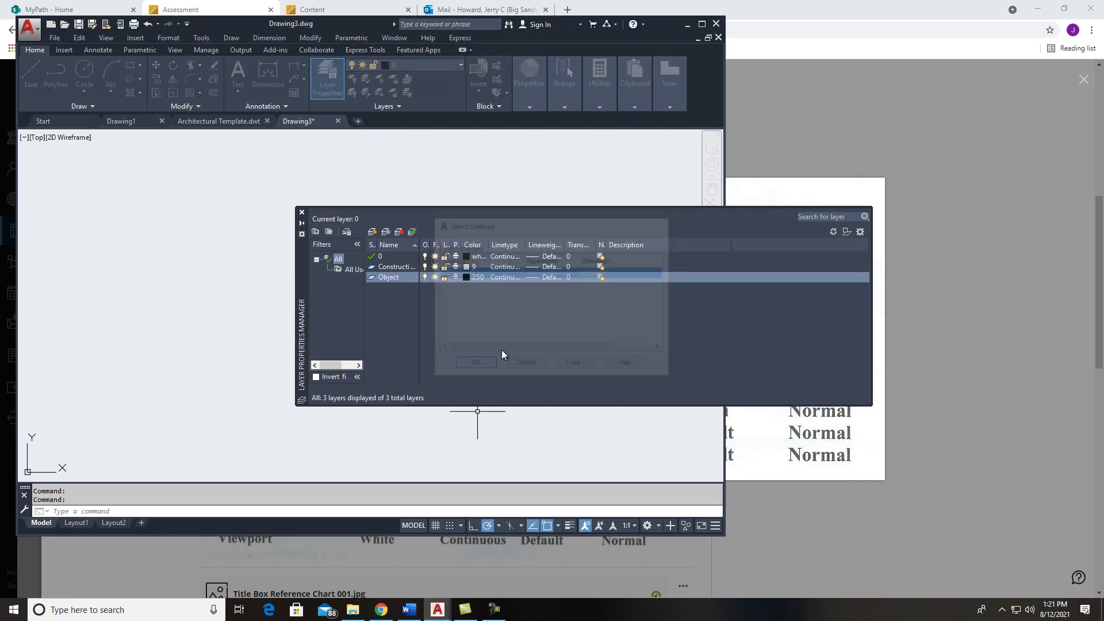
- Check the object layer's lineweight in the Chrome assignment, then set the Object layer's lineweight to 0.60 mm in AutoCAD's Drawing3
click(544, 277)
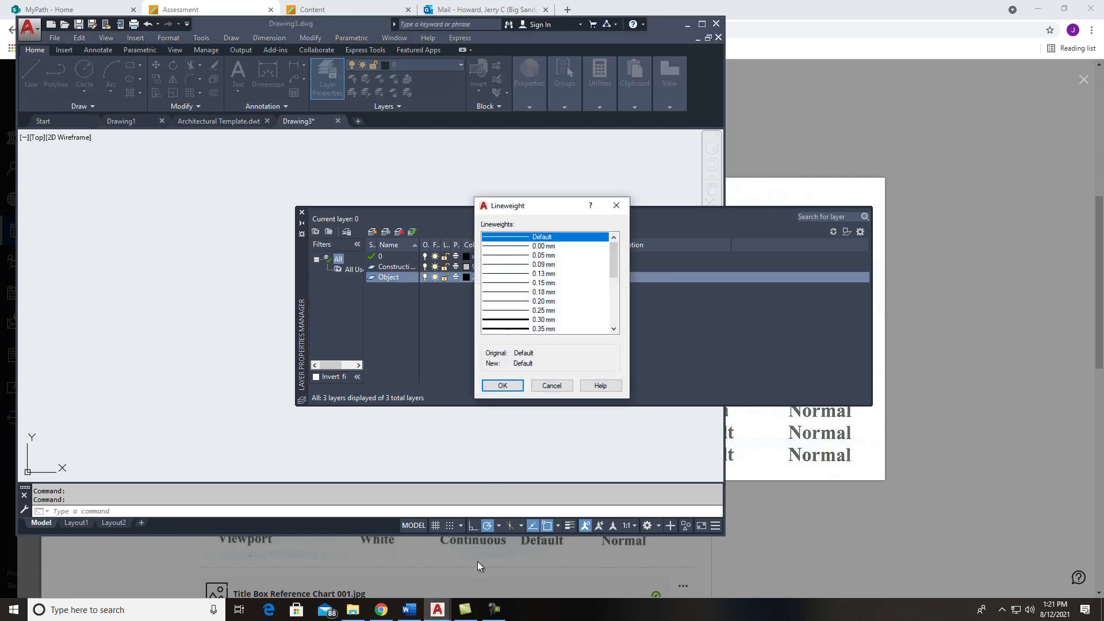
click(477, 561)
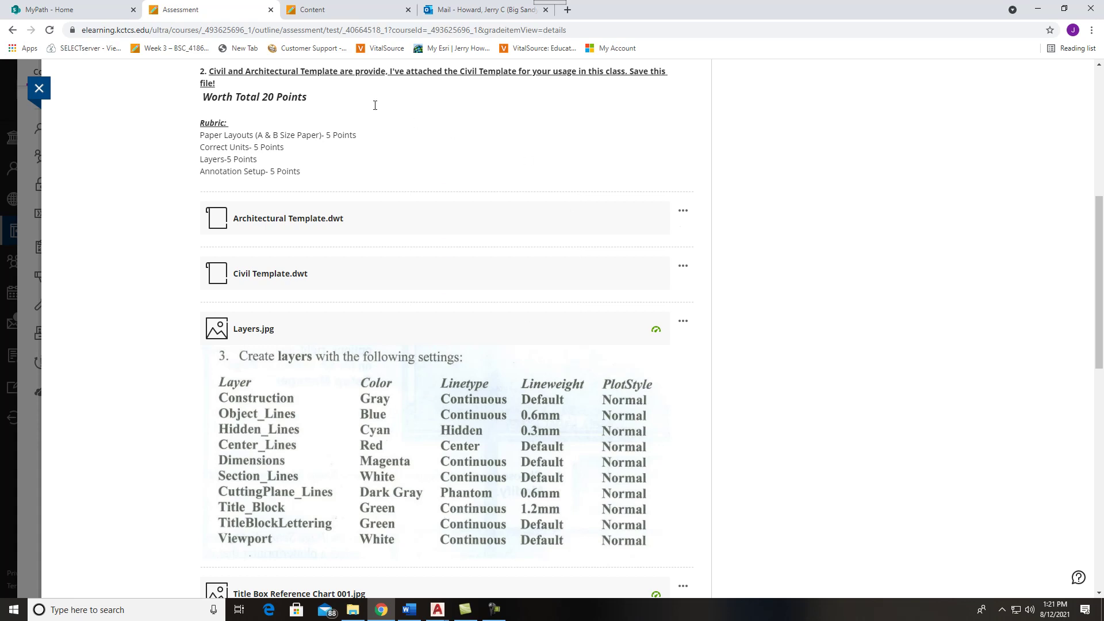
mouse_move(444, 611)
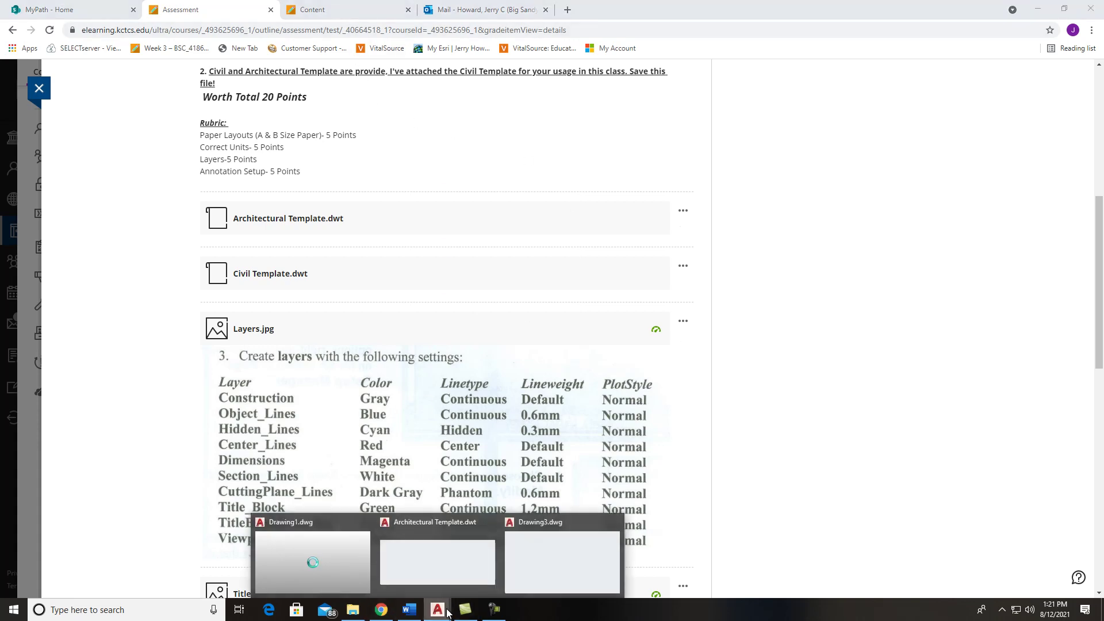
click(518, 566)
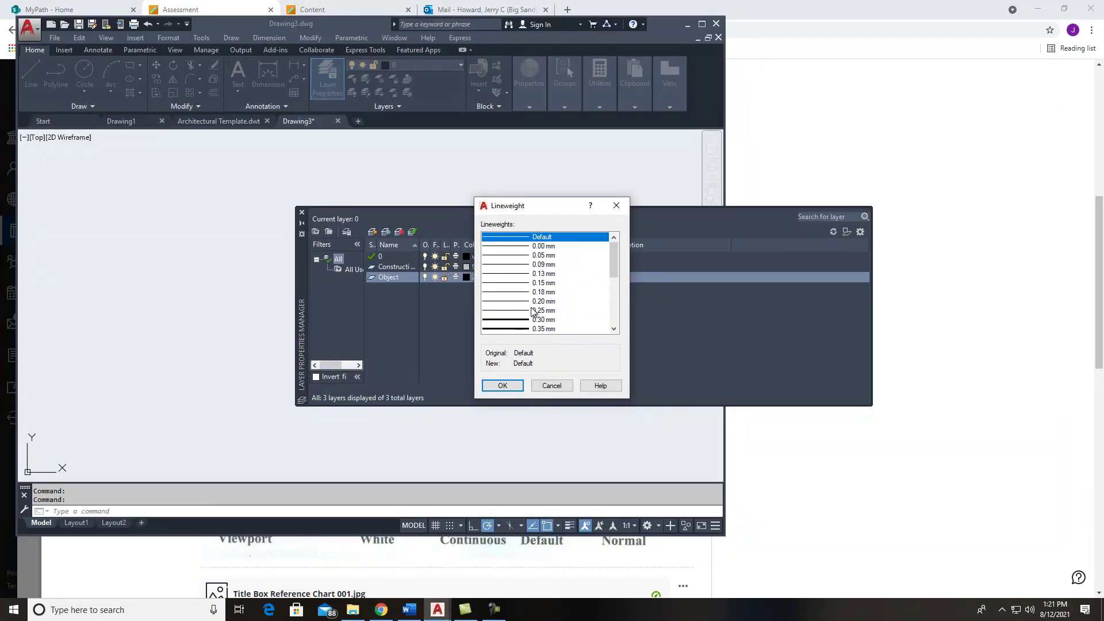
scroll(526, 309, down, 1)
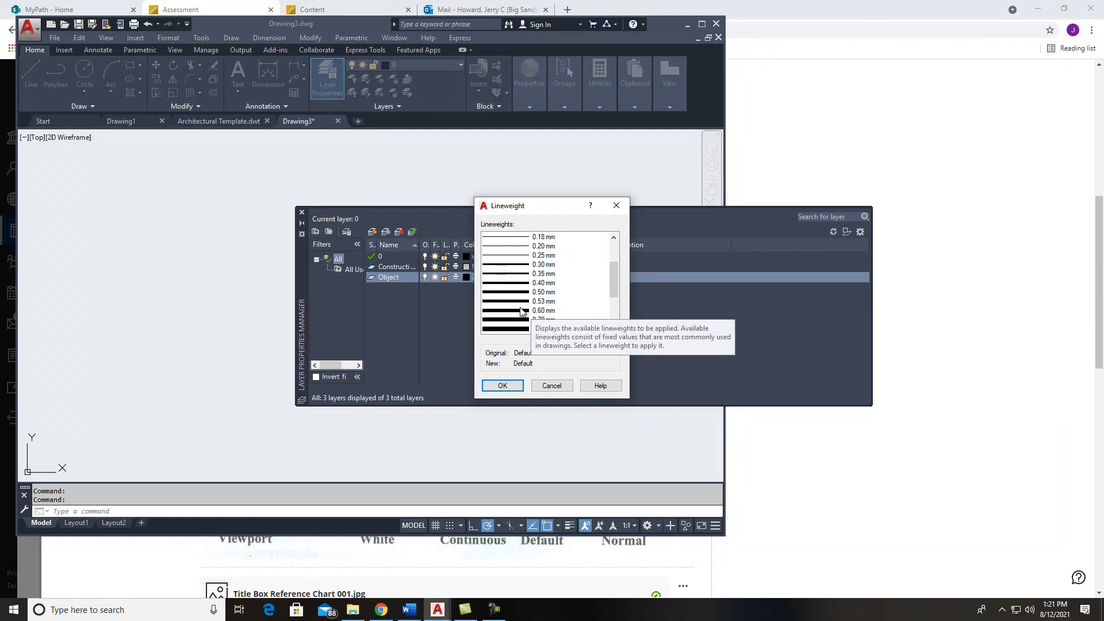
click(520, 310)
click(518, 385)
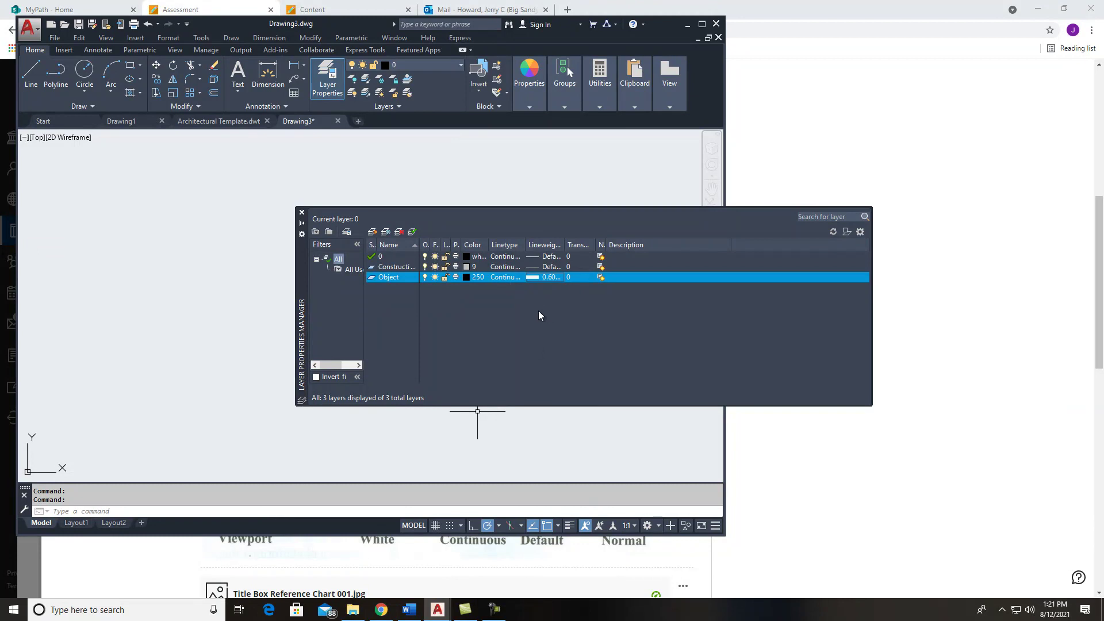
- Create a new layer named Hidden and set its color to index color 8
click(372, 232)
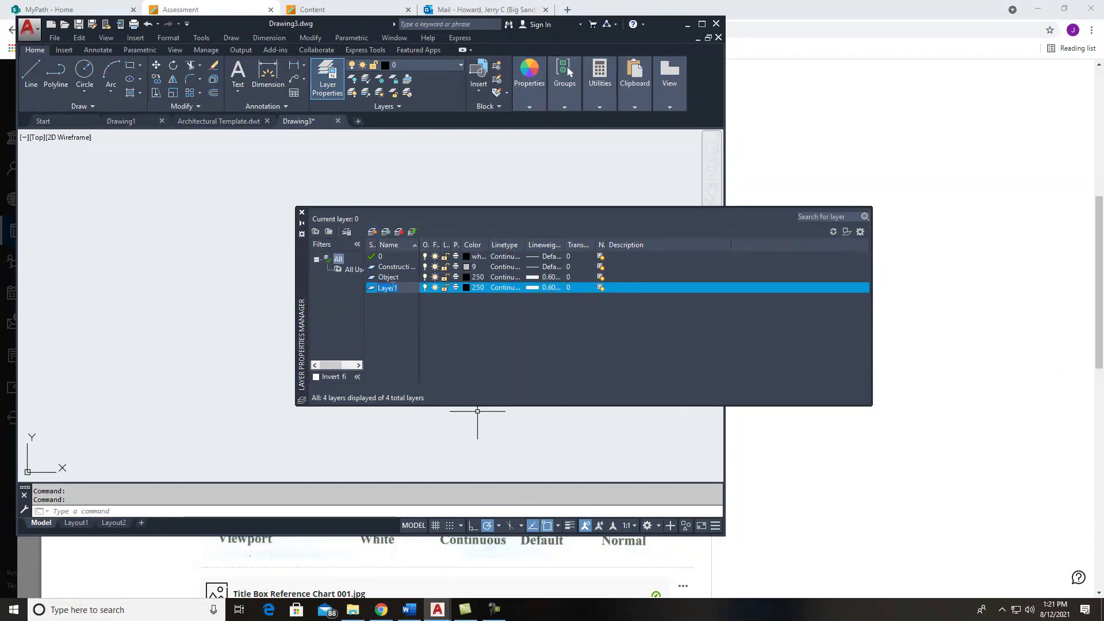
text(Hidden)
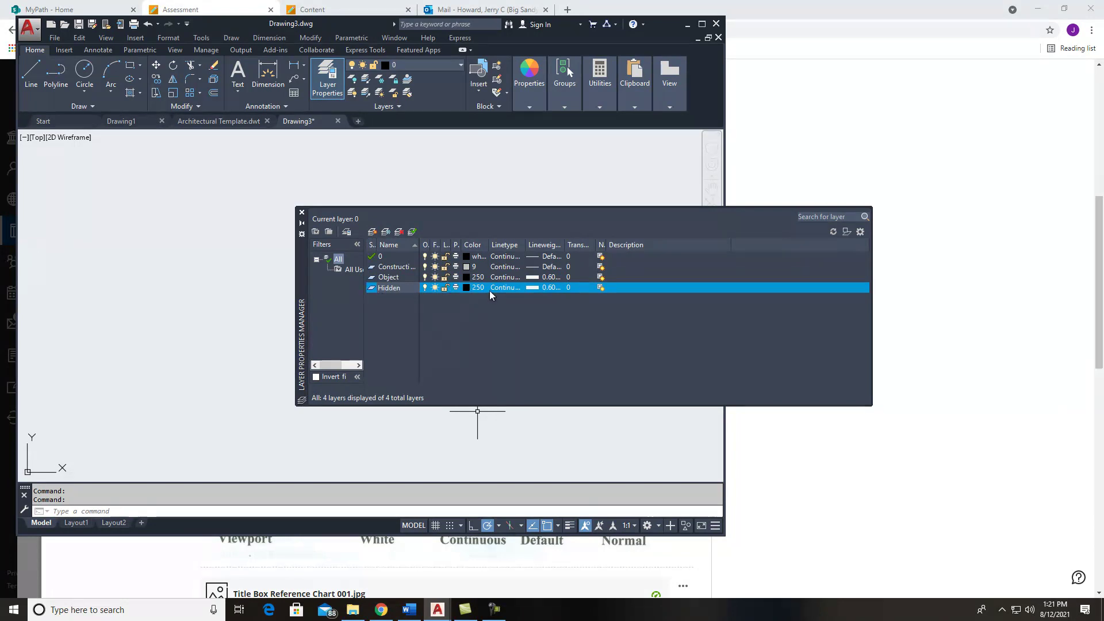
key(Return)
click(468, 288)
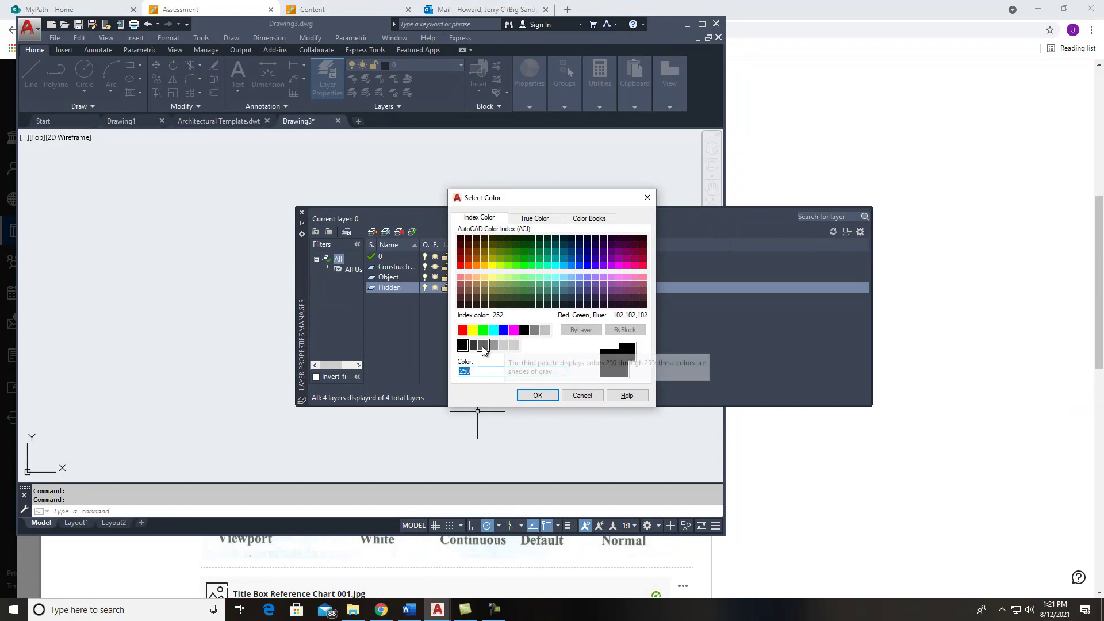
click(534, 330)
click(537, 395)
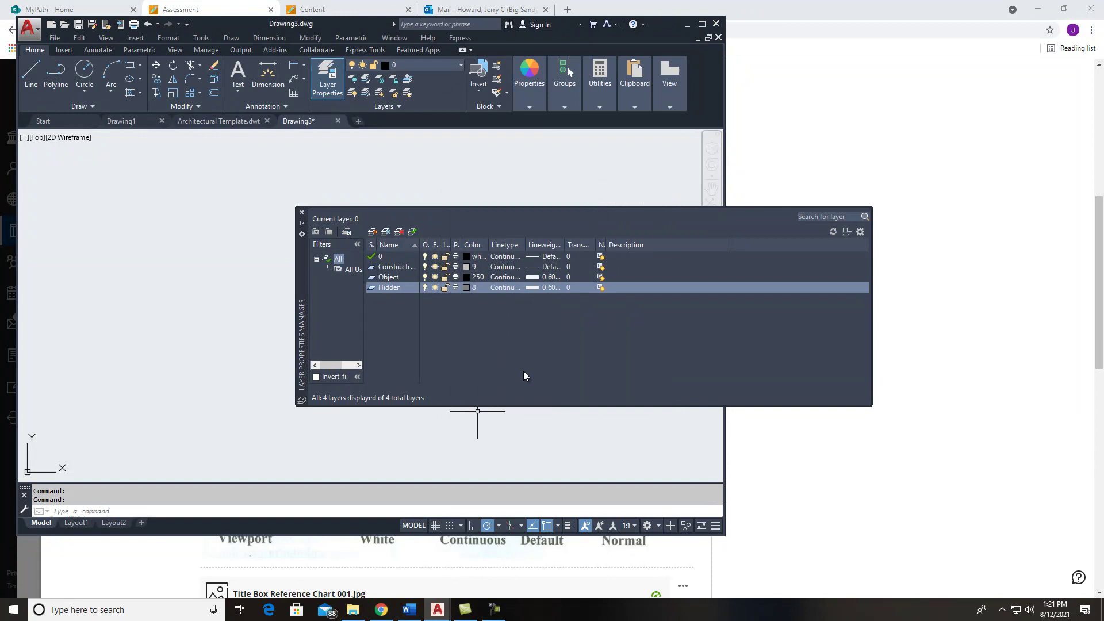
- Load the HIDDEN linetype from acad.lin and assign it to the Hidden layer
click(511, 287)
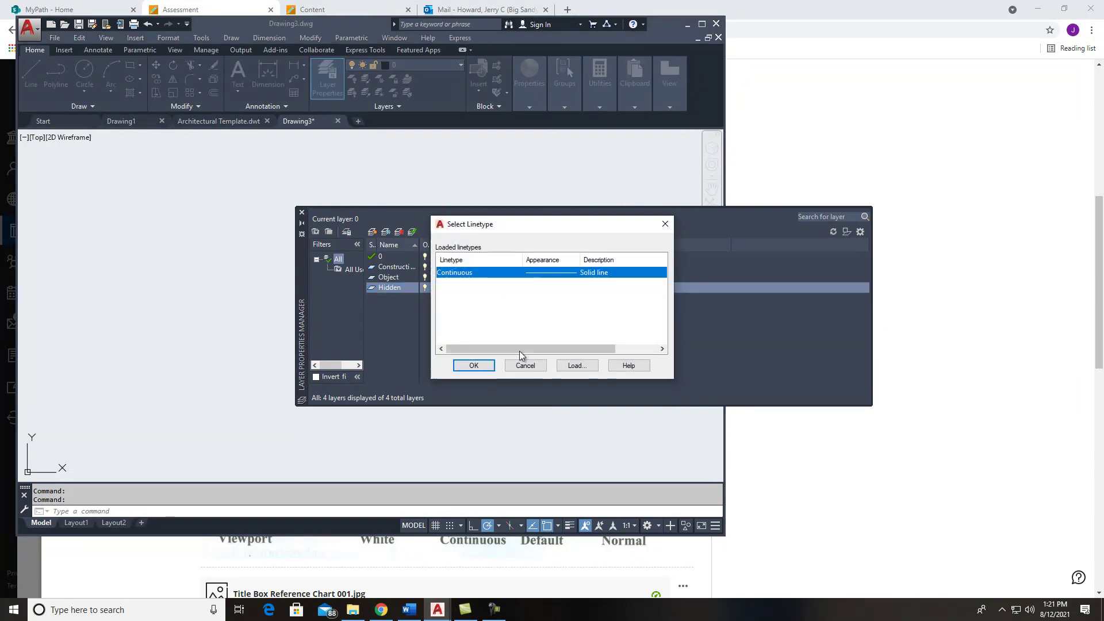
click(577, 365)
drag(662, 275, 663, 337)
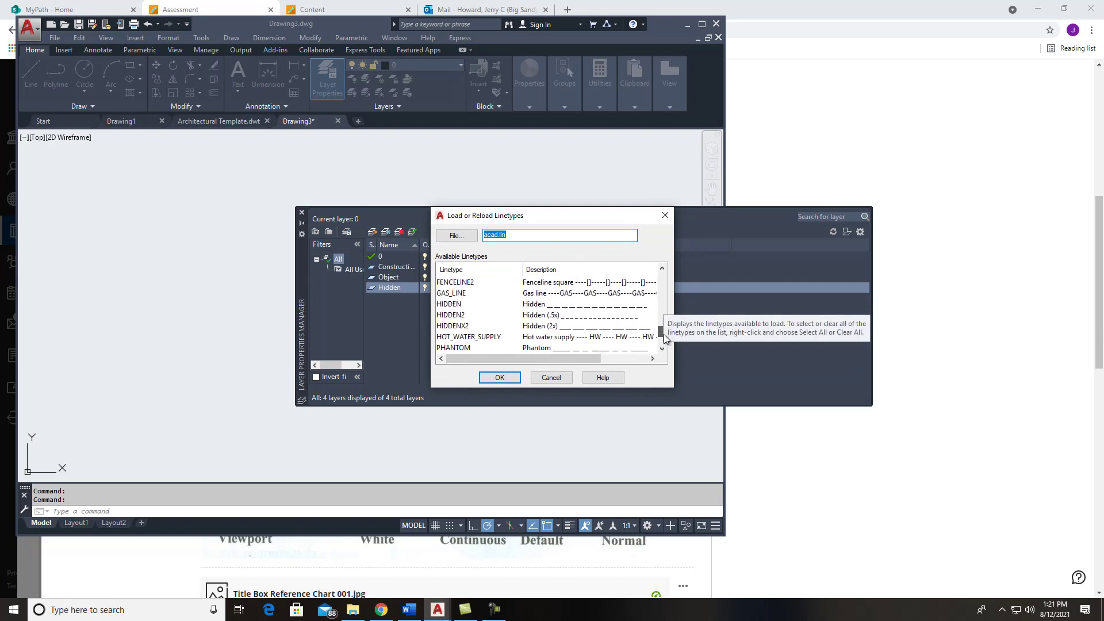
click(452, 304)
click(500, 377)
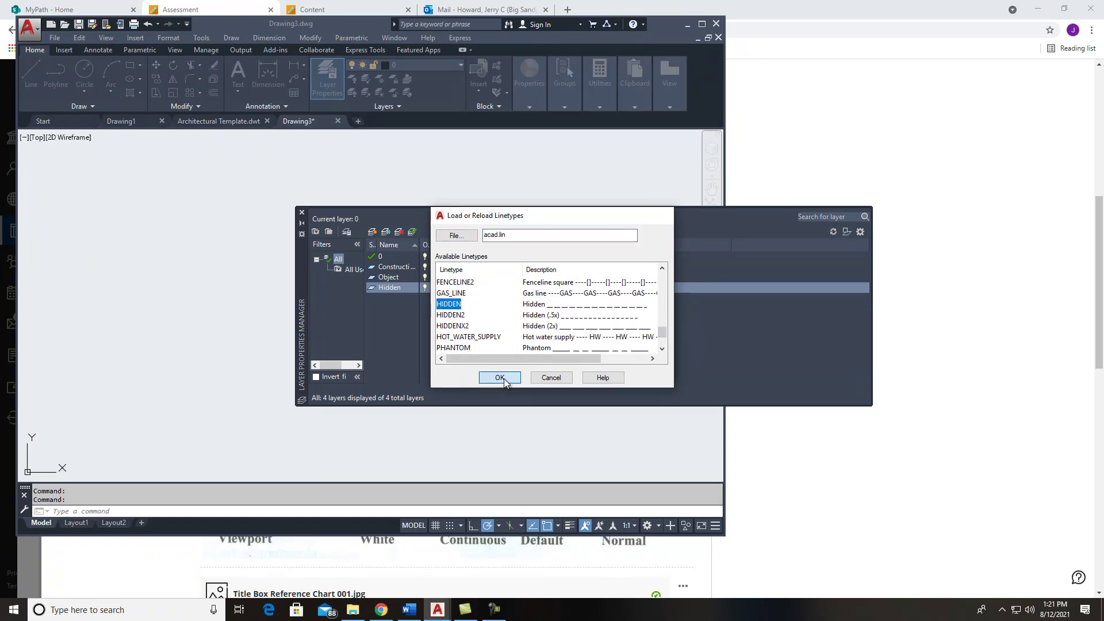
click(535, 283)
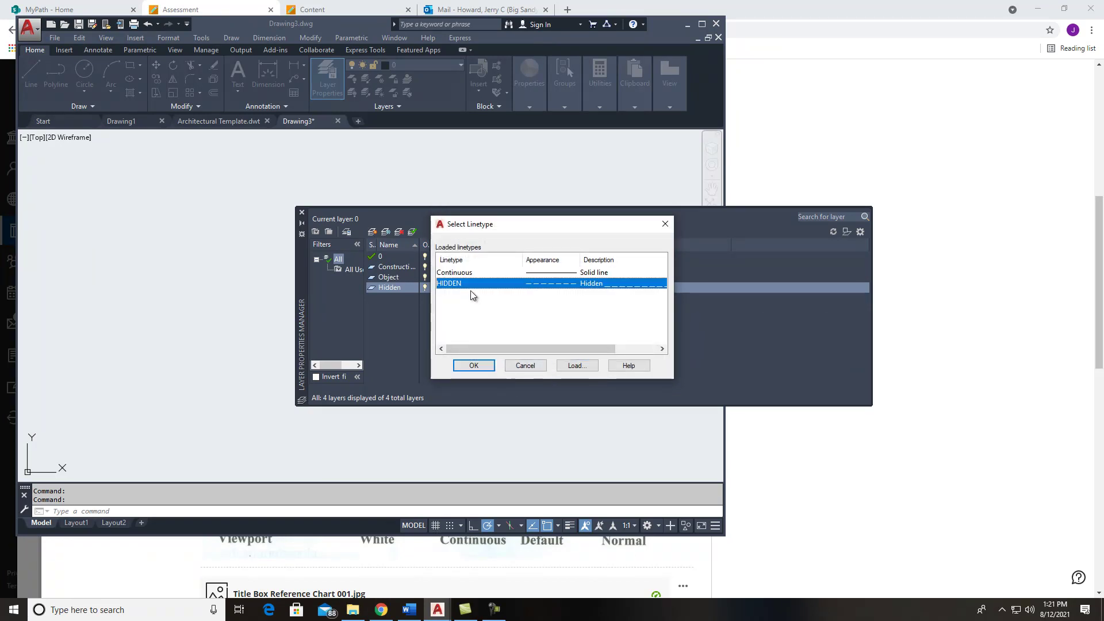
click(474, 366)
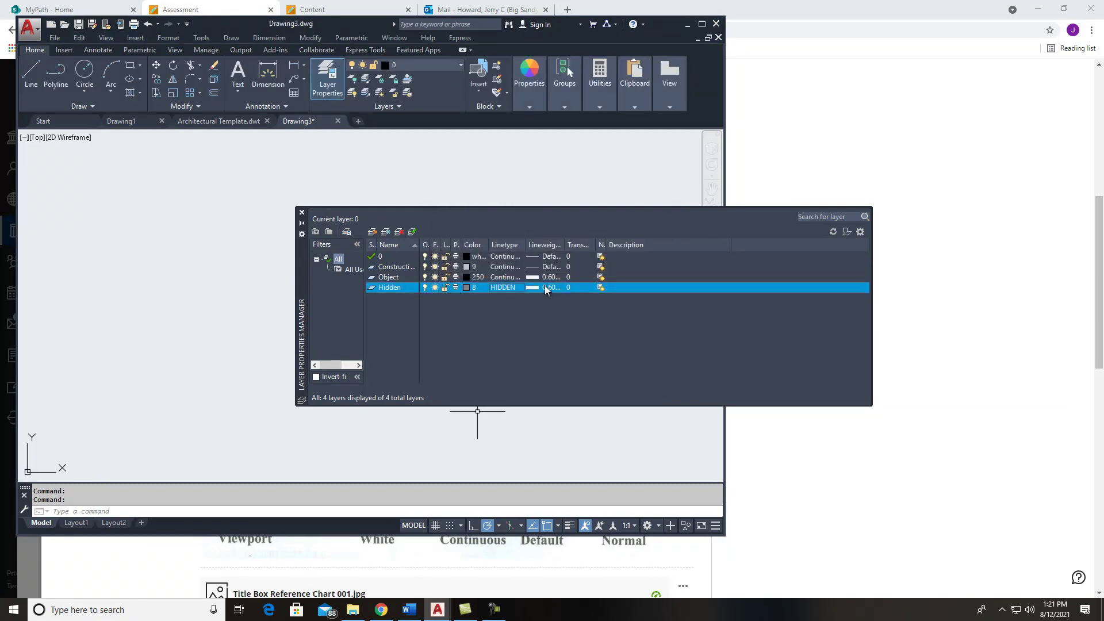
- Check the hidden layer's lineweight in the Chrome assignment, then set the Hidden layer's lineweight to 0.30 mm in AutoCAD's Drawing3
click(460, 551)
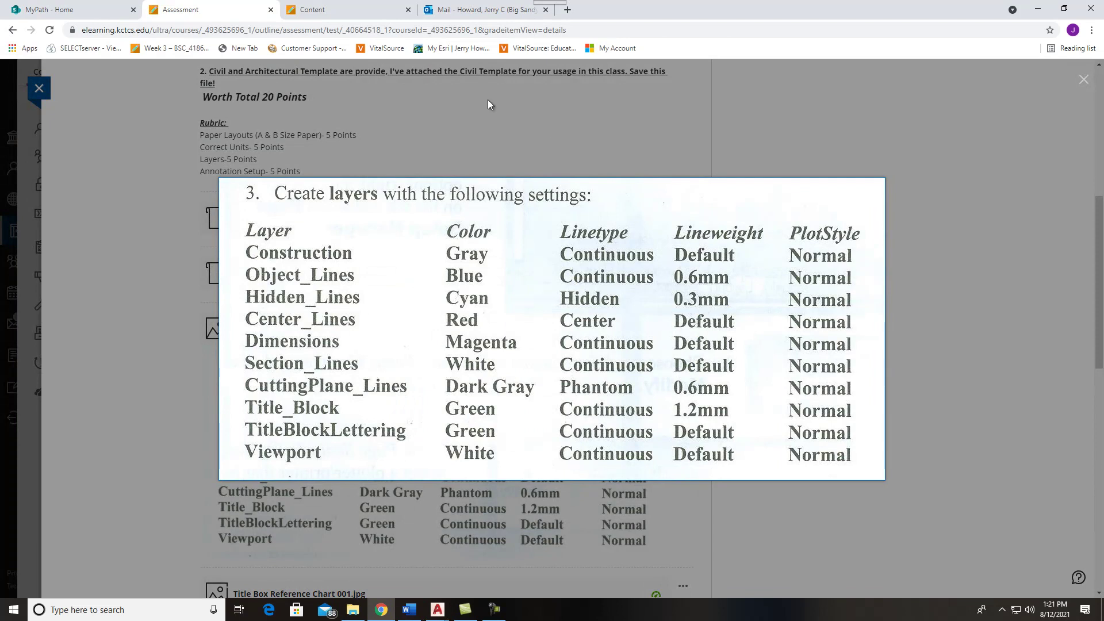
mouse_move(437, 609)
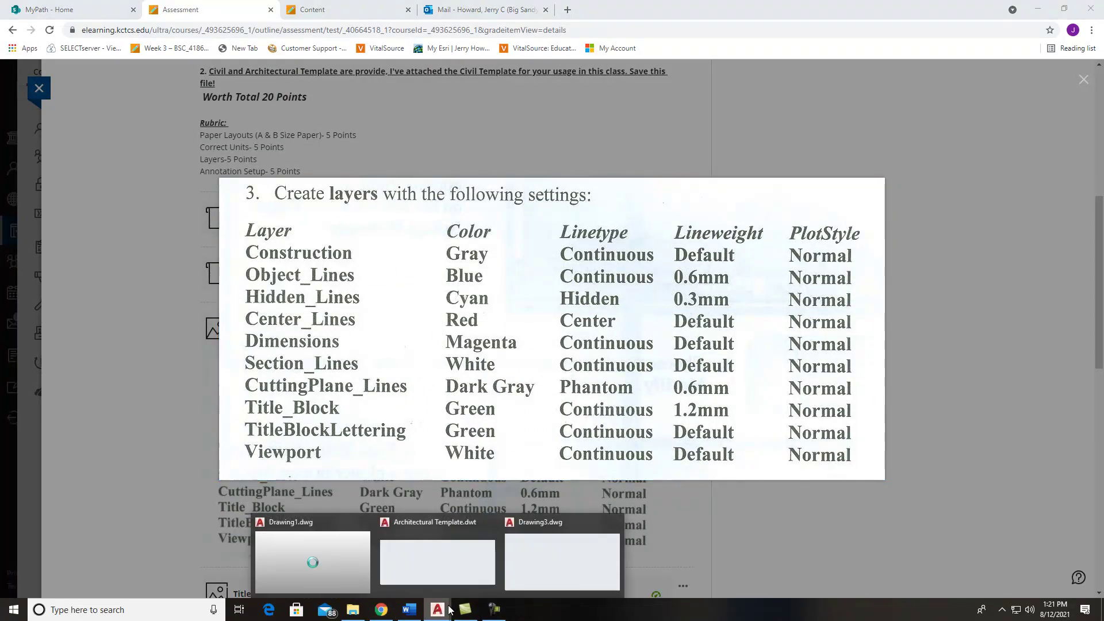
click(551, 574)
click(546, 287)
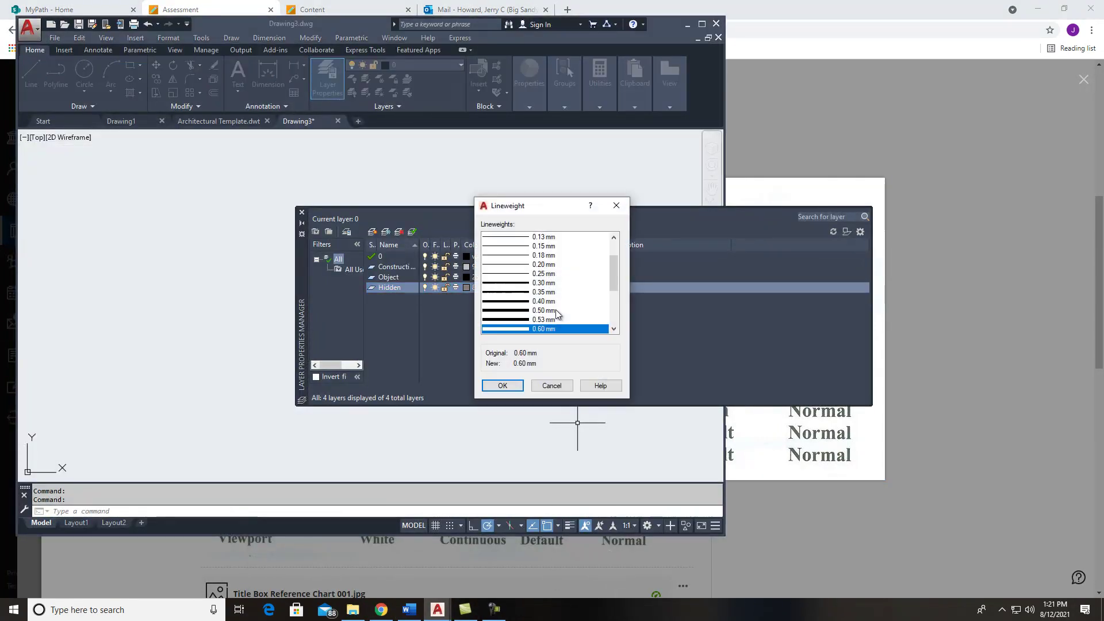
click(544, 282)
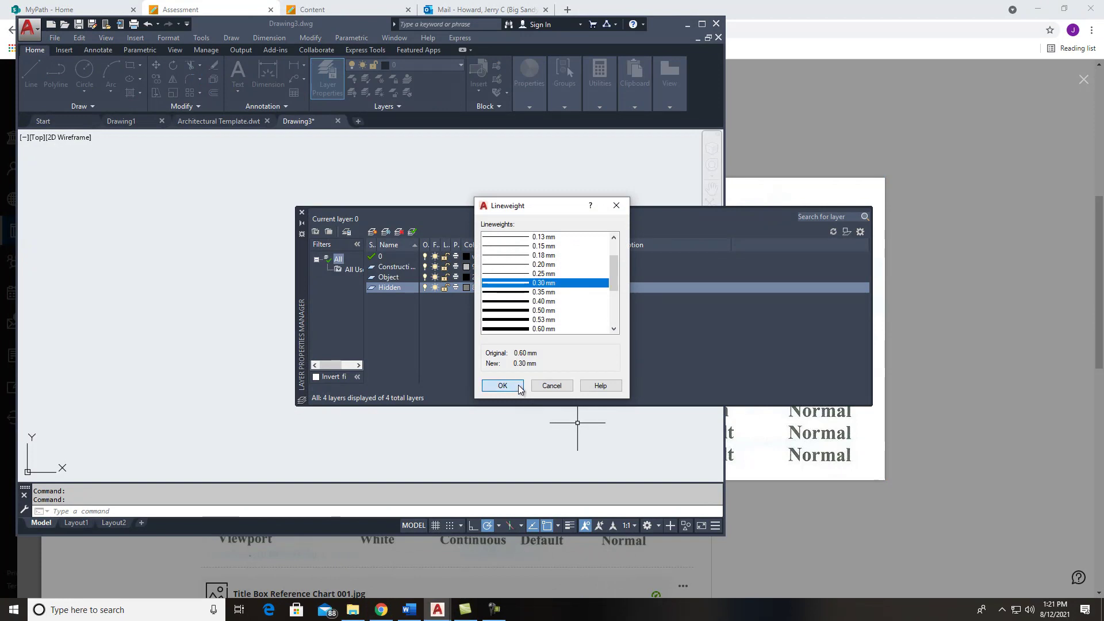
click(519, 385)
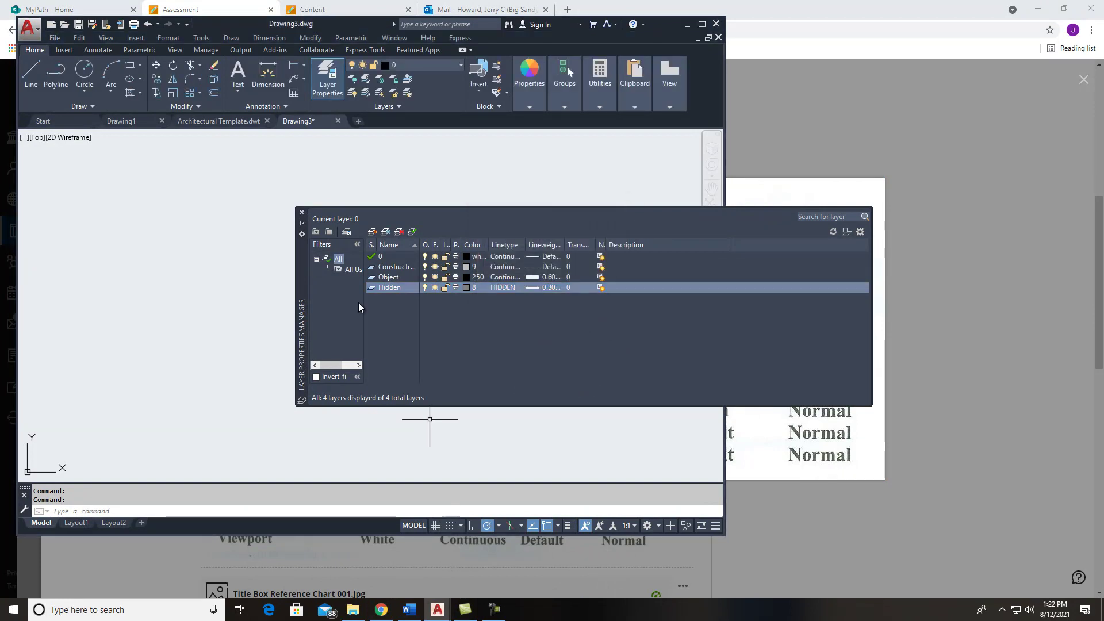
- Look up the center line layer's settings in the Chrome assignment's Layers.jpg table, then return to AutoCAD's Drawing3
click(433, 570)
click(433, 567)
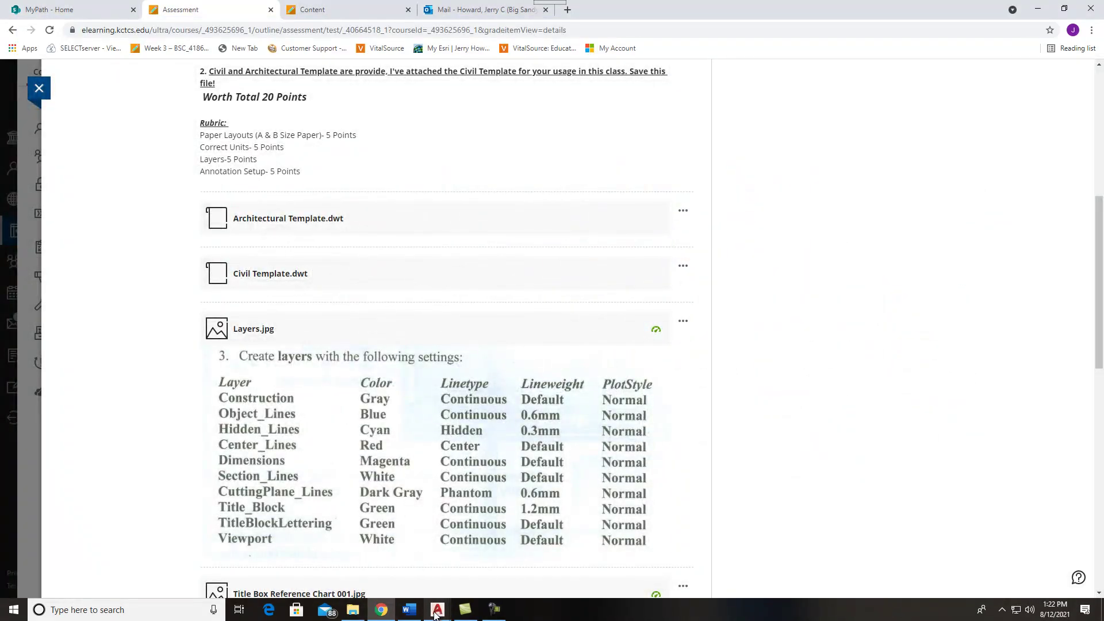
mouse_move(436, 614)
click(506, 561)
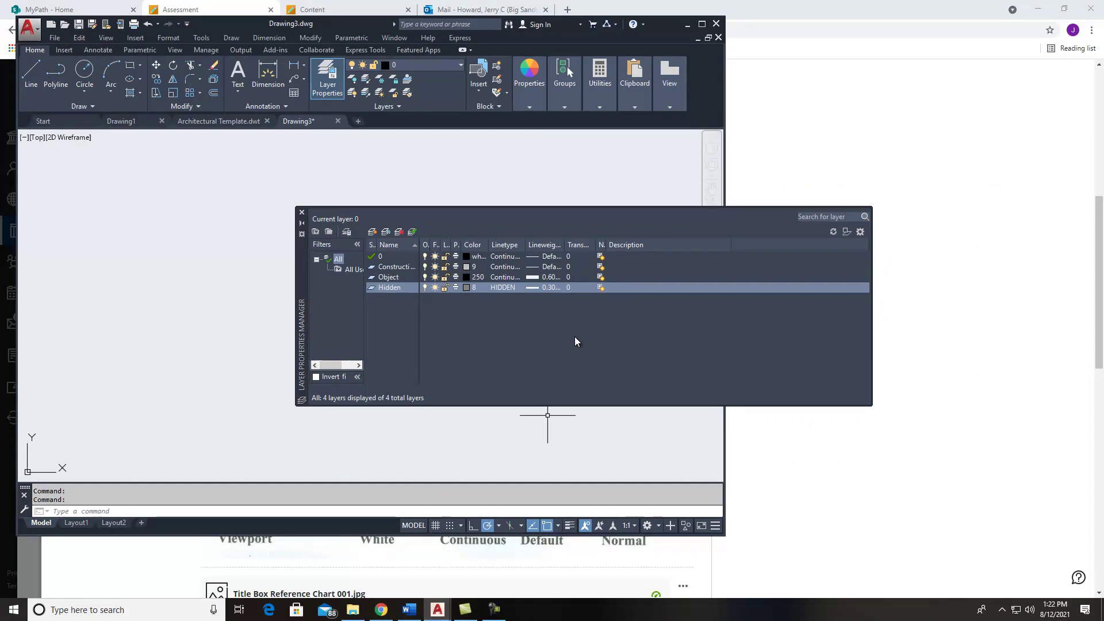
- Close the Layer Properties Manager and maximize the AutoCAD window
click(302, 214)
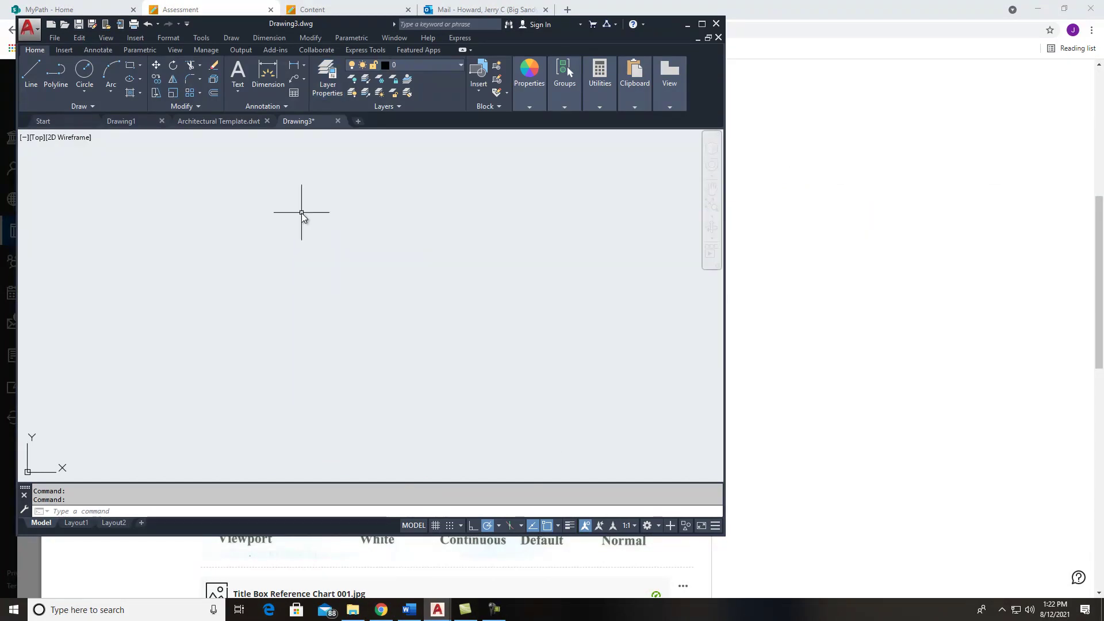
click(436, 66)
click(436, 65)
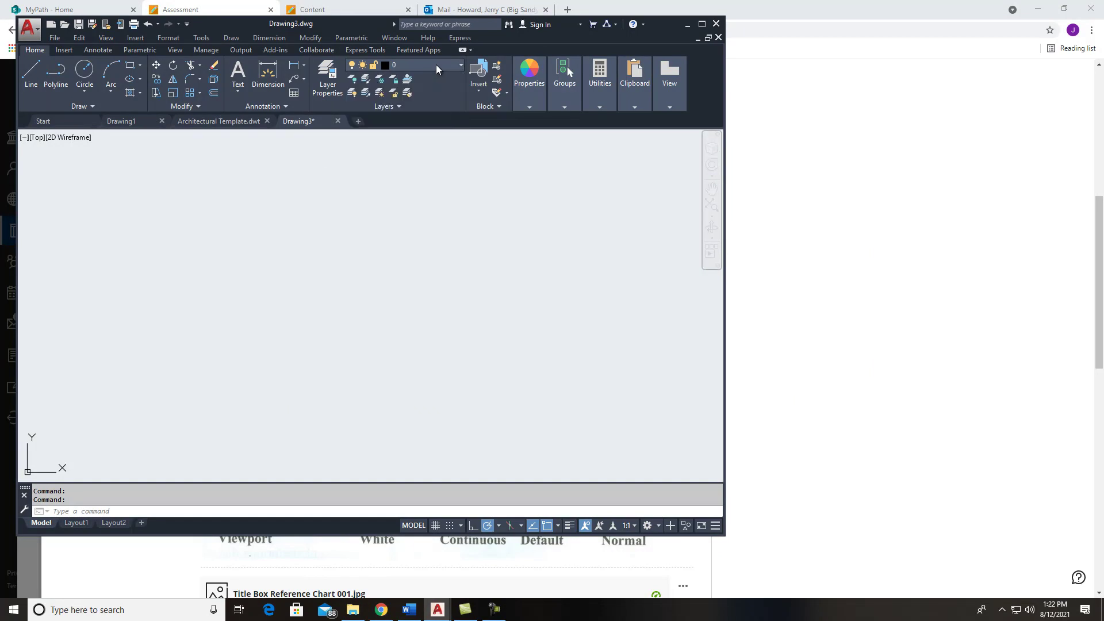
click(702, 25)
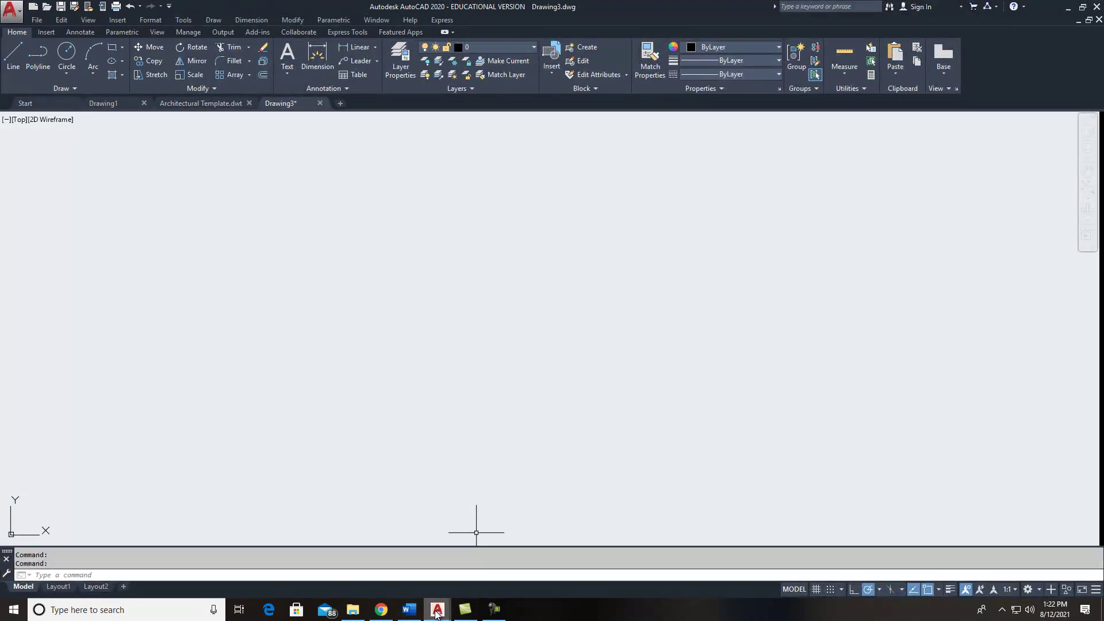
- Review the Setup Layouts instructions for A-Size and B-Size paper in the Chrome assignment, then return to AutoCAD's Drawing3
mouse_move(438, 614)
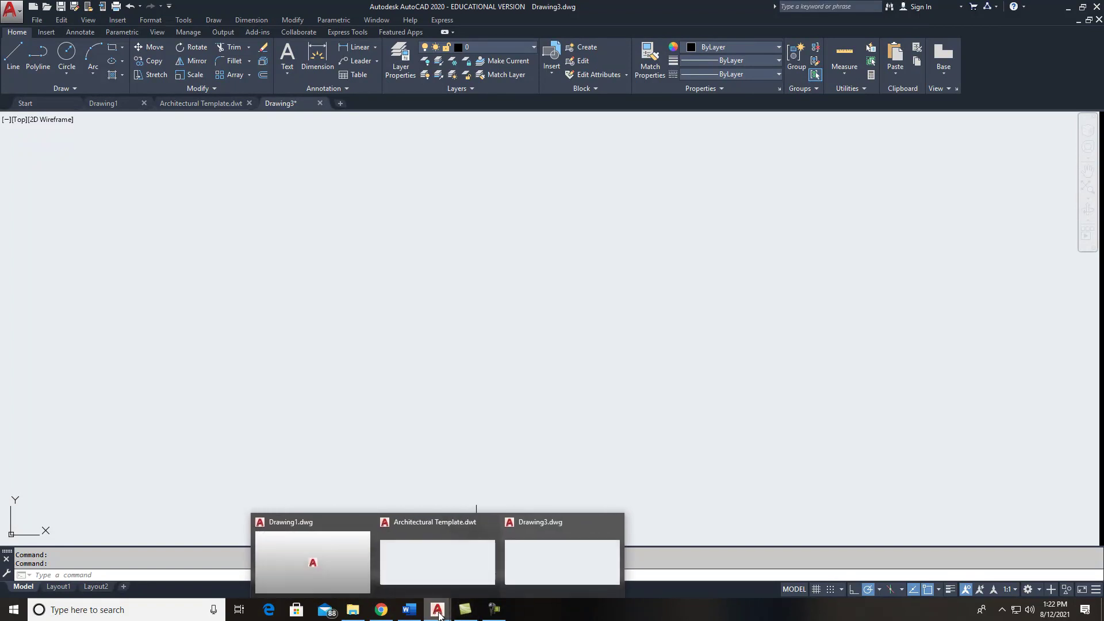
click(381, 610)
scroll(540, 485, down, 7)
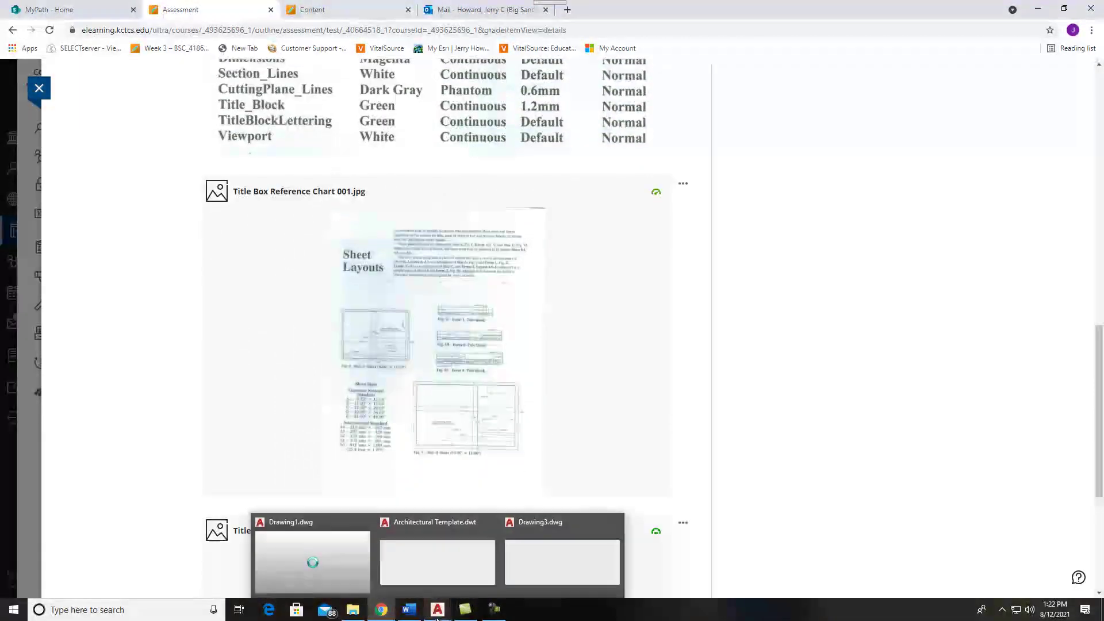
mouse_move(383, 614)
scroll(481, 374, up, 14)
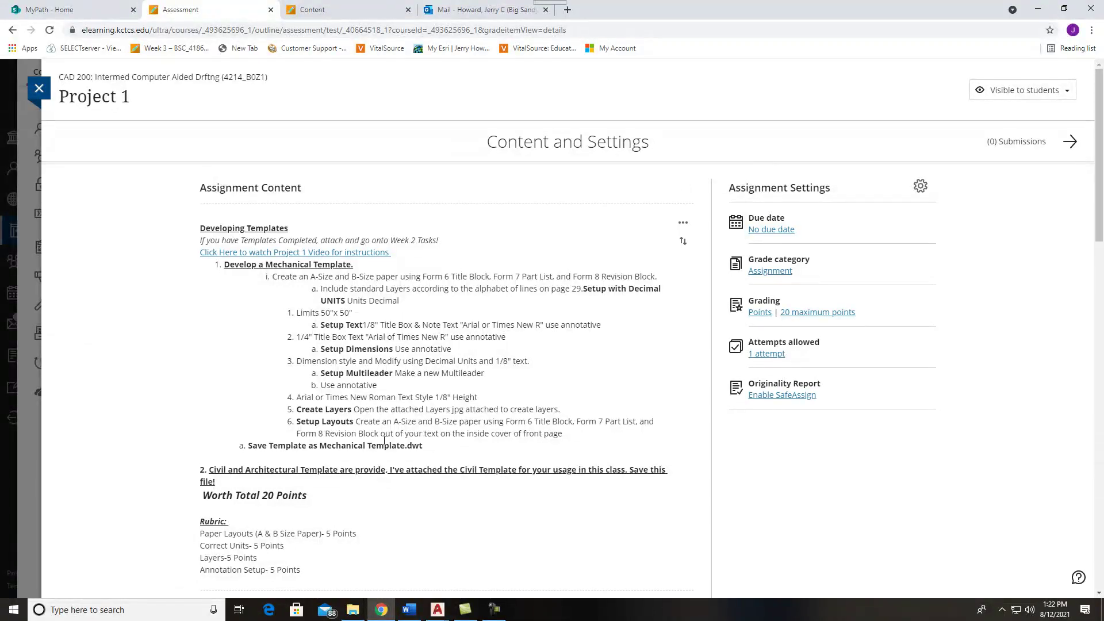
scroll(563, 438, down, 1)
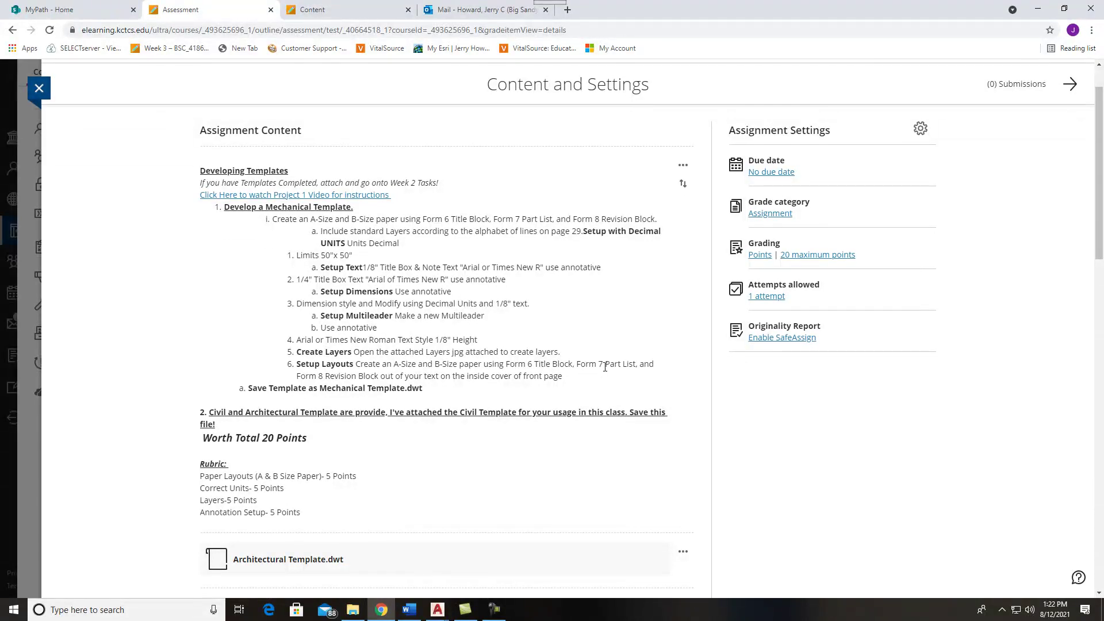
scroll(604, 366, down, 1)
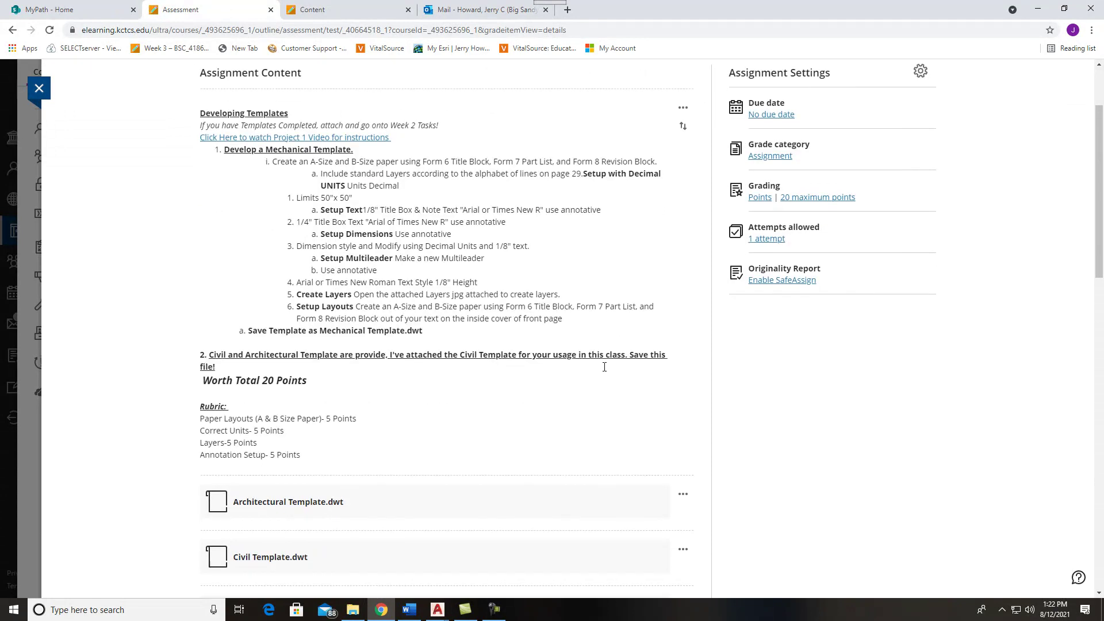
scroll(600, 327, down, 4)
mouse_move(439, 598)
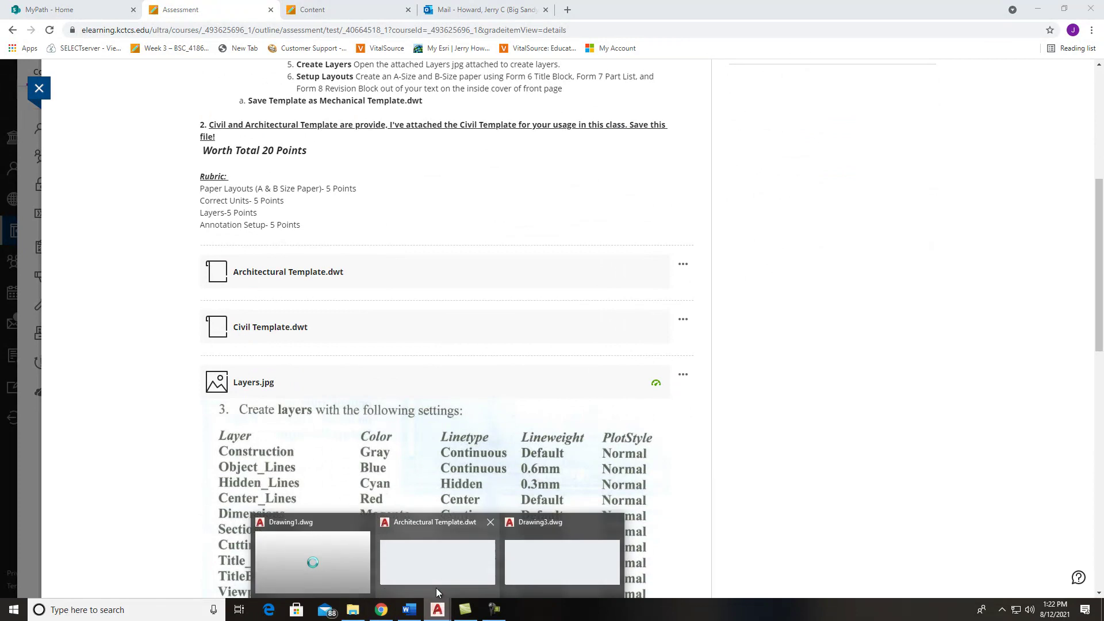
click(536, 563)
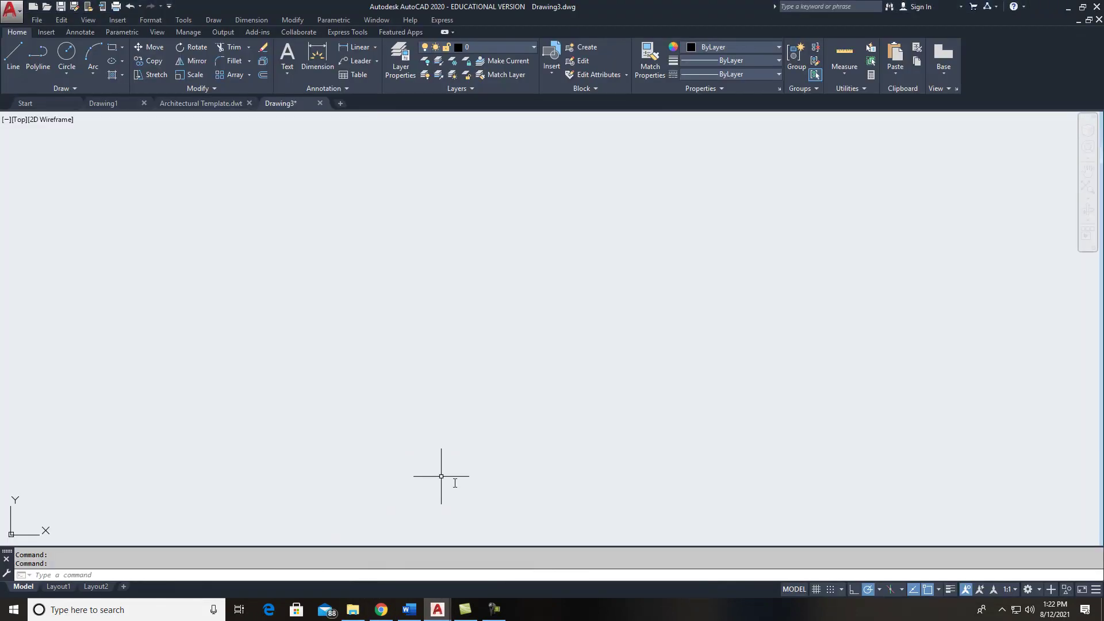
- Open Layout1 and rename it A-Size
click(57, 587)
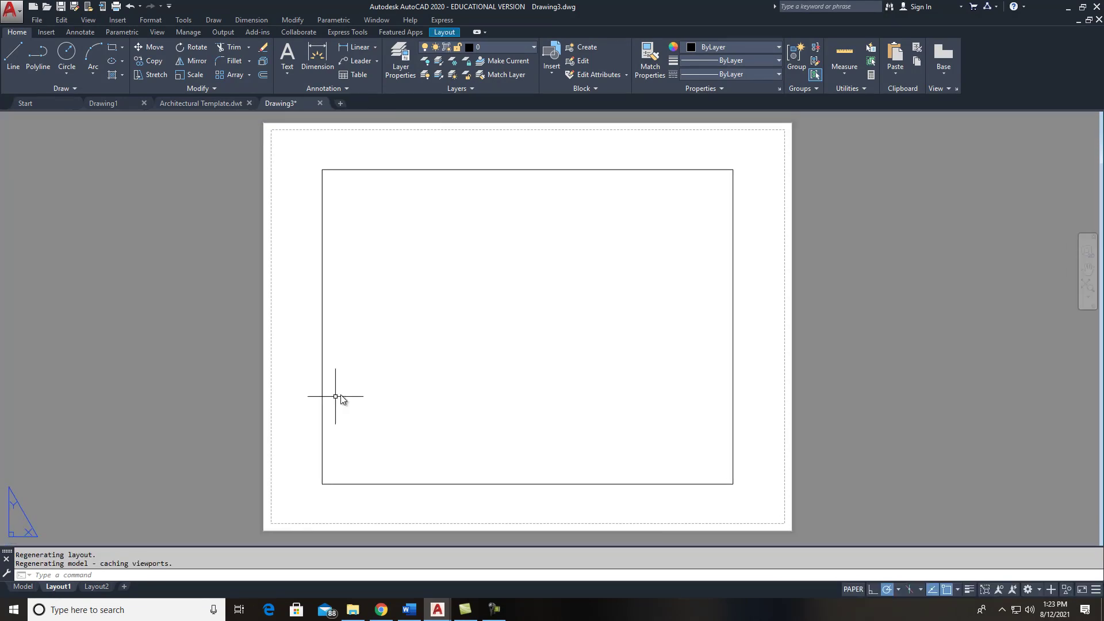
right_click(61, 588)
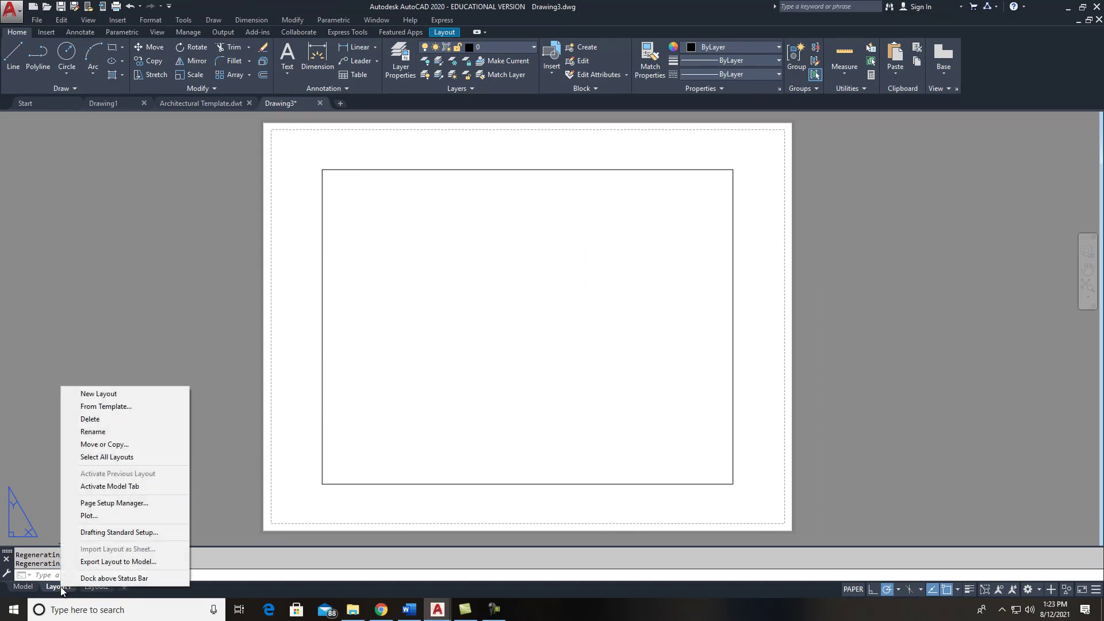
click(106, 430)
text(A-Size)
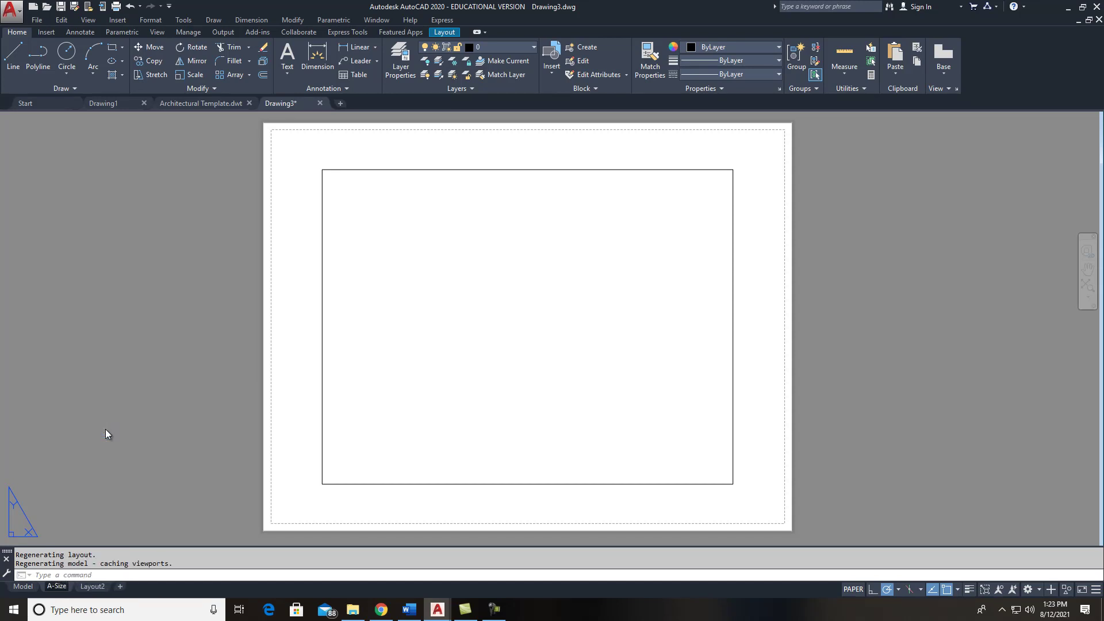
click(112, 361)
- Open Layout2 and rename it B-Size
click(92, 586)
right_click(95, 592)
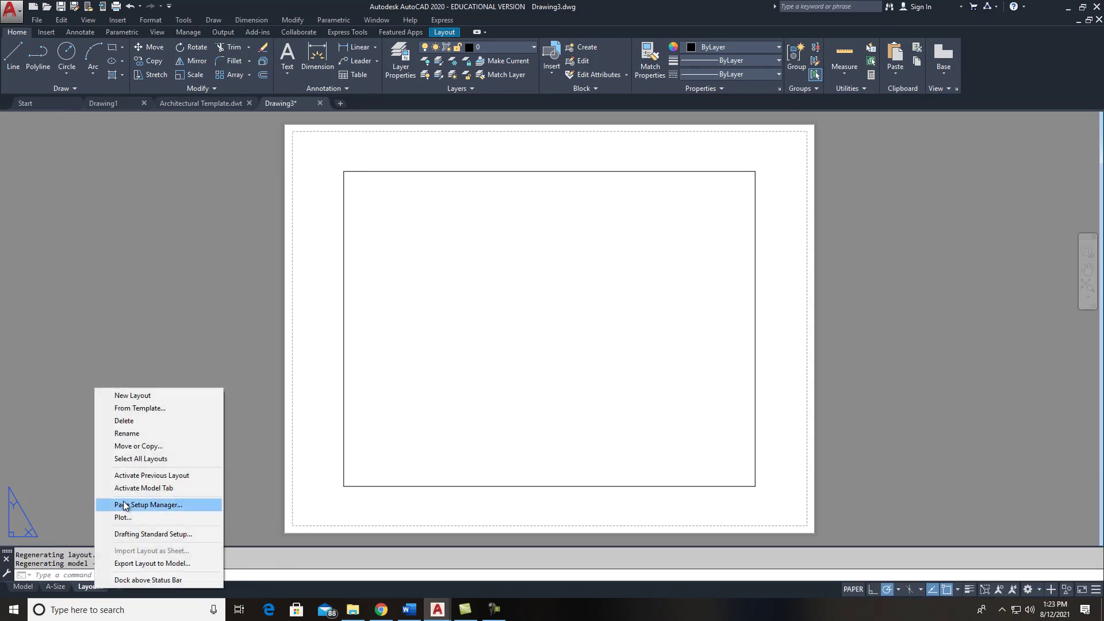
click(136, 434)
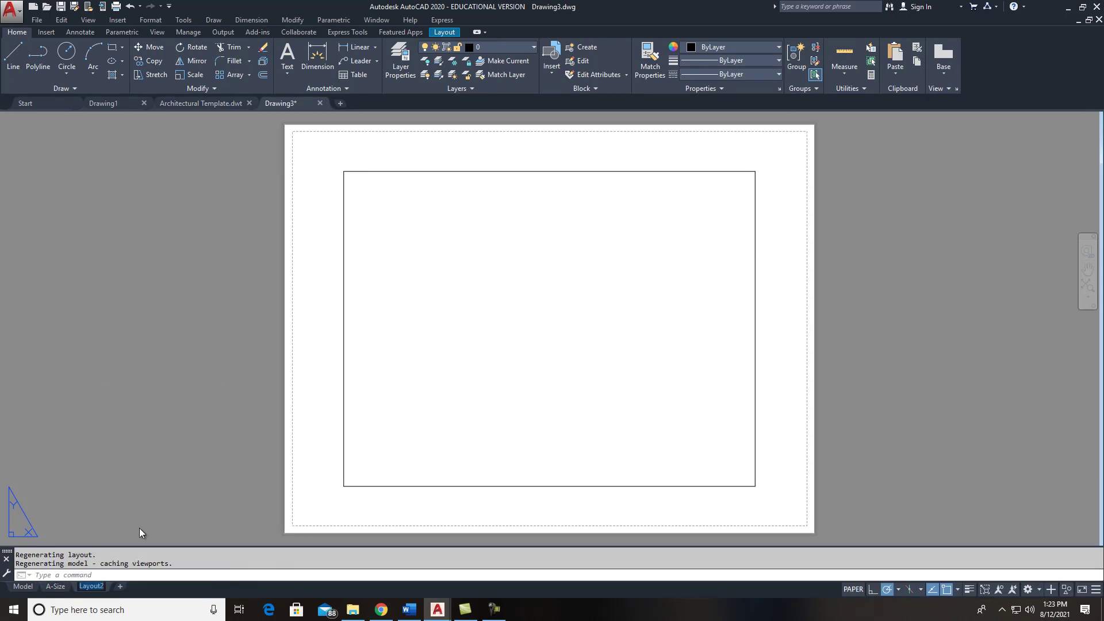
text(B-Size)
click(140, 528)
key(Escape)
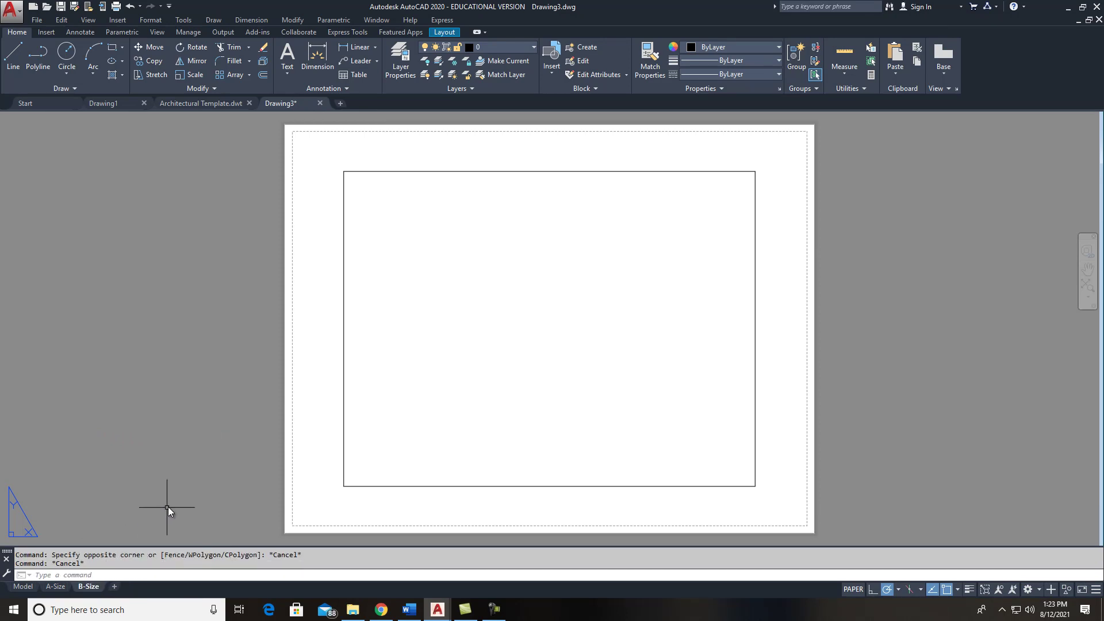
- Modify the A-Size layout's page setup to use the DWG To PDF.pc3 plotter
click(58, 589)
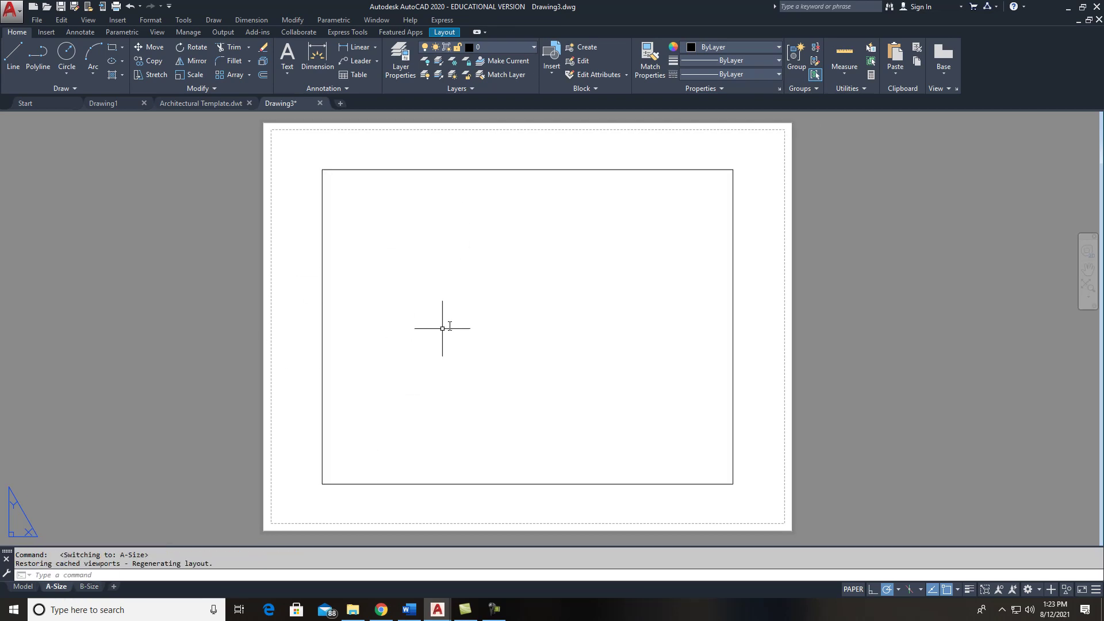
right_click(60, 586)
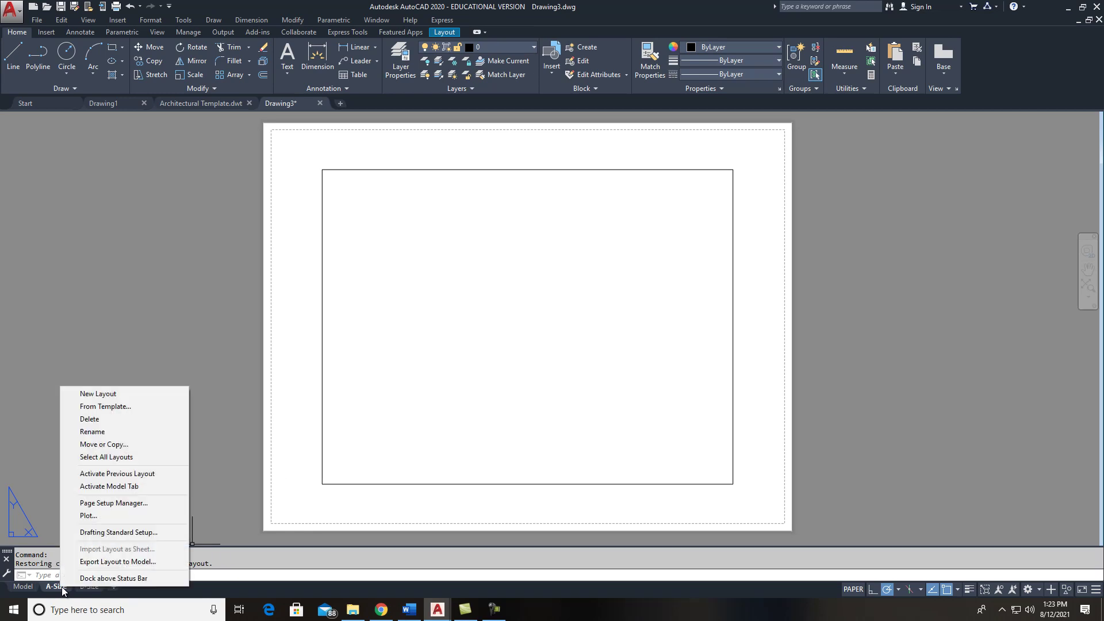
click(108, 504)
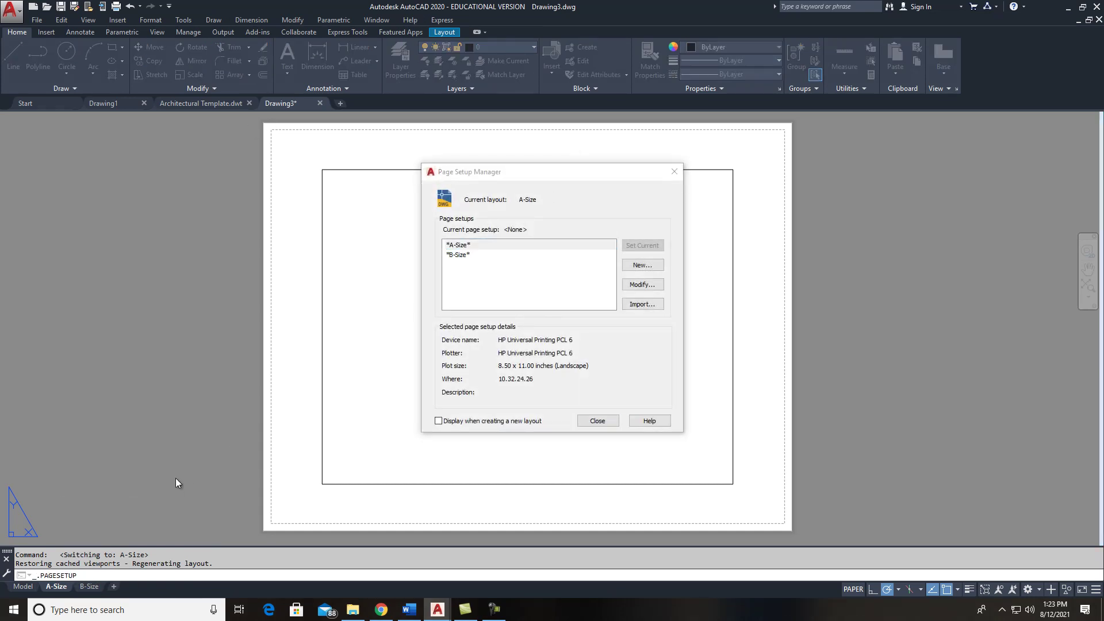
click(644, 285)
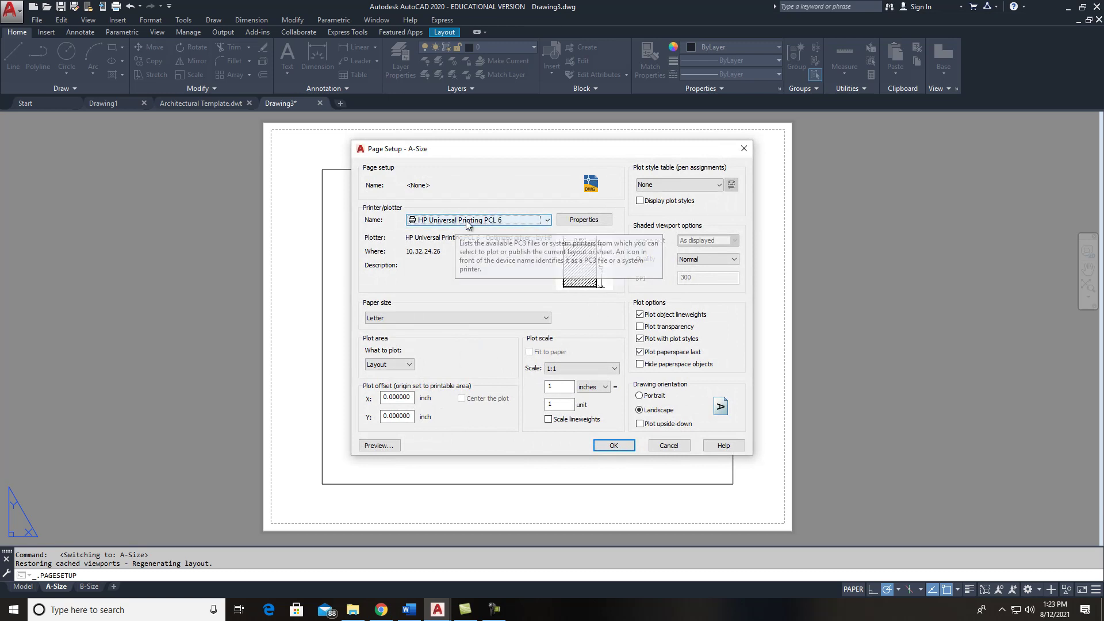
click(521, 220)
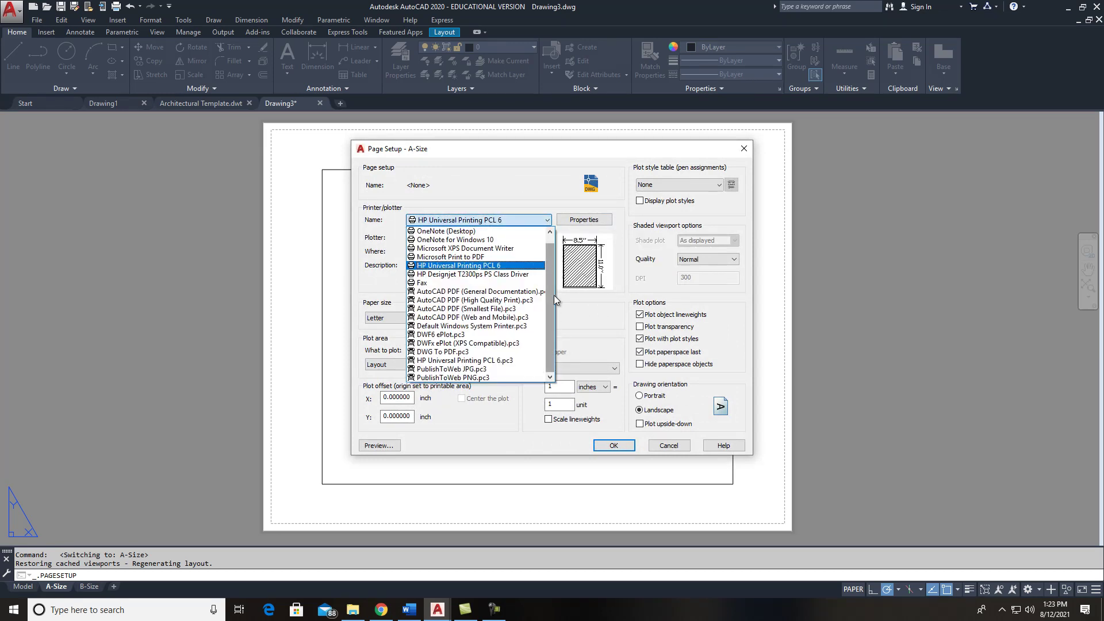
click(491, 352)
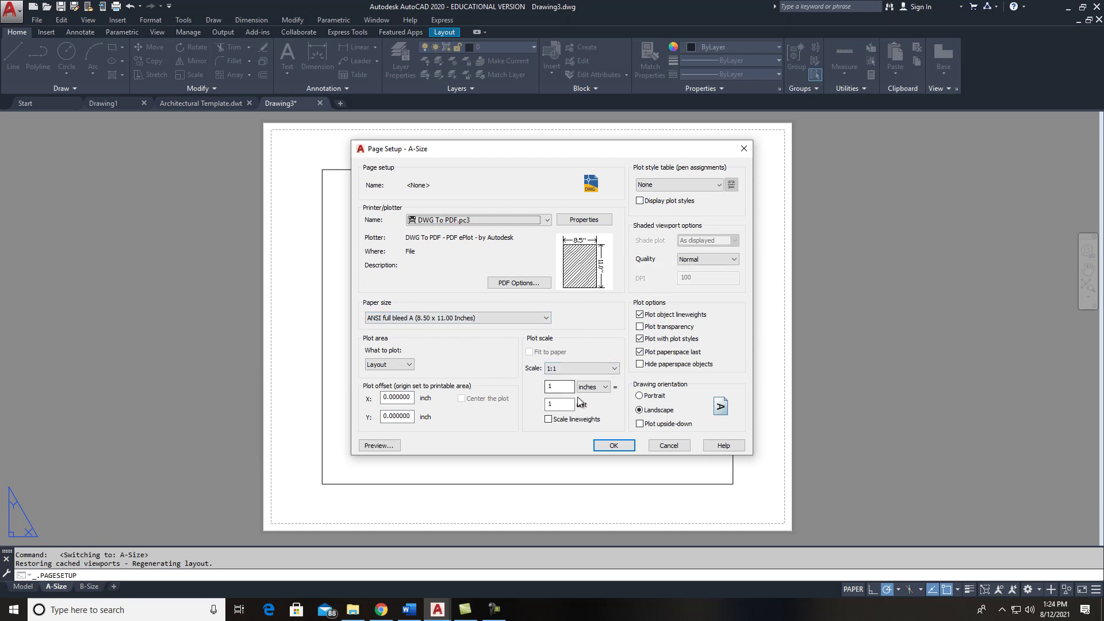
click(614, 445)
click(674, 171)
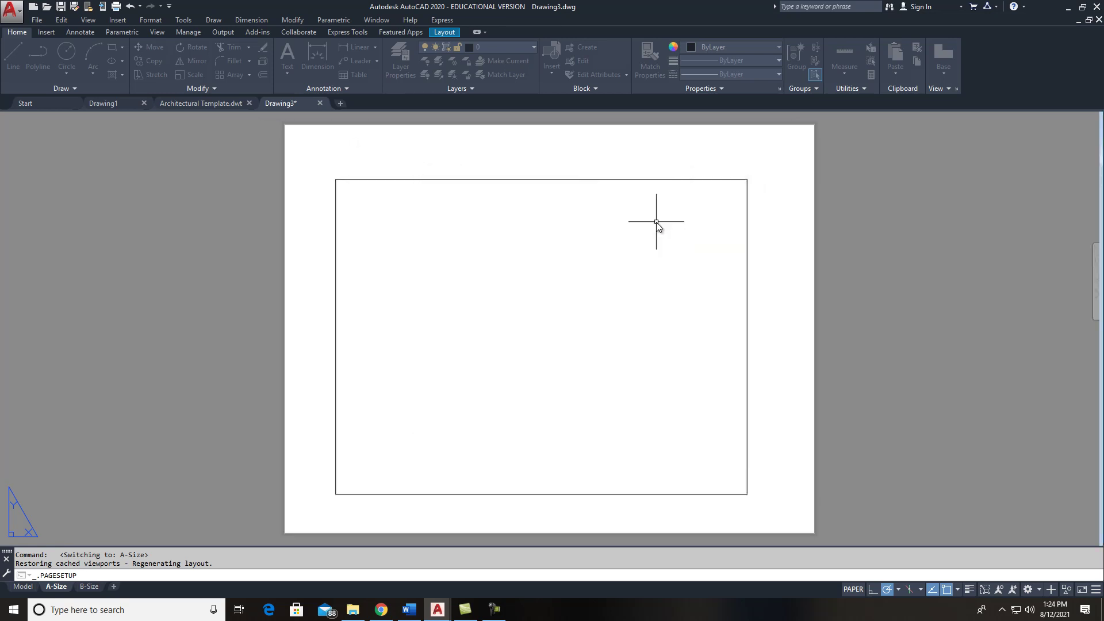
- Delete the default viewport rectangles from the A-Size and B-Size layouts
key(Delete)
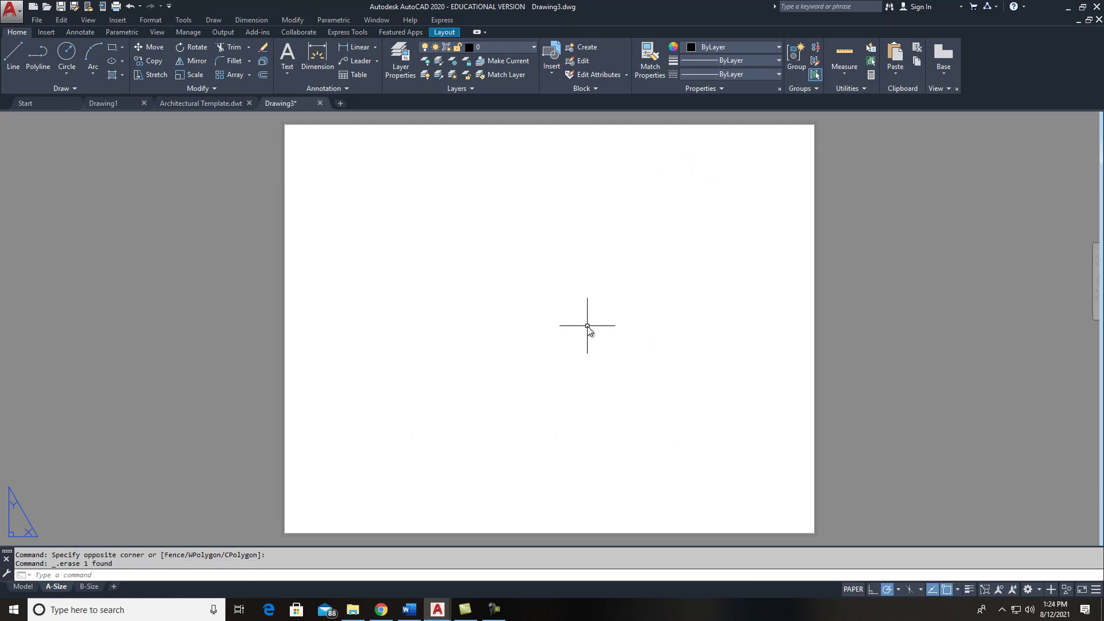
click(89, 586)
click(341, 278)
click(357, 297)
click(348, 299)
click(341, 287)
key(Delete)
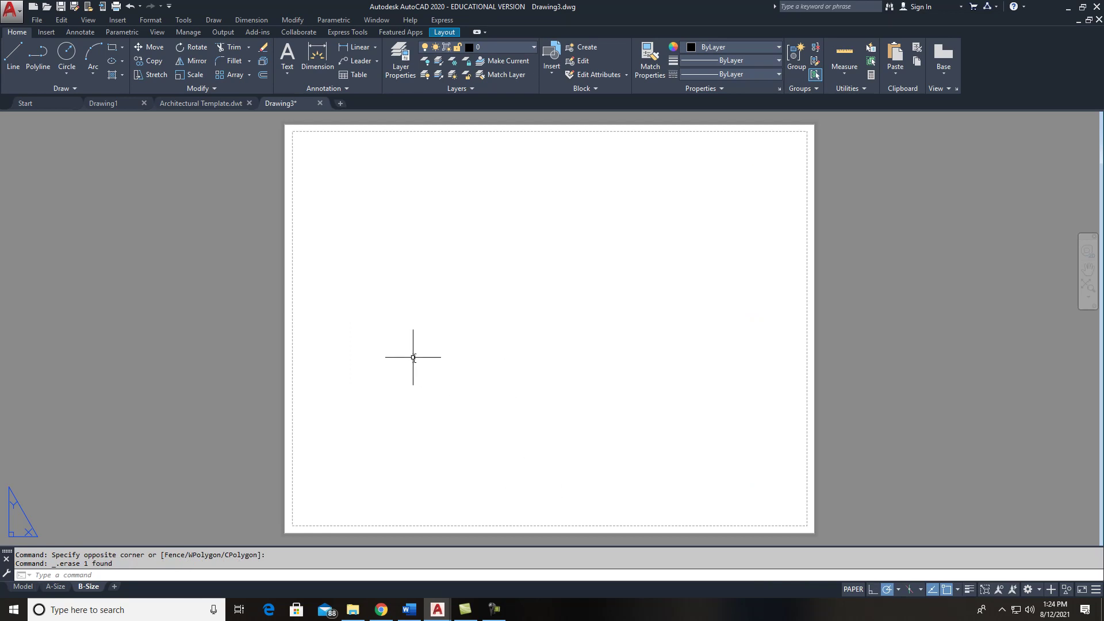
- Open the B-Size layout's page setup for modification and set its plotter to DWG To PDF.pc3
right_click(87, 587)
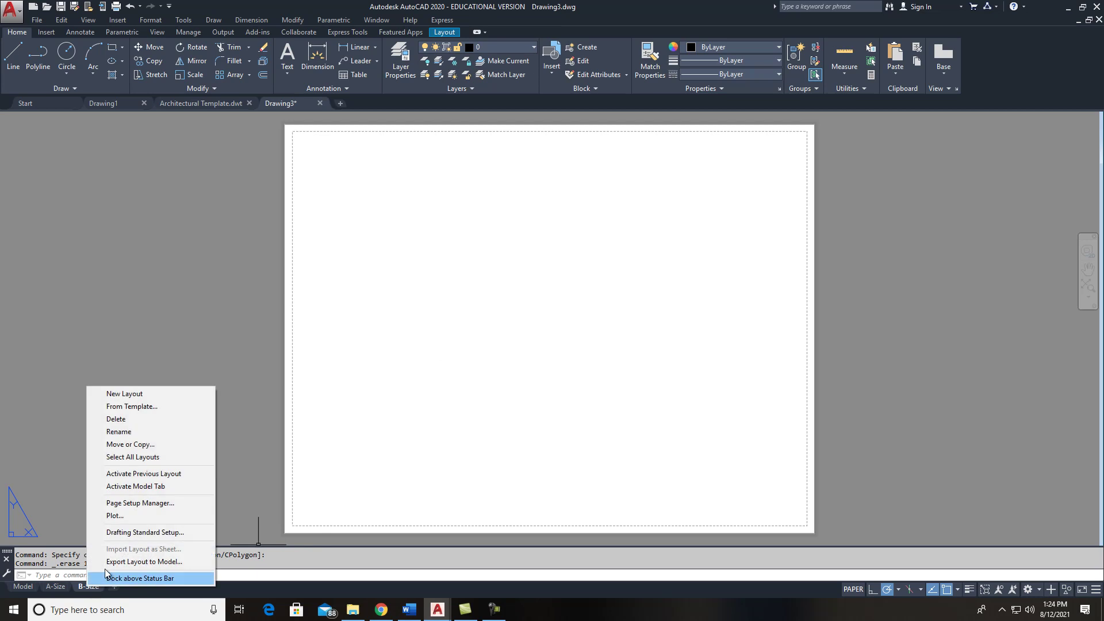
click(137, 505)
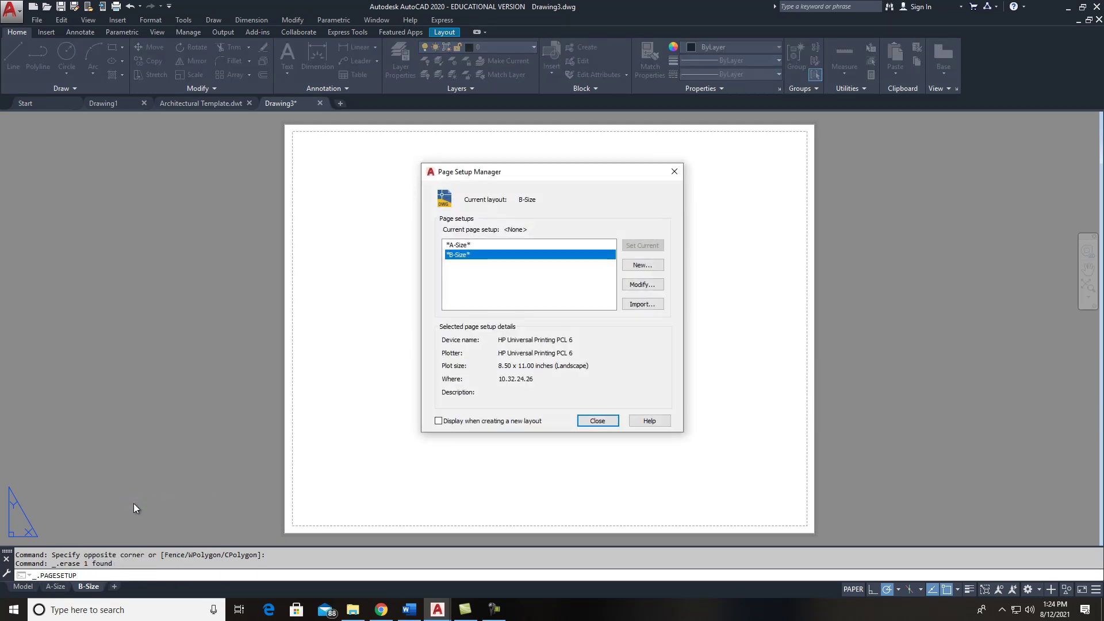
click(645, 284)
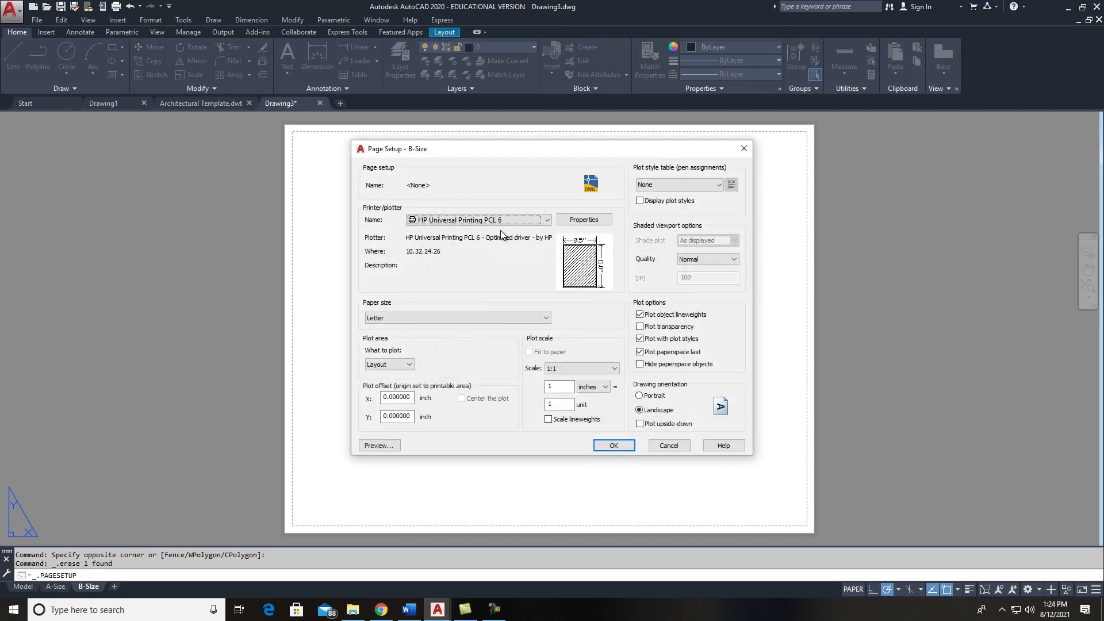
click(512, 220)
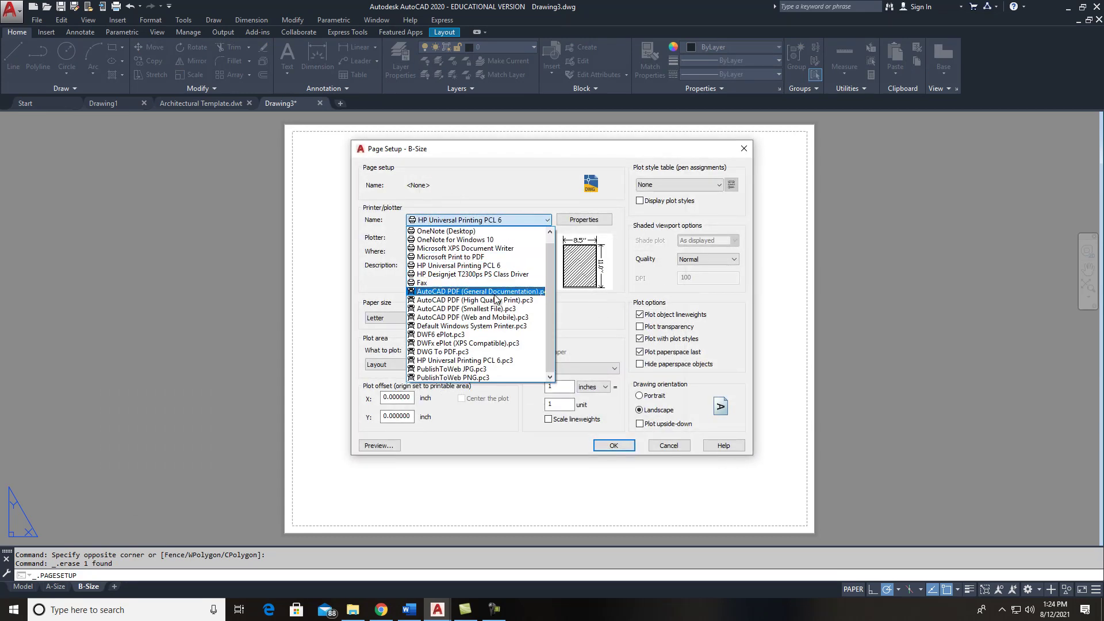
click(486, 352)
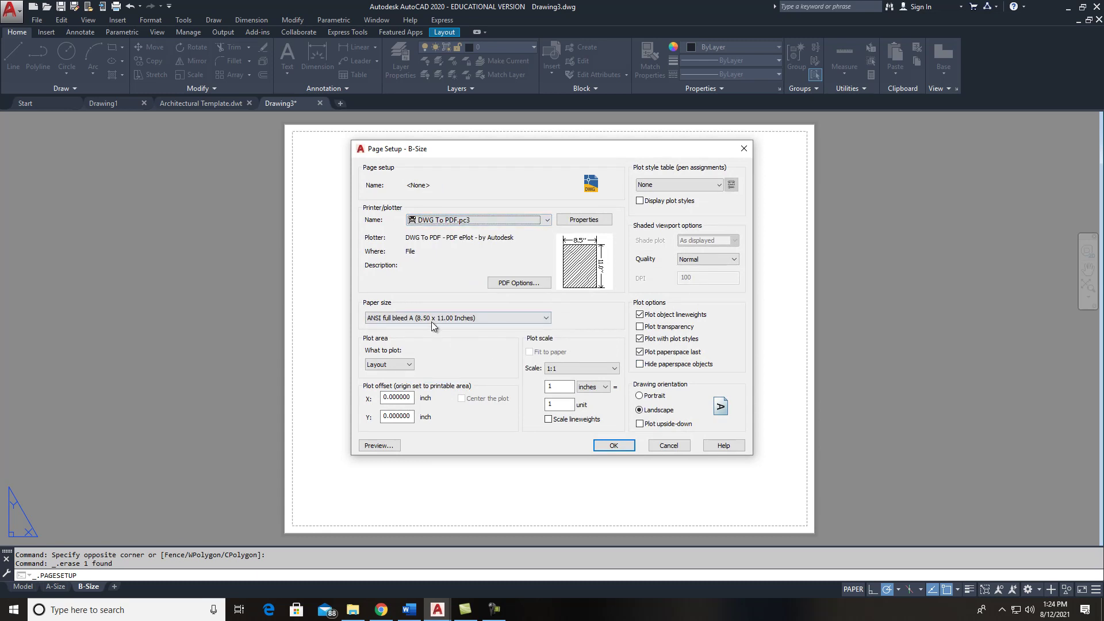
- Set the B-Size paper size to ANSI full bleed B (11.00 x 17.00 Inches) and close the page setup
click(496, 320)
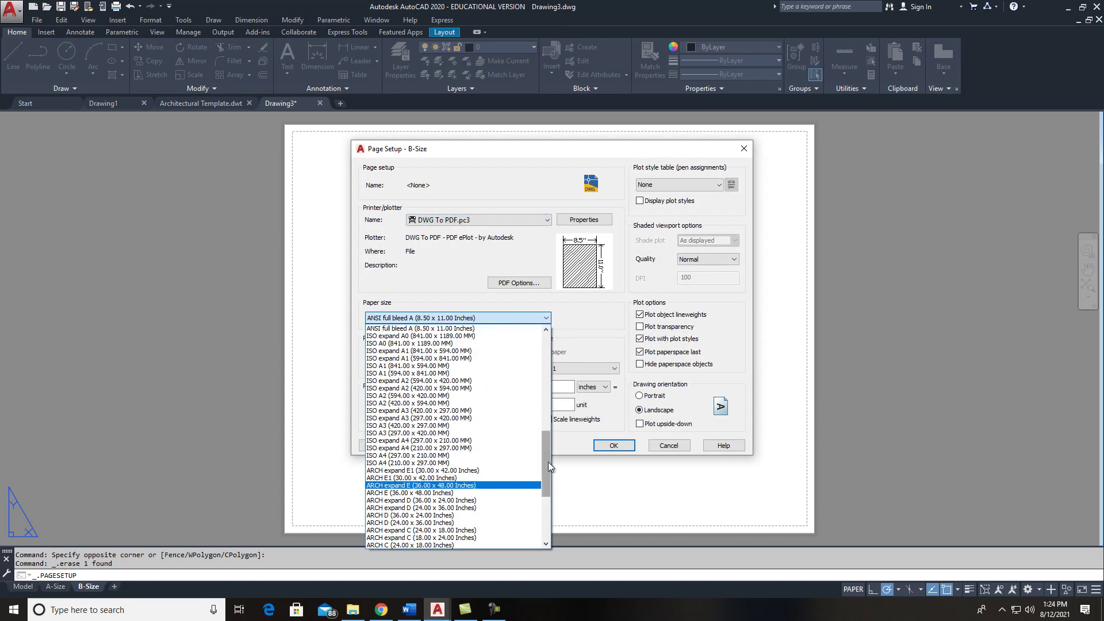
drag(547, 461, 547, 409)
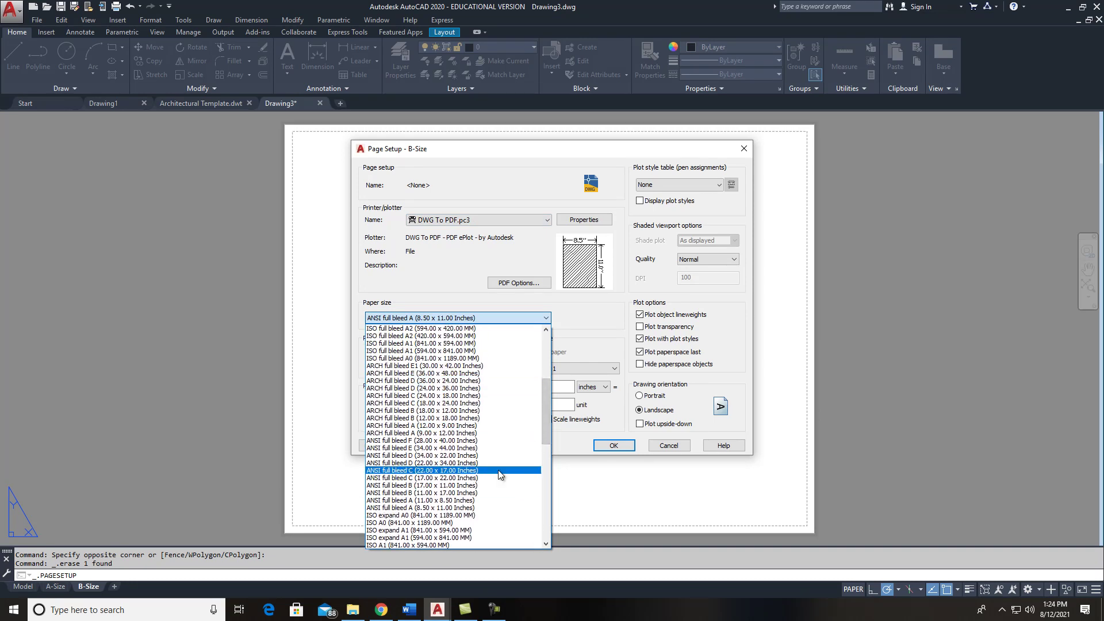
click(440, 492)
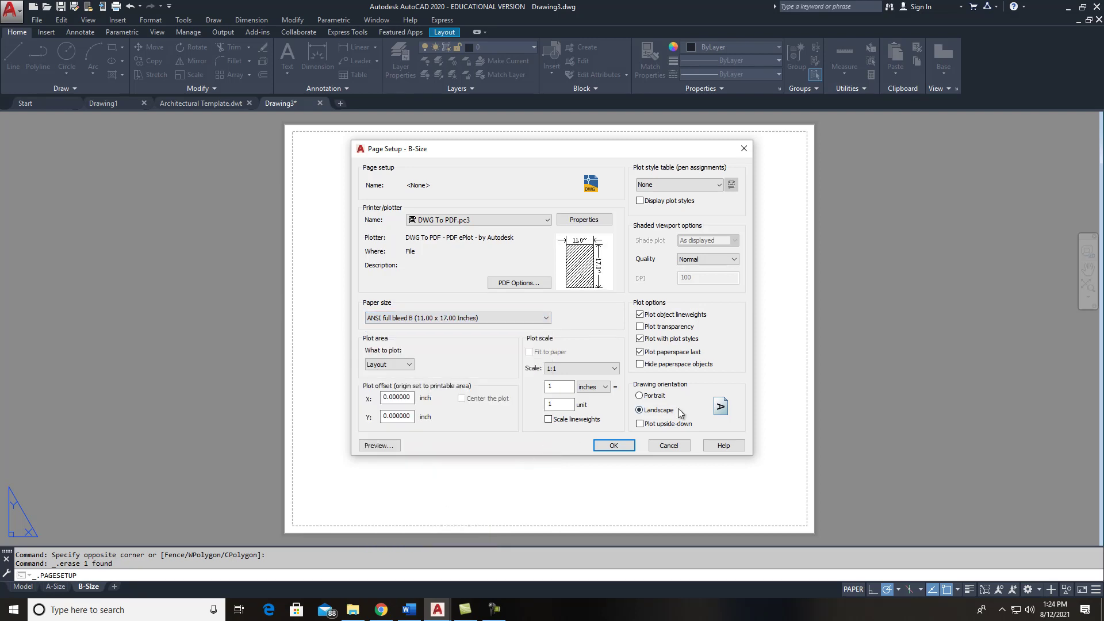
click(613, 445)
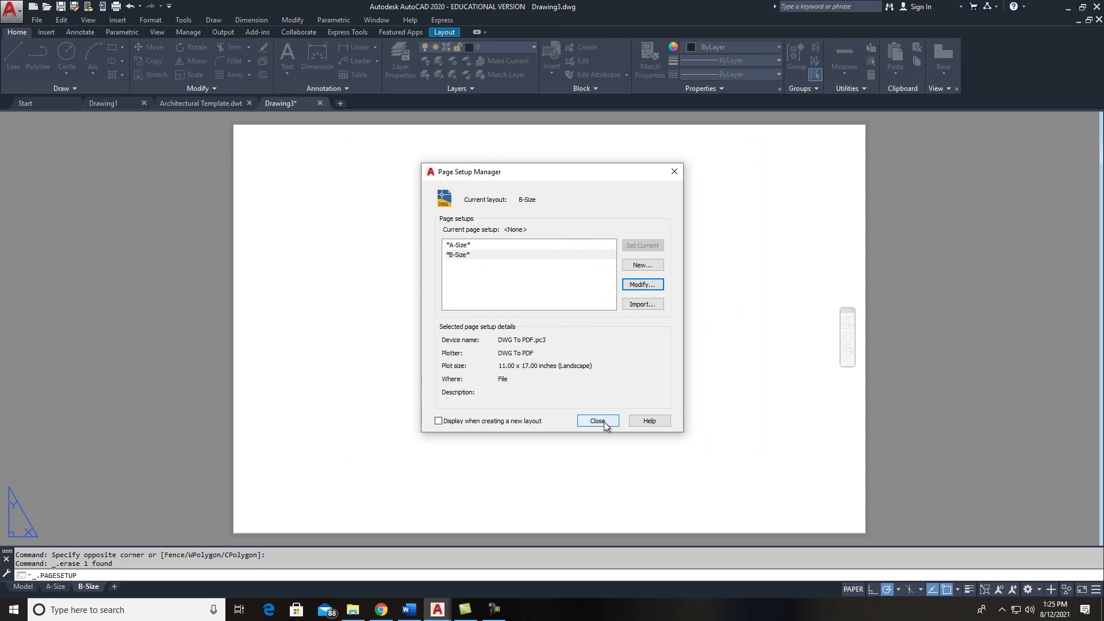
click(604, 420)
scroll(542, 313, down, 2)
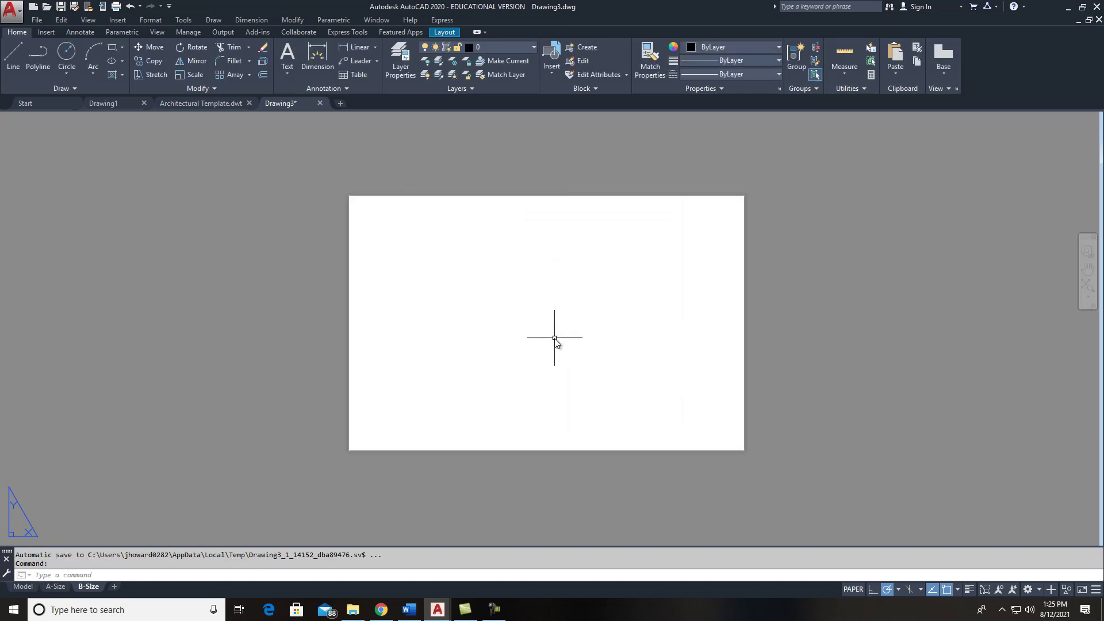
- Create a new layer named Border while in the B-Size layout
middle_drag(598, 374, 527, 390)
click(58, 587)
click(87, 587)
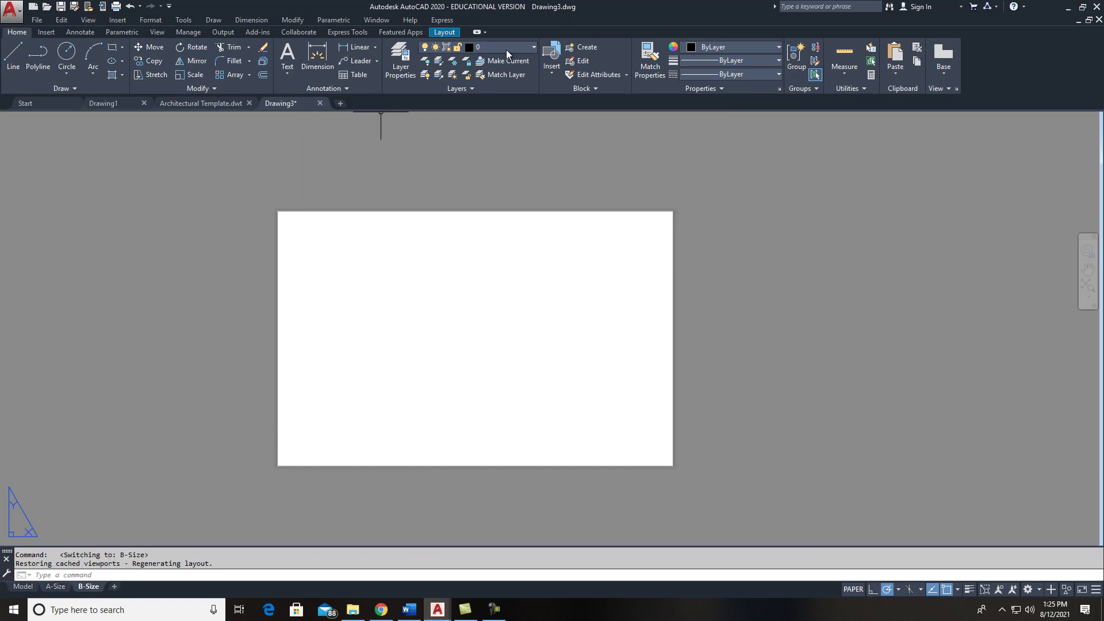
click(401, 60)
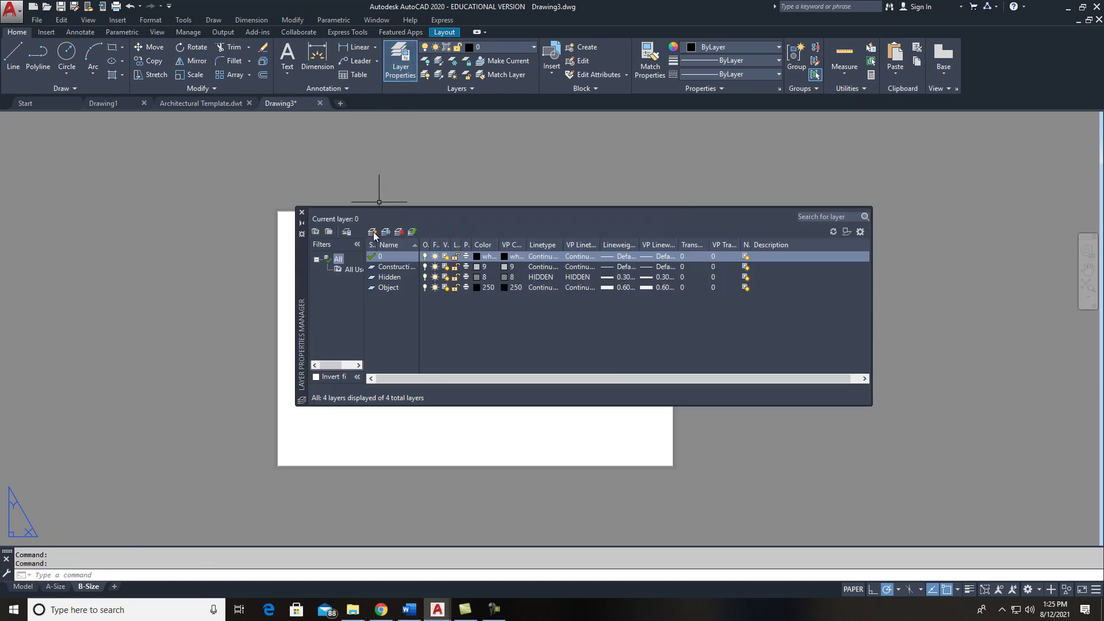
click(372, 232)
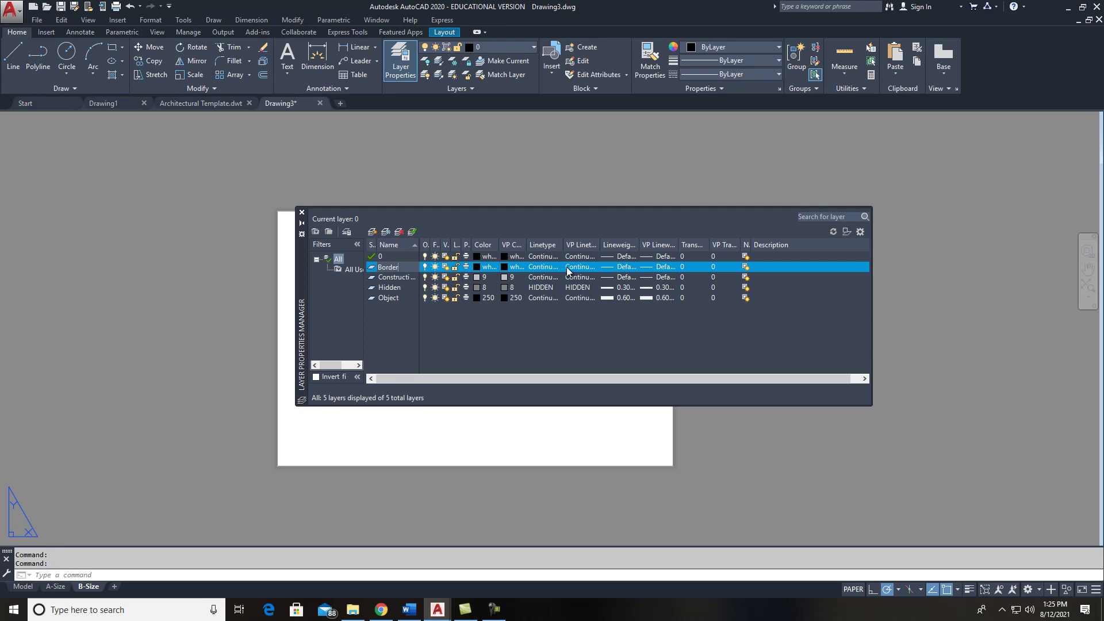
- Set the Border layer's lineweight to 1.00 mm and close the layer properties
click(616, 266)
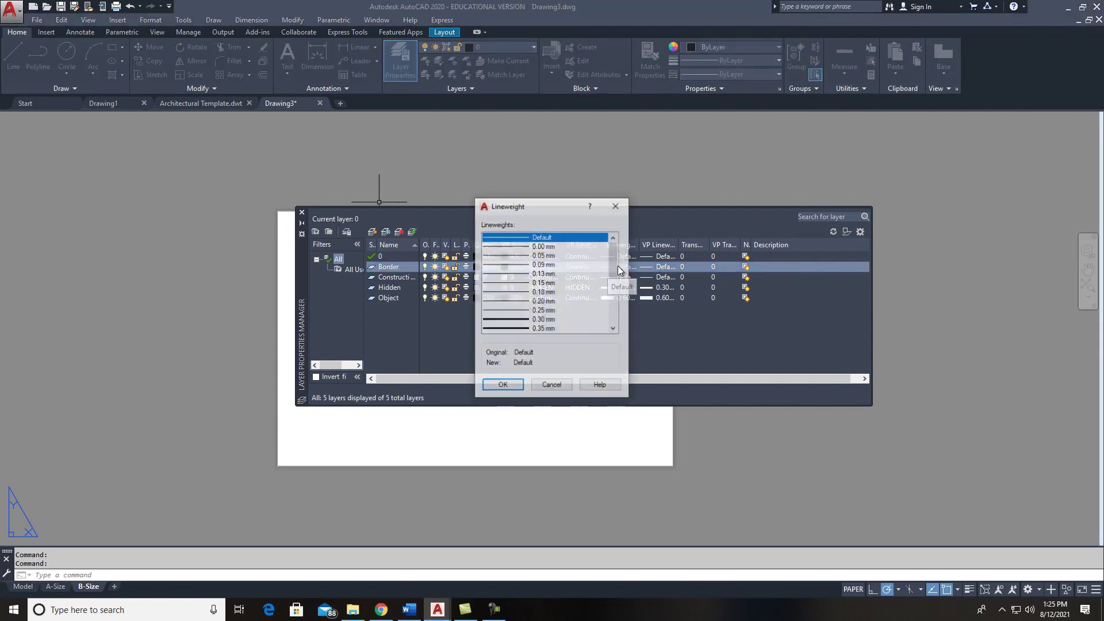
drag(615, 270, 616, 281)
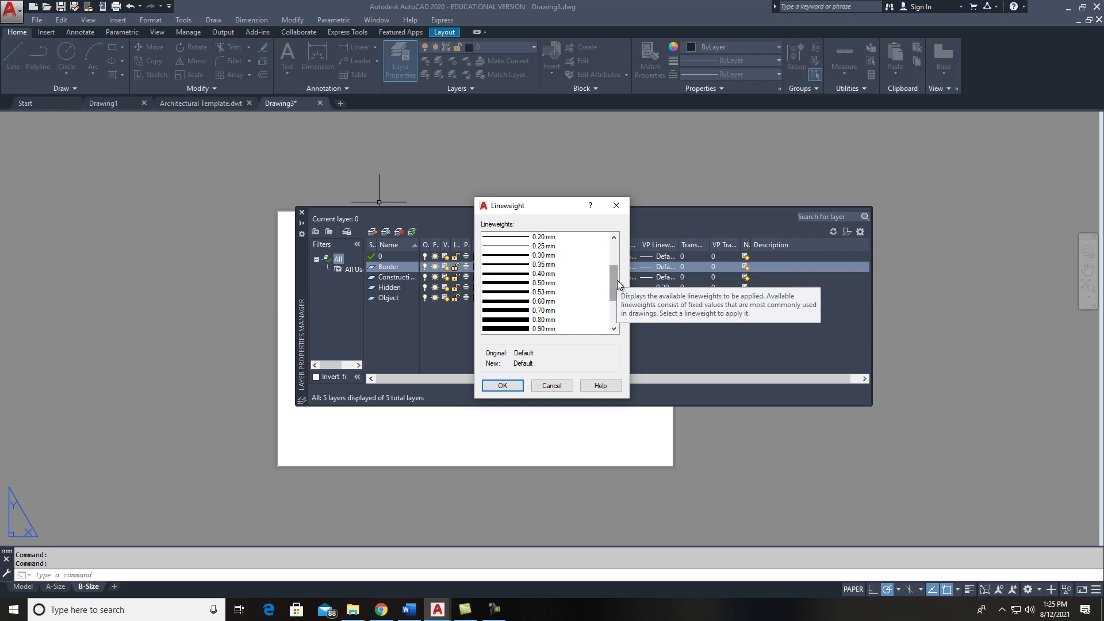
drag(618, 282, 616, 286)
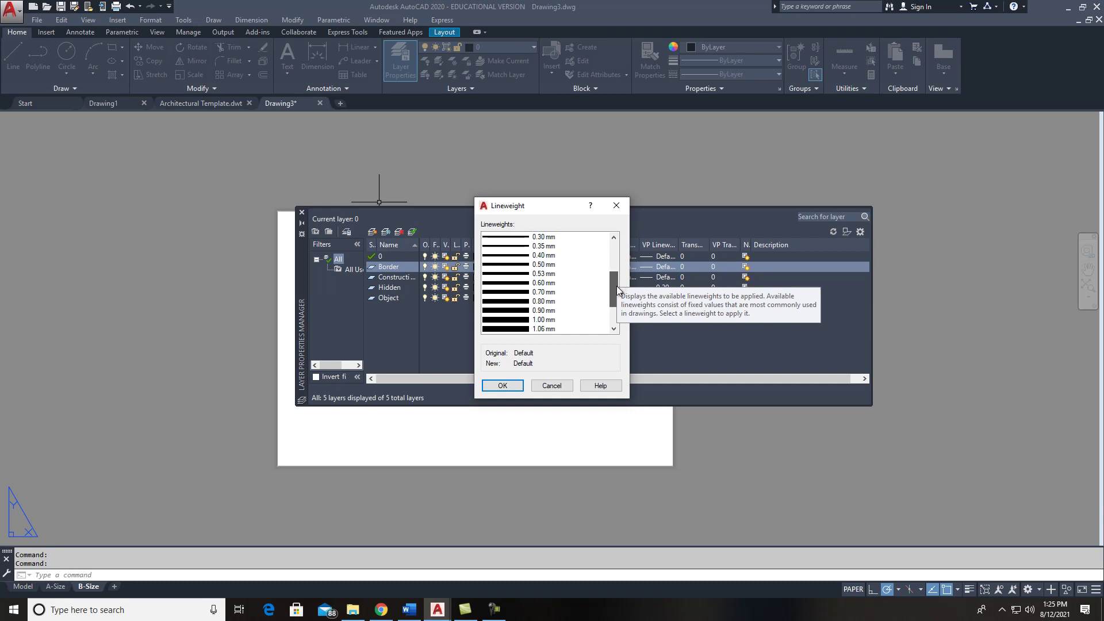
click(518, 319)
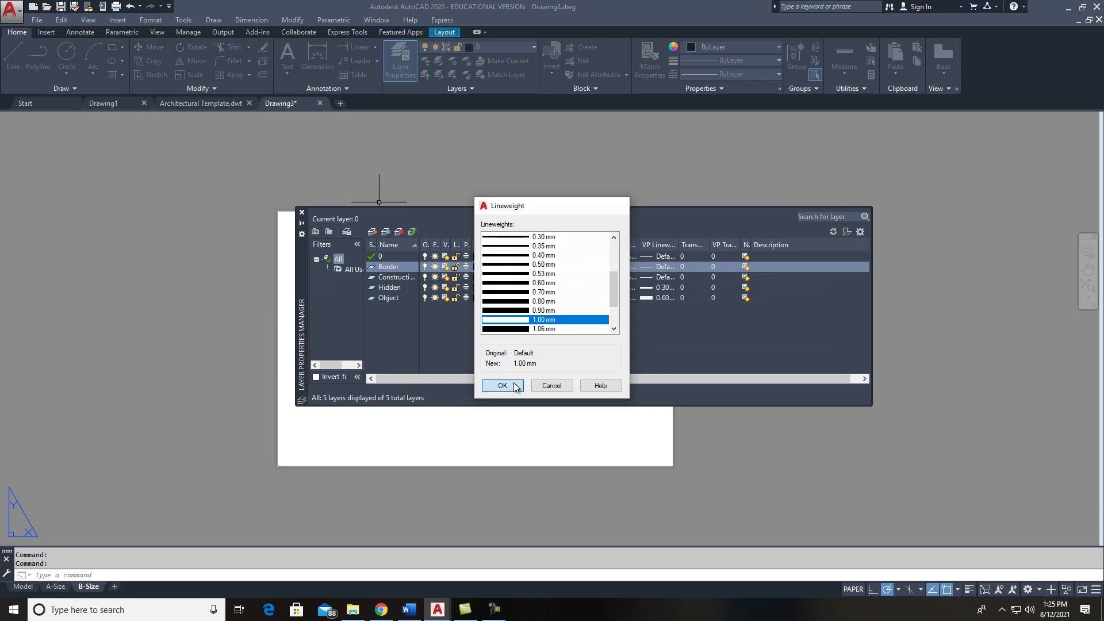
click(502, 386)
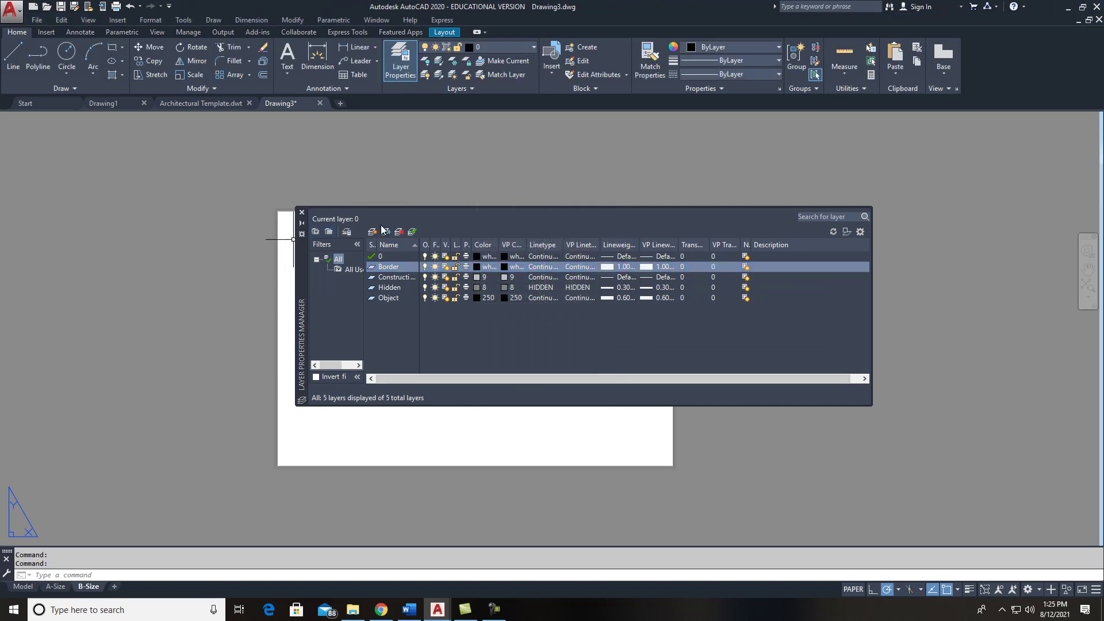
click(302, 212)
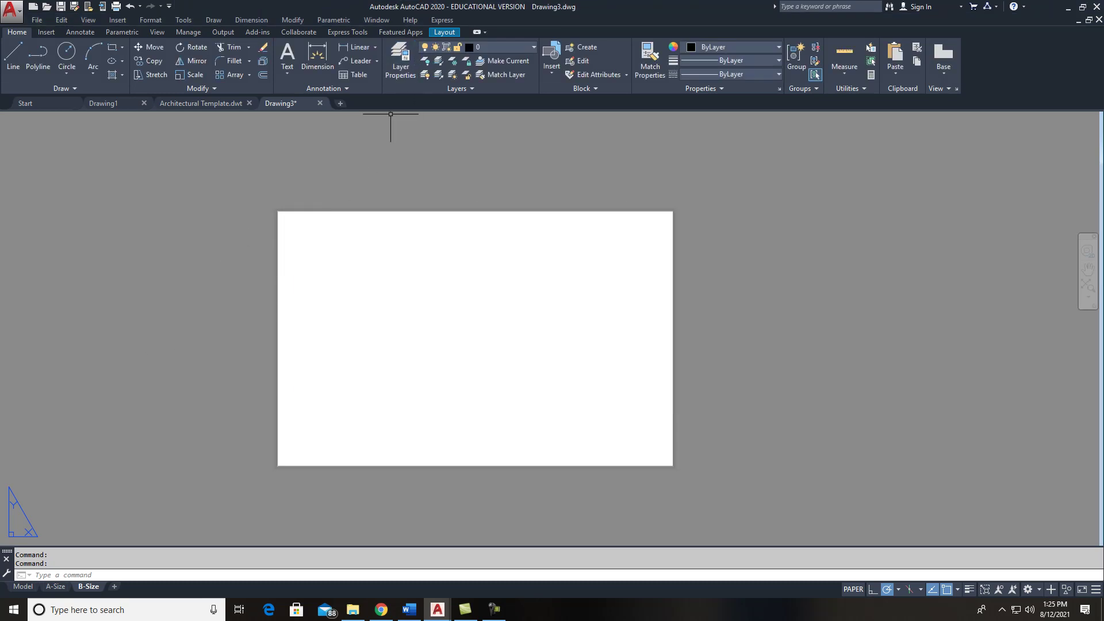
- Make Border the current layer and draw a 17 x 11 rectangle starting from the lower-left corner of the B-Size sheet
click(491, 47)
click(502, 77)
click(114, 51)
scroll(270, 462, up, 4)
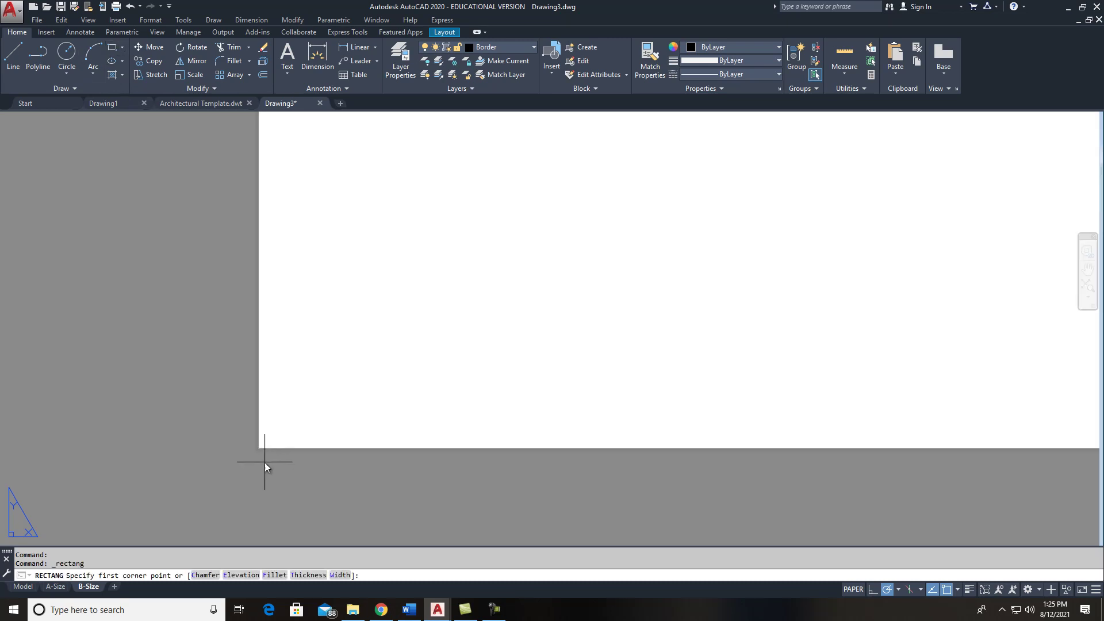
scroll(252, 457, up, 1)
middle_drag(254, 398, 381, 339)
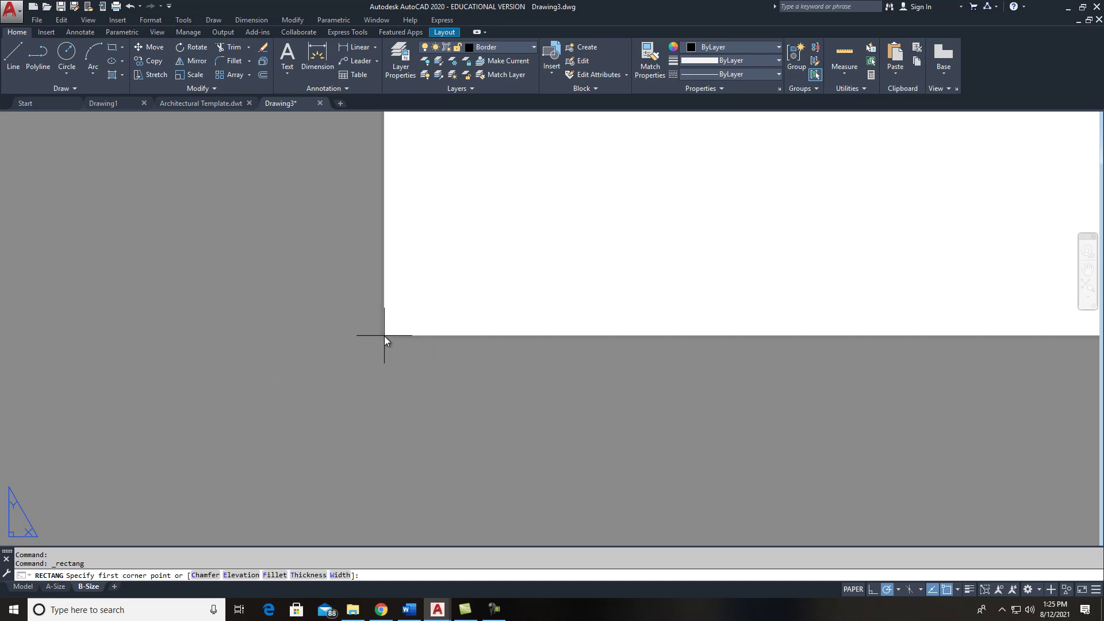
click(384, 336)
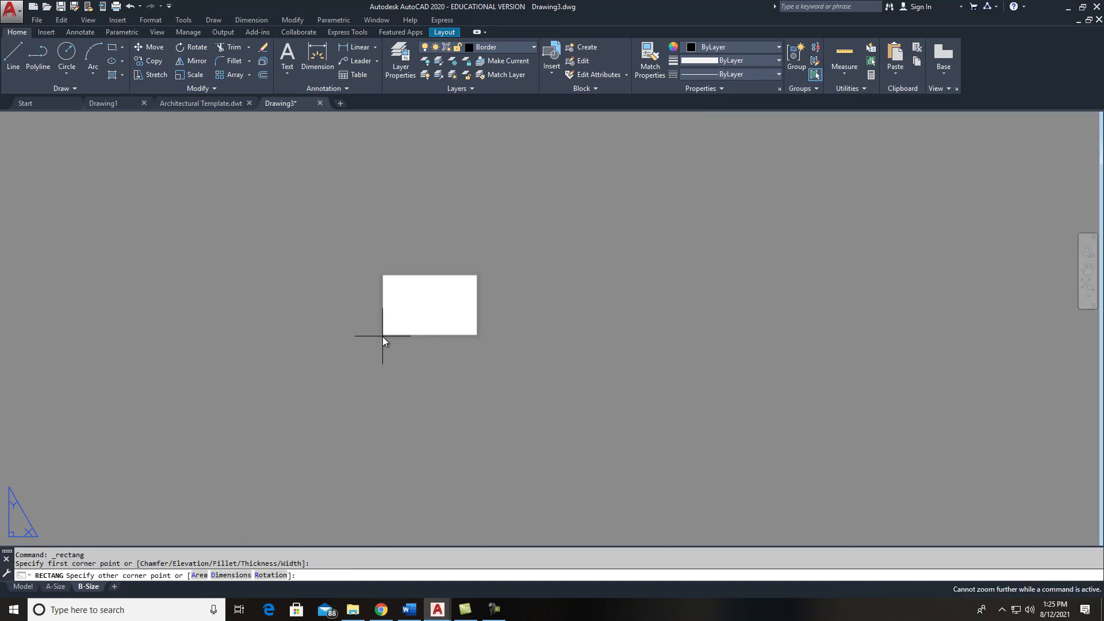
scroll(482, 273, up, 5)
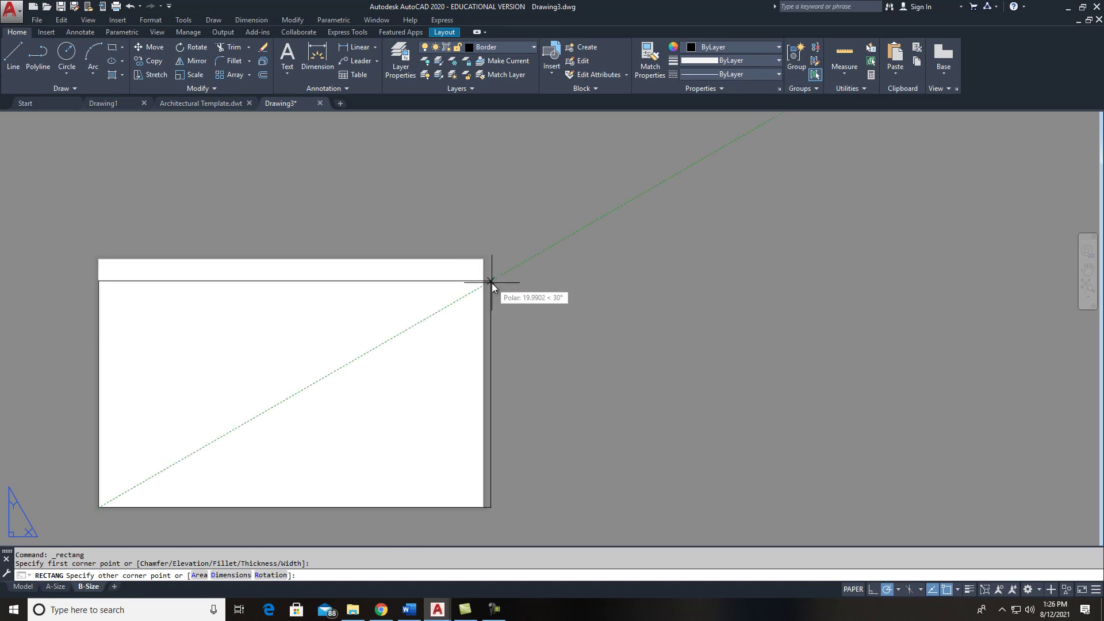
key(F8)
text(@17,11)
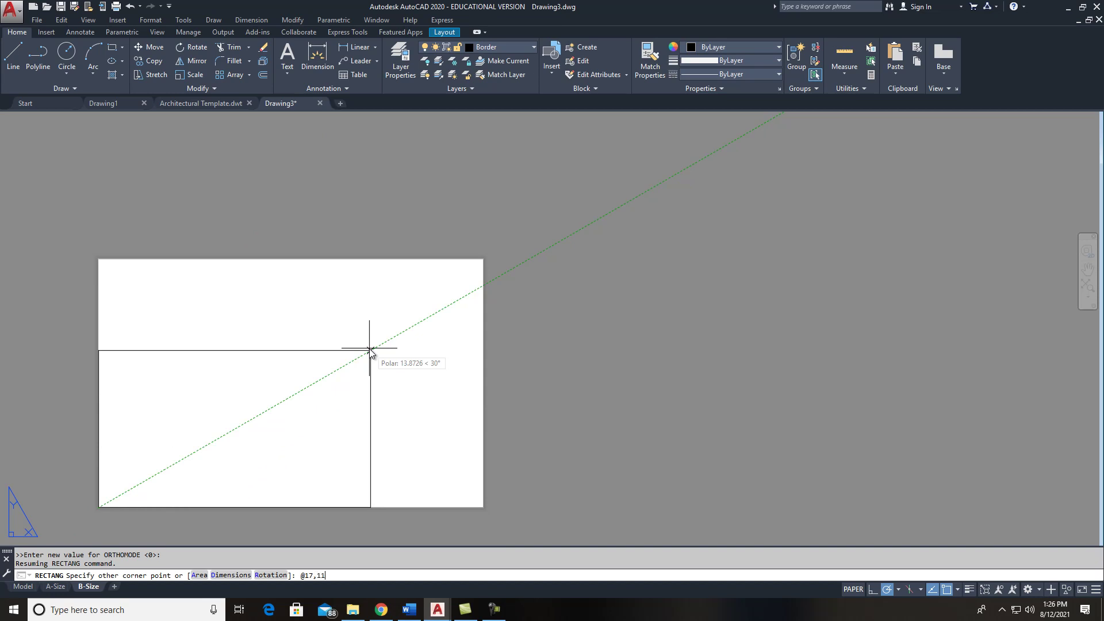
key(Return)
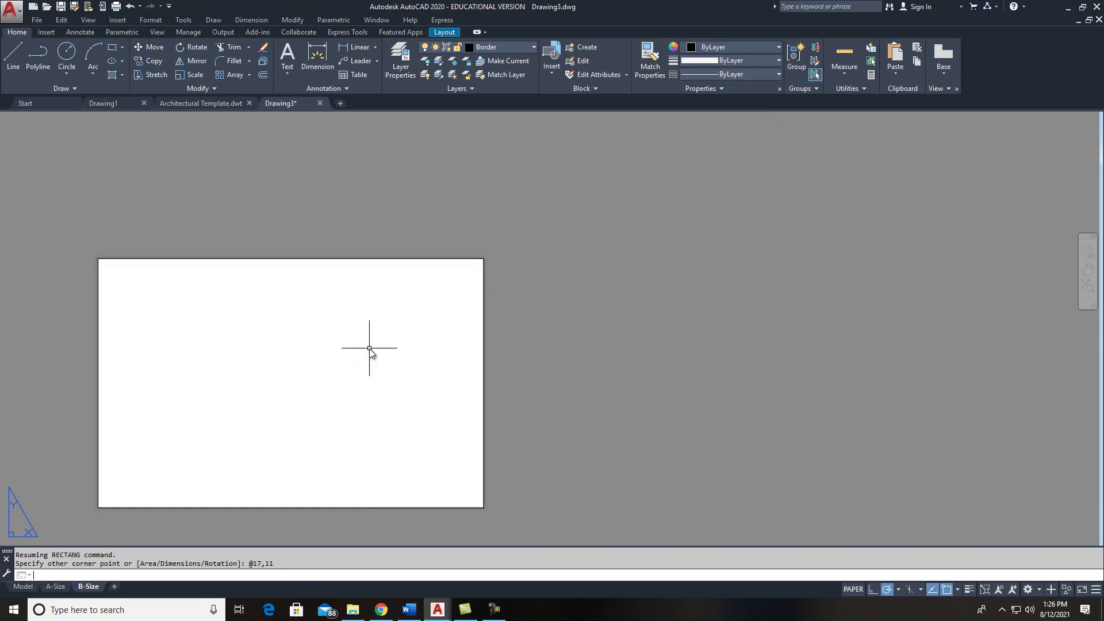
key(Escape)
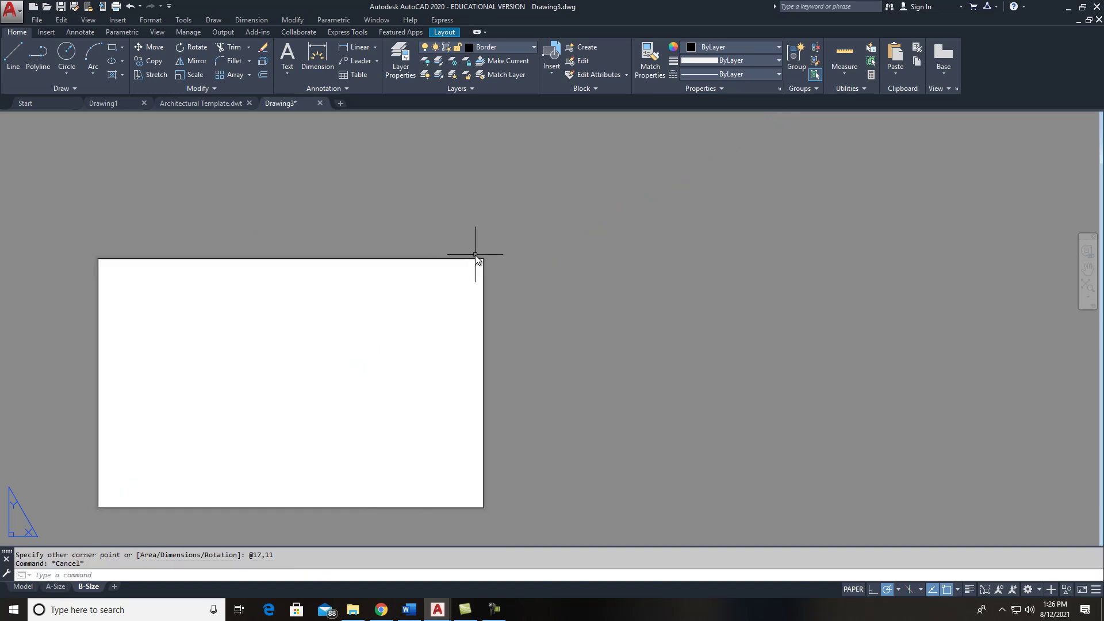
- Offset the sheet-edge rectangle inward by 0.5 to form the B-Size border
scroll(481, 254, up, 3)
scroll(505, 253, down, 3)
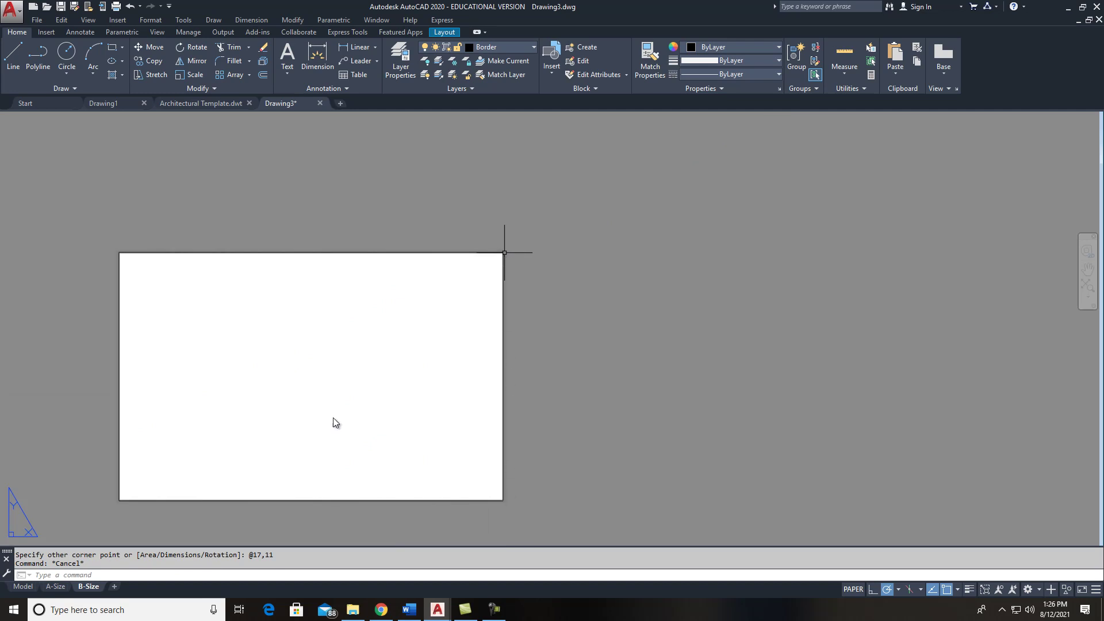
click(263, 76)
text(.5)
key(Return)
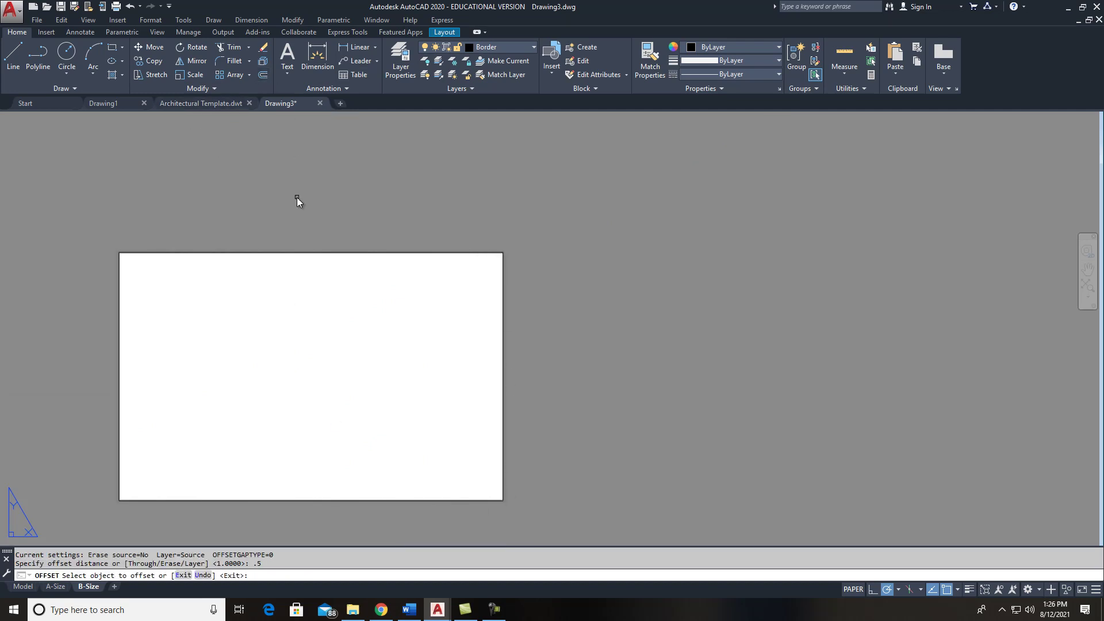
click(295, 251)
click(295, 291)
key(Escape)
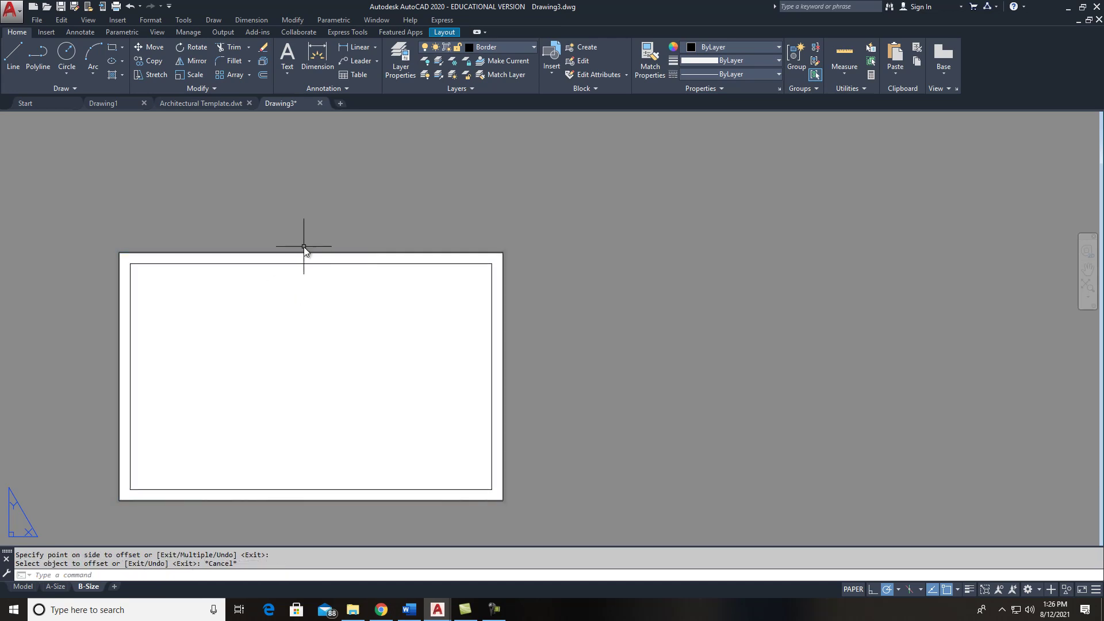
- Delete the outer rectangle along the B-Size sheet edge, keeping the inner border
click(304, 253)
key(Delete)
key(Escape)
scroll(479, 316, down, 2)
scroll(413, 381, up, 2)
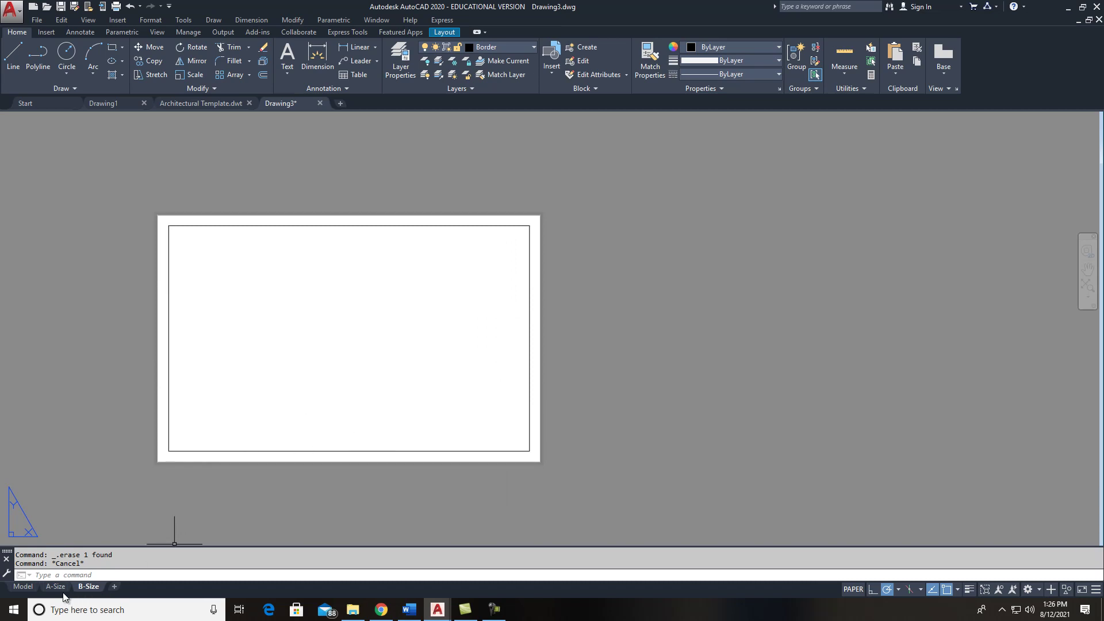
- Switch to Chrome and review the assignment's layout requirements and its attached reference images
mouse_move(55, 592)
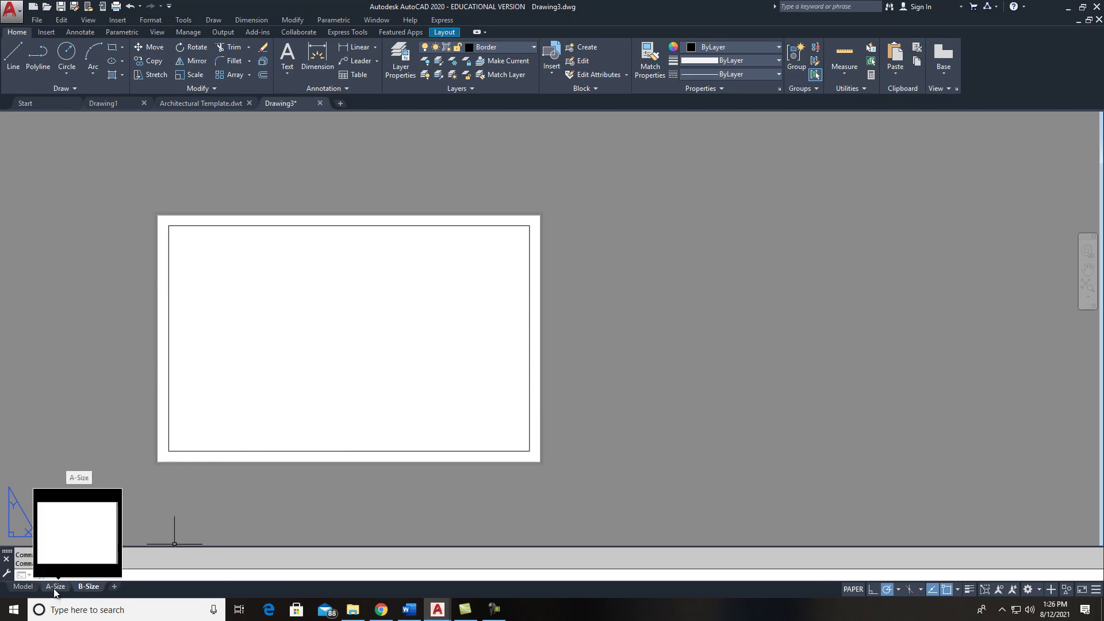
click(381, 609)
scroll(441, 356, up, 3)
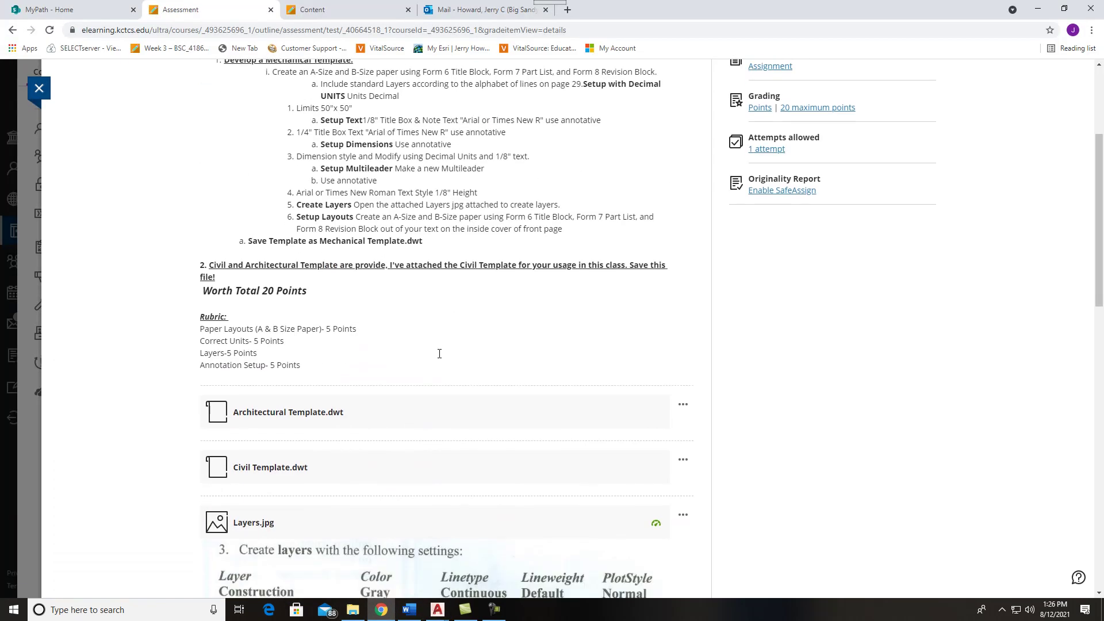
scroll(439, 353, down, 5)
scroll(440, 353, down, 7)
scroll(499, 321, up, 8)
scroll(500, 321, up, 7)
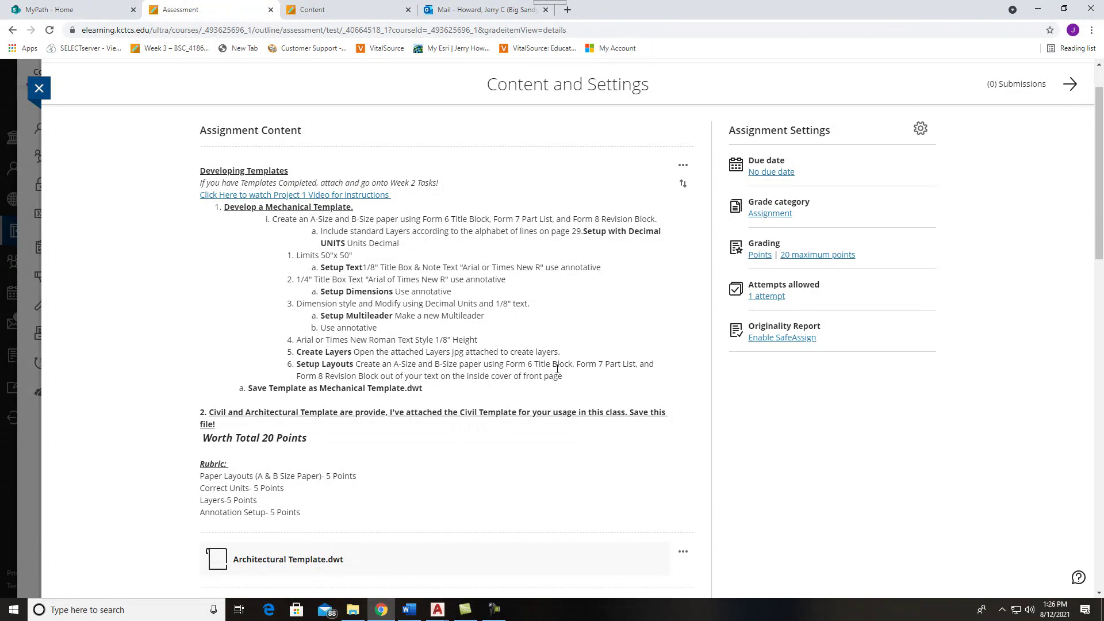
scroll(557, 369, down, 10)
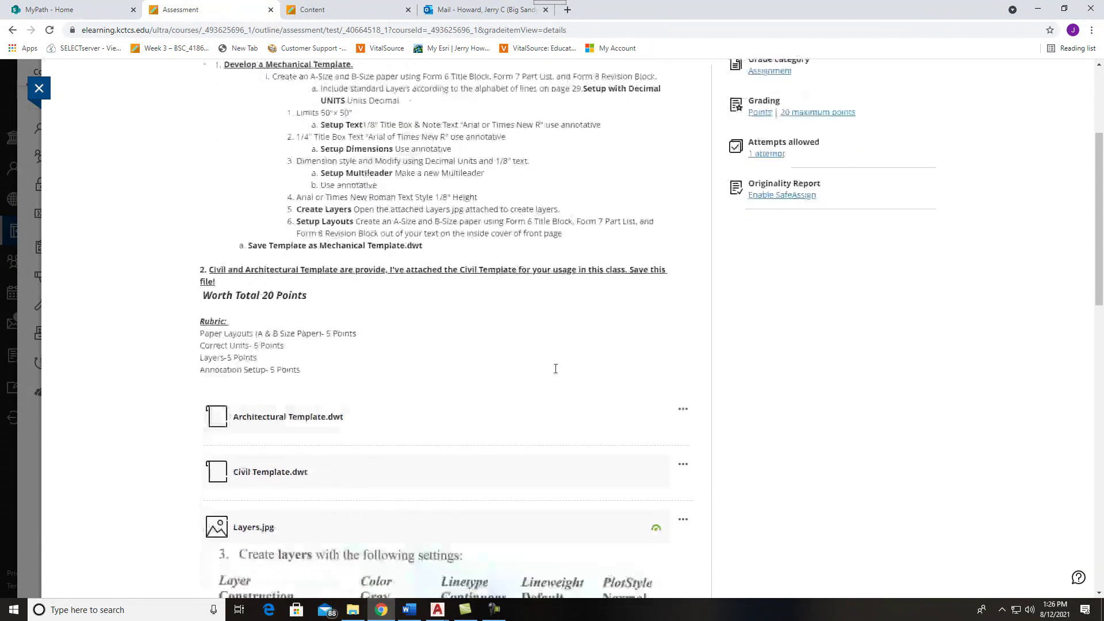
scroll(504, 443, down, 2)
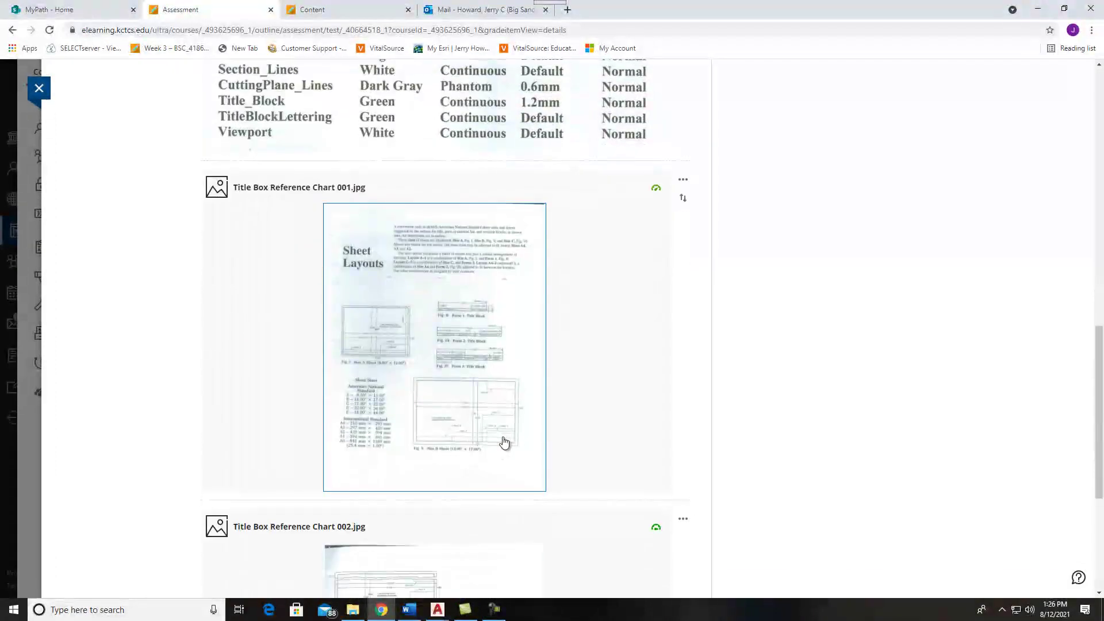
- Examine the Size A and Size B sheet borders and title block forms in Title Box Reference Chart 001.jpg, and close the image
click(505, 403)
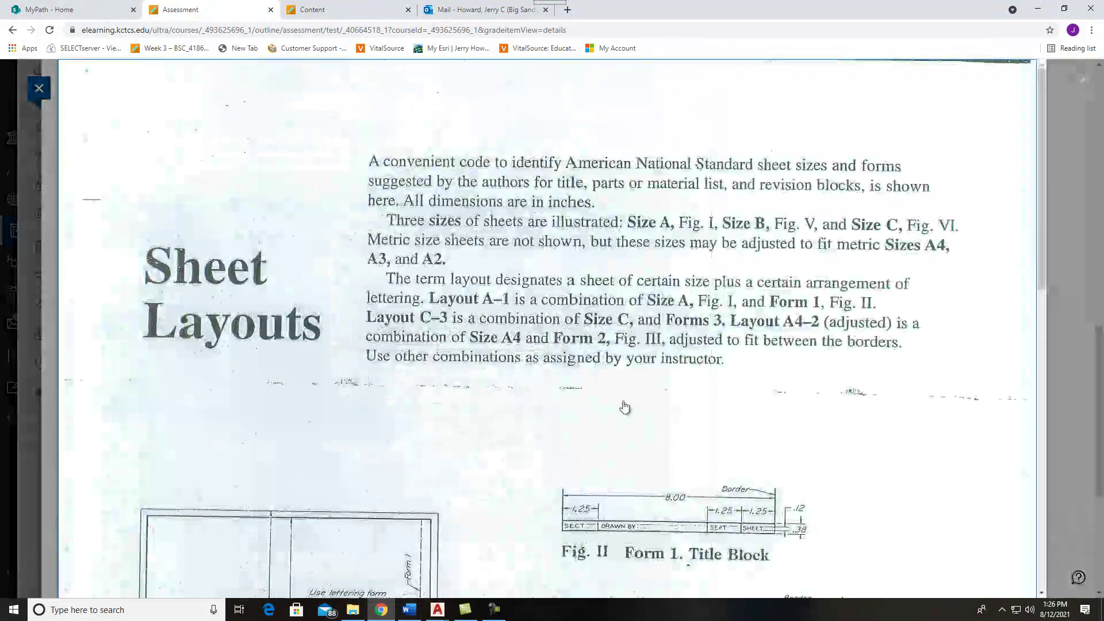
scroll(624, 406, down, 12)
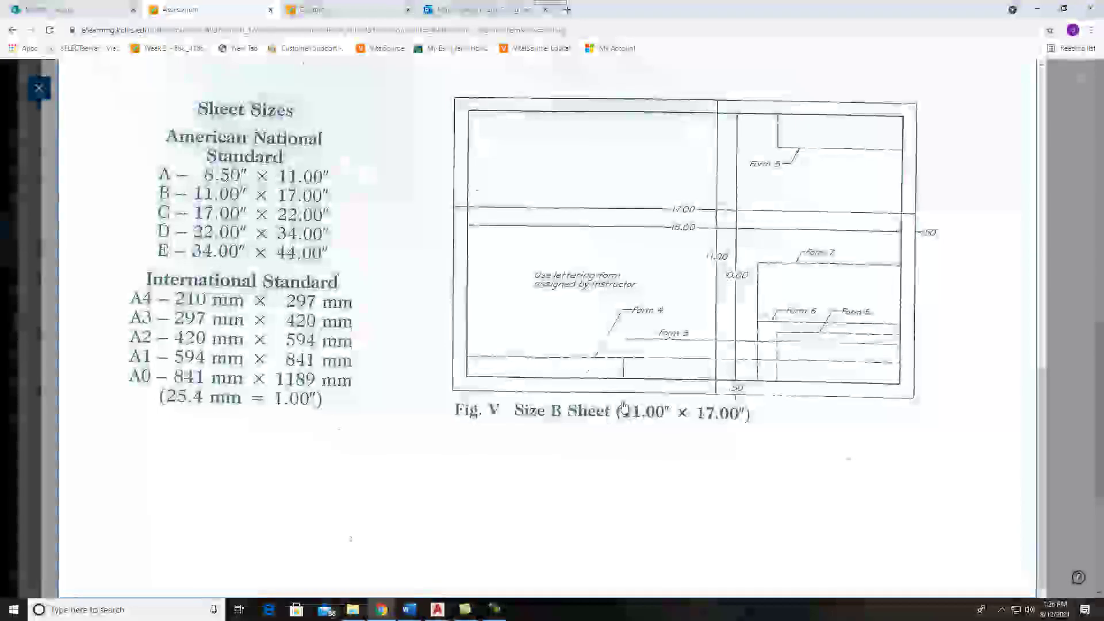
scroll(623, 407, up, 4)
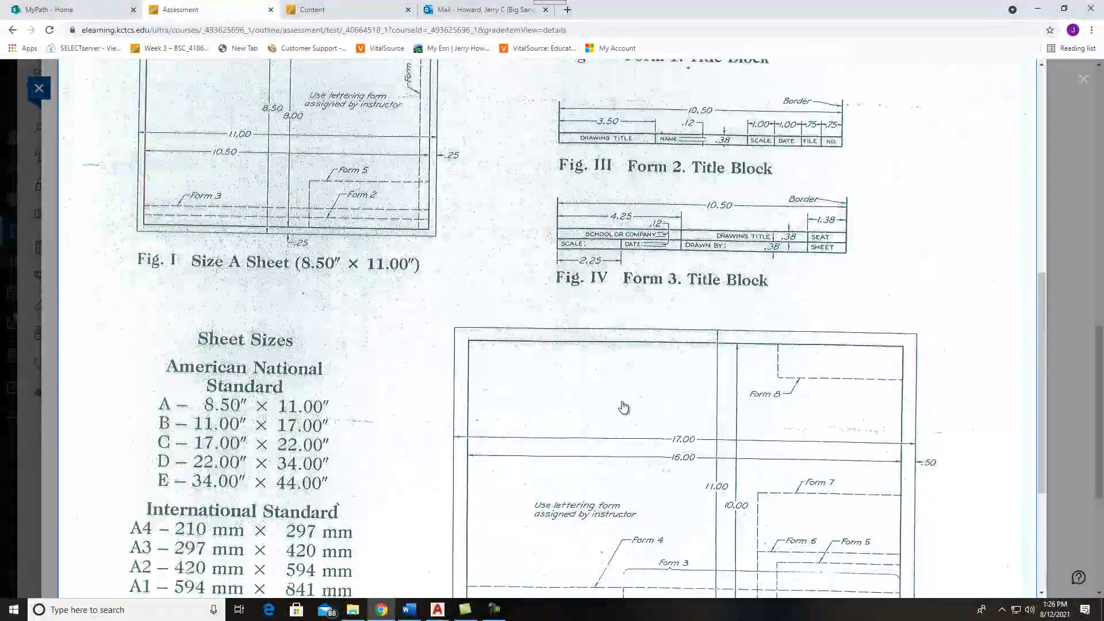
scroll(624, 406, up, 3)
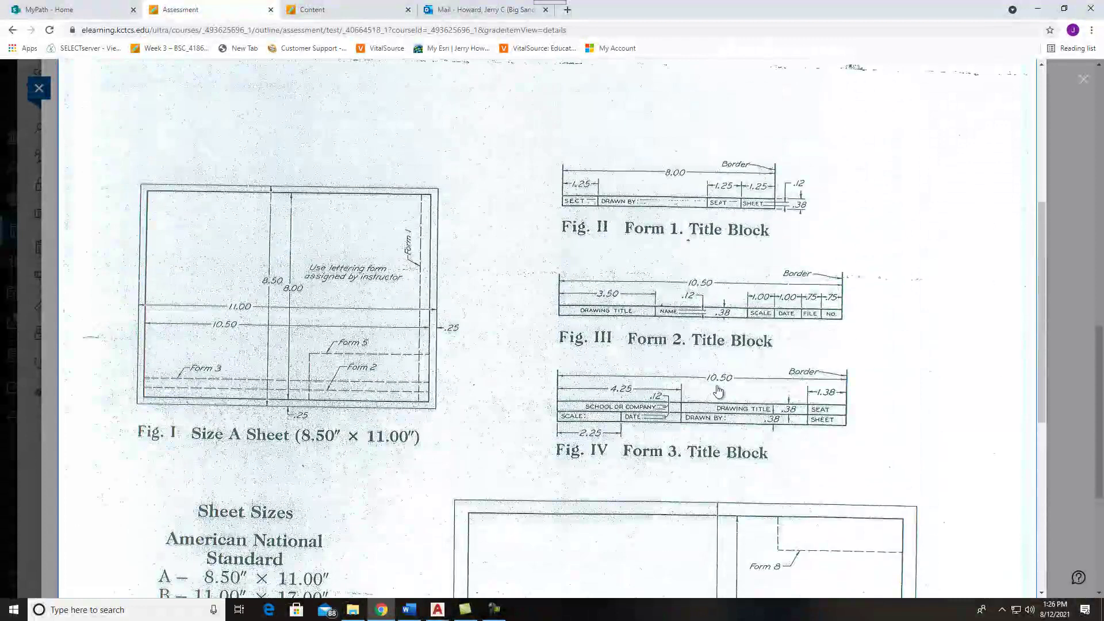
scroll(710, 445, down, 7)
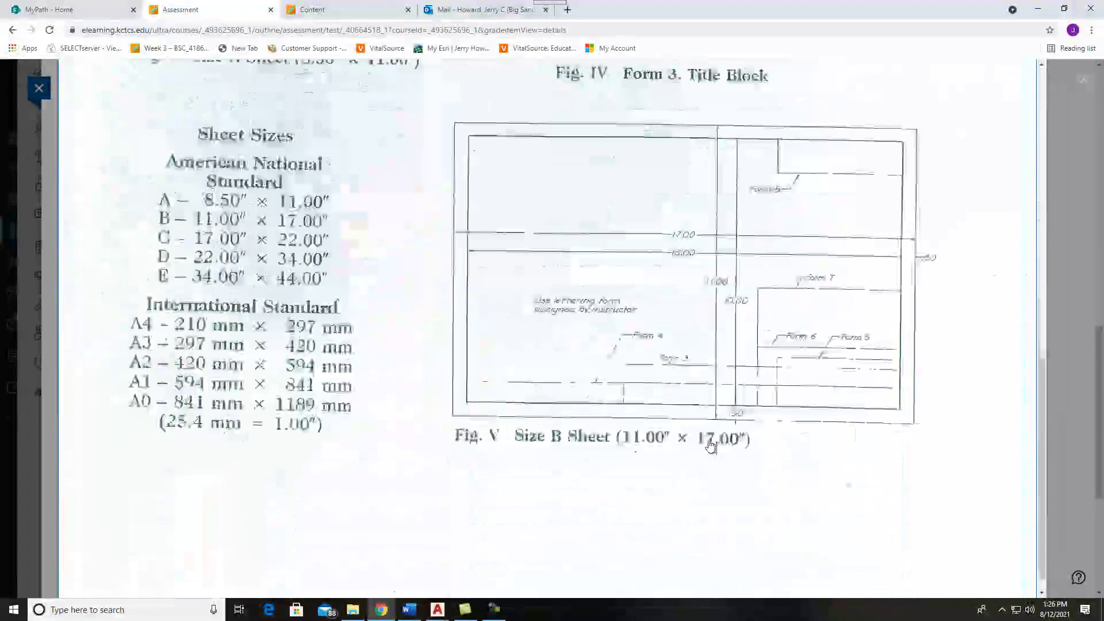
scroll(1064, 144, up, 5)
click(1083, 81)
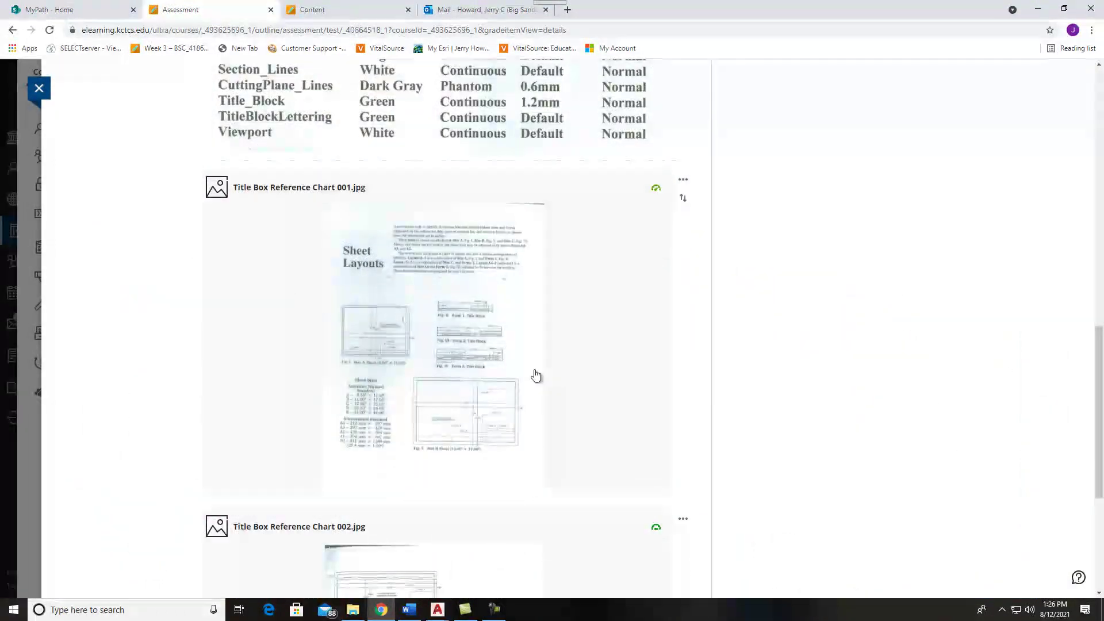
- Examine the Form 6 title block dimensions in Title Box Reference Chart 002.jpg, and return to Drawing3.dwg in AutoCAD
scroll(551, 375, down, 4)
click(495, 409)
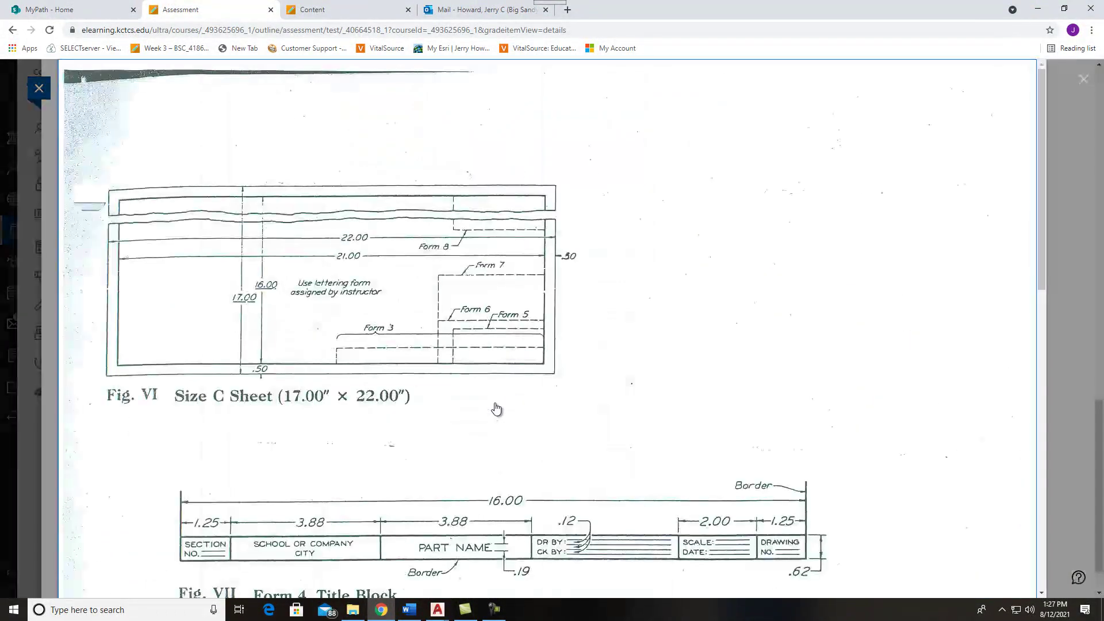
scroll(499, 400, down, 7)
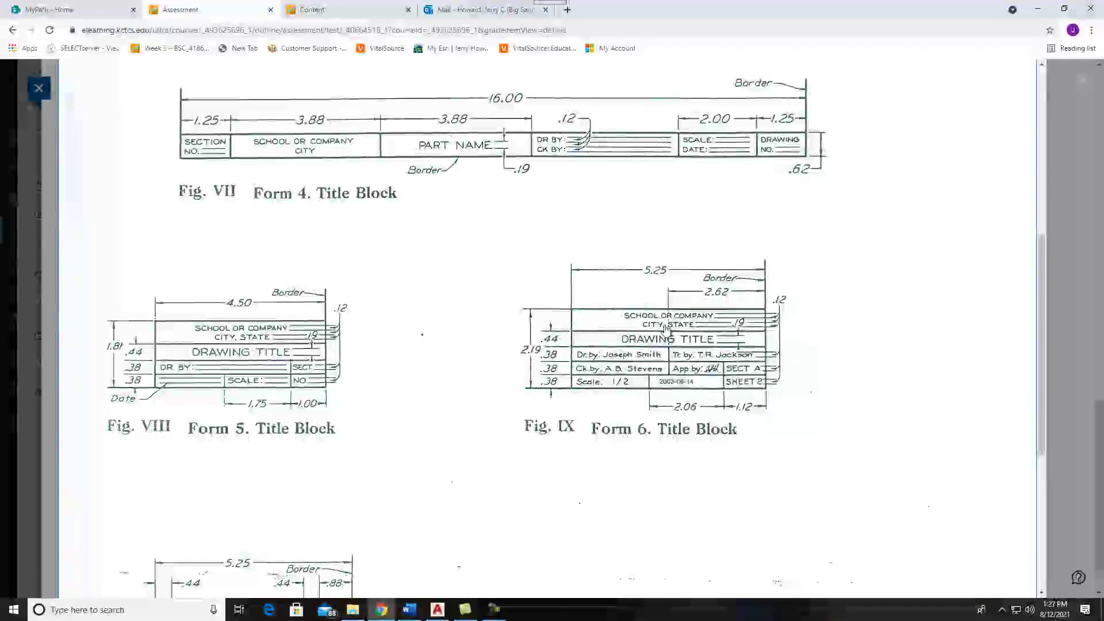
click(436, 616)
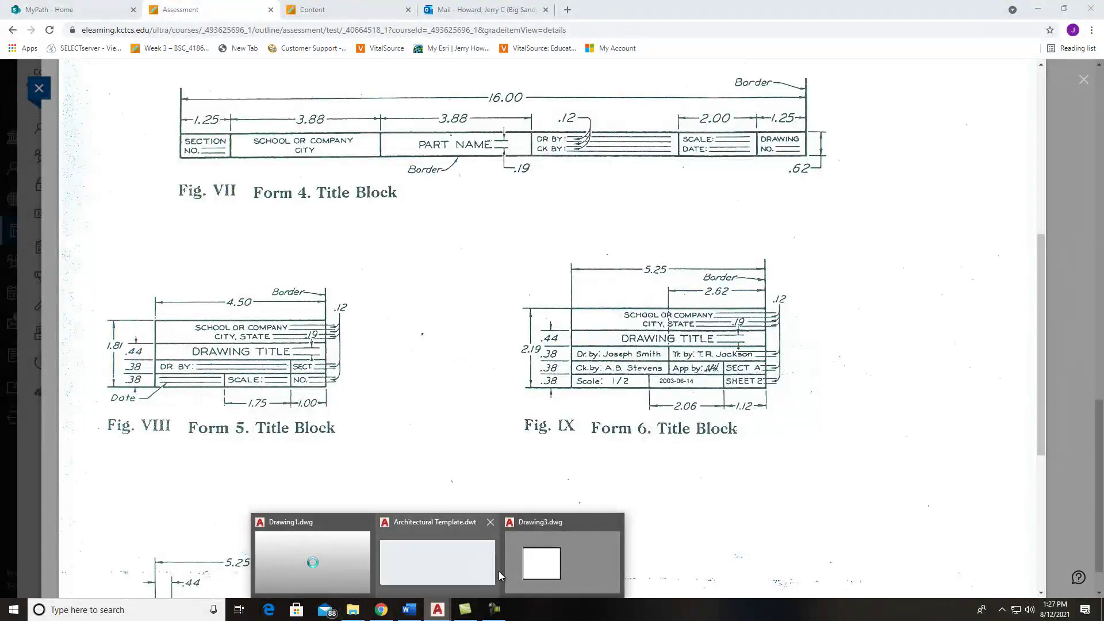
click(532, 562)
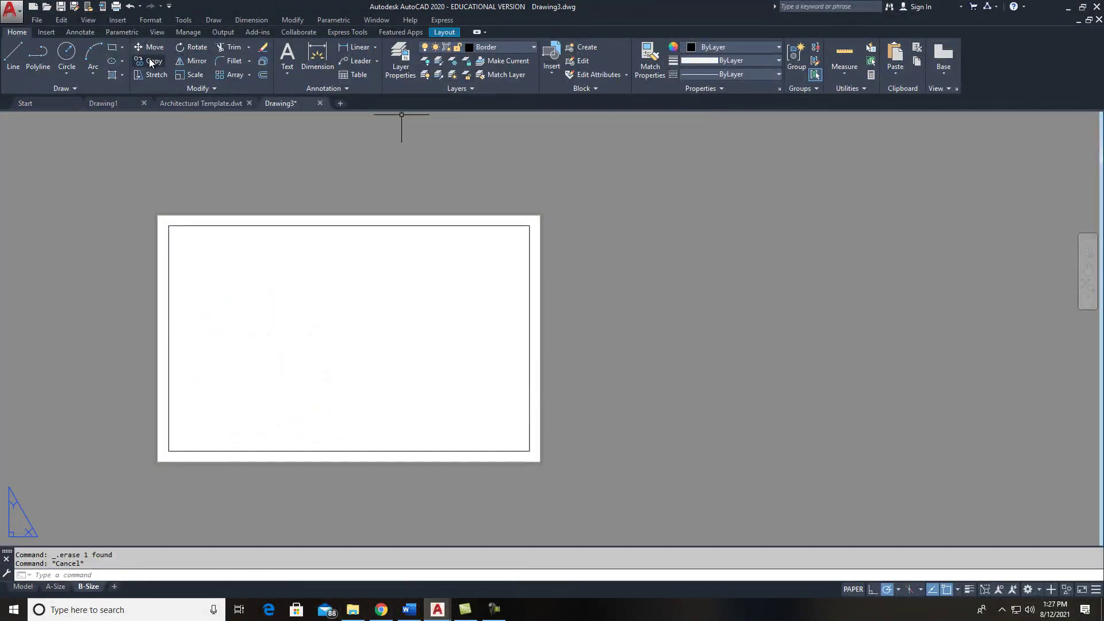
- Draw the title block rectangle from the border's lower-right corner to @-5.25,2.19, checking the Form 6 dimensions in Chrome
click(112, 47)
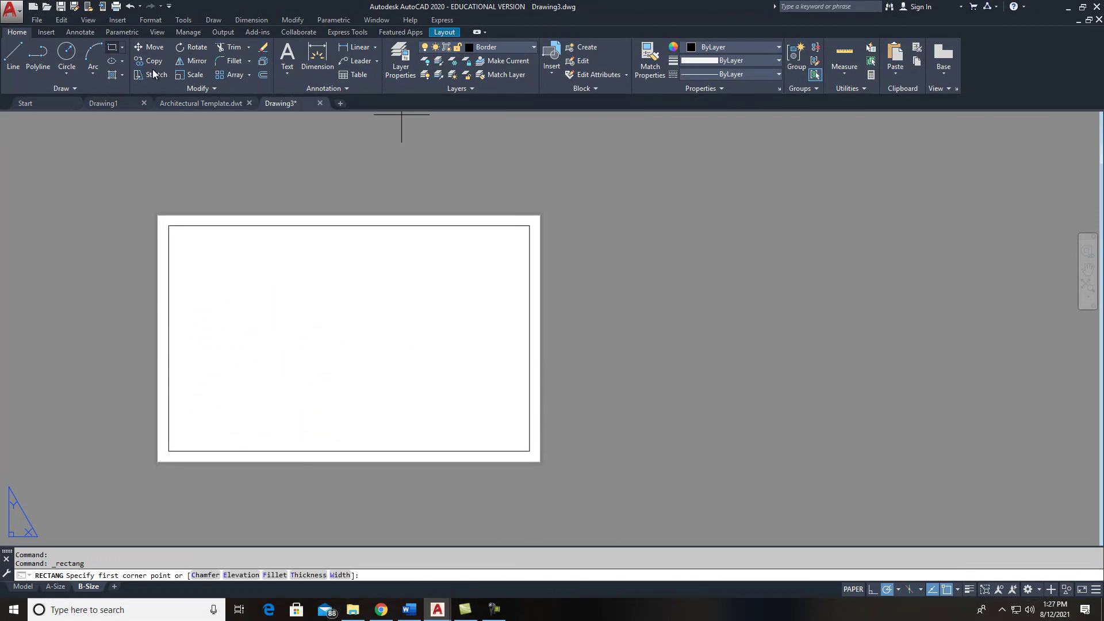
click(529, 451)
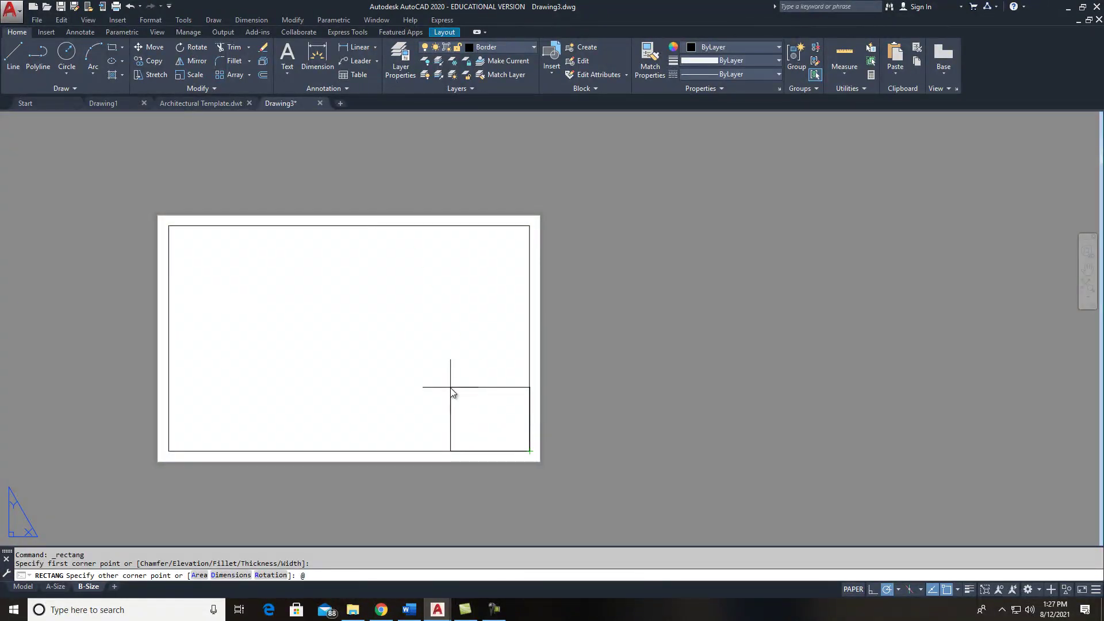
text(@-5.)
click(381, 610)
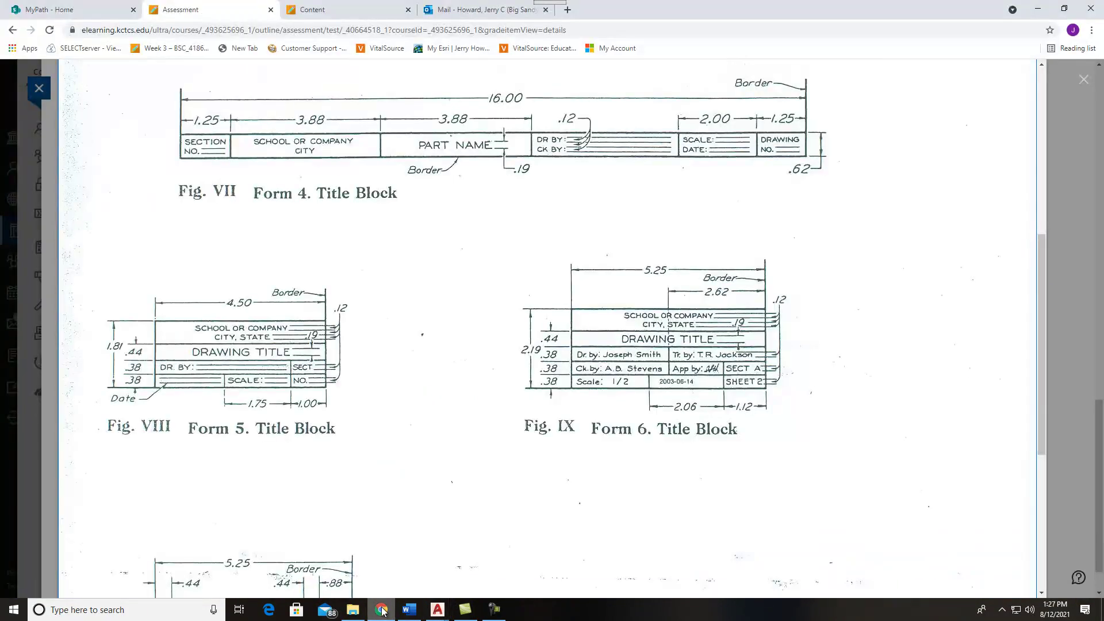
click(381, 609)
text(.)
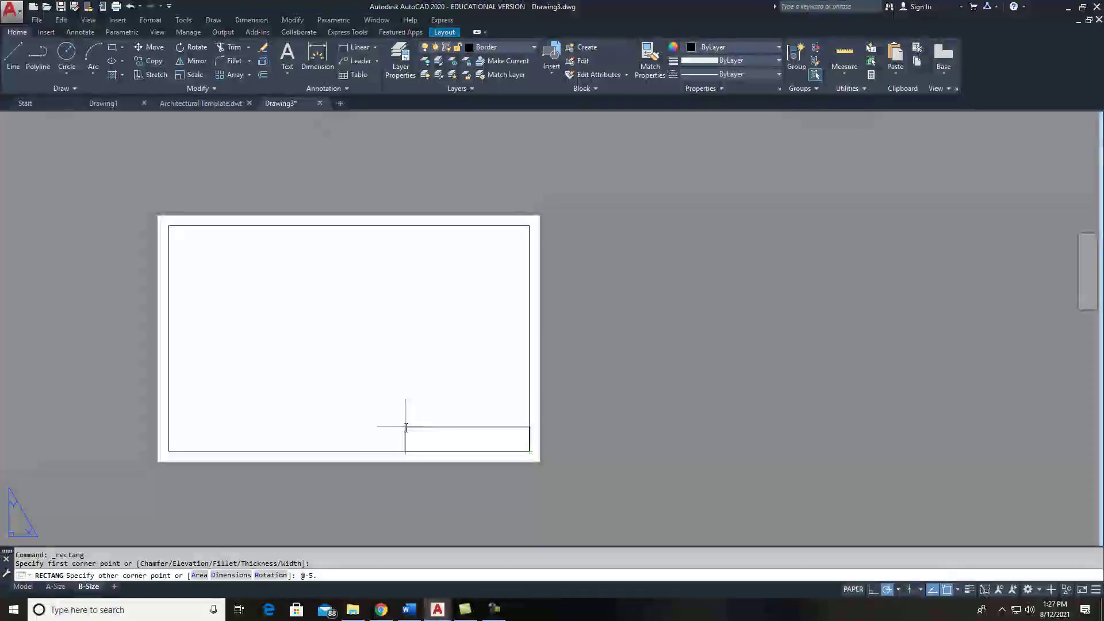
text(.25,)
click(384, 612)
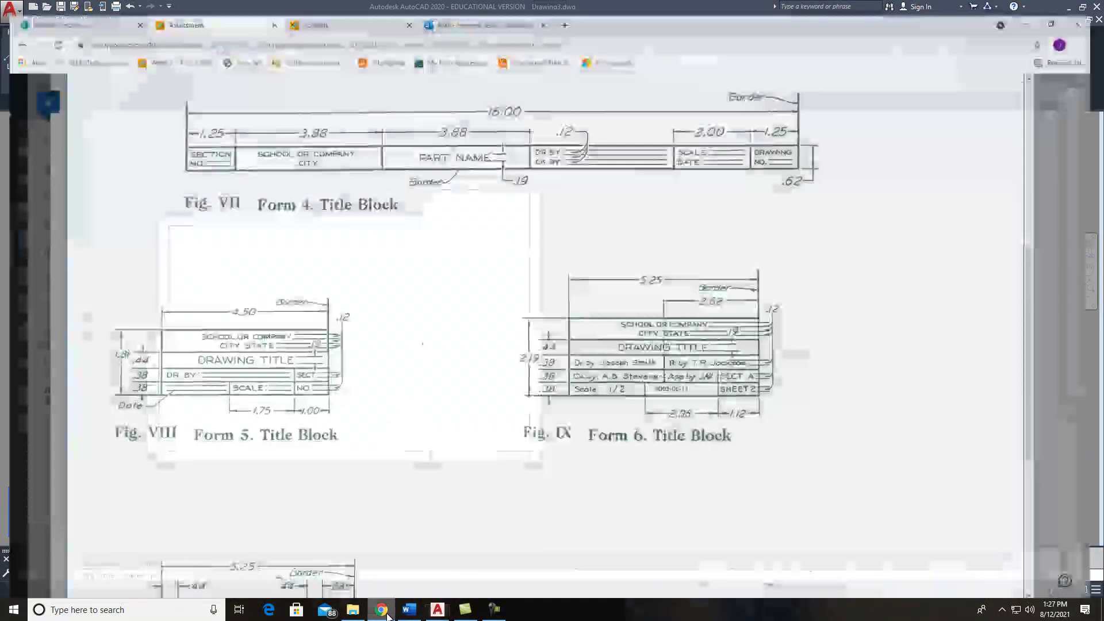
click(381, 610)
text(2.)
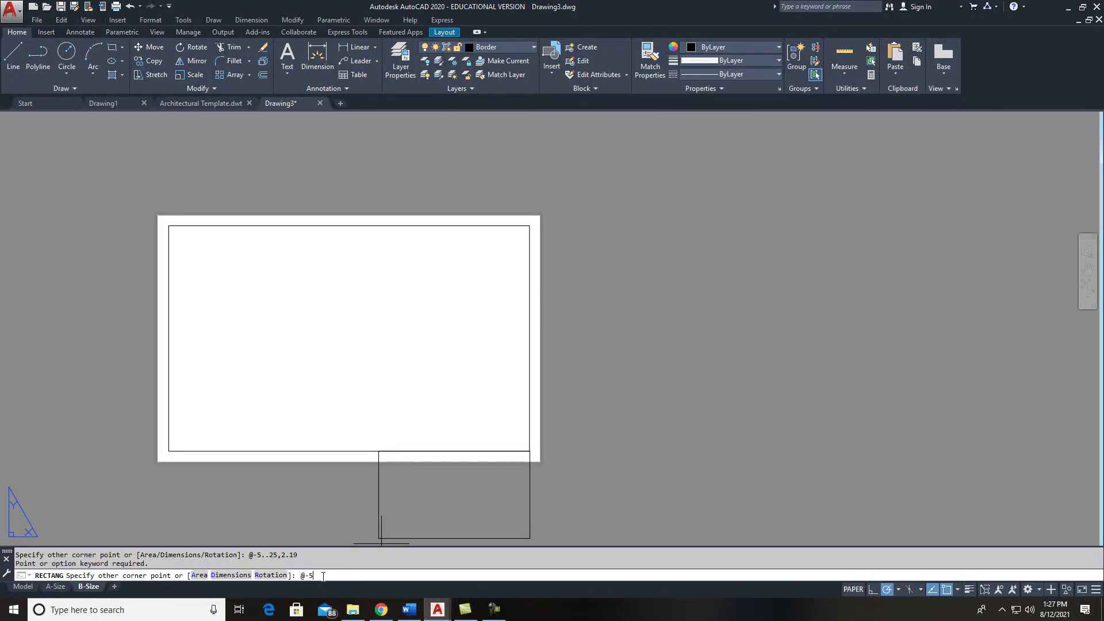
text(25,2.19)
key(Return)
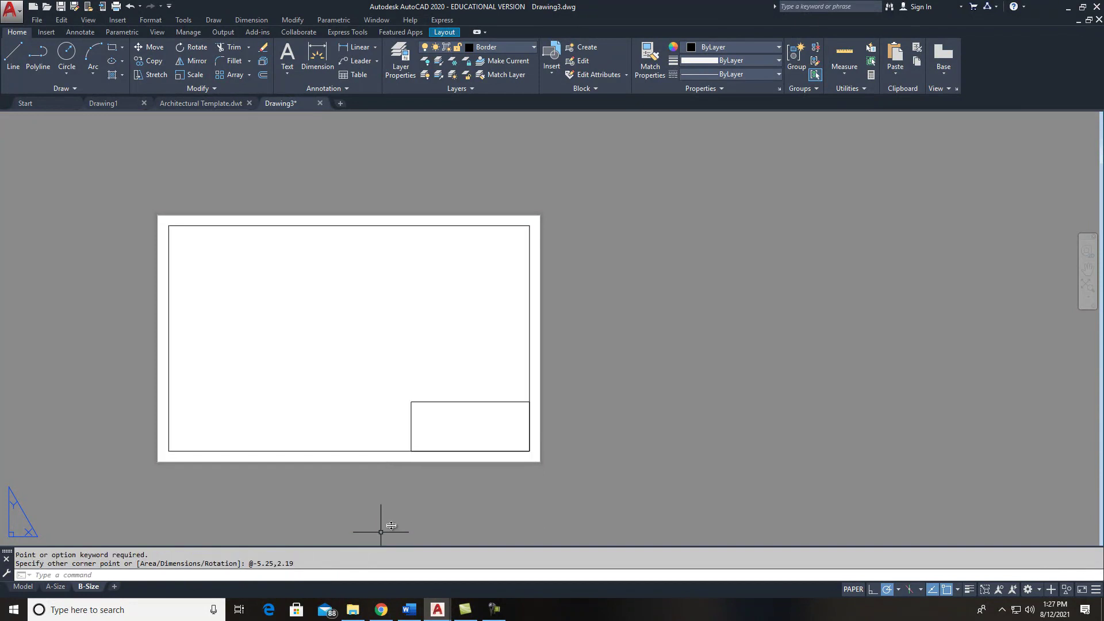
key(Escape)
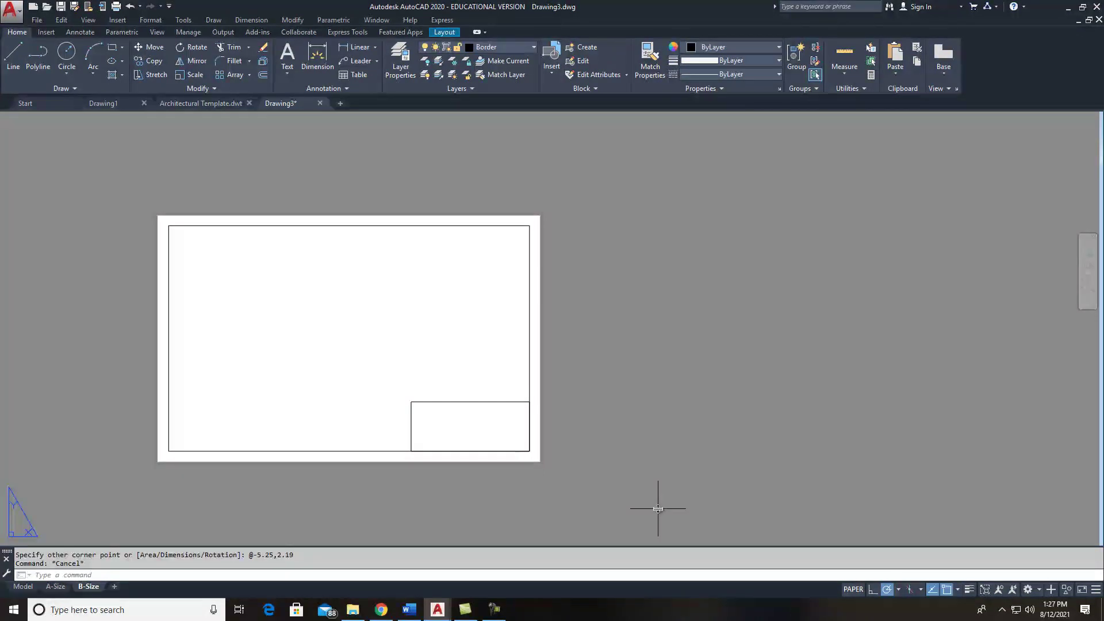
- Show lineweights to check the border thickness, toggle the LineWeight option in the status bar customization, and hide lineweights again
click(970, 594)
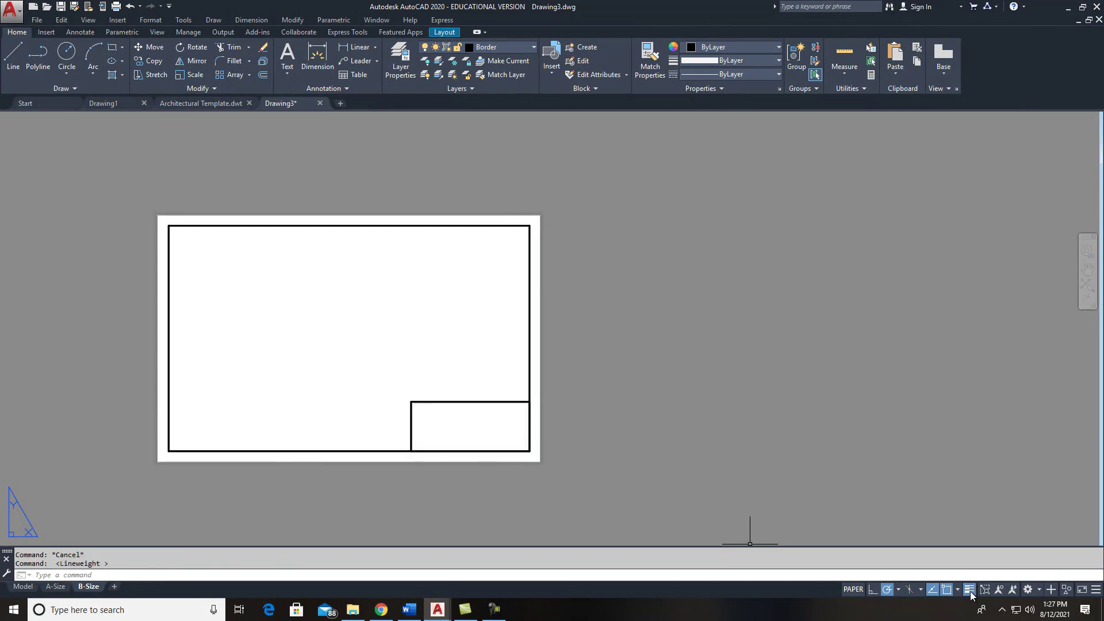
click(970, 593)
click(970, 594)
click(1095, 590)
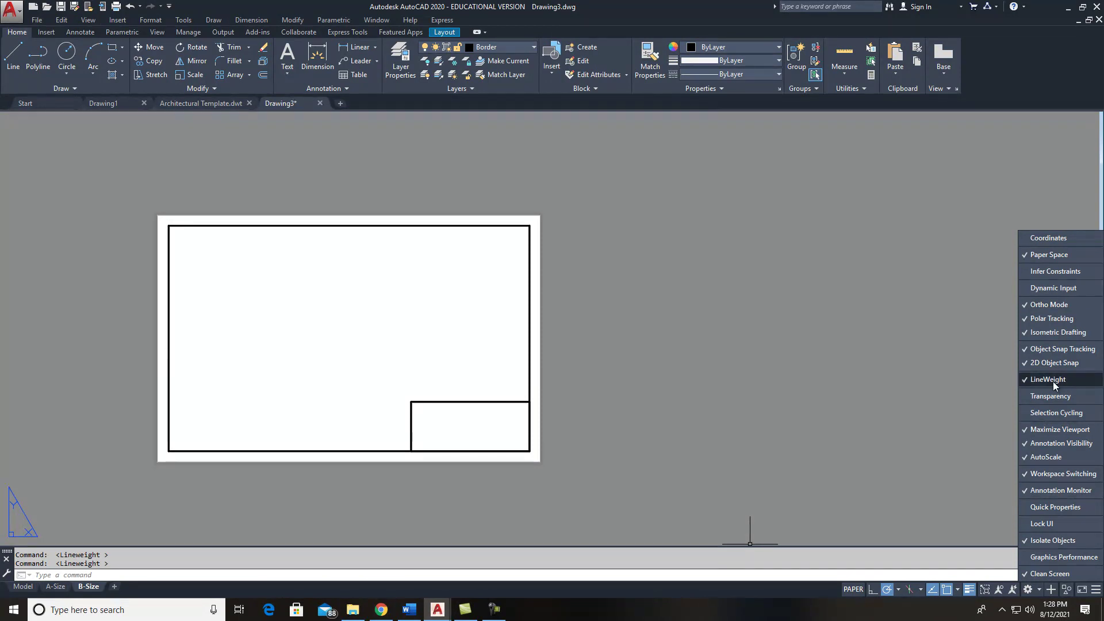
click(1034, 381)
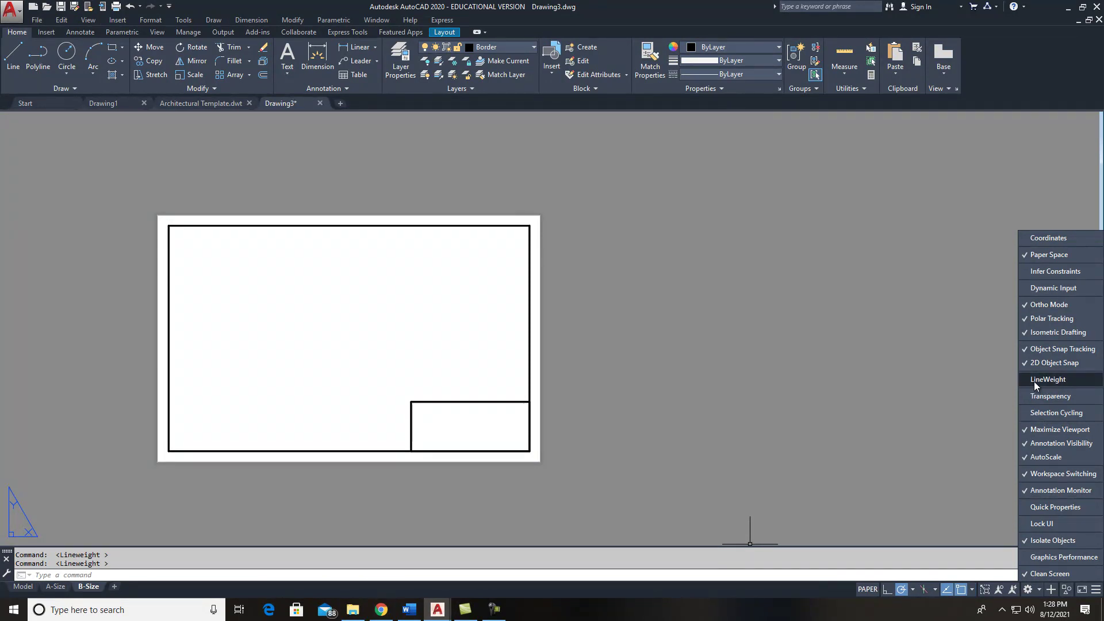
click(1033, 381)
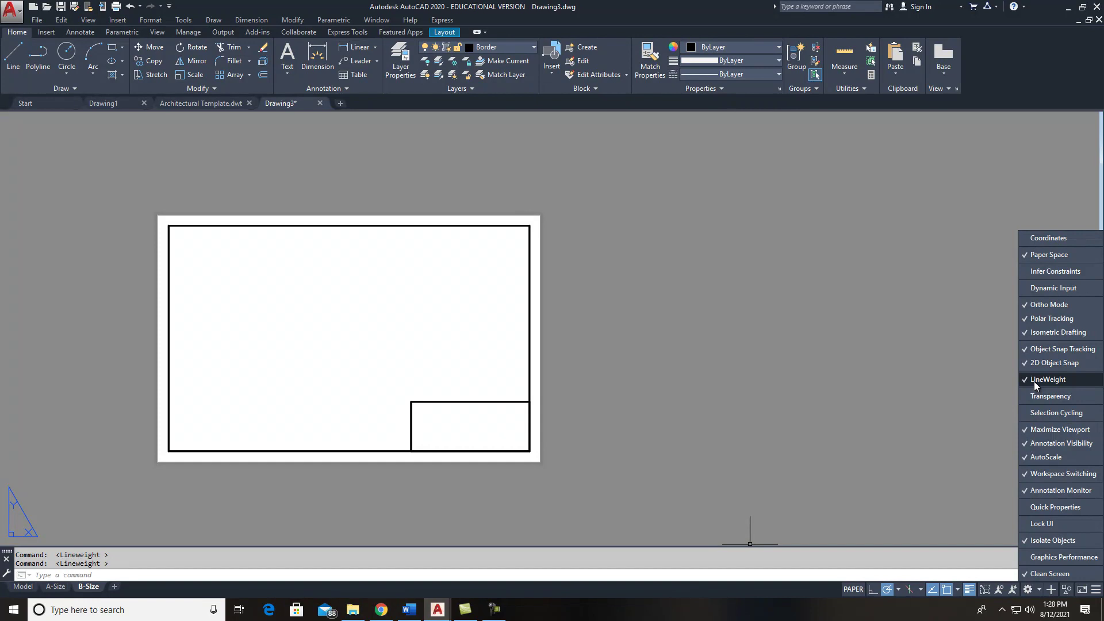
click(969, 590)
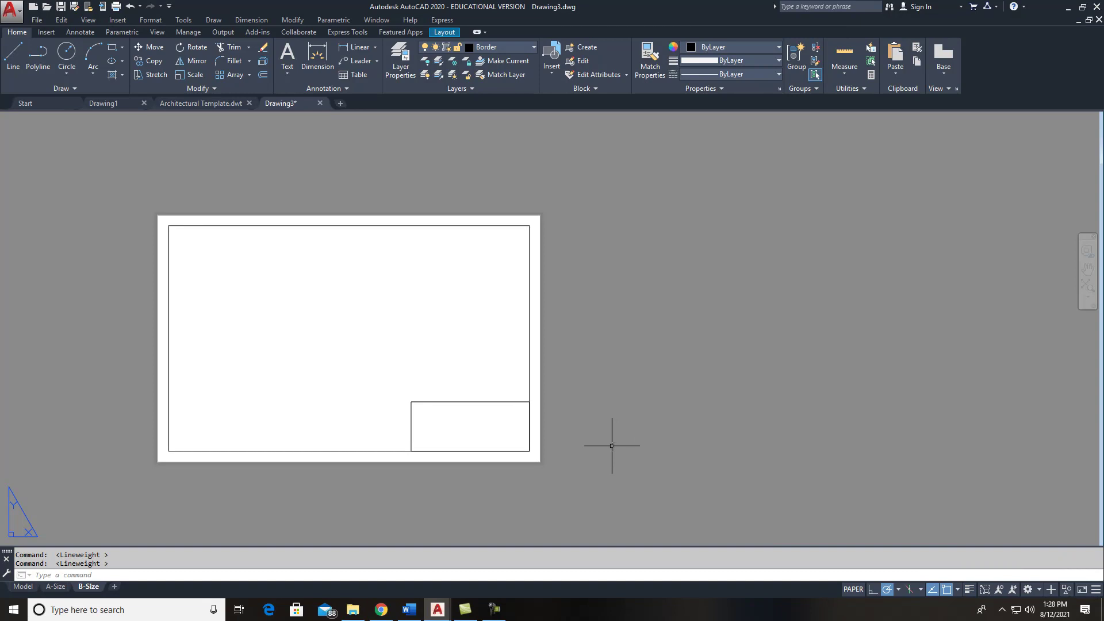
- Check the Form 6 row heights in Chrome, return to Drawing3.dwg, and explode the title block rectangle into separate lines
scroll(480, 456, up, 4)
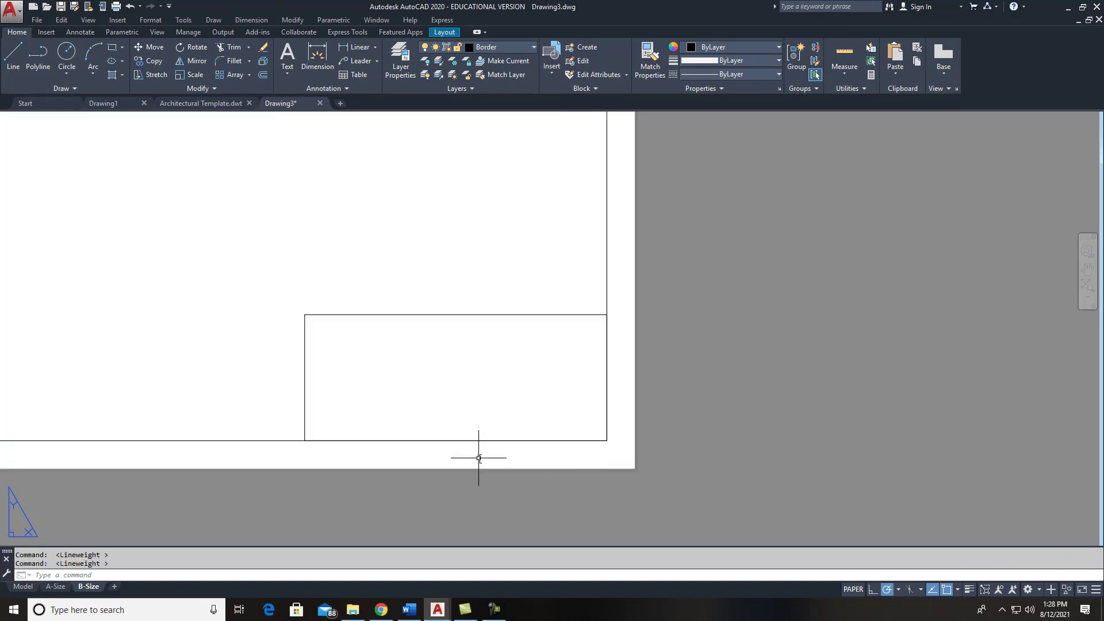
click(381, 609)
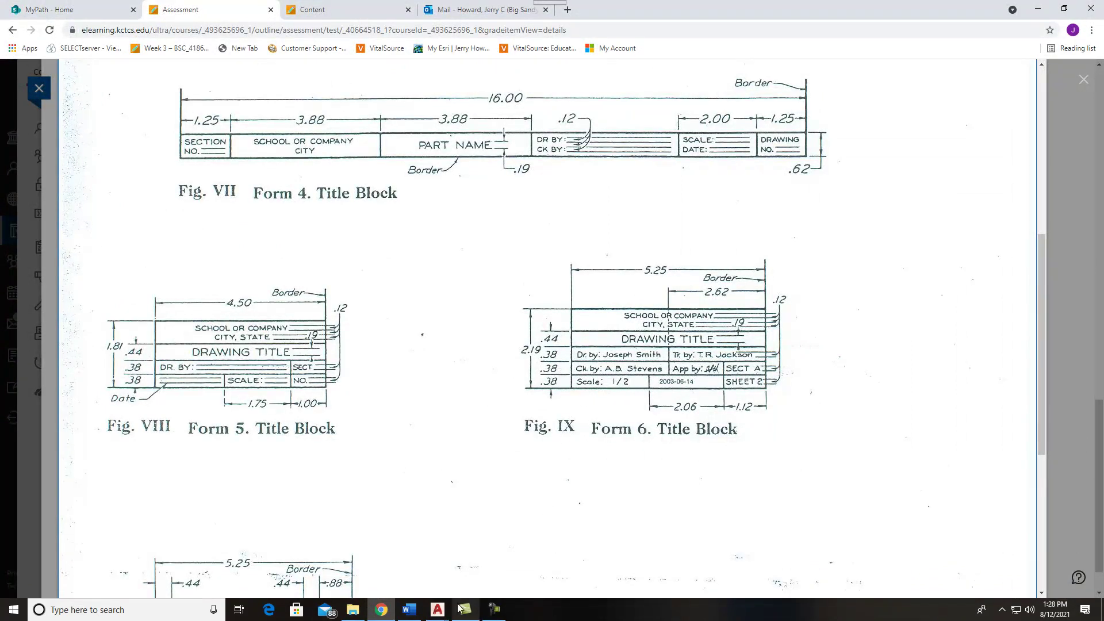
mouse_move(438, 613)
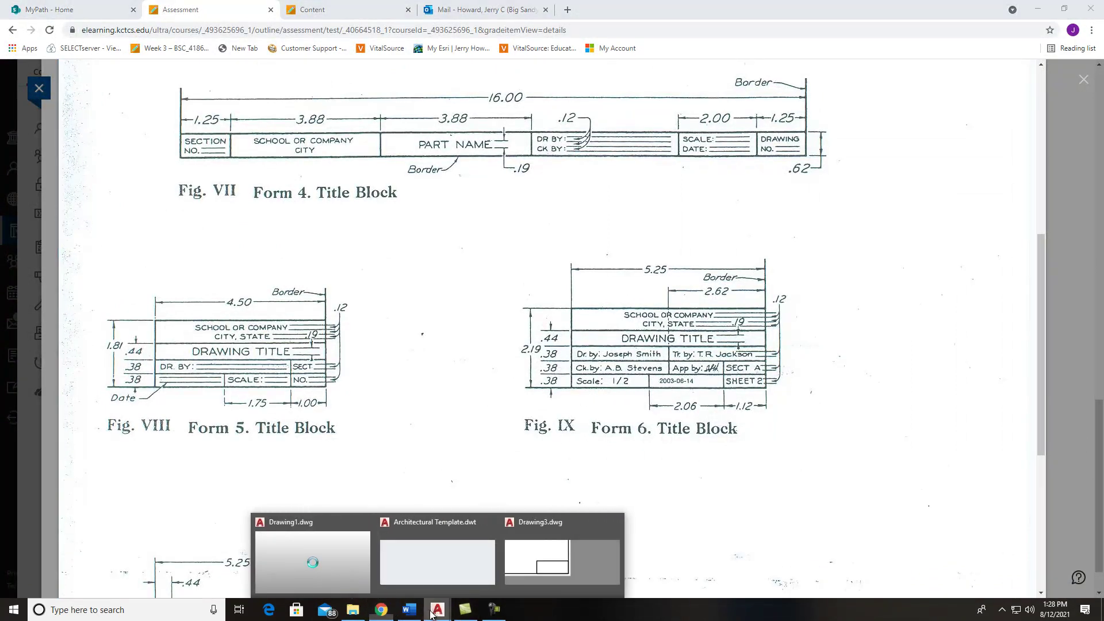
click(529, 569)
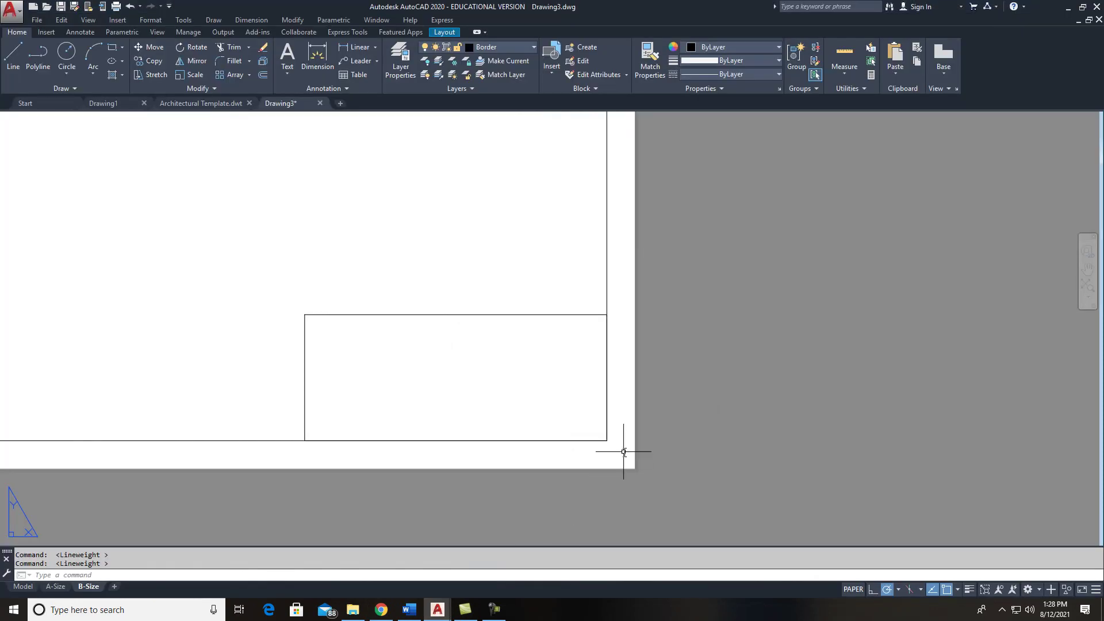
click(517, 312)
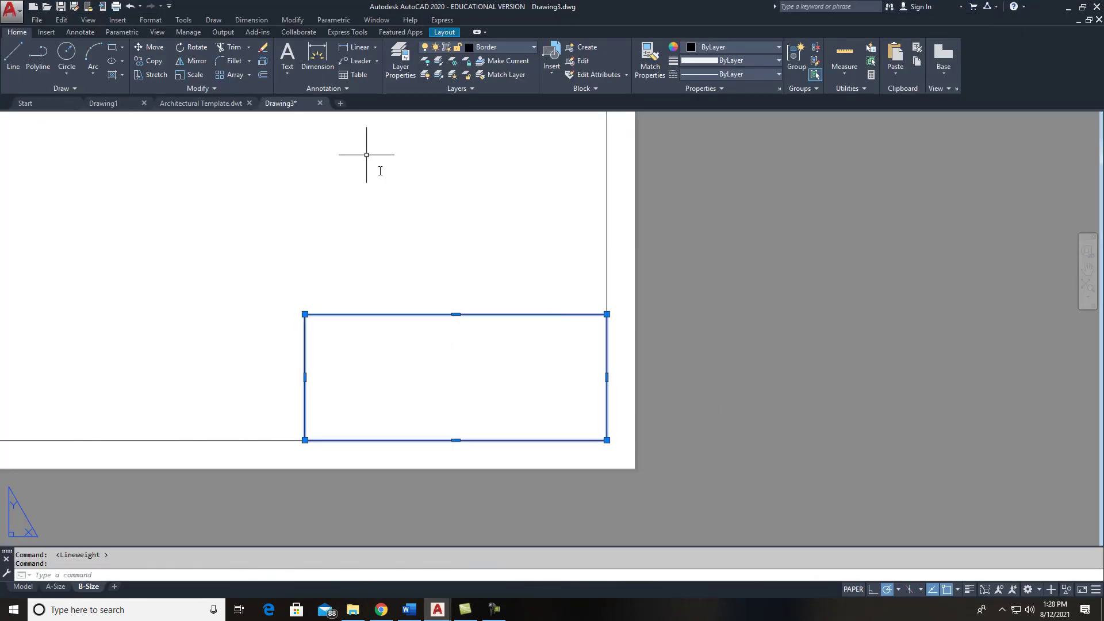
click(262, 61)
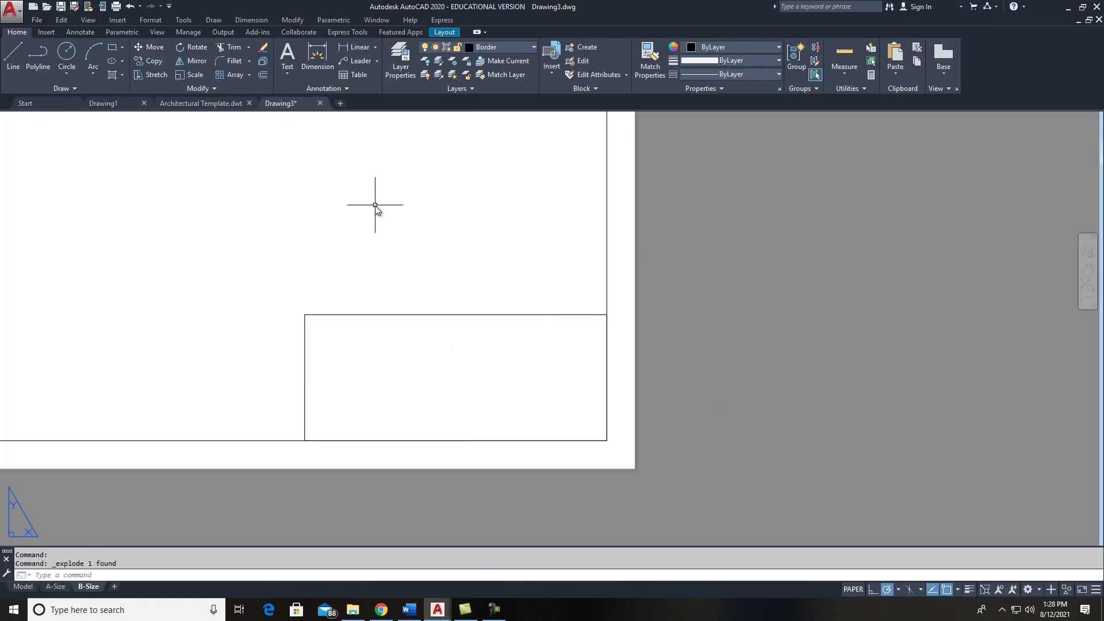
- Offset the title block's bottom line upward three times in succession at 0.38 spacing to form the three lower rows
click(257, 74)
text(.3)
key(Return)
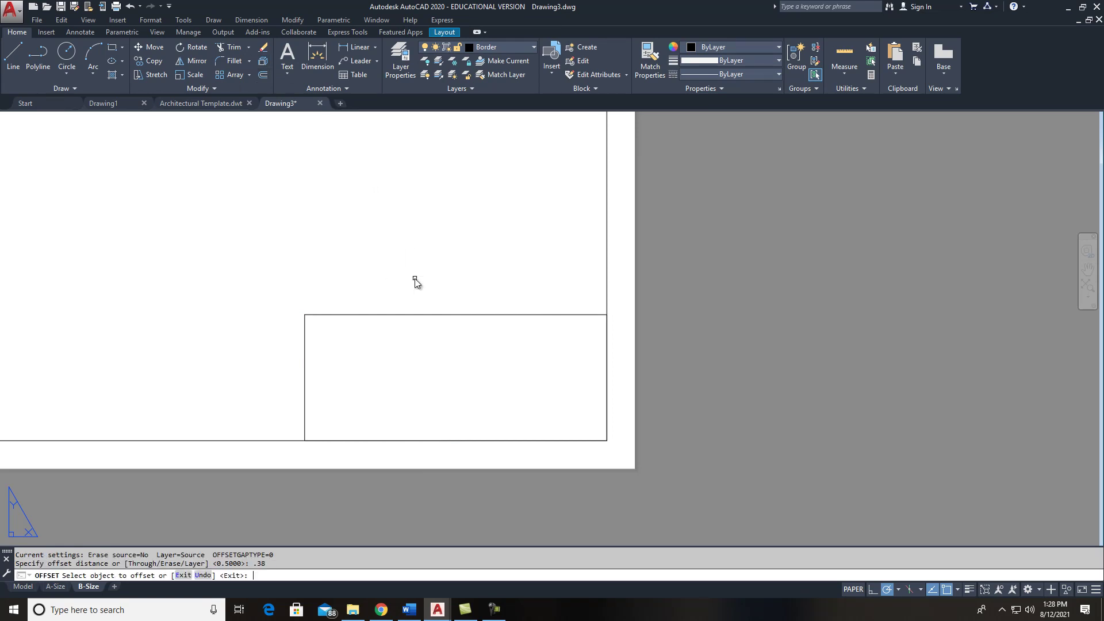
click(446, 441)
click(450, 418)
click(452, 419)
click(460, 403)
click(461, 397)
click(472, 373)
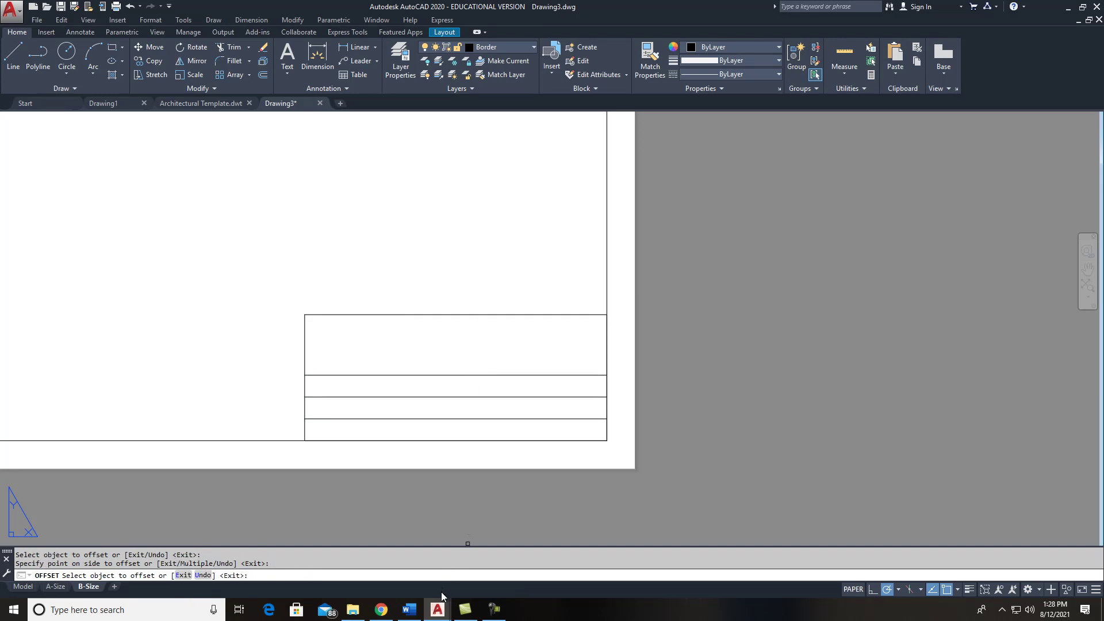
key(Return)
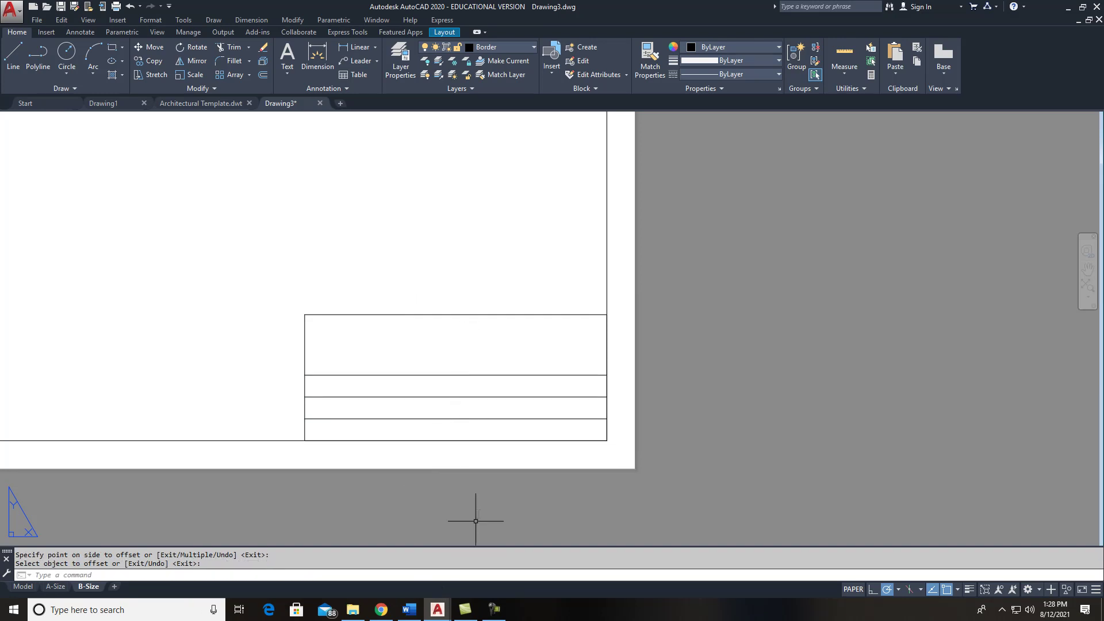
- Check the drawing title row height in Chrome and offset the uppermost row line 0.44 upward in the title block
click(381, 611)
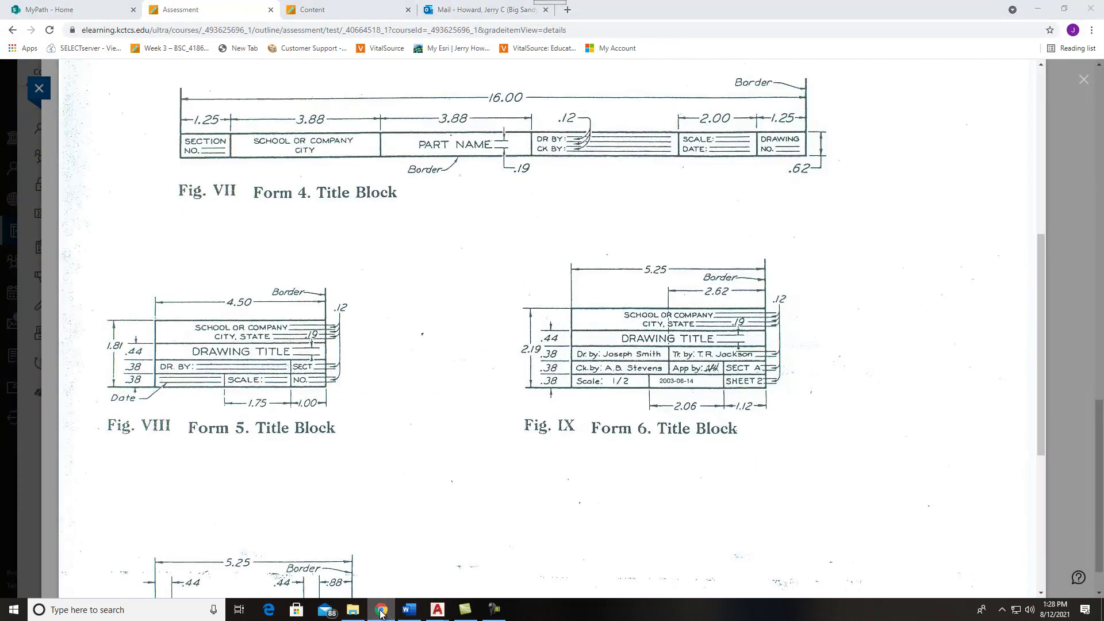
click(381, 611)
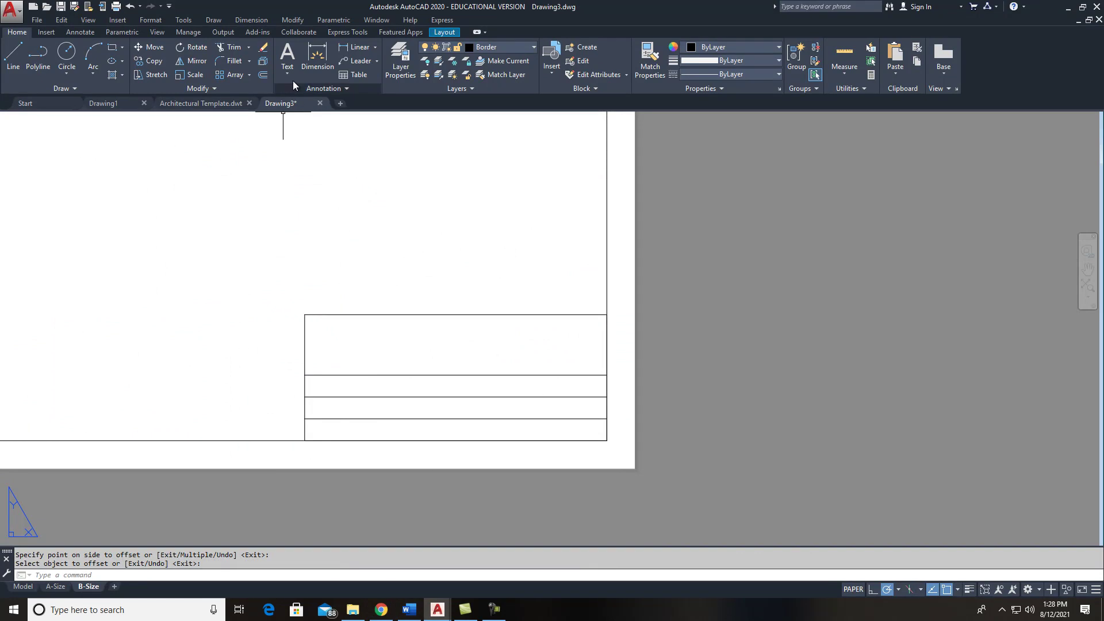
click(265, 77)
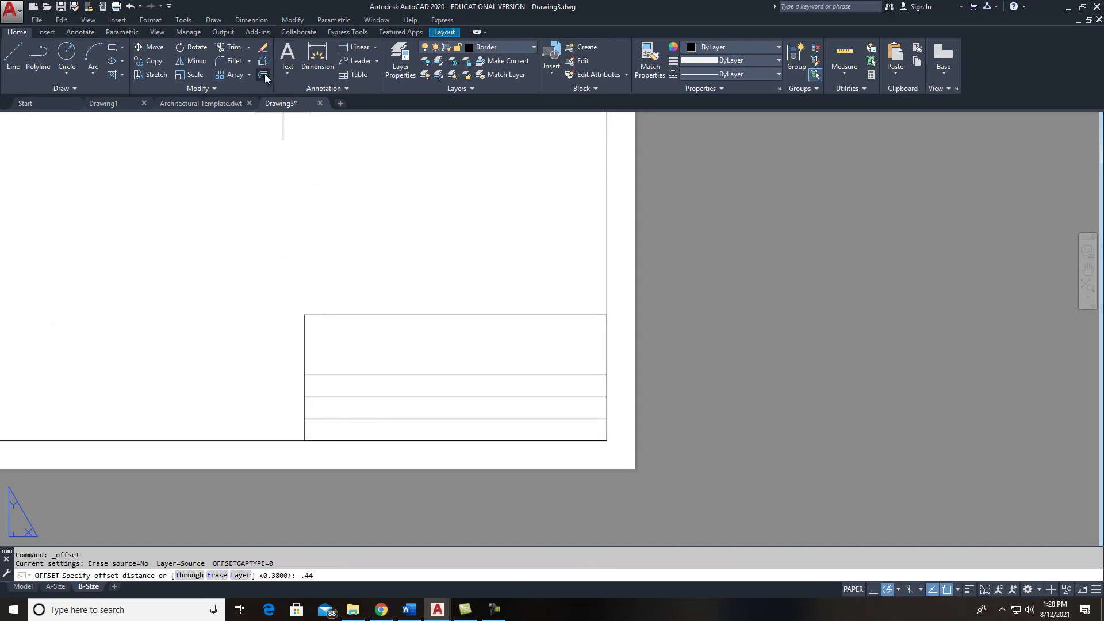
text(.44)
key(Return)
click(393, 375)
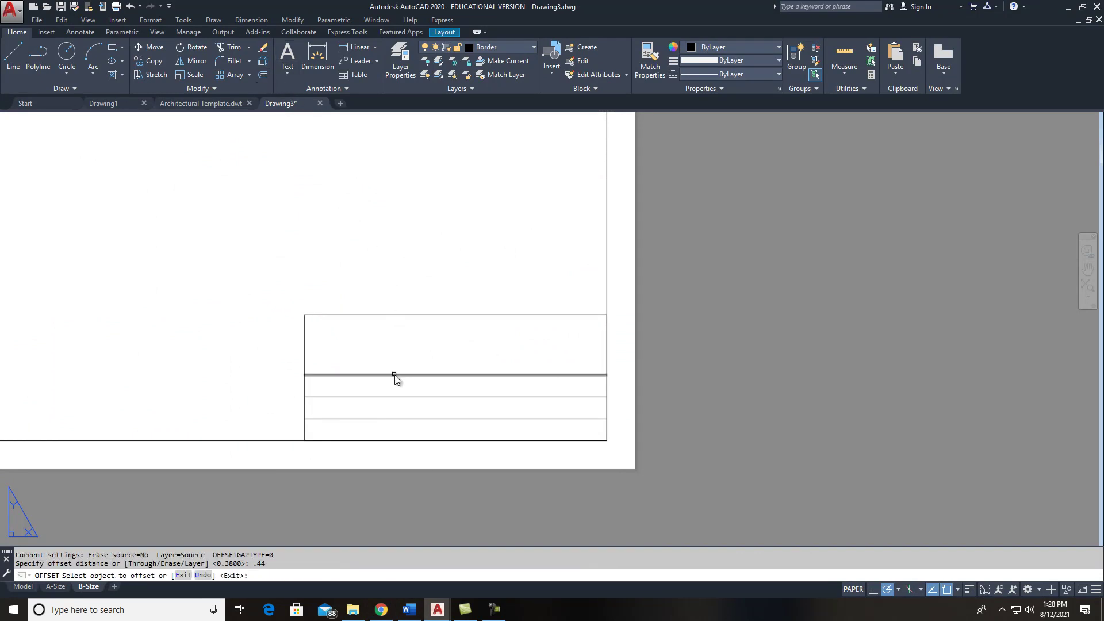
click(401, 353)
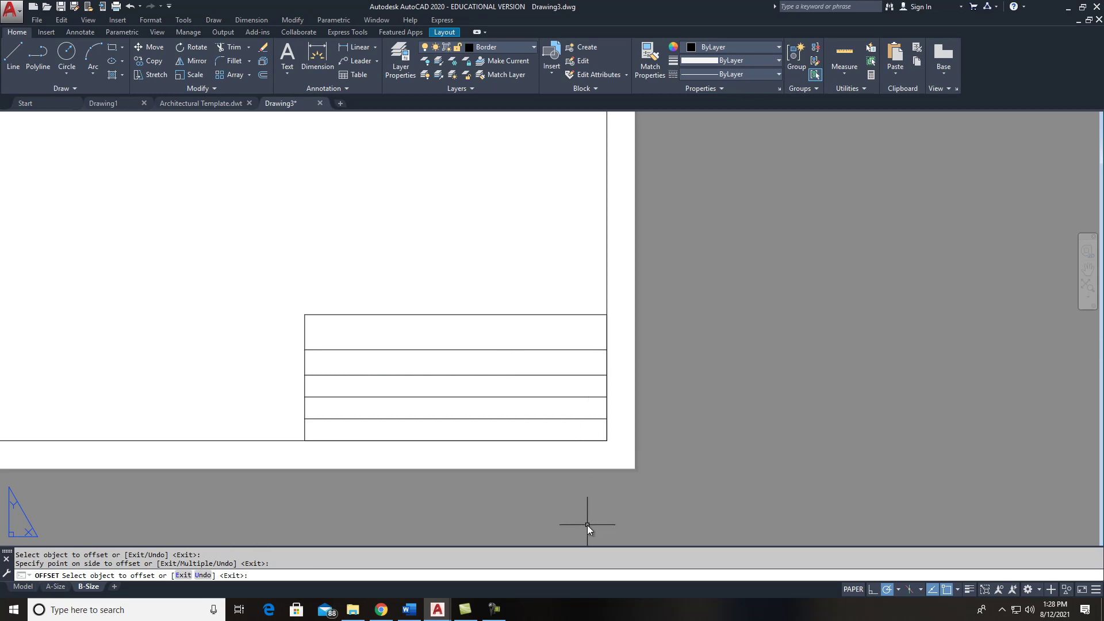
key(Escape)
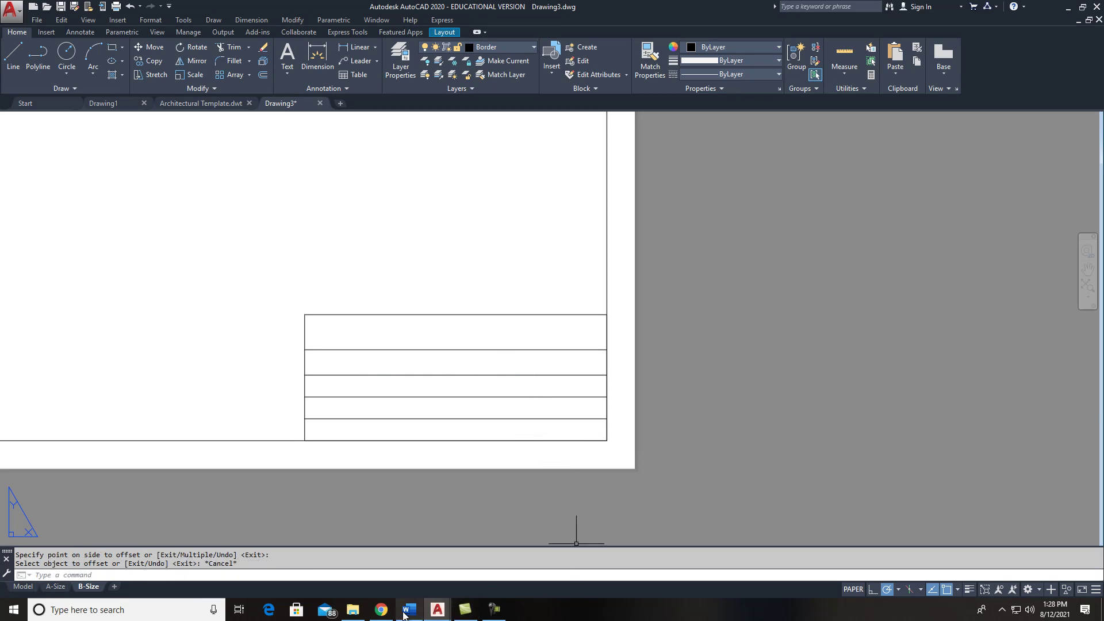
- Examine the Form 6 title block's lower column widths in Chrome and return to Drawing3.dwg
click(382, 611)
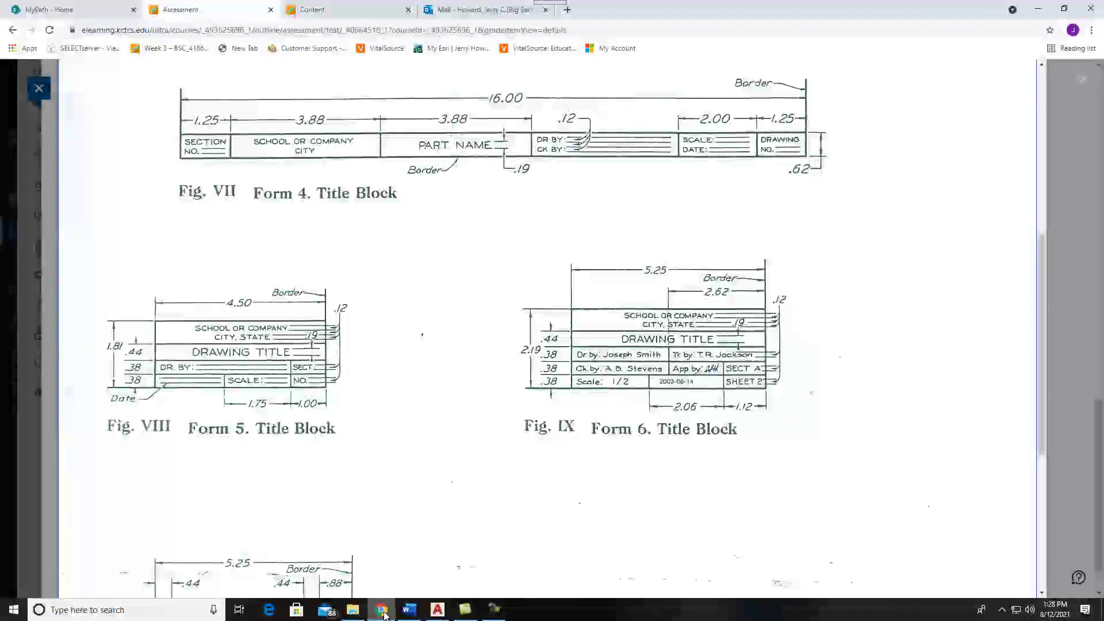
click(384, 615)
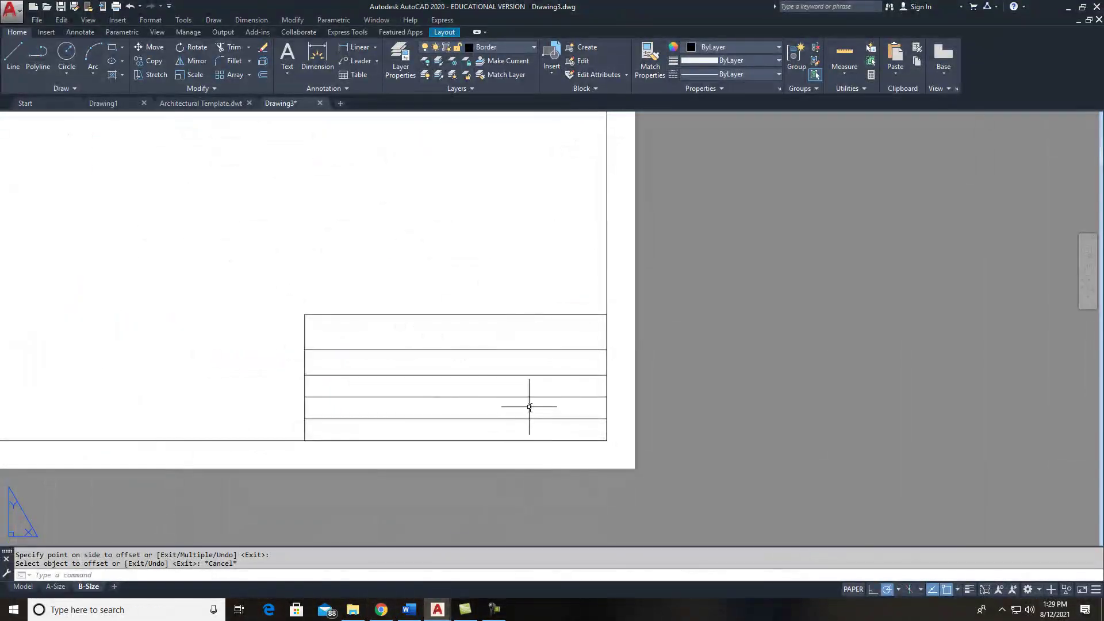
scroll(528, 408, down, 5)
middle_drag(528, 408, 525, 423)
scroll(500, 408, up, 4)
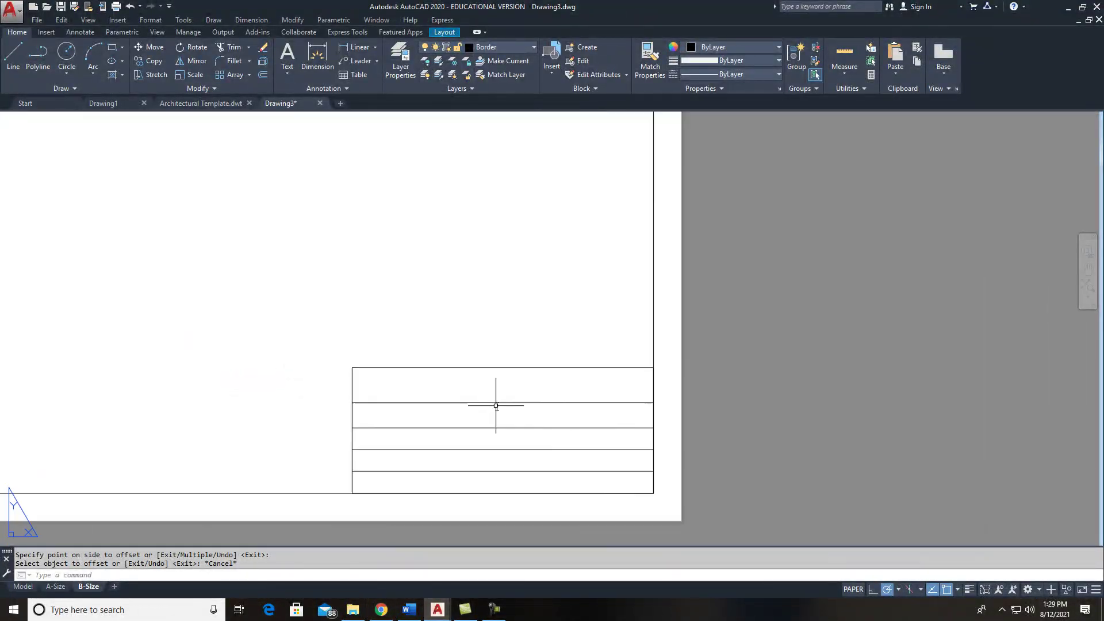
click(380, 609)
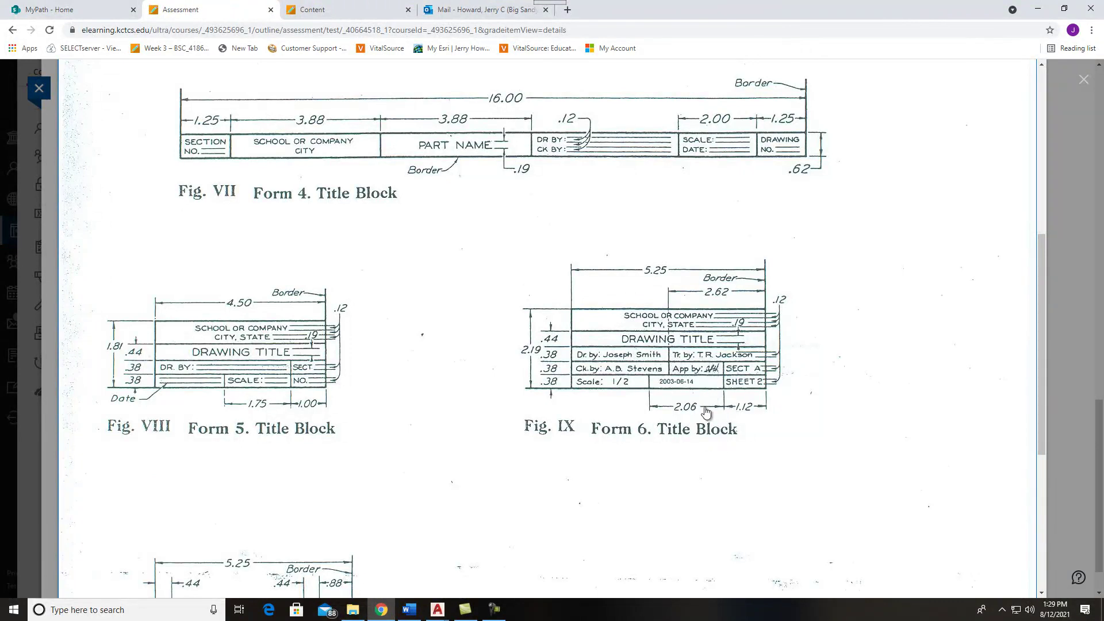
click(381, 610)
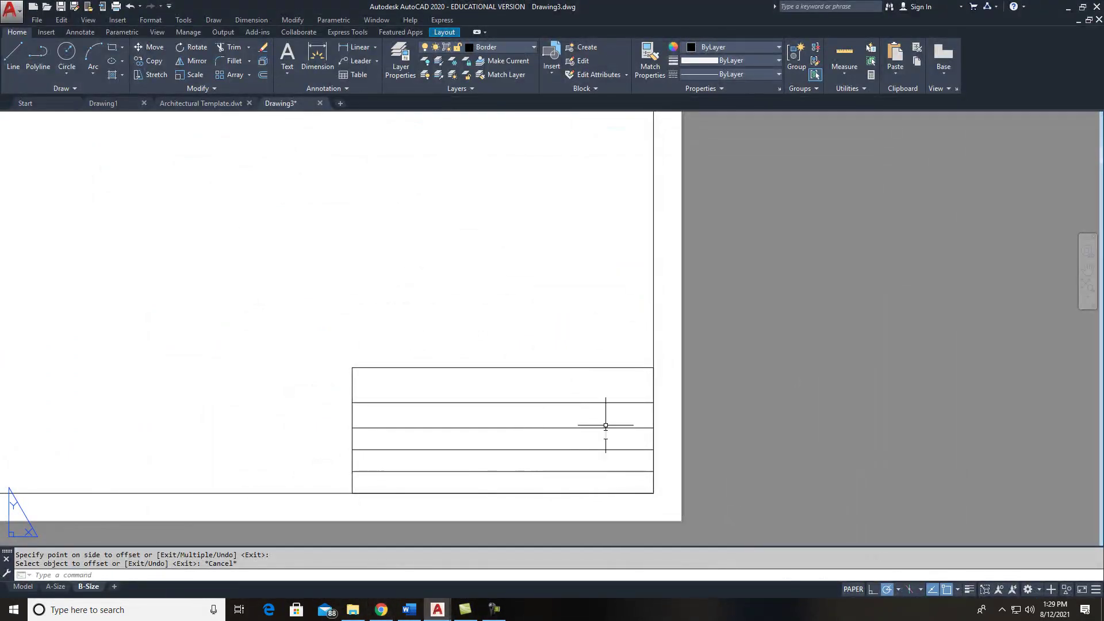
- Offset the title block's right edge 1.12 inward to form a vertical divider
click(266, 74)
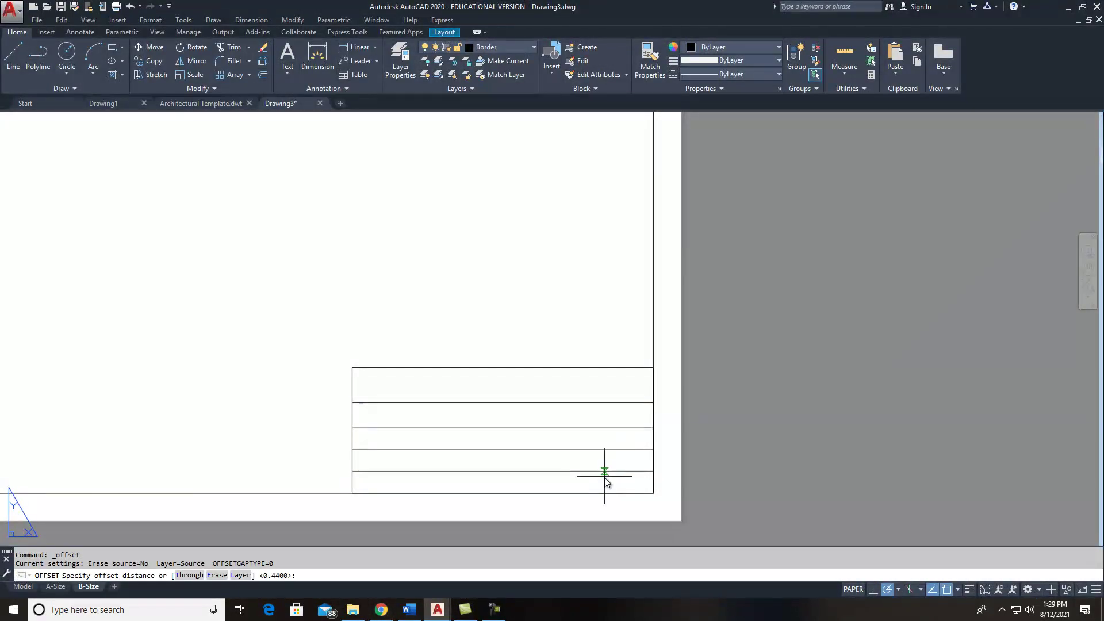
key(Return)
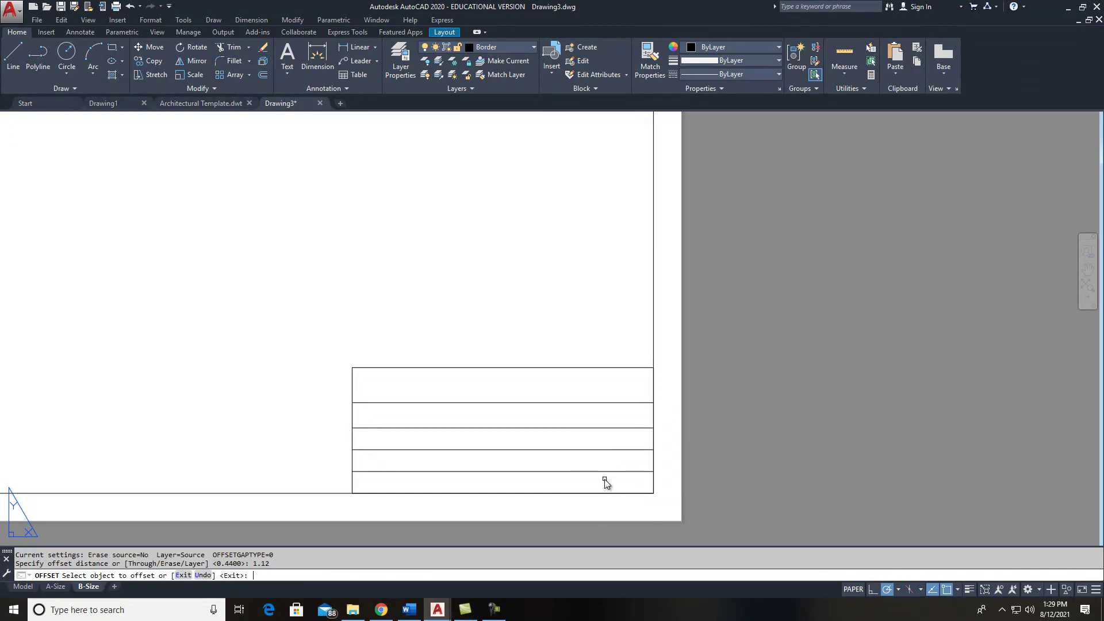
click(653, 463)
click(609, 467)
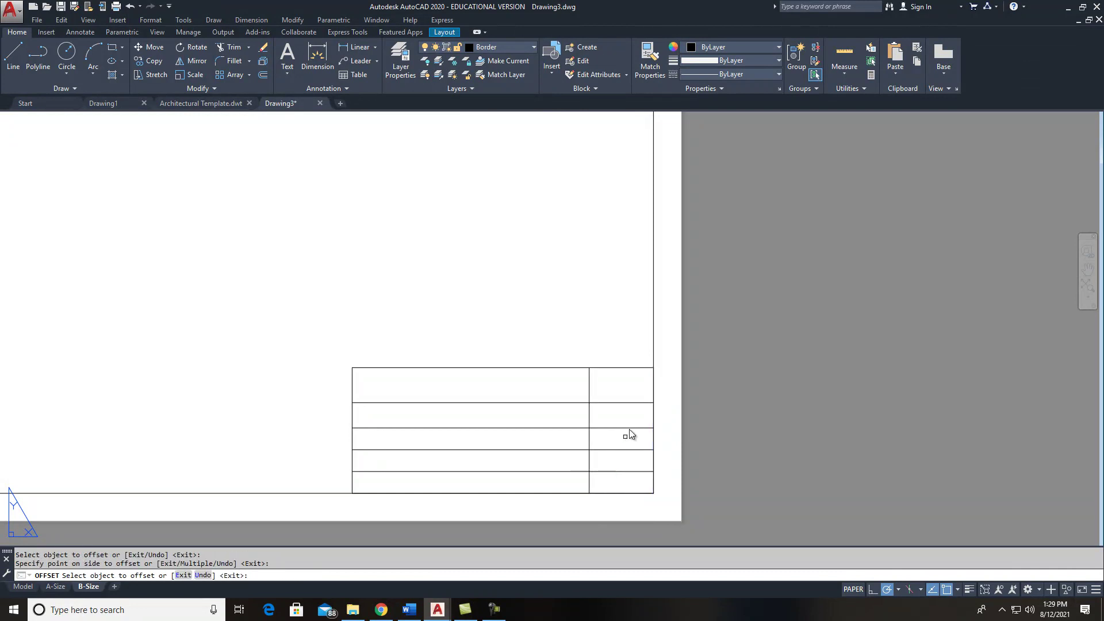
key(Escape)
- Shorten the new vertical divider from its upper end so that it spans only the two lowest title block rows
click(588, 377)
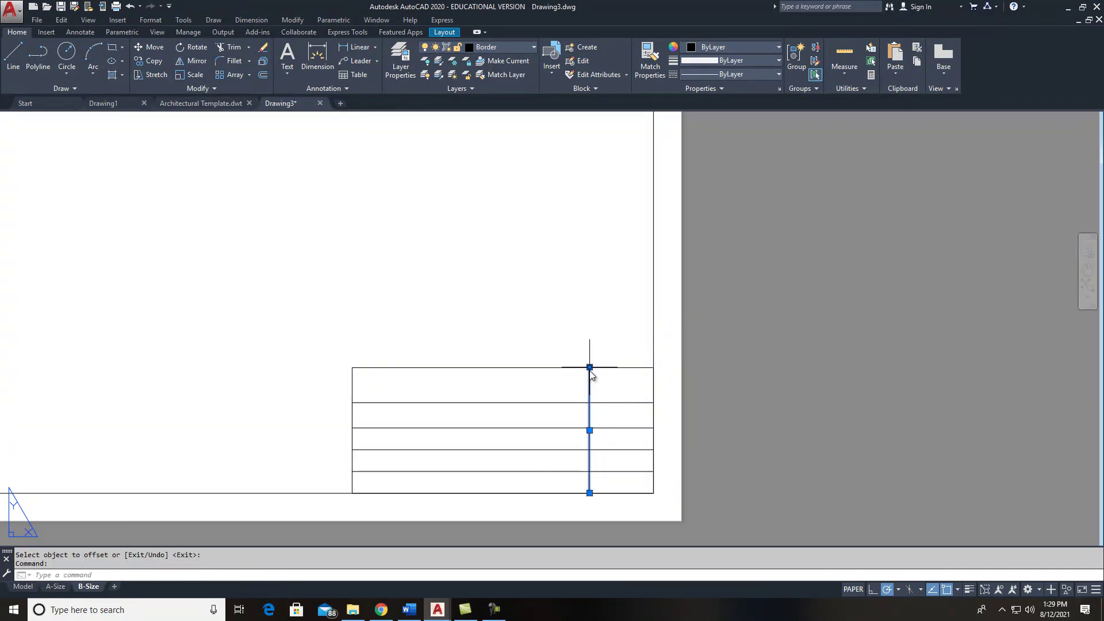
click(589, 368)
click(589, 449)
key(Escape)
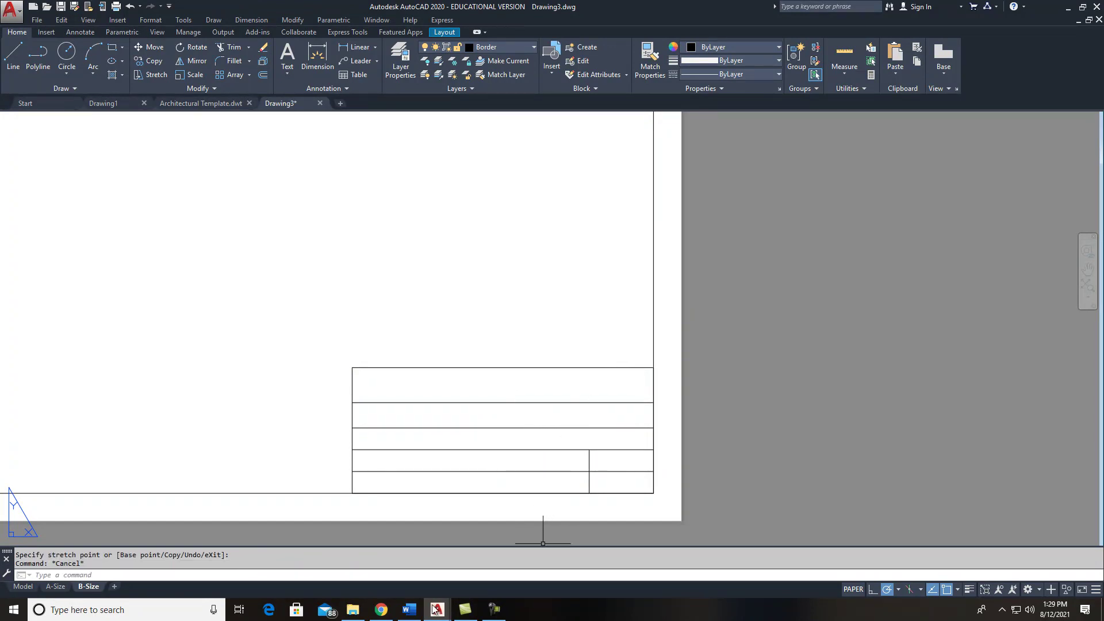
- Recheck the Form 6 title block in Chrome and return to the B-Size layout in AutoCAD
key(alt+Tab)
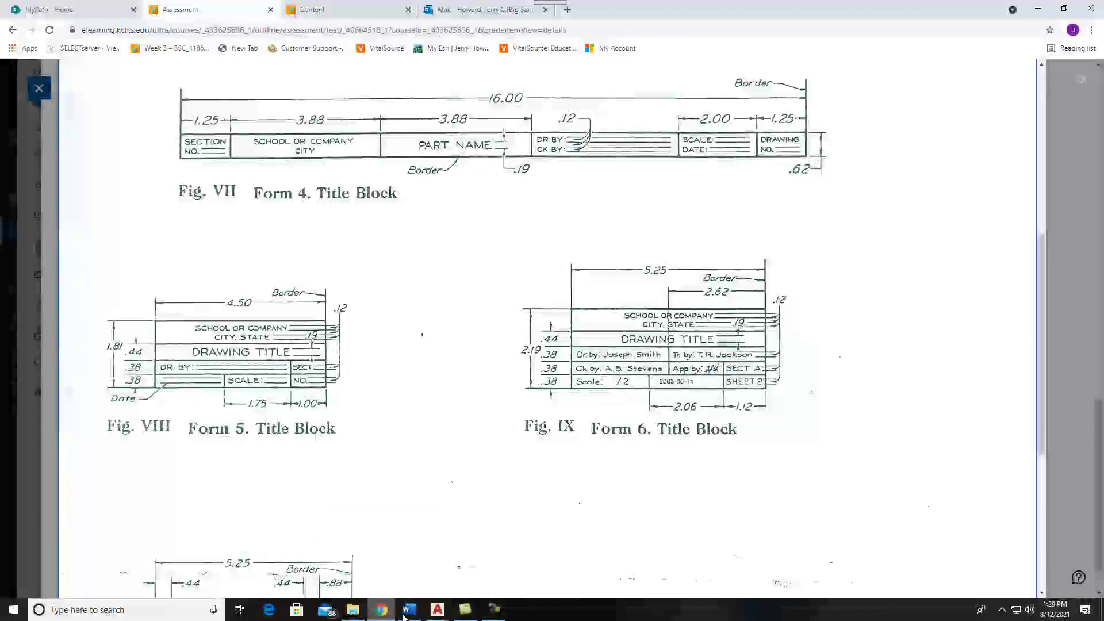
mouse_move(438, 610)
click(555, 555)
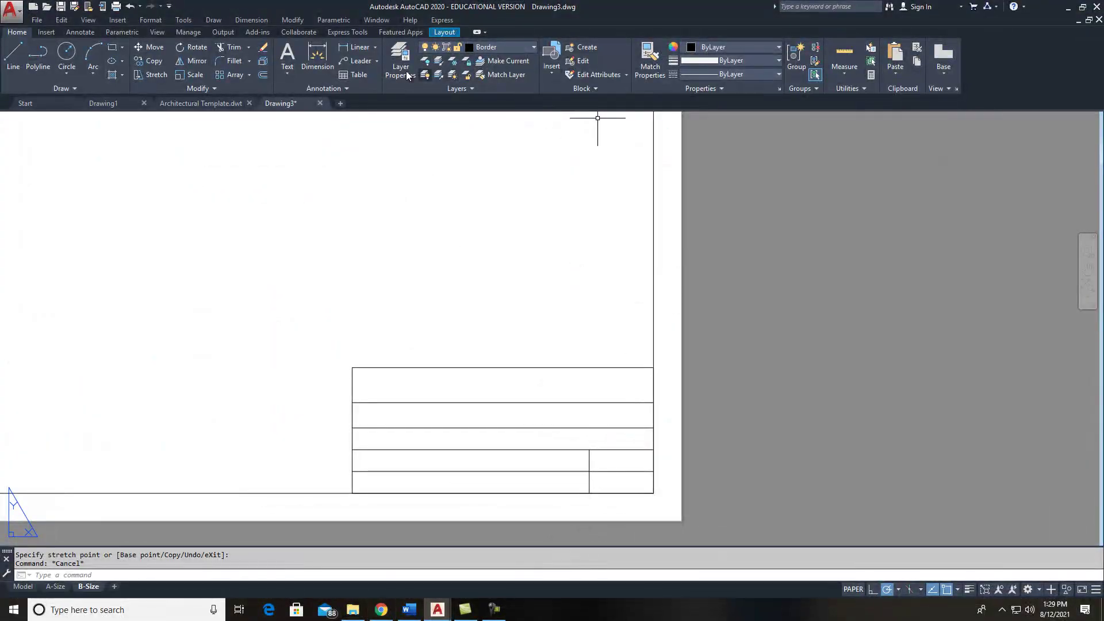
key(Escape)
- Turn on the lineweight display for the B-Size layout to inspect the border and title block line thickness
scroll(563, 339, down, 2)
scroll(562, 339, down, 2)
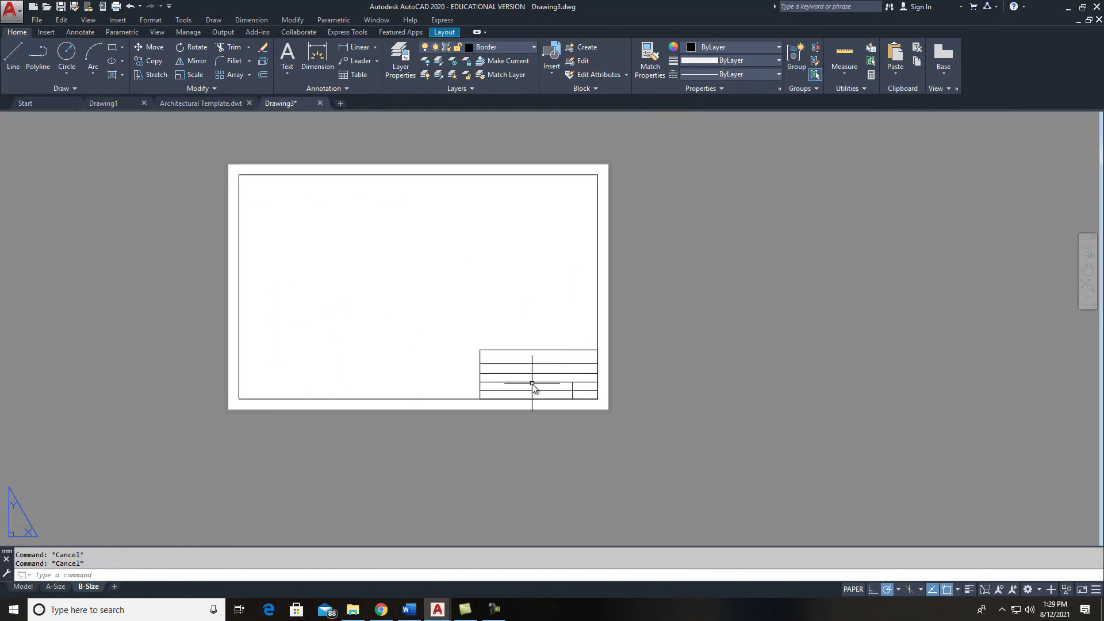
middle_drag(530, 339, 544, 364)
click(969, 590)
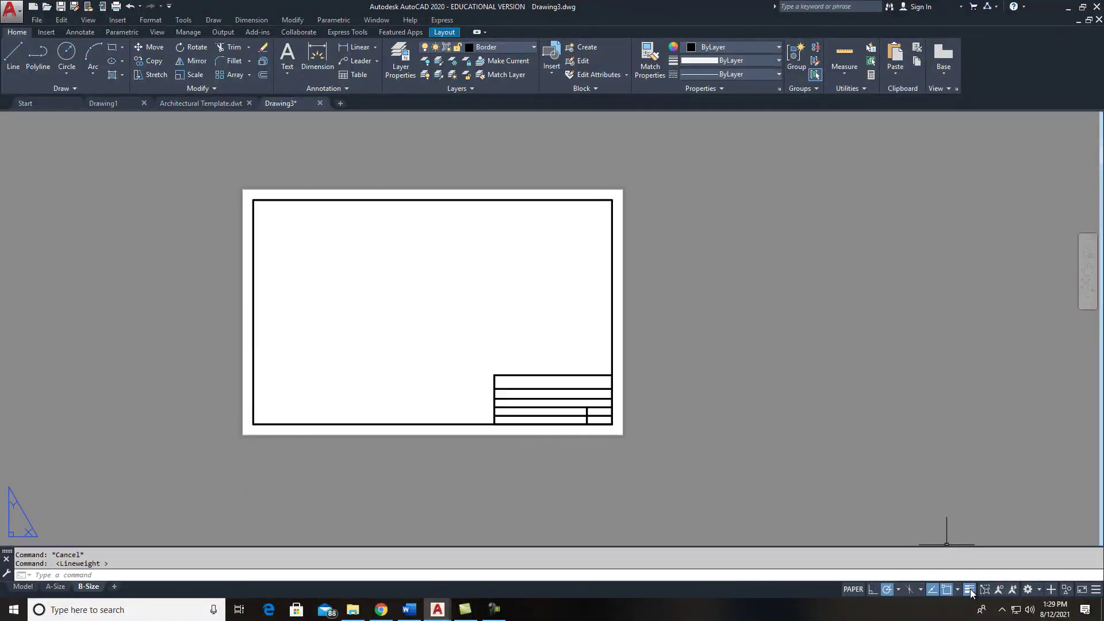
scroll(515, 381, up, 3)
middle_drag(584, 399, 406, 319)
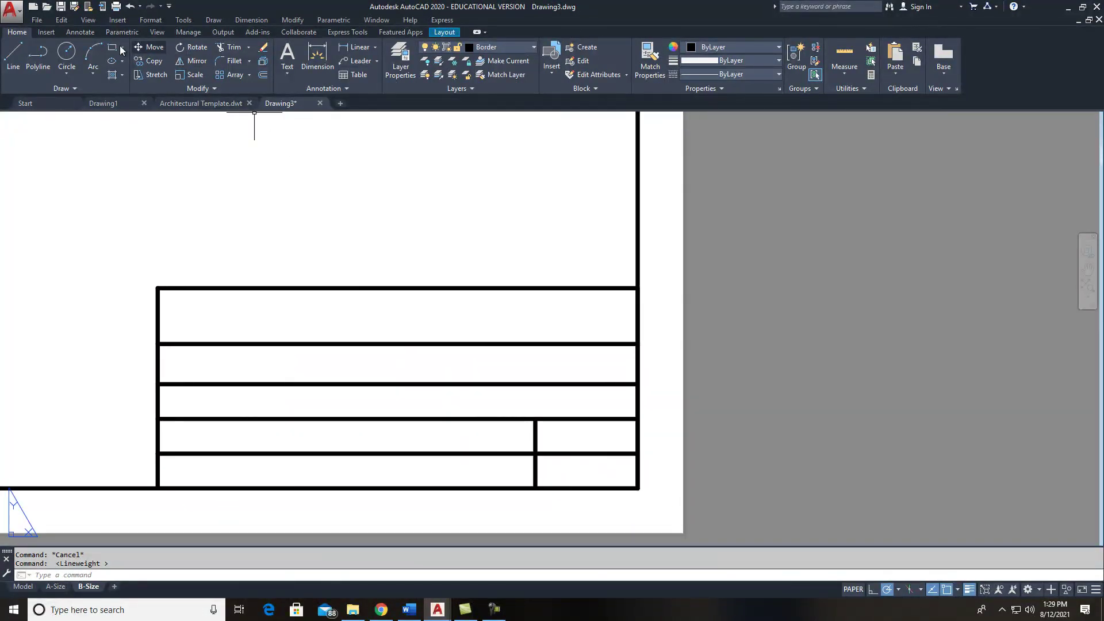
- Make Title Box Text .250 the current text style
click(85, 32)
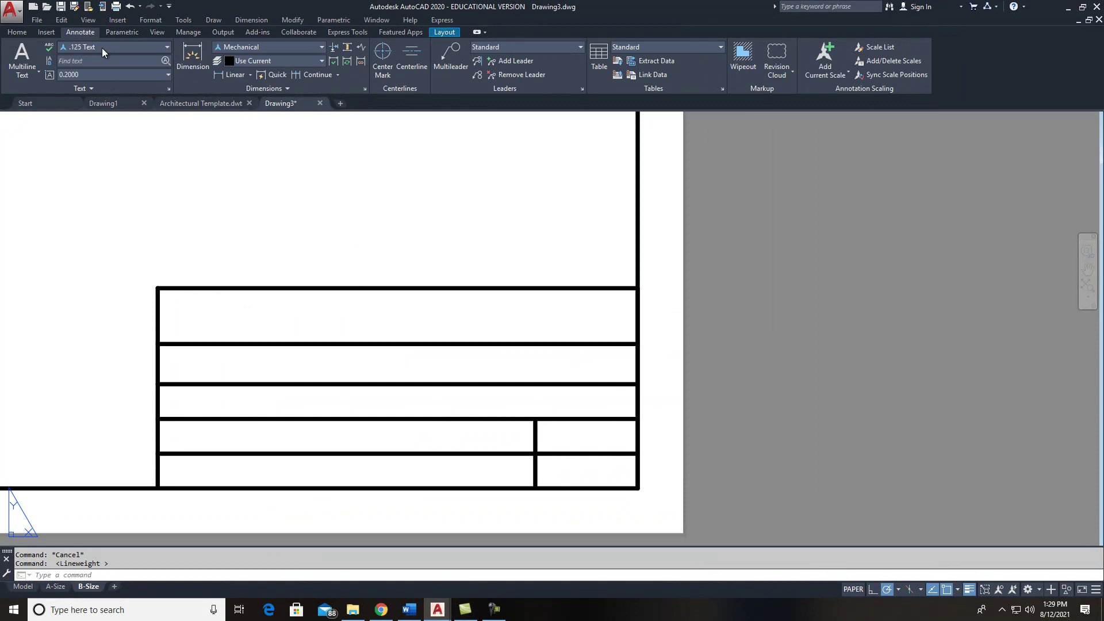
click(102, 47)
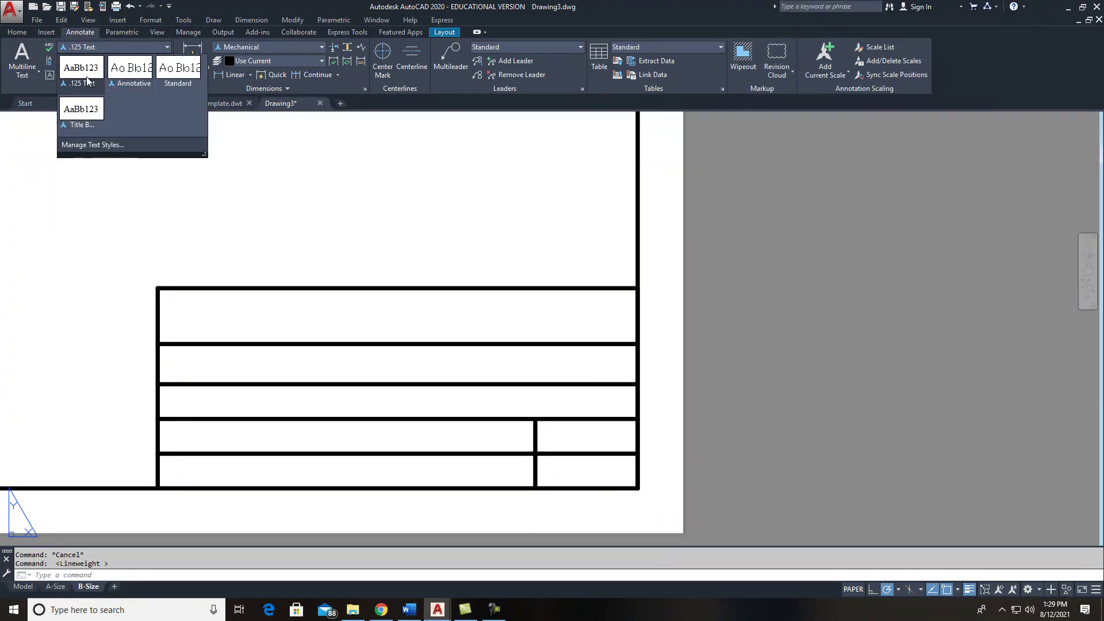
click(81, 109)
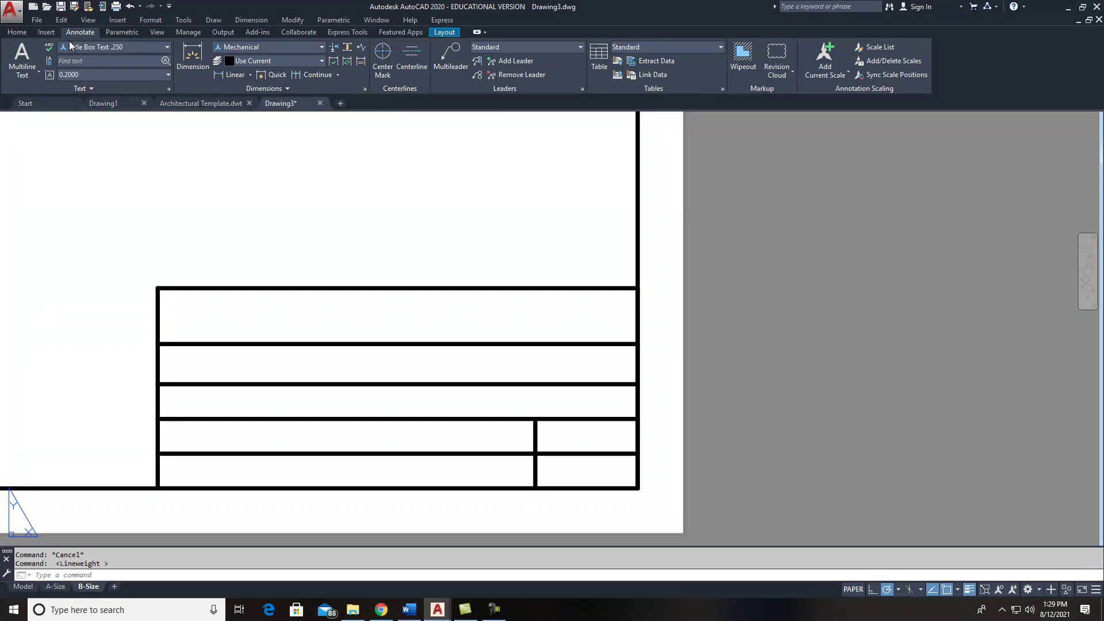
click(18, 33)
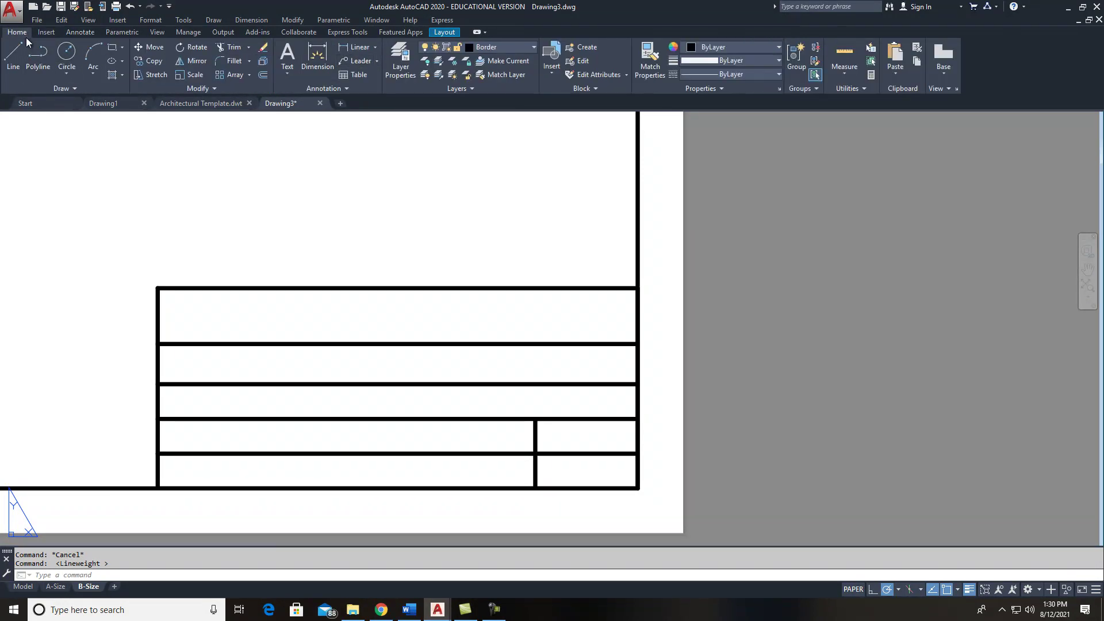
click(73, 33)
- Create multiline text reading BIG SANDY CTC in a text box fitted corner to corner in the title block's uppermost row
click(31, 77)
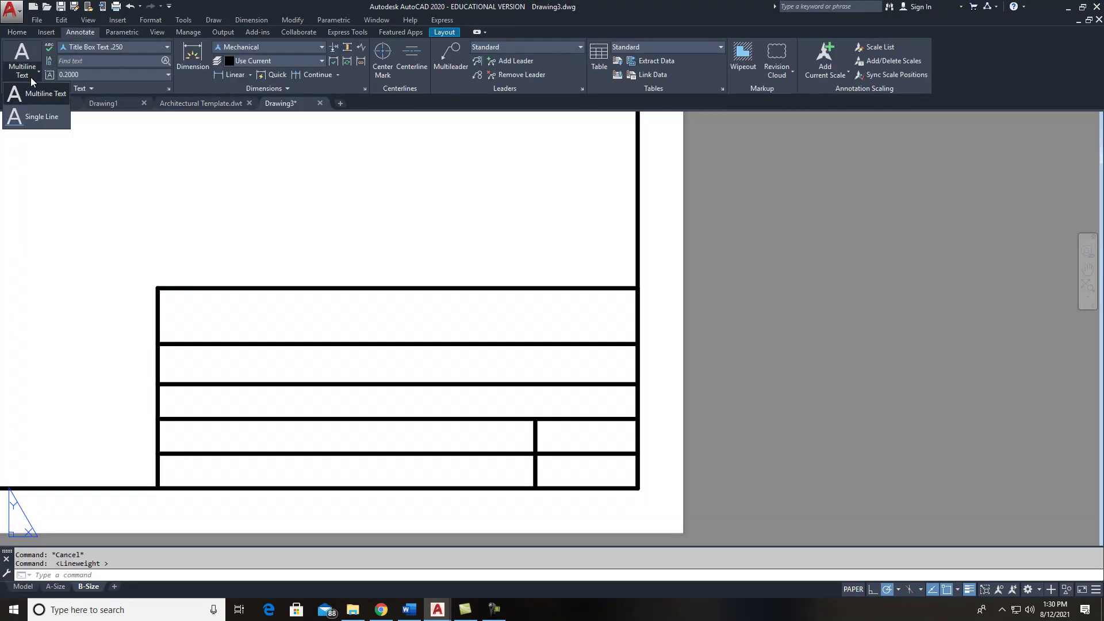
click(36, 100)
click(159, 288)
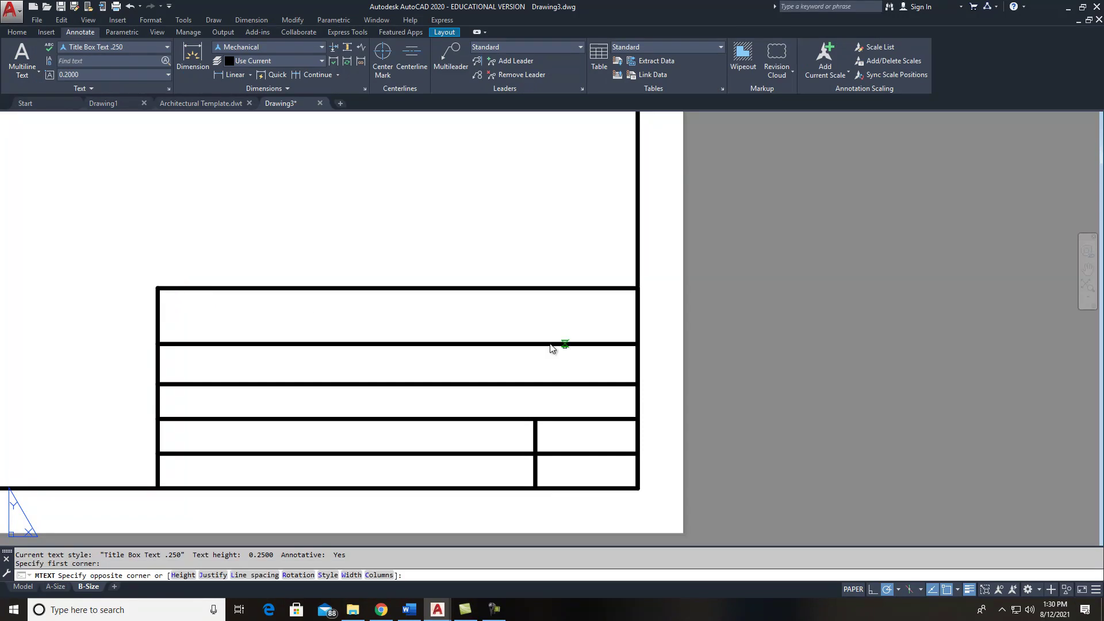
click(637, 344)
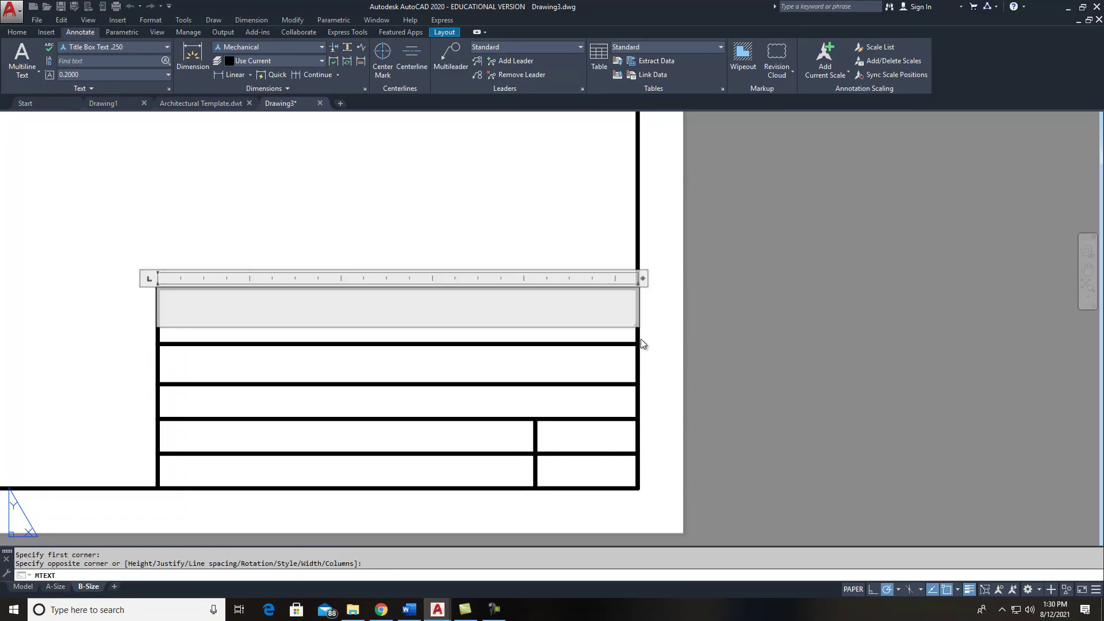
text(BIG )
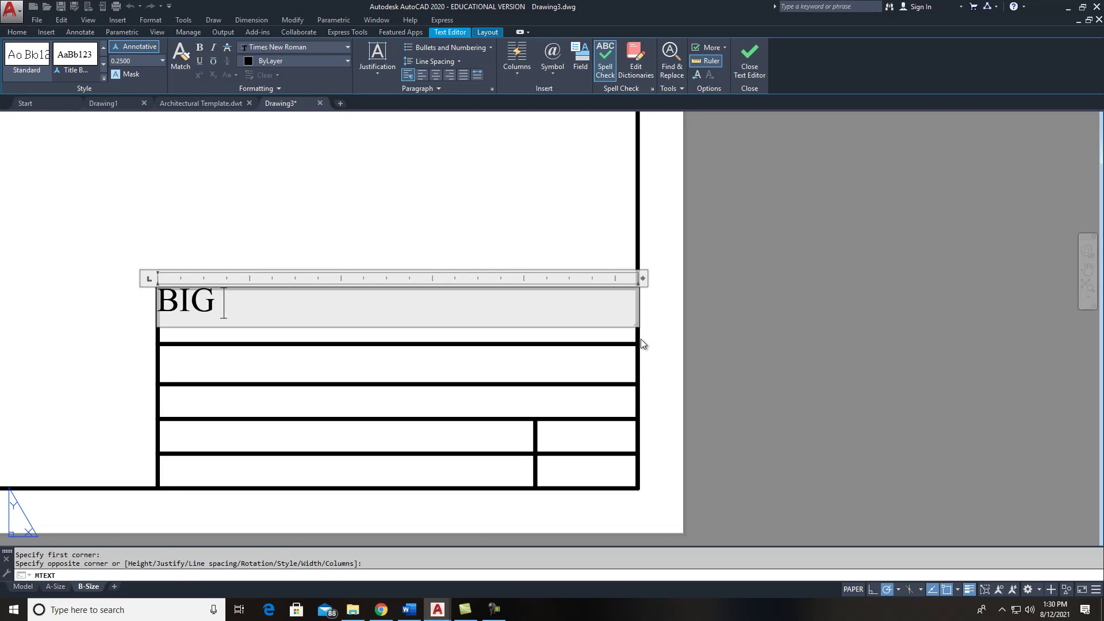
text(SANDY)
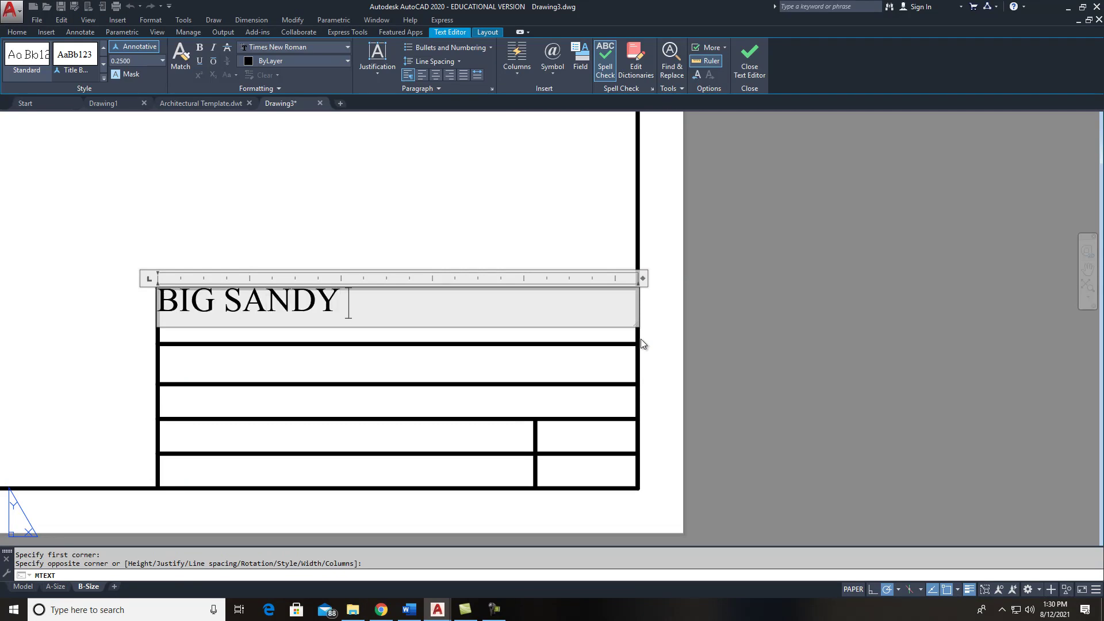
text( CTC)
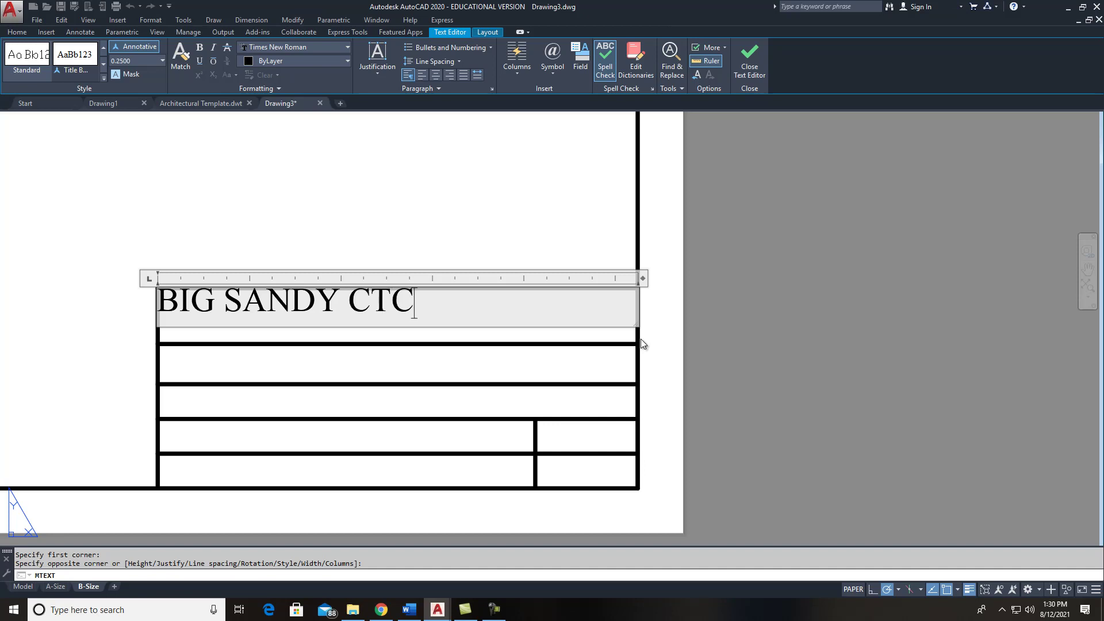
- Re-enter CTC after BIG SANDY on the same line and center the paragraph horizontally in the uppermost title block row
key(BackSpace)
key(BackSpace)
key(BackSpace)
key(BackSpace)
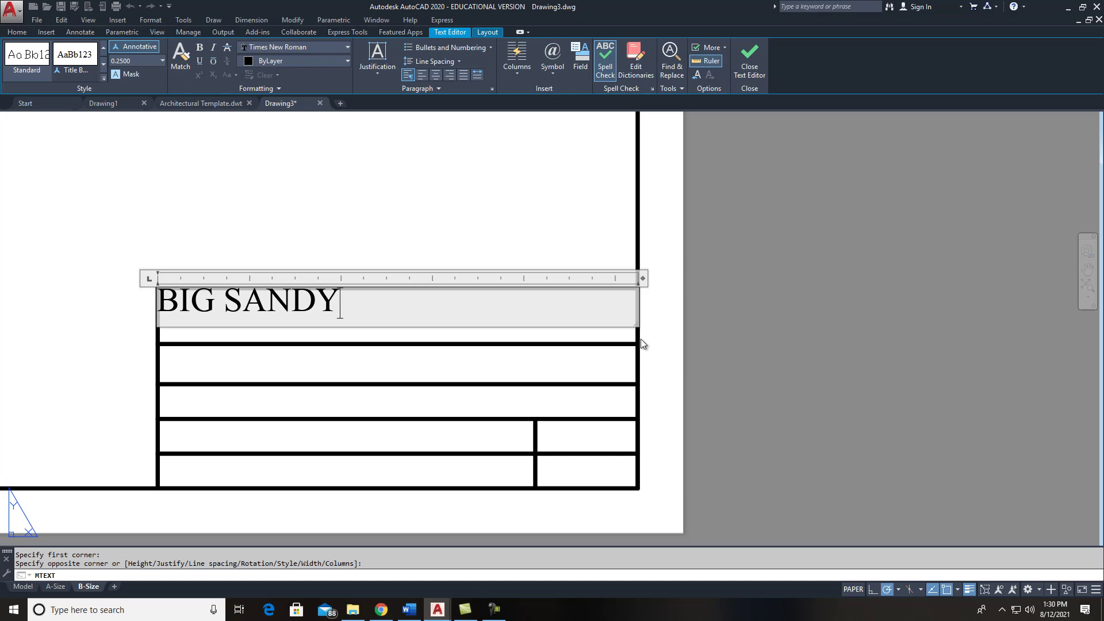
key(Return)
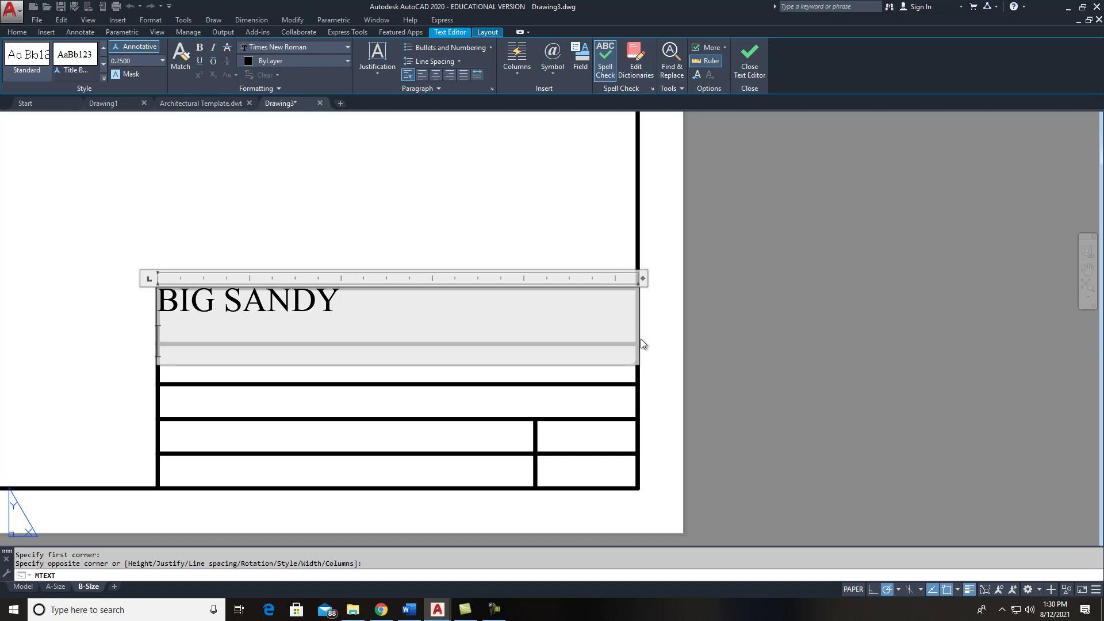
key(BackSpace)
text(CTC)
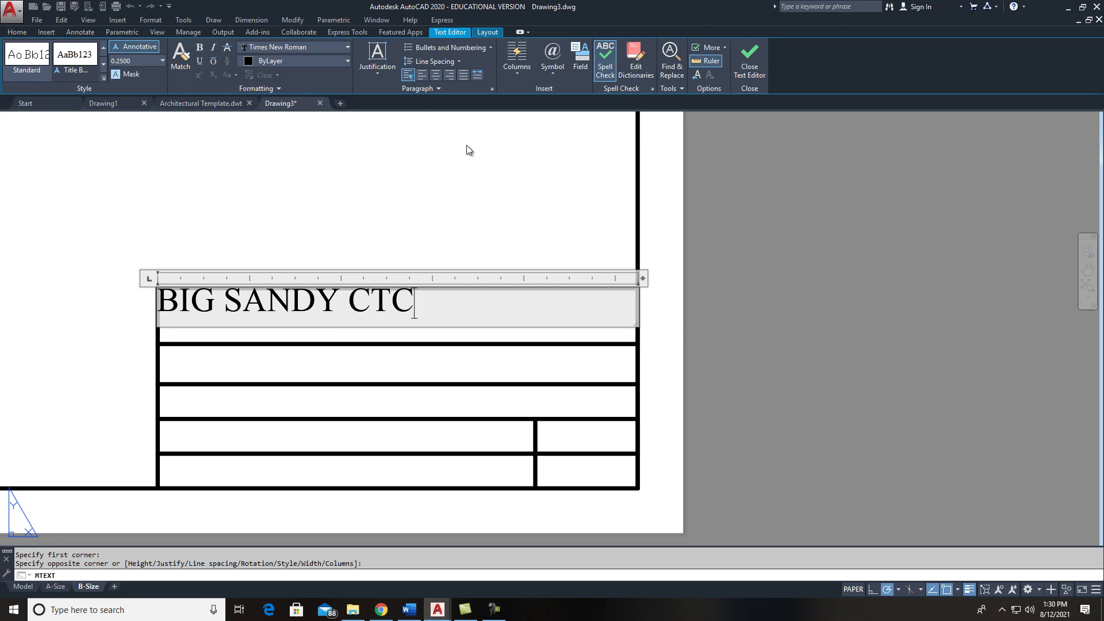
click(434, 75)
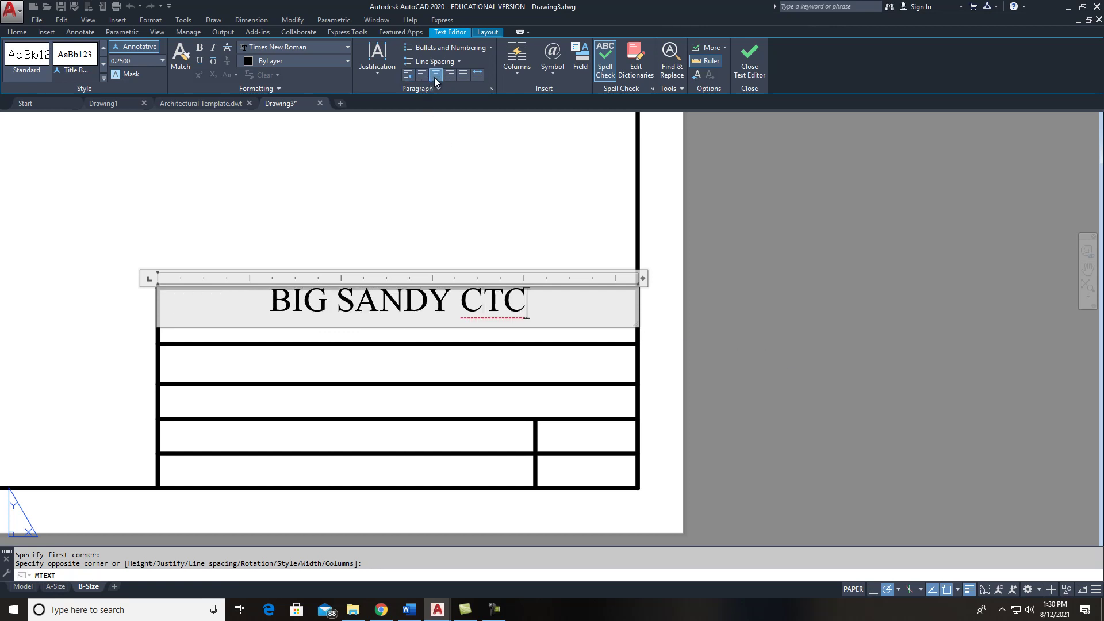
click(467, 219)
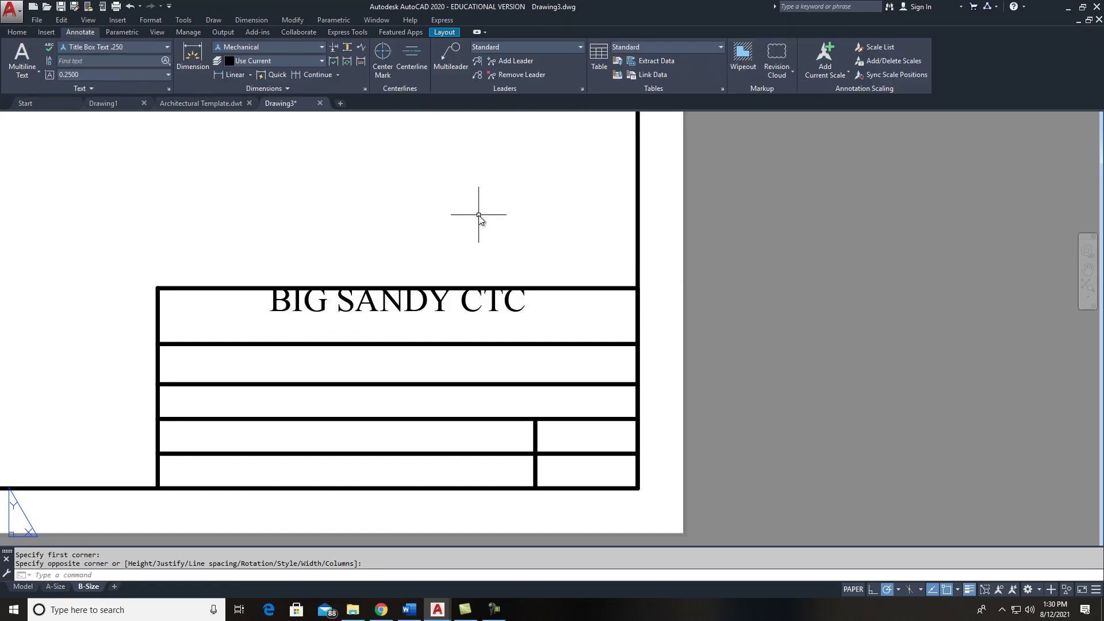
- Try to set the BIG SANDY CTC text's justification to Middle Center
click(437, 304)
double_click(437, 299)
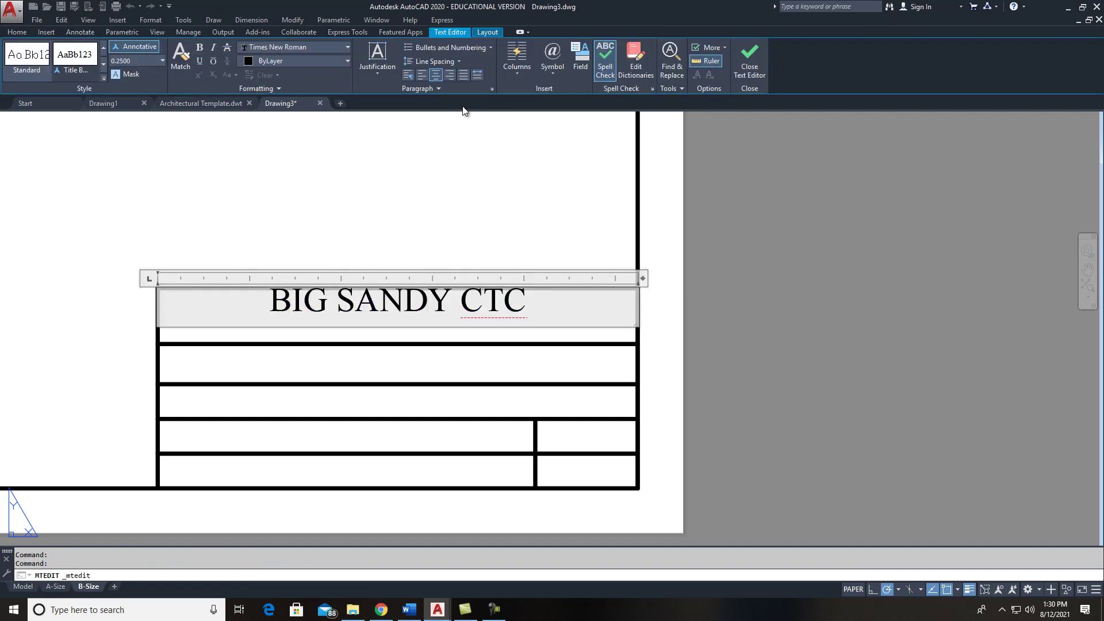
click(384, 72)
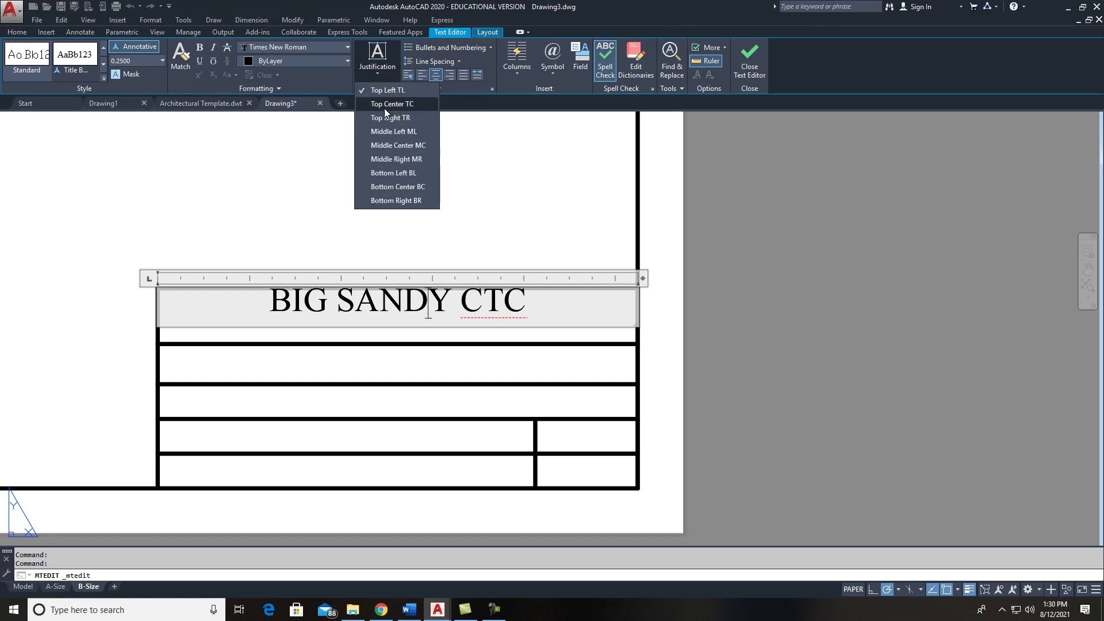
click(392, 147)
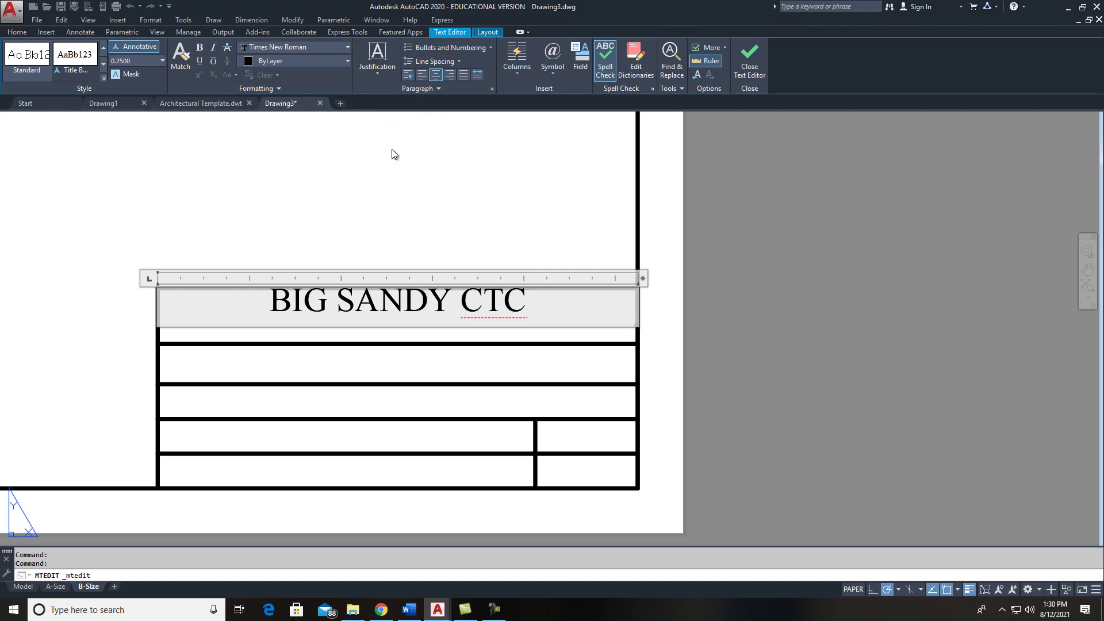
click(506, 206)
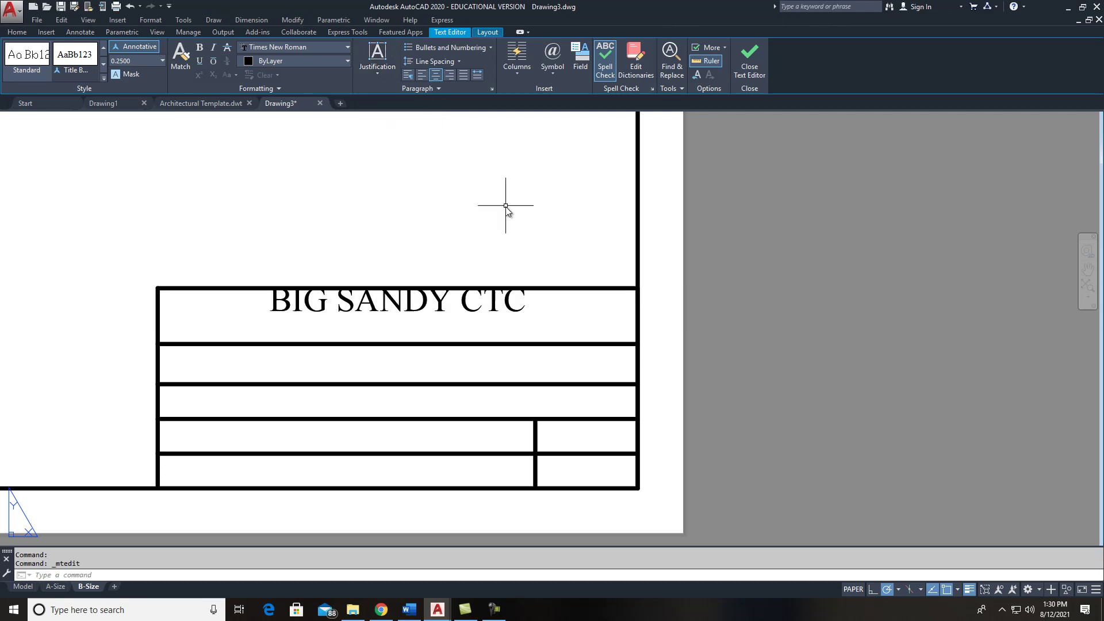
- Reapply Middle Center justification to the BIG SANDY CTC text and save the text changes
double_click(524, 303)
drag(540, 305, 253, 301)
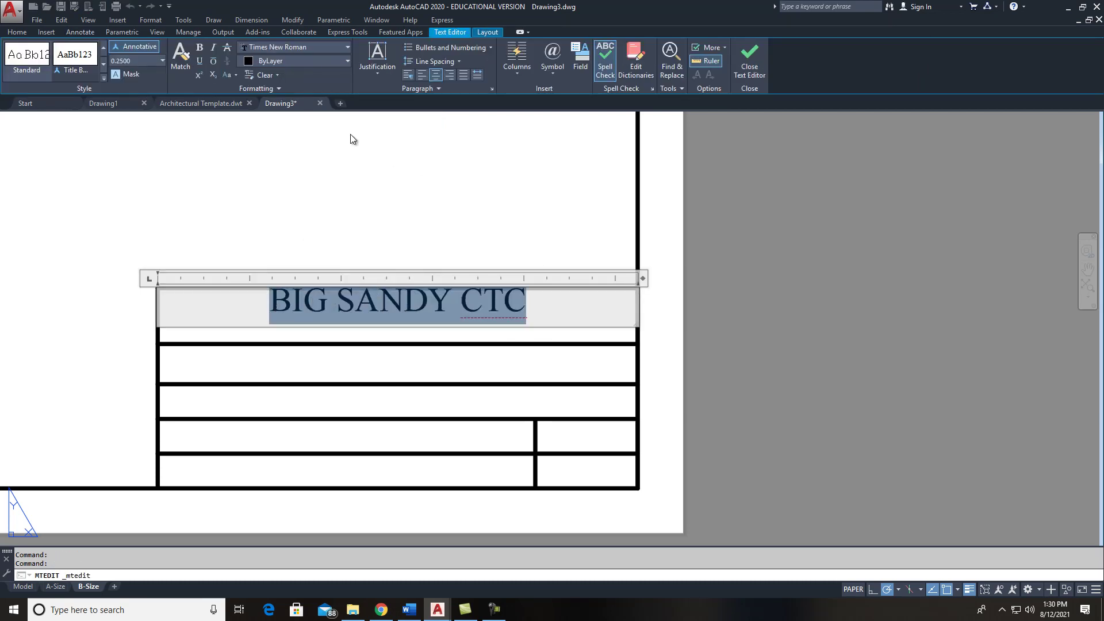
click(379, 63)
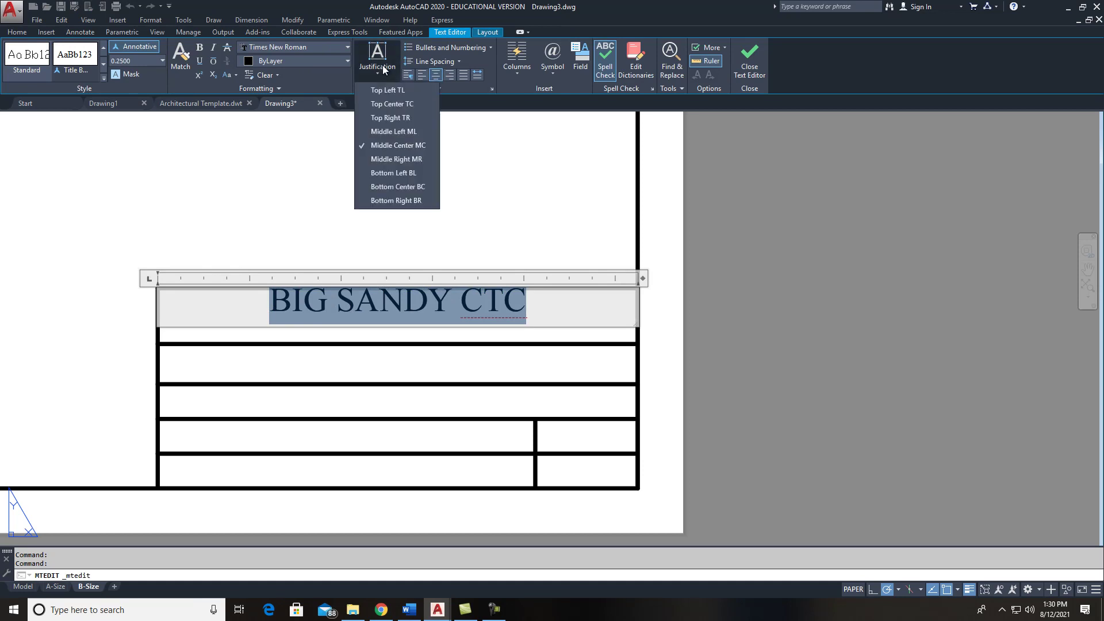
click(388, 145)
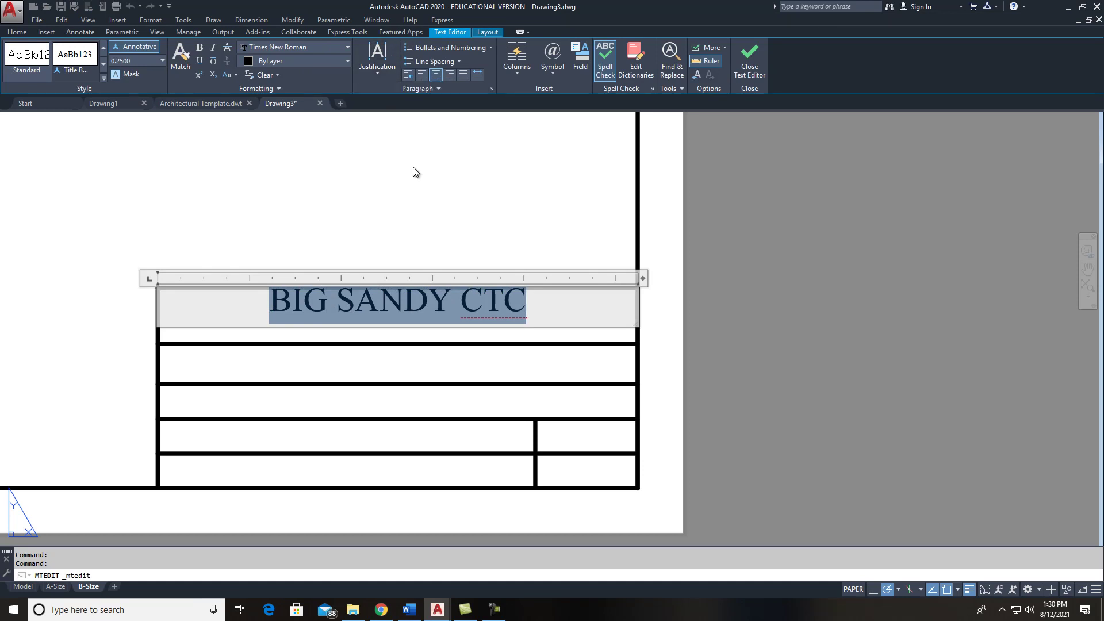
key(Escape)
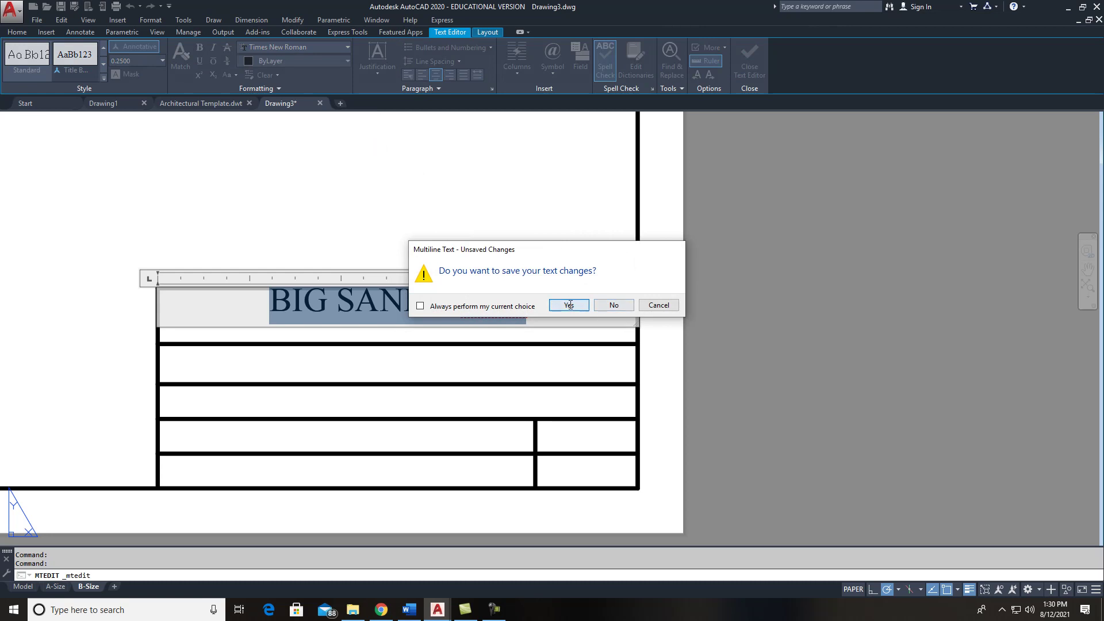
click(573, 306)
- Move the BIG SANDY CTC text straight down about 0.13 to center it vertically in the title block's uppermost row
click(312, 304)
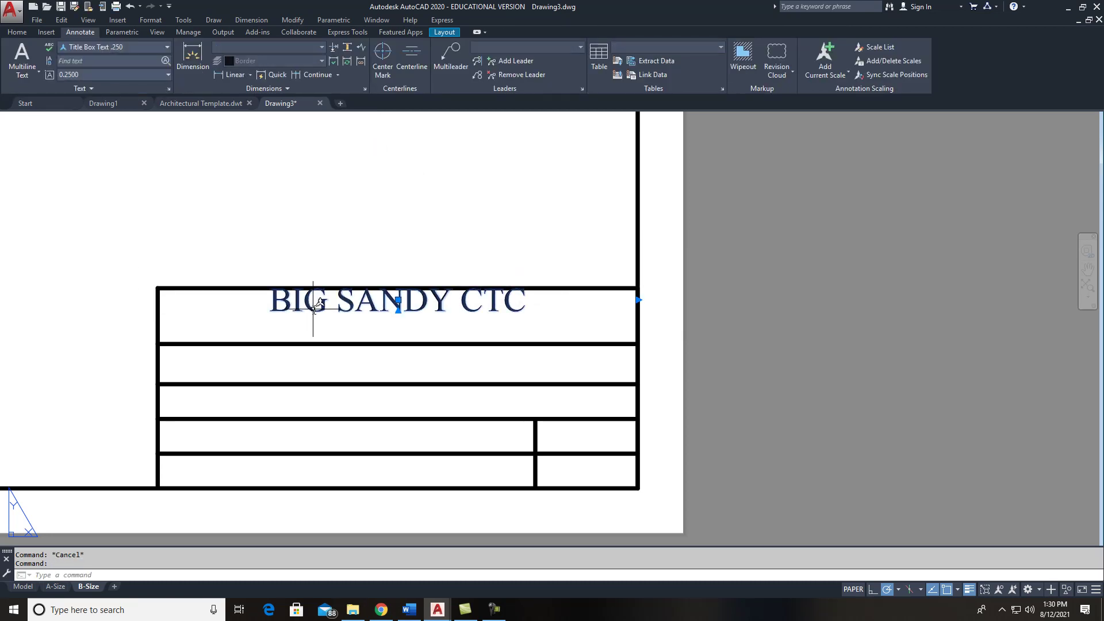
click(399, 301)
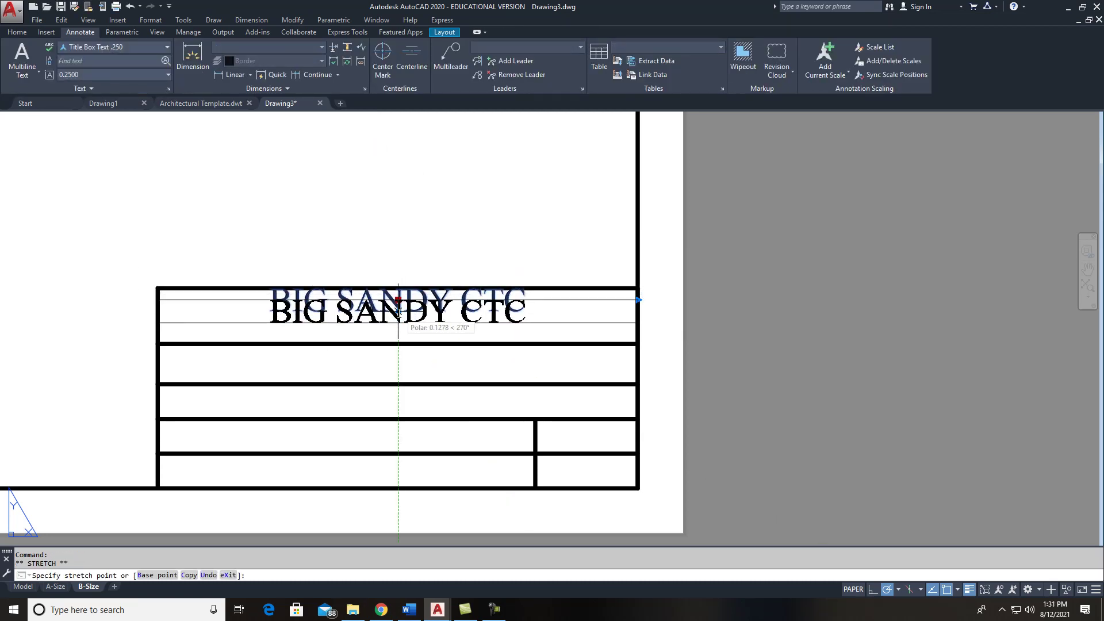
key(Escape)
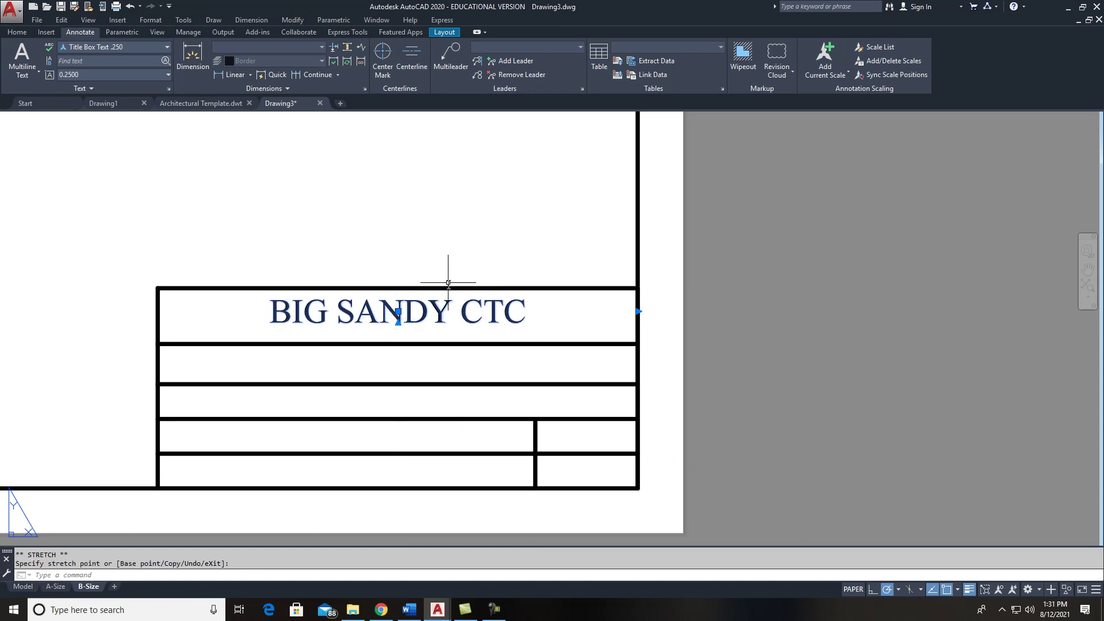
scroll(473, 260, down, 3)
scroll(477, 288, down, 3)
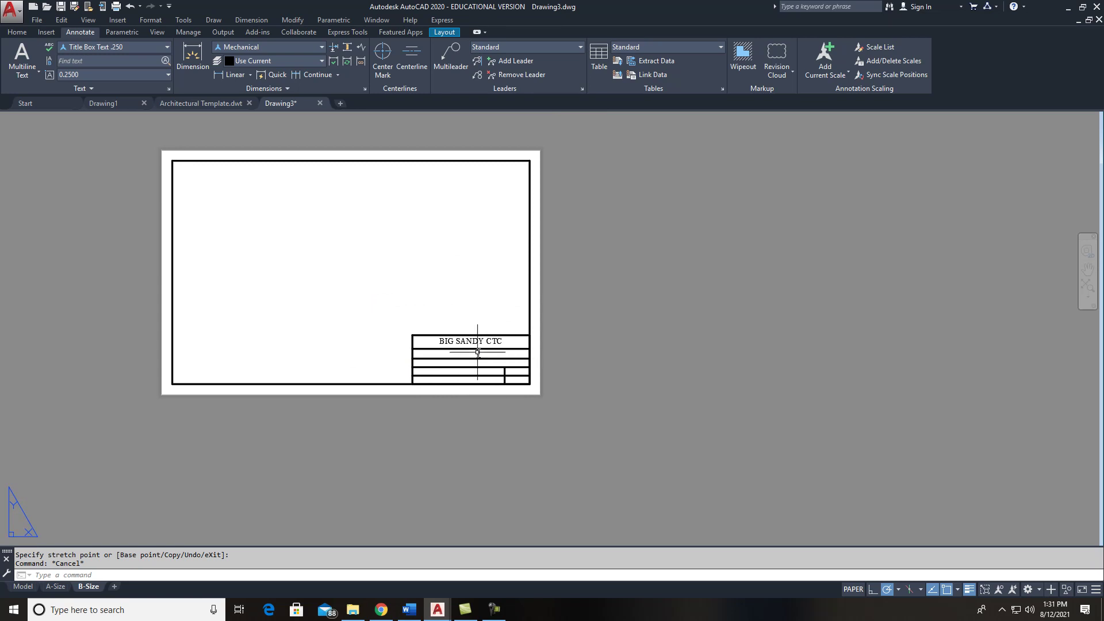
- Switch to Chrome to examine the title block, parts list and revision block reference figures, and return to AutoCAD
click(393, 608)
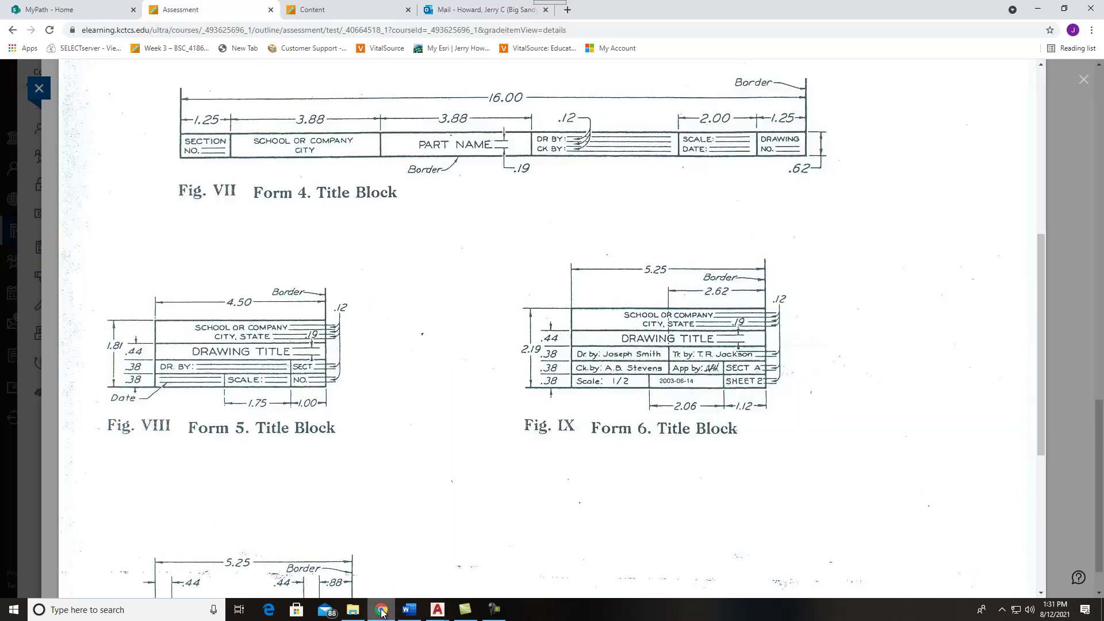
scroll(630, 472, down, 5)
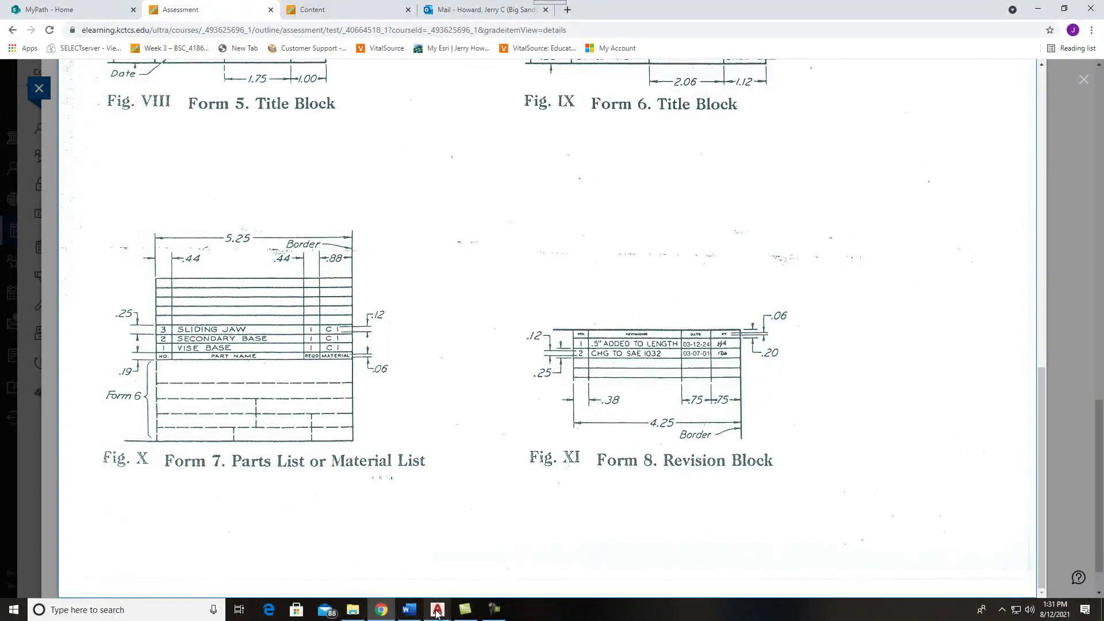
mouse_move(437, 613)
click(543, 559)
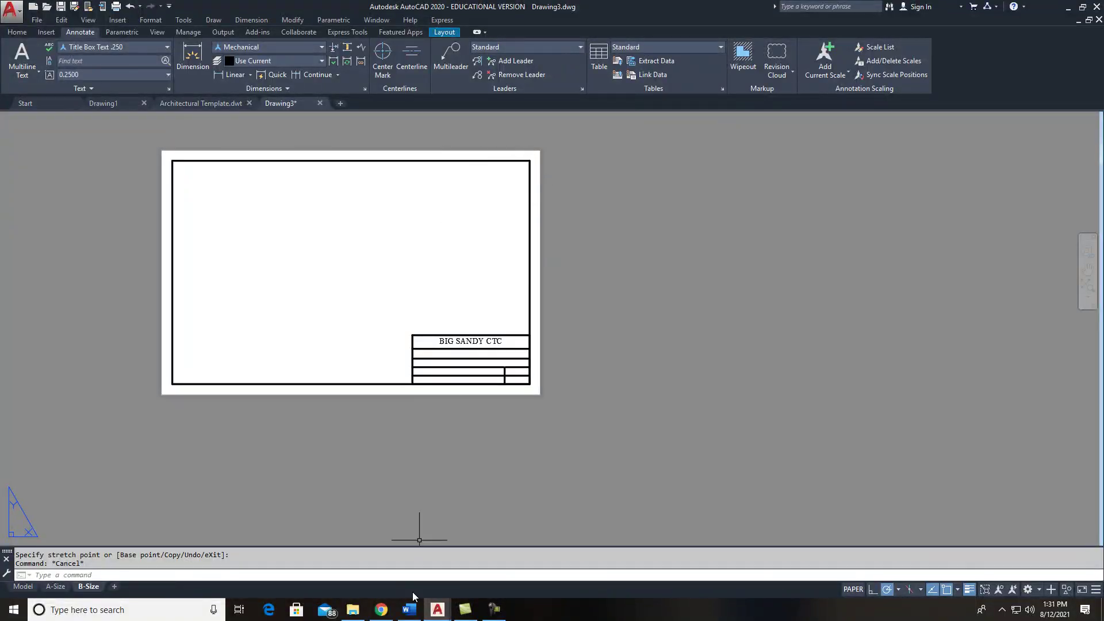
mouse_move(390, 617)
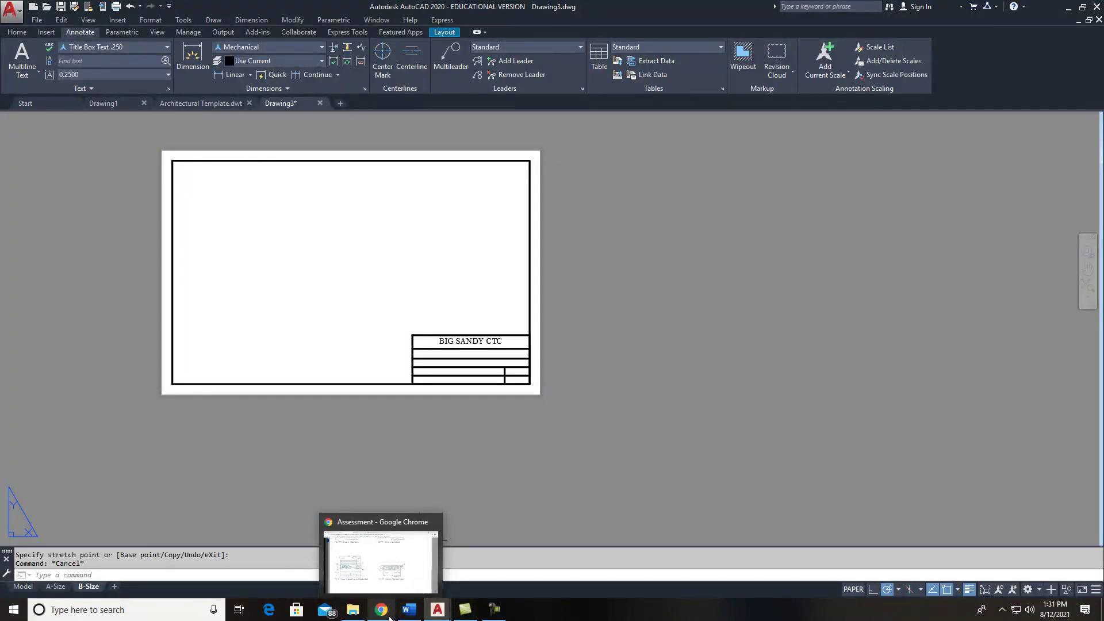
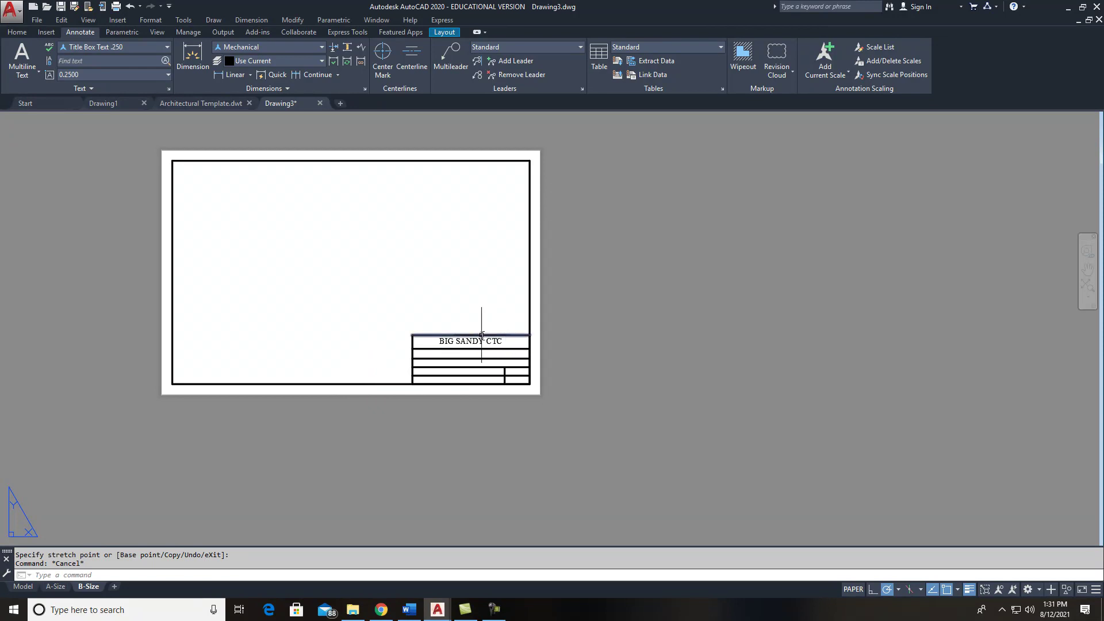
- On the A-Size layout, draw an 11 by 8.5 rectangle starting at the sheet's lower-left corner
click(55, 587)
middle_drag(682, 128, 662, 165)
scroll(663, 165, down, 2)
middle_drag(666, 223, 575, 205)
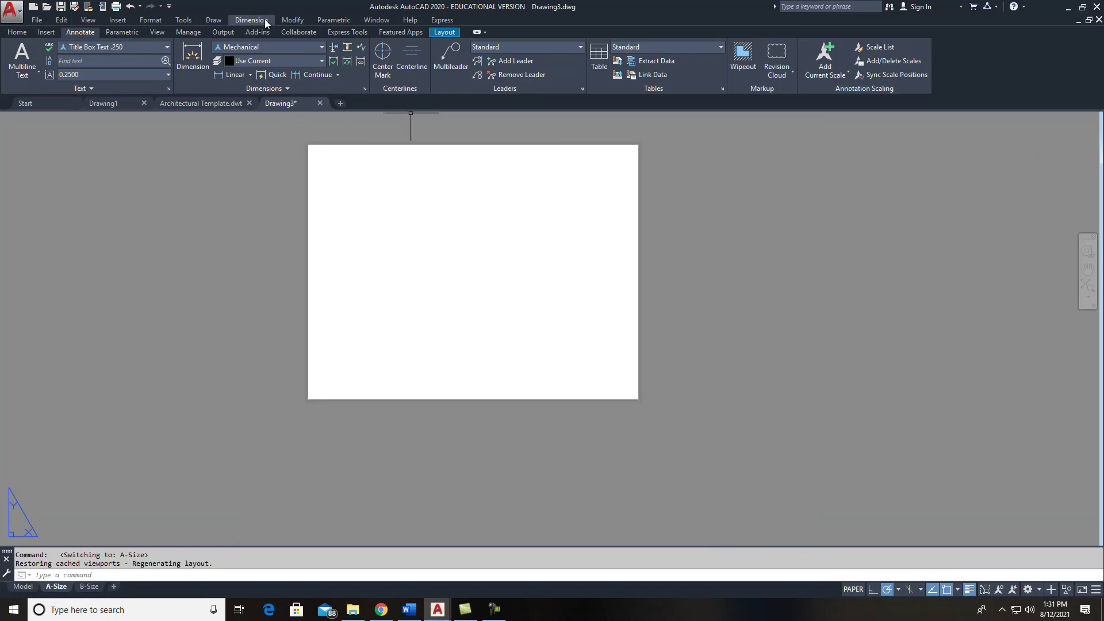
click(24, 34)
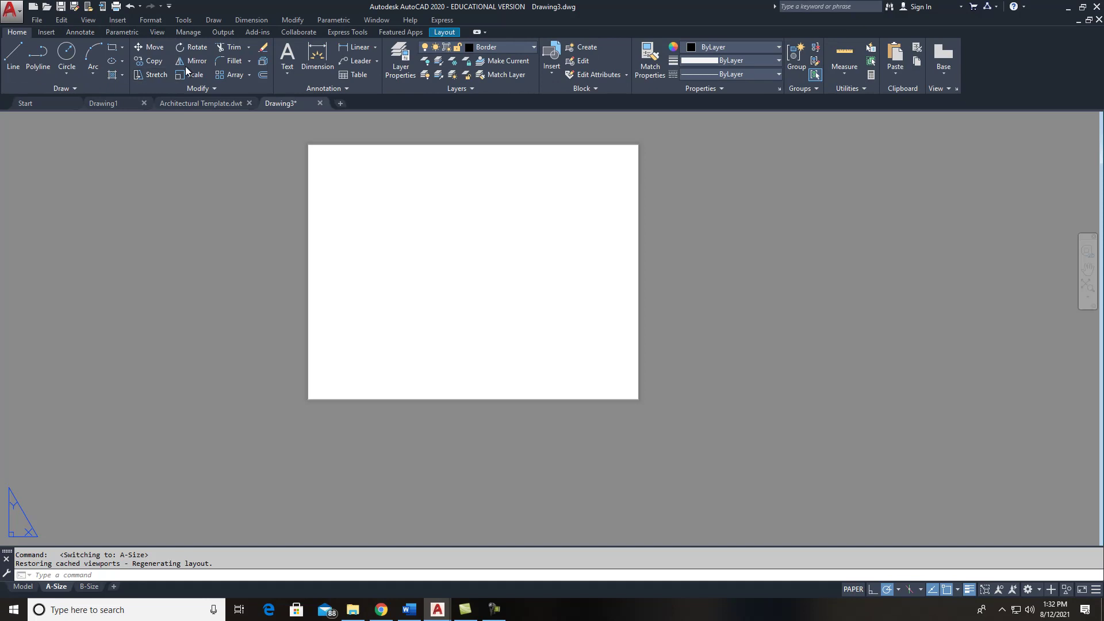
click(114, 48)
scroll(311, 396, up, 3)
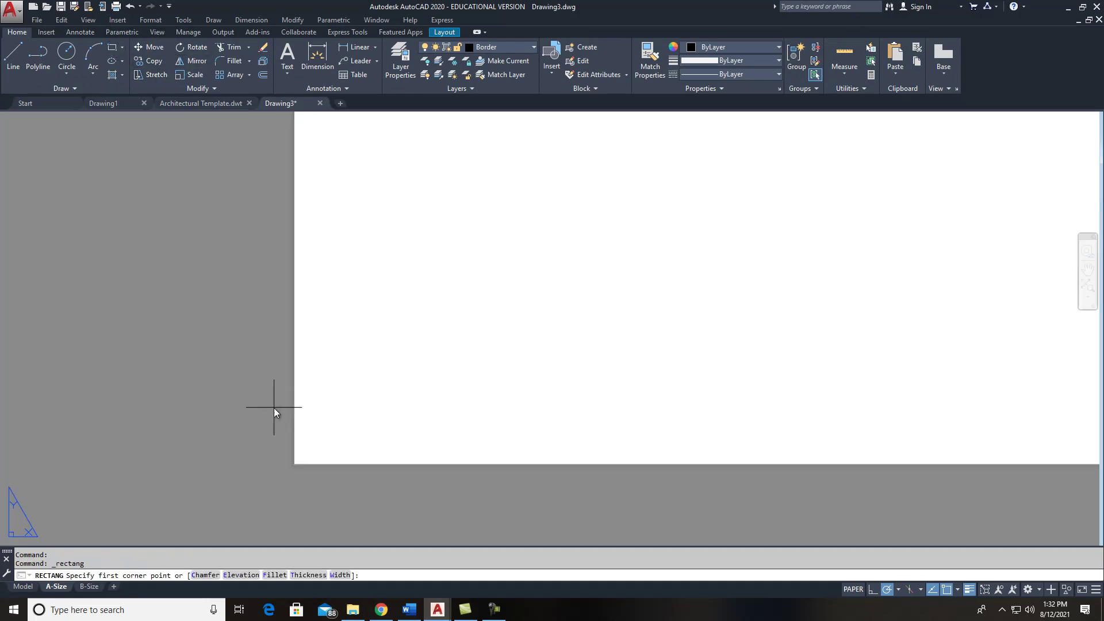
click(305, 499)
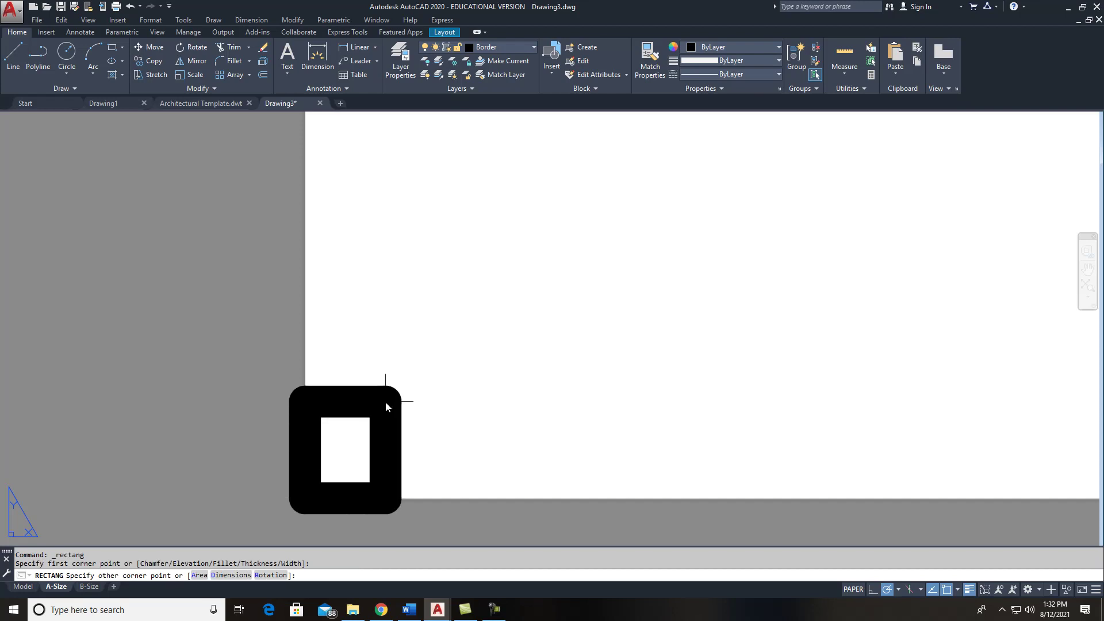
scroll(345, 451, down, 2)
middle_drag(512, 329, 345, 395)
scroll(345, 394, down, 2)
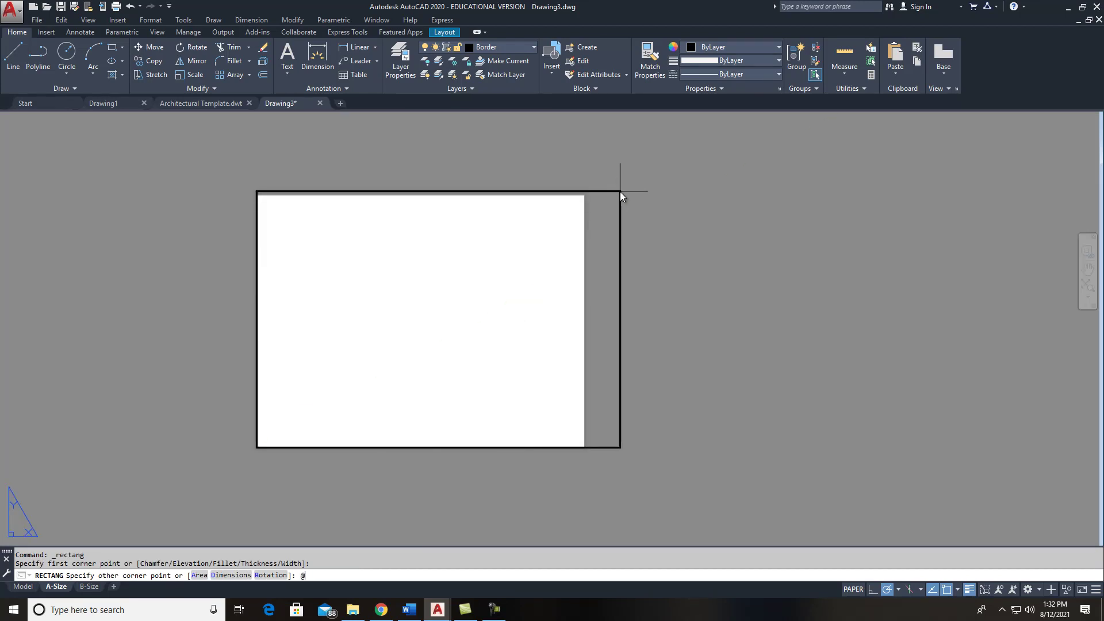
text(@11,8.5)
key(Return)
key(Escape)
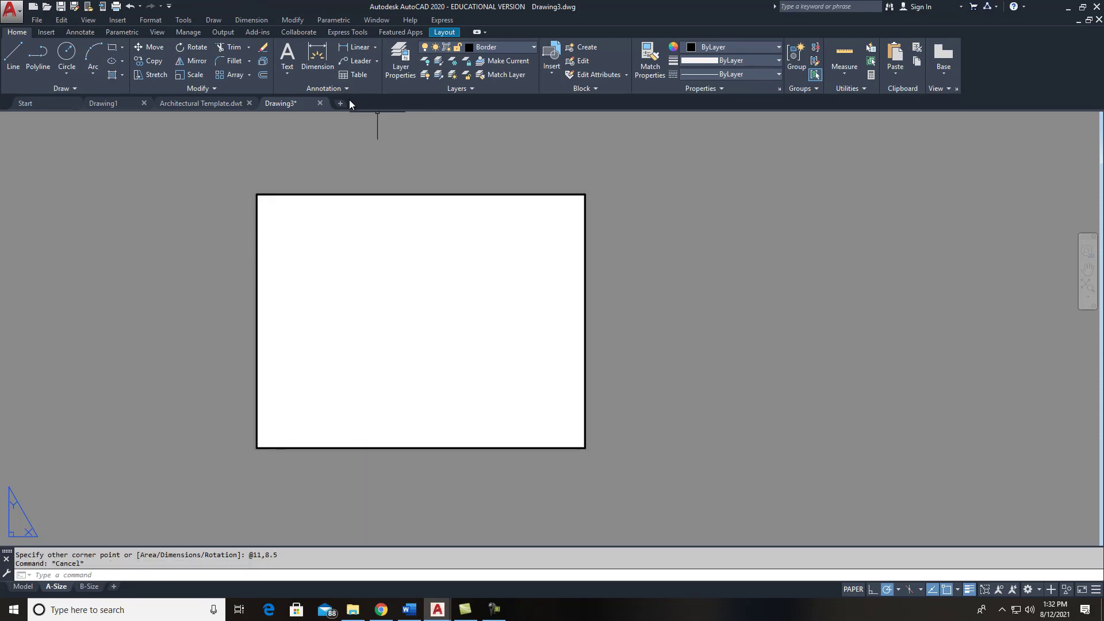
- Offset the sheet-edge rectangle inward by .5 to form the A-Size border, and delete the outer rectangle
click(264, 75)
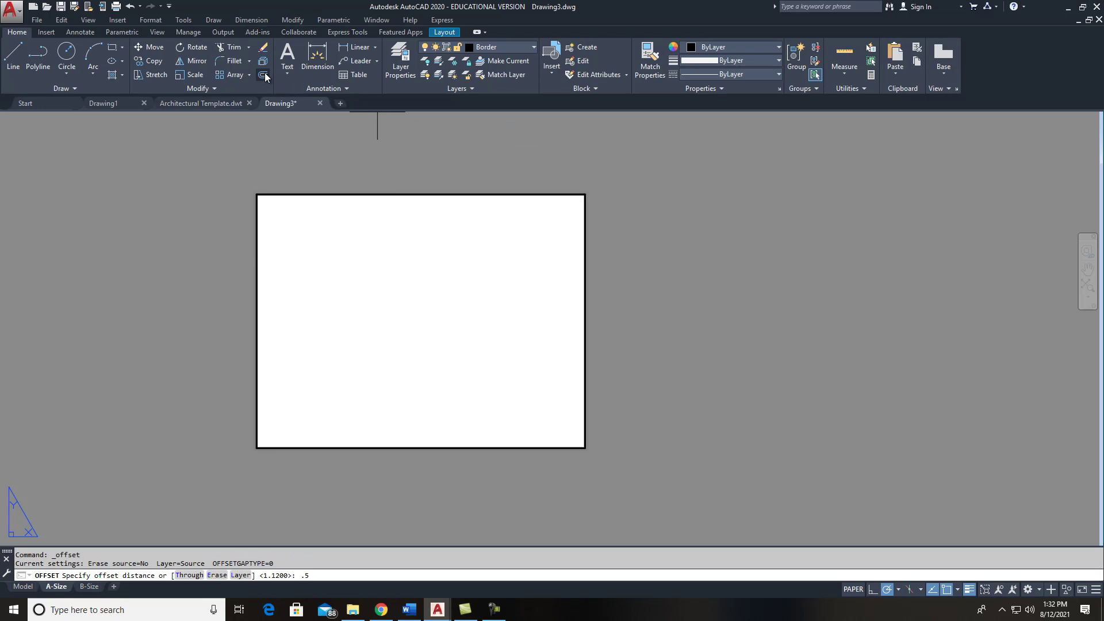
key(Return)
click(297, 196)
click(298, 197)
key(Escape)
drag(323, 198, 298, 171)
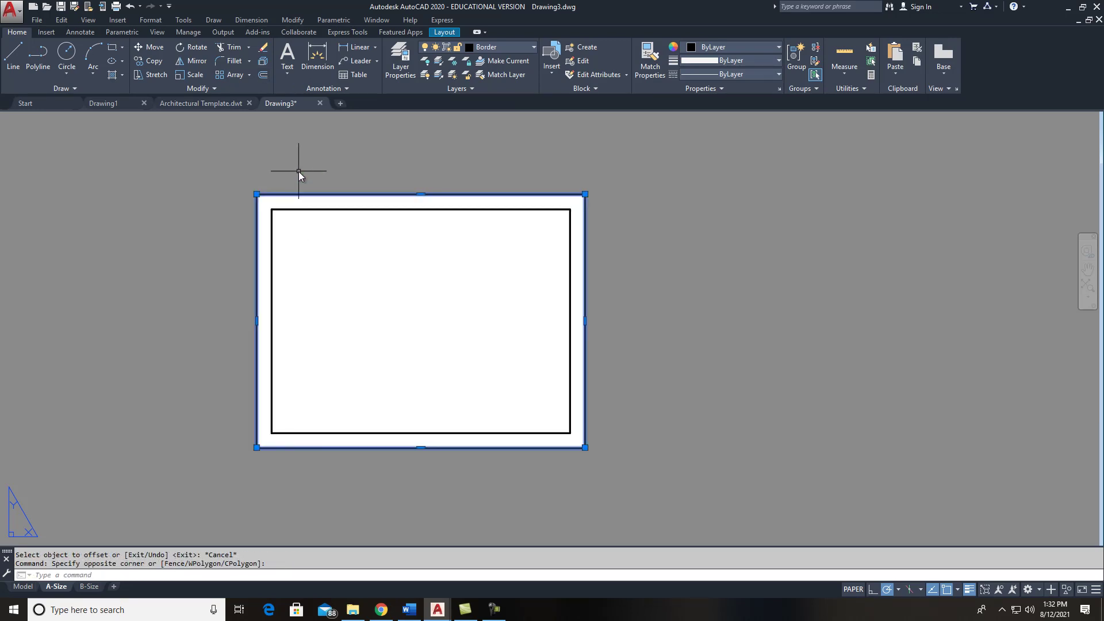
key(Delete)
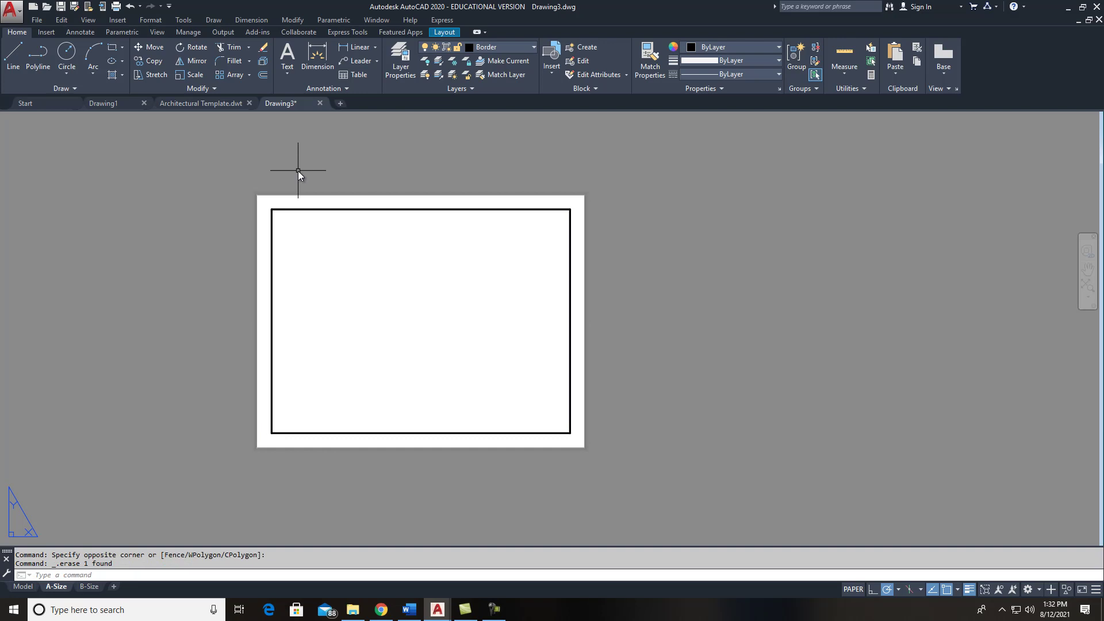
- Turn off the lineweight display
click(972, 592)
click(971, 593)
click(971, 593)
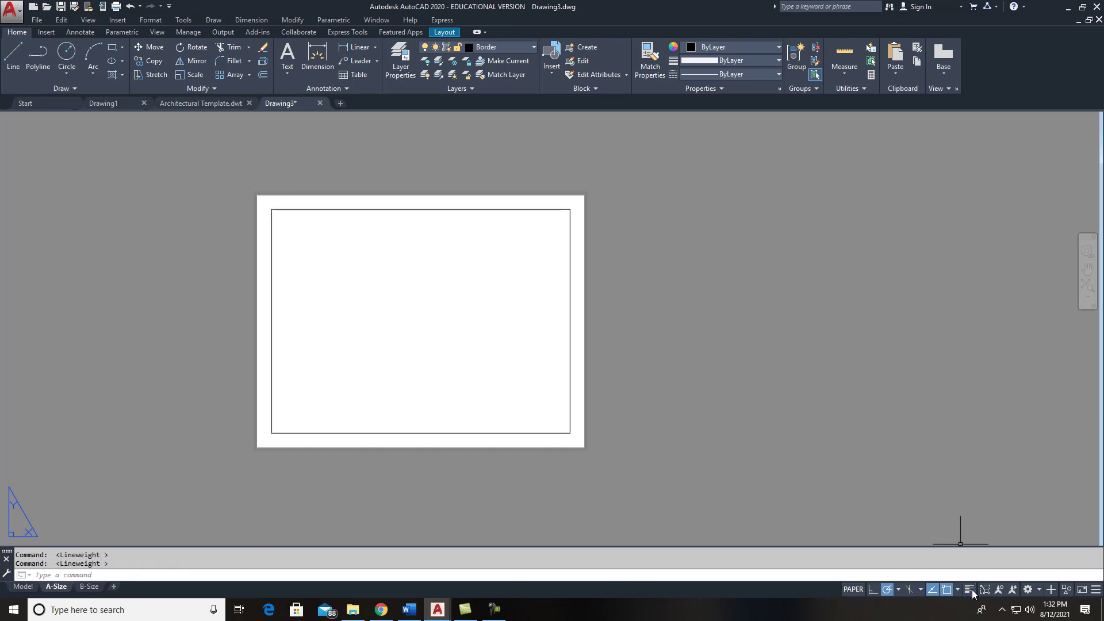
- Copy all title block lines and the BIG SANDY CTC text from the B-Size layout to the clipboard
click(91, 586)
scroll(506, 375, up, 4)
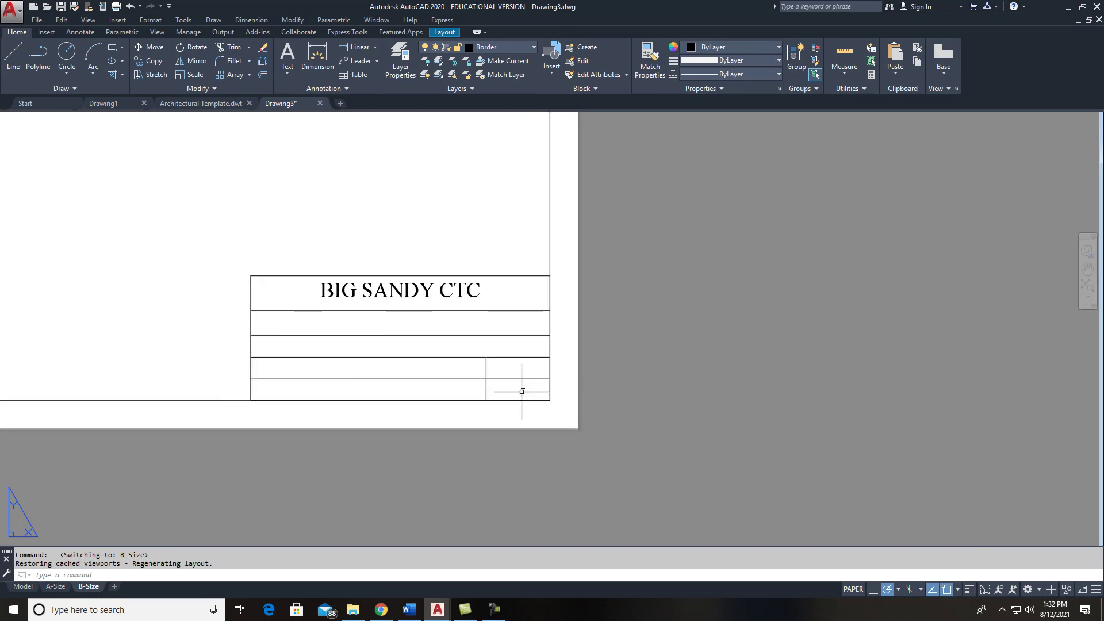
click(522, 392)
click(264, 268)
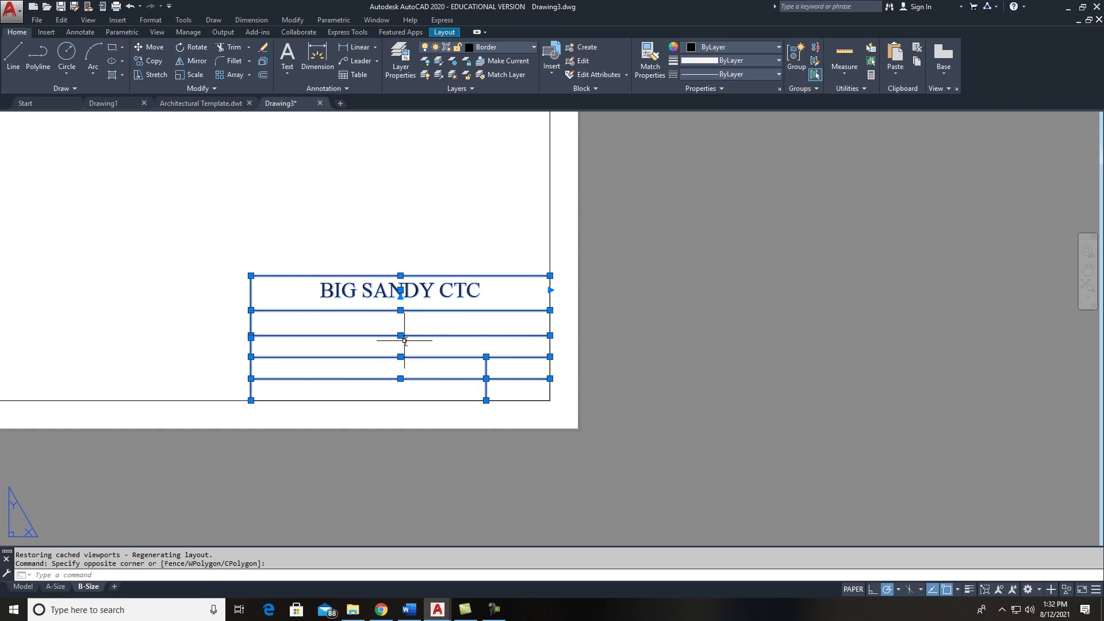
key(ctrl+c)
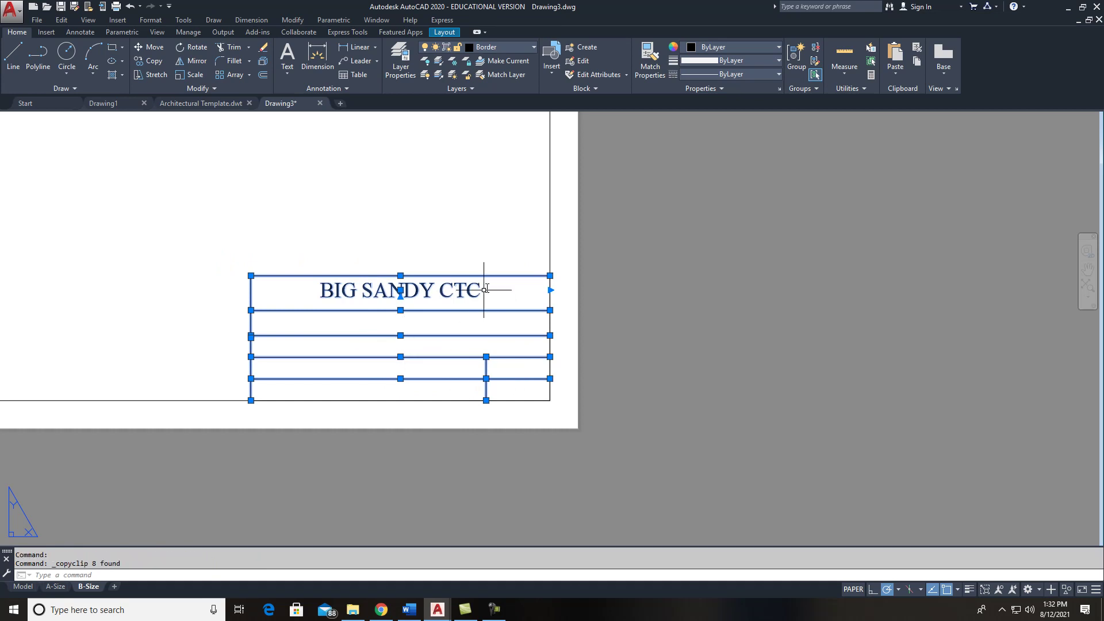
- Paste the copied title block into the A-Size layout, inside the border
scroll(535, 241, down, 5)
click(55, 586)
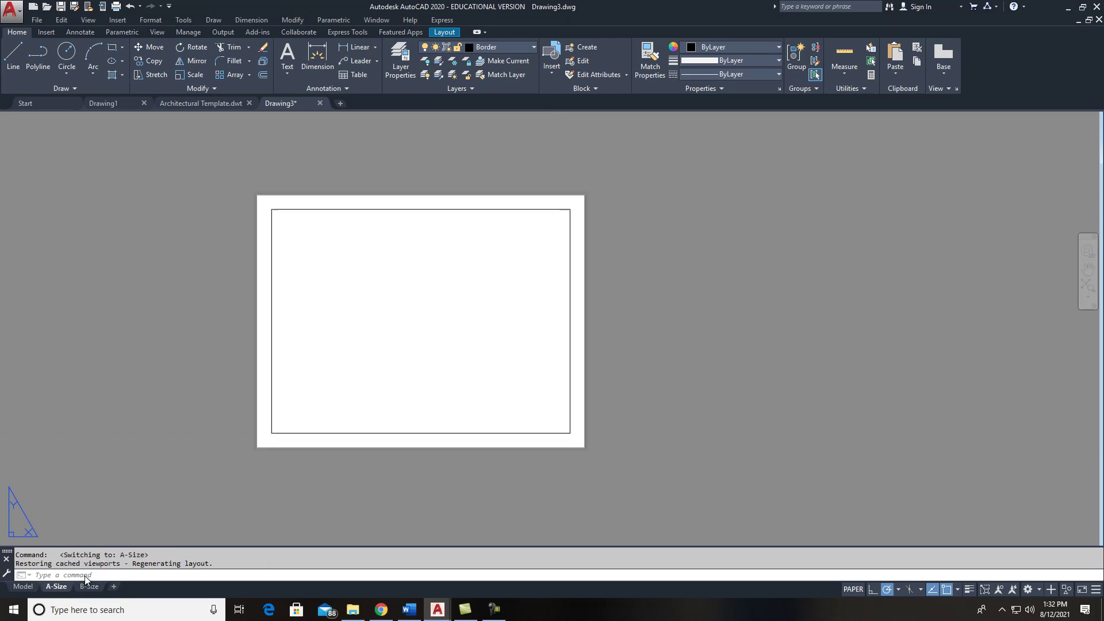
key(ctrl+v)
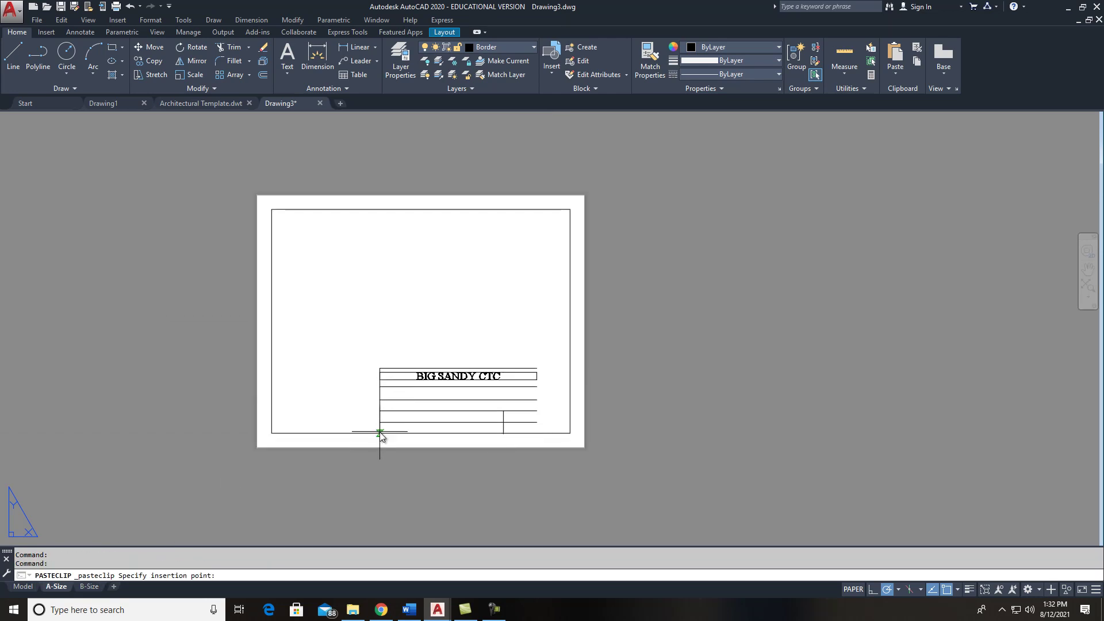
click(389, 389)
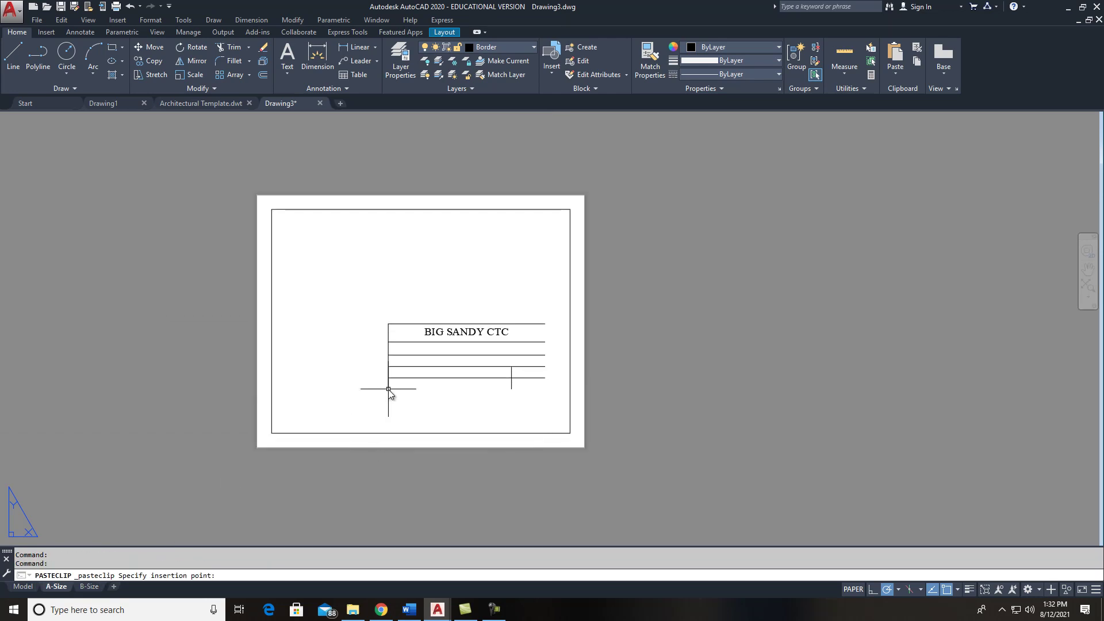
key(Escape)
- Move the pasted title block so its lower-right corner meets the lower-right corner of the A-Size border
click(547, 402)
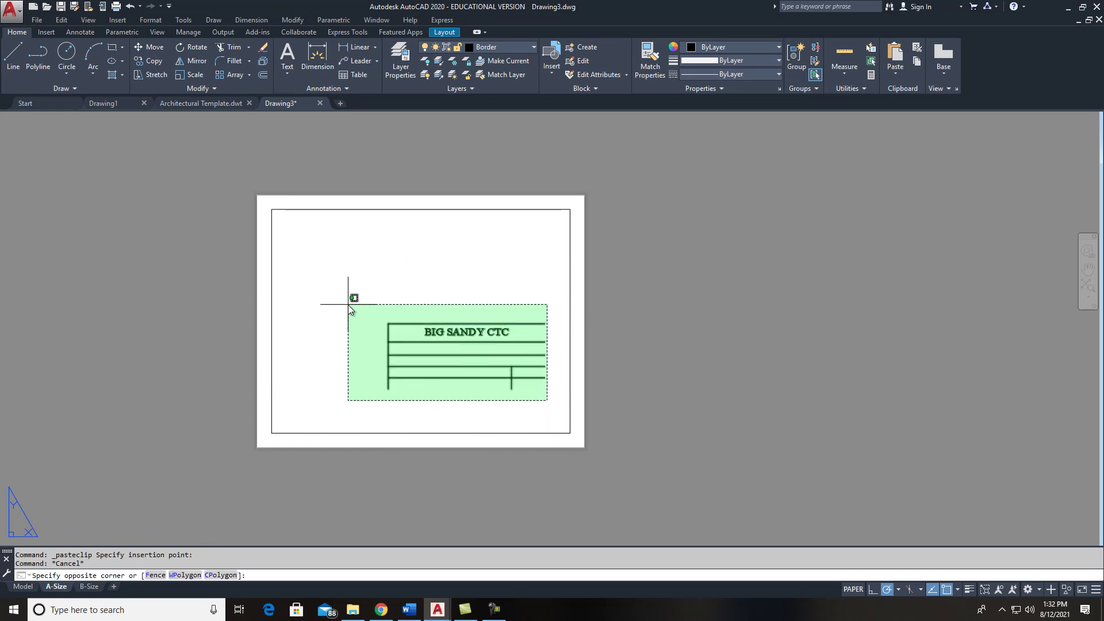
click(348, 304)
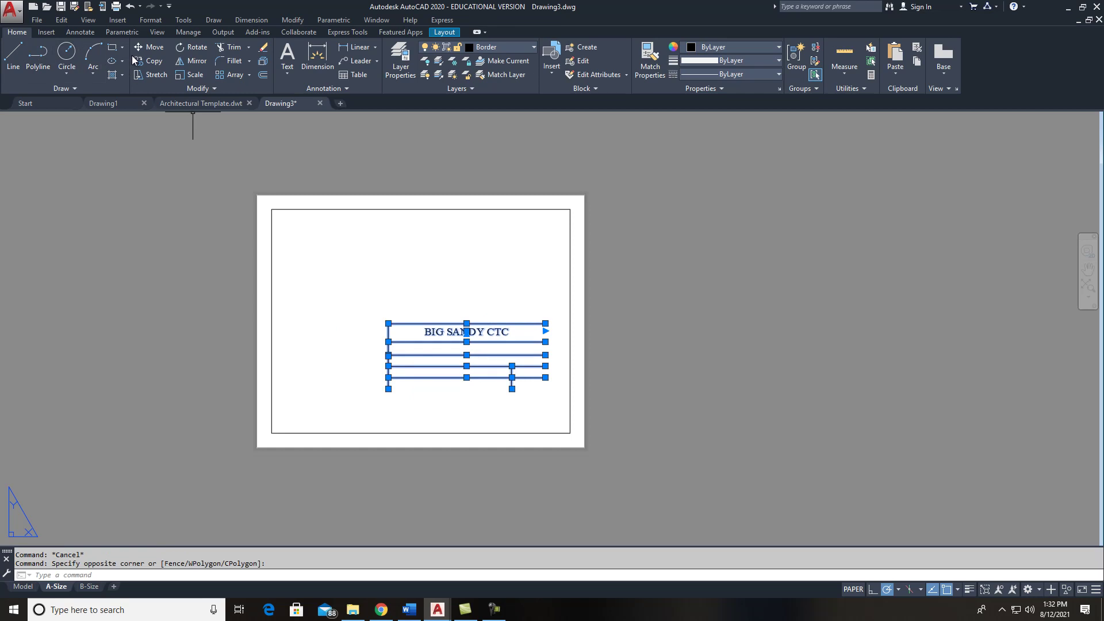
click(159, 49)
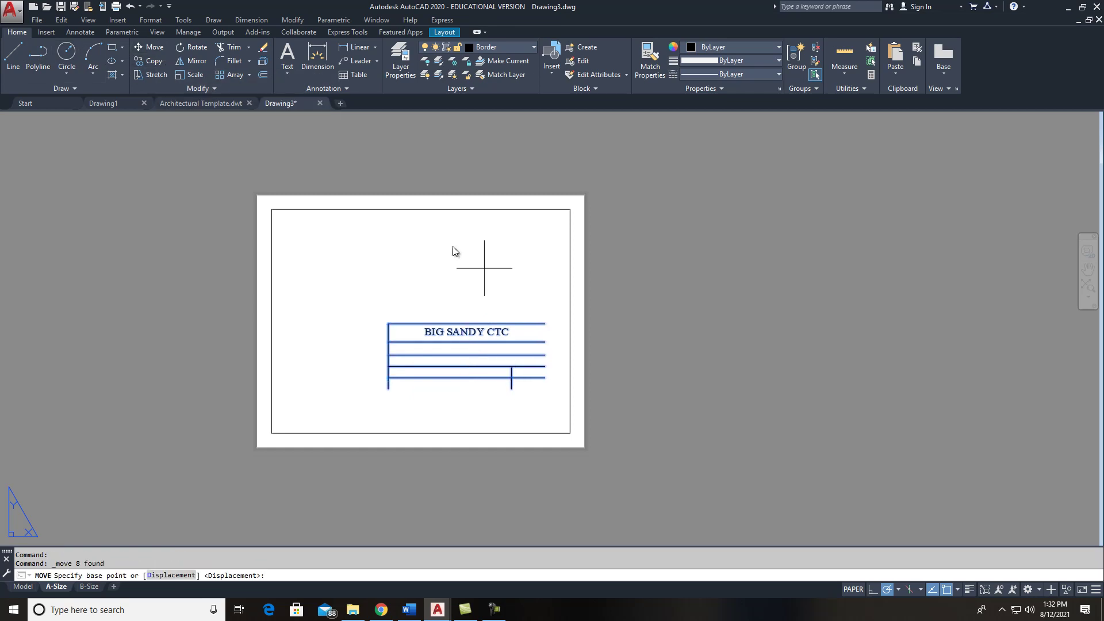
scroll(543, 379, up, 6)
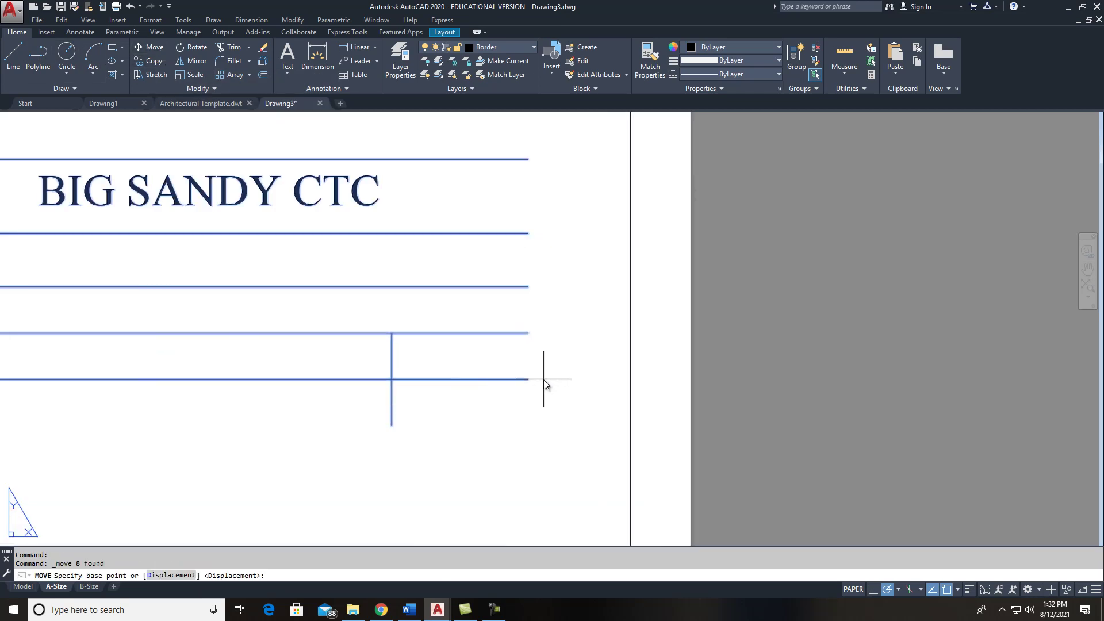
click(528, 425)
scroll(540, 423, down, 5)
click(569, 488)
key(Escape)
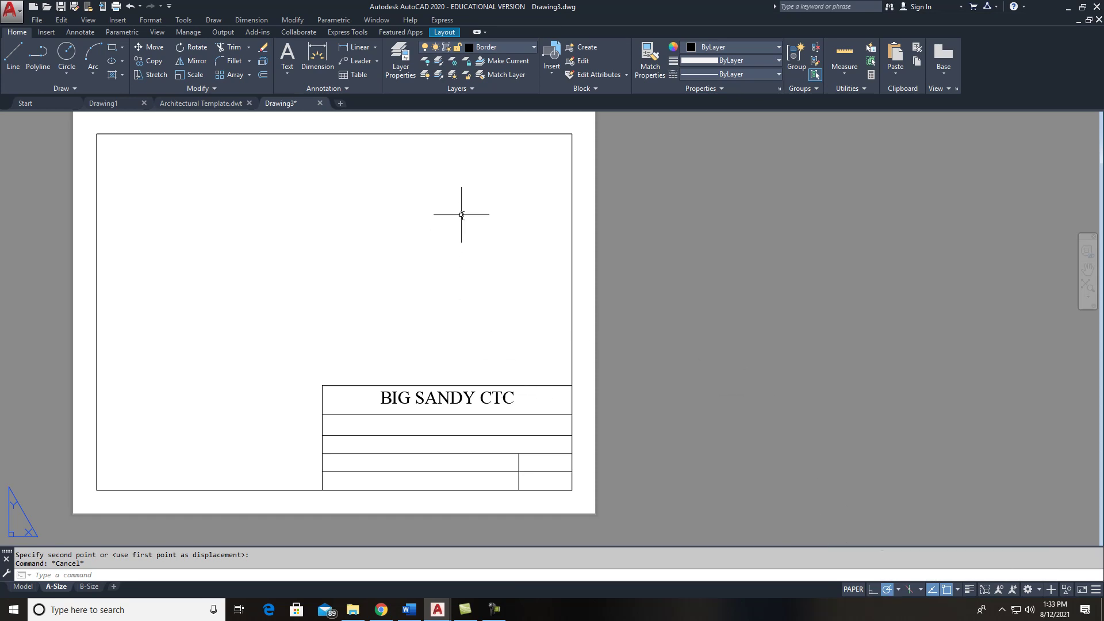
key(Escape)
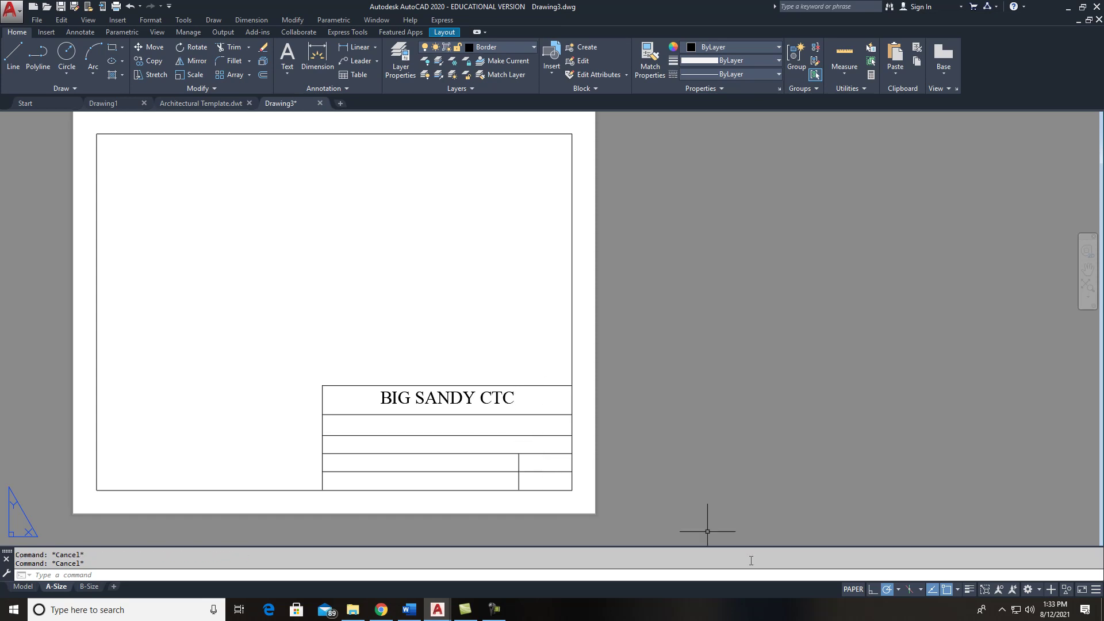
- Switch to Chrome and examine the title block, parts list and revision block forms in the assignment page
scroll(797, 419, down, 2)
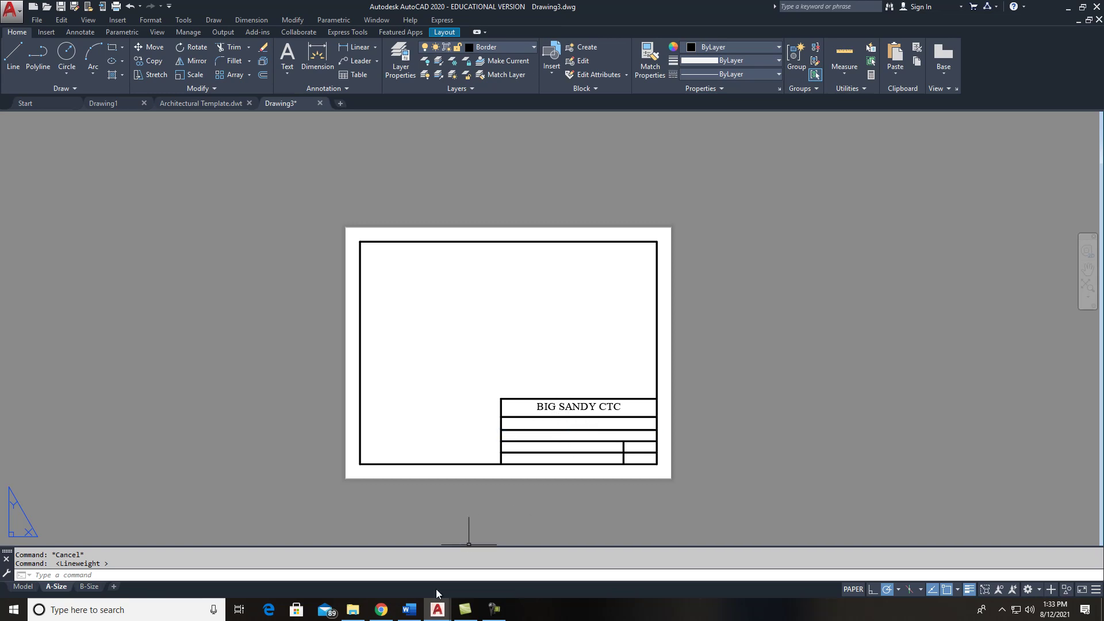
click(382, 613)
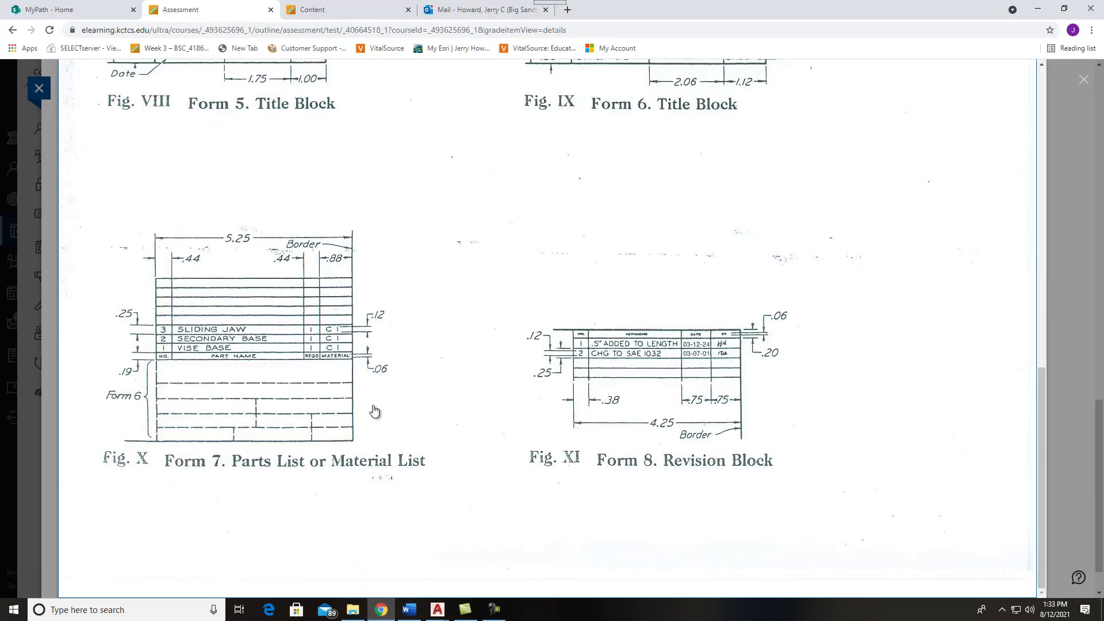
scroll(374, 410, up, 3)
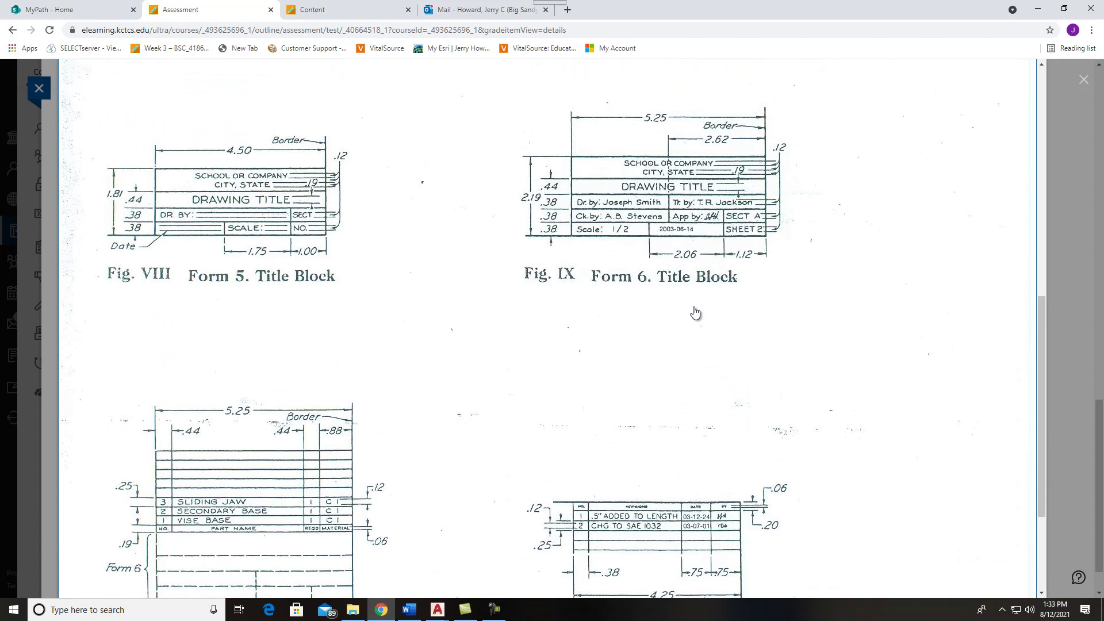
scroll(375, 368, up, 1)
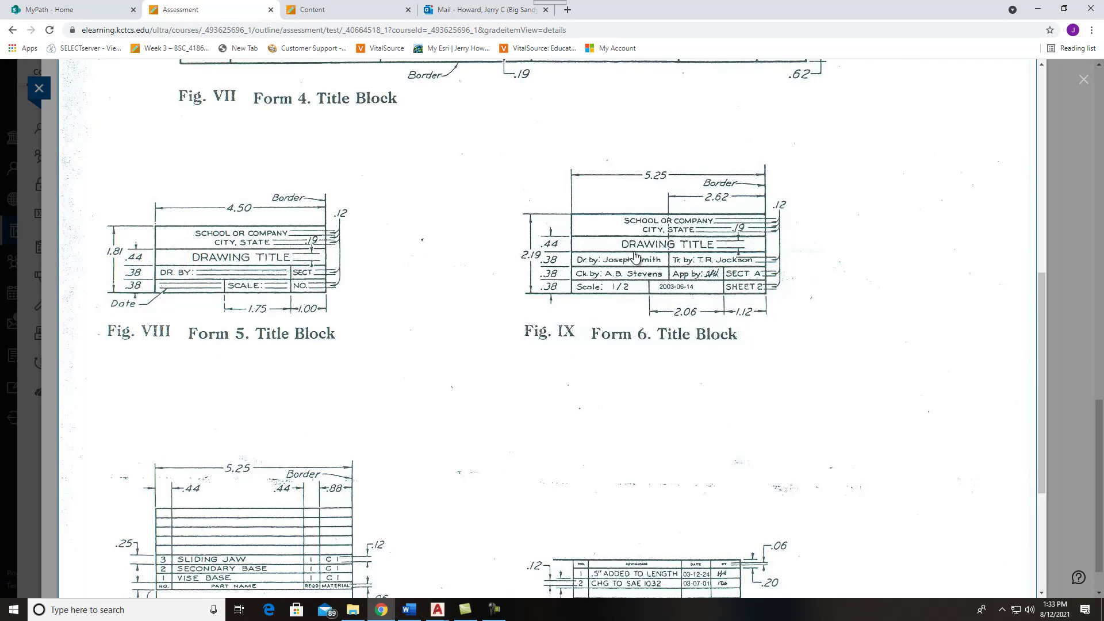
scroll(639, 257, down, 3)
scroll(544, 348, down, 1)
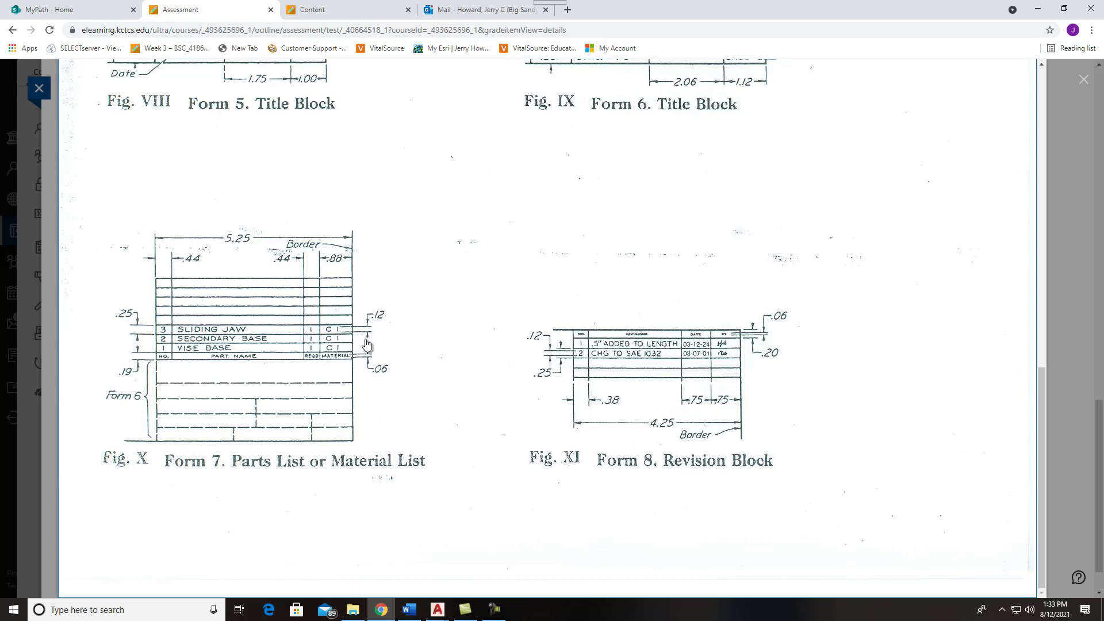
scroll(450, 345, up, 3)
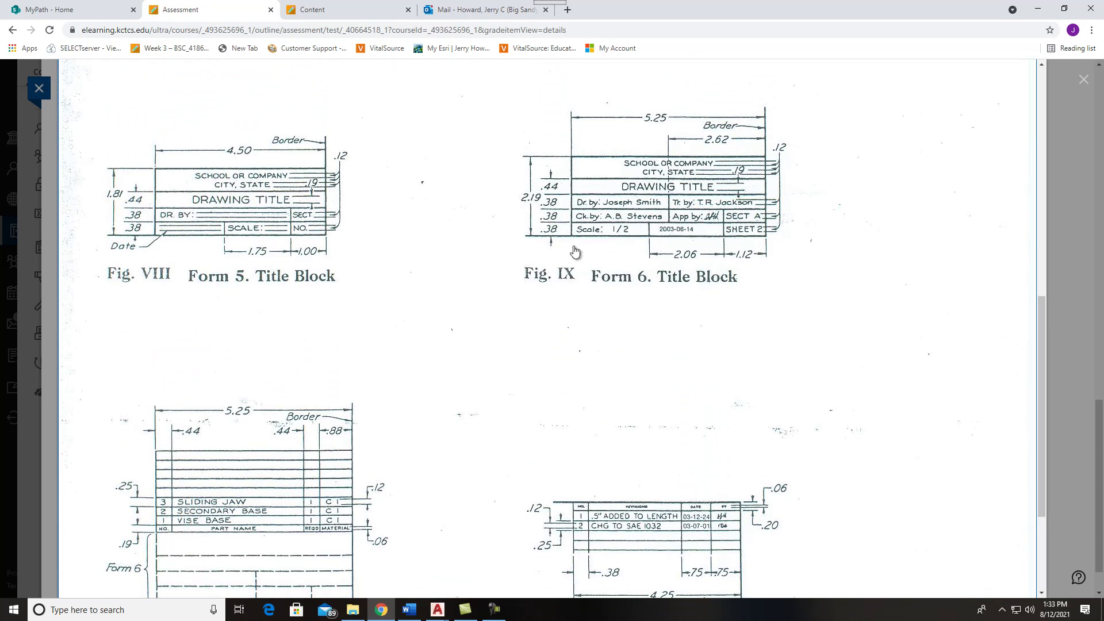
- Return to Drawing3 in AutoCAD, view the B-Size layout and switch to model space
mouse_move(437, 609)
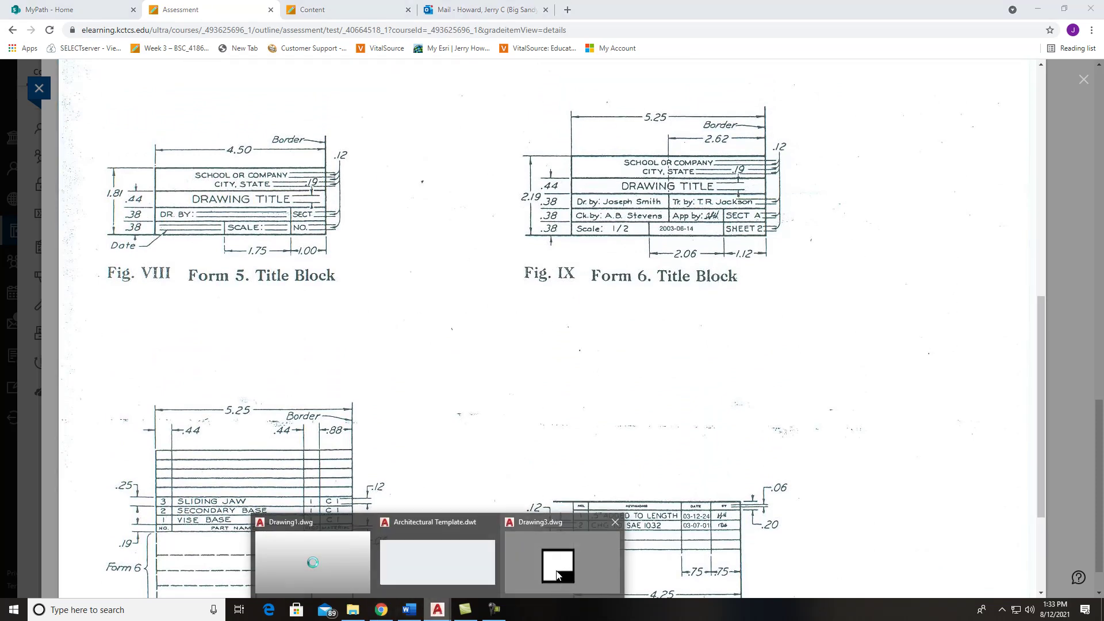
click(556, 585)
scroll(512, 333, down, 2)
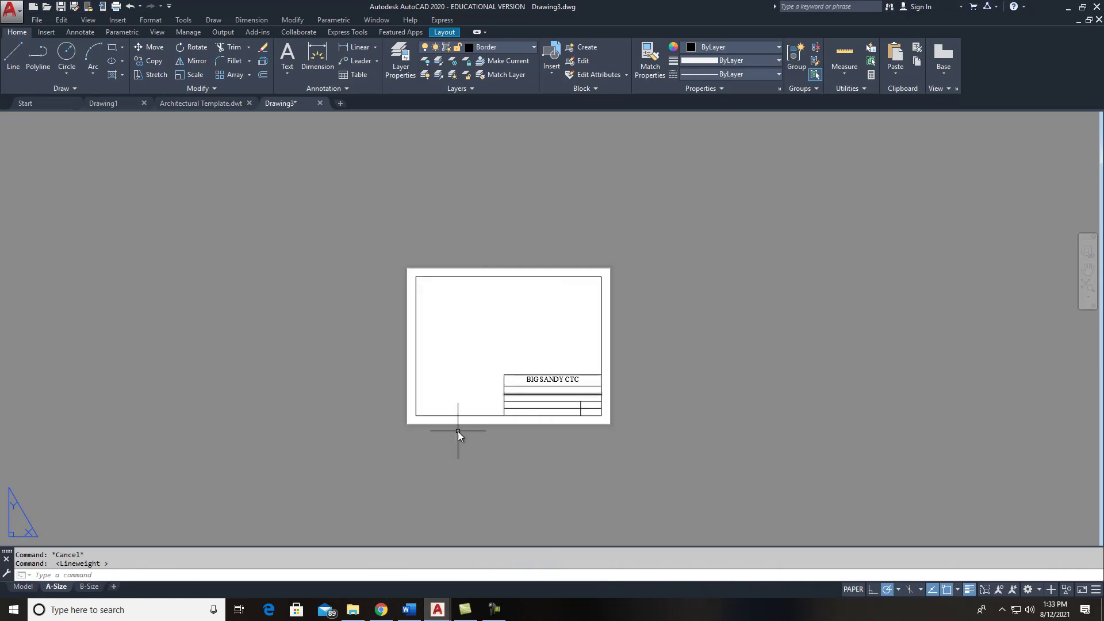
click(88, 586)
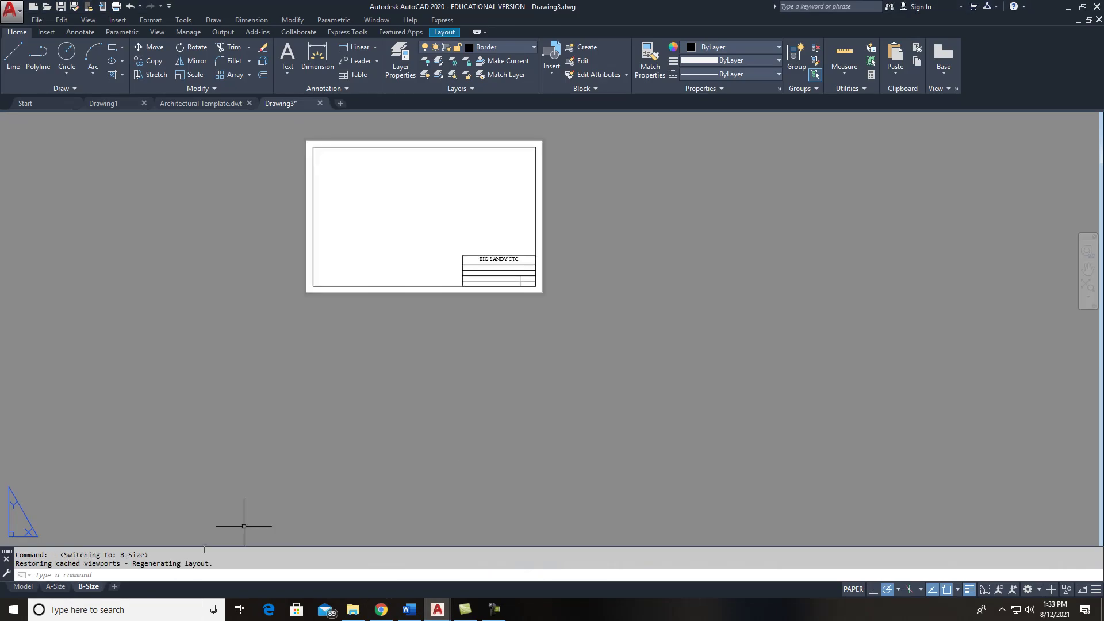
click(23, 587)
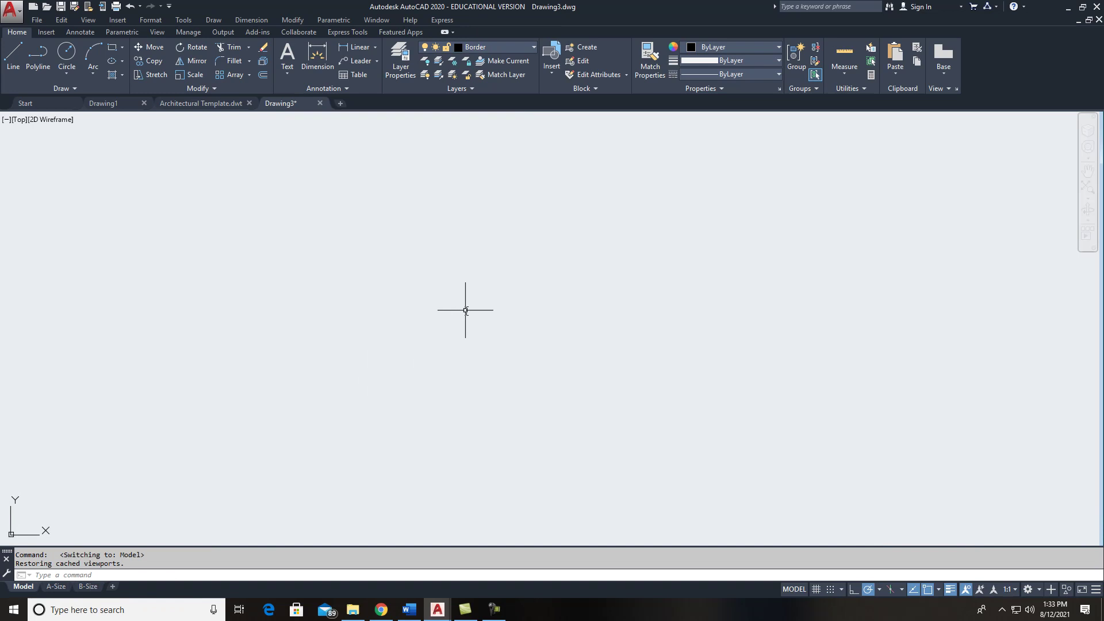
- Start saving the drawing under a new name, entering MECHANICAL TEMPLATE as the file name
click(36, 19)
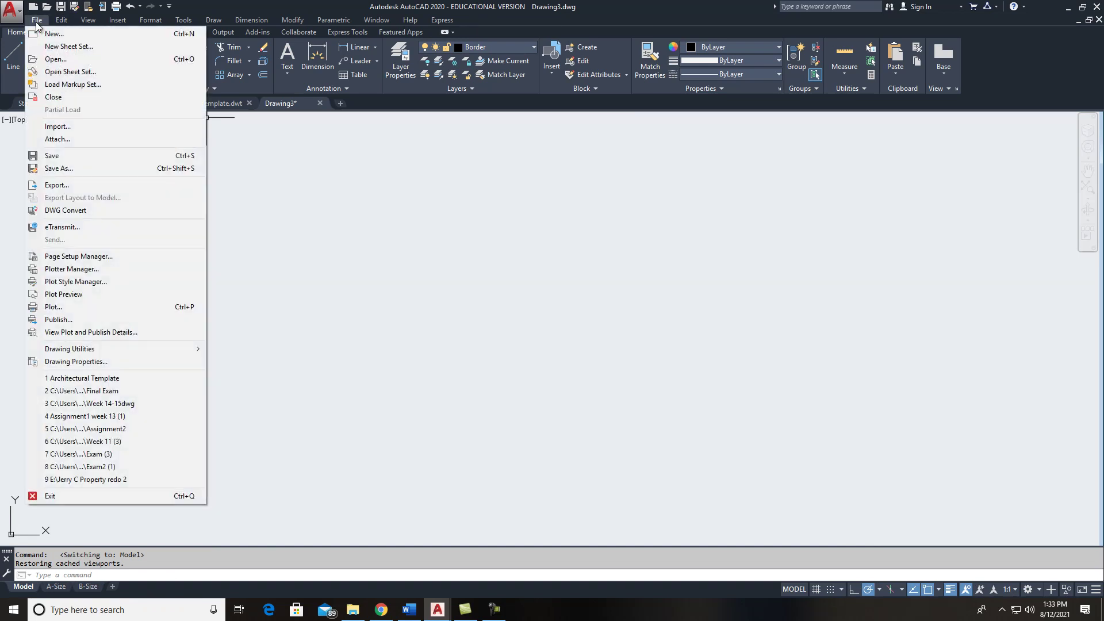
click(68, 168)
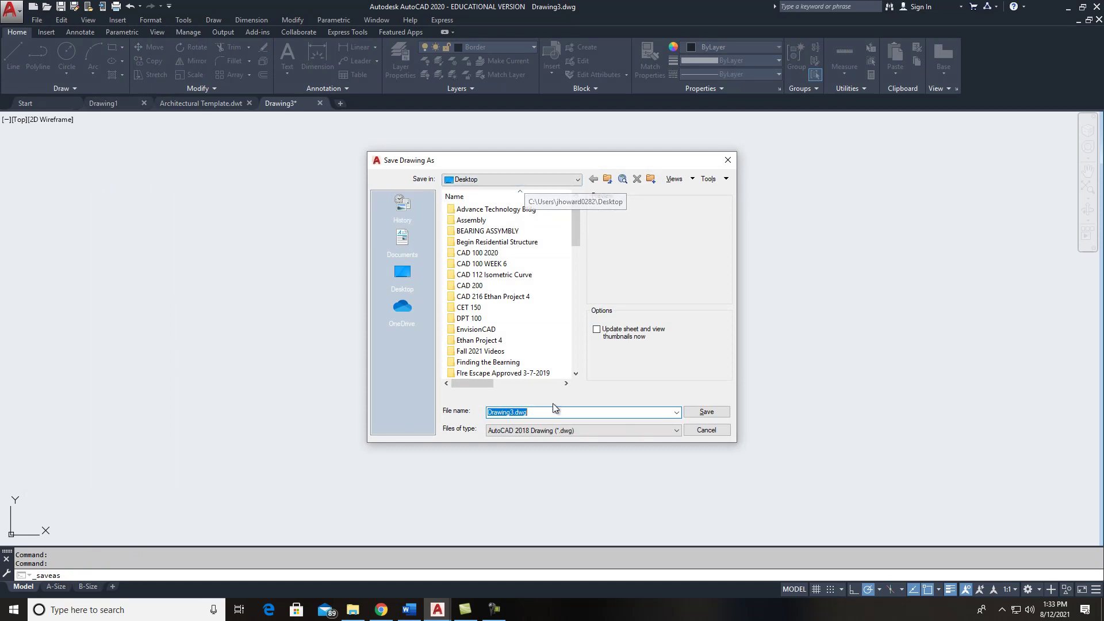
text(mECH)
key(BackSpace)
key(BackSpace)
key(BackSpace)
key(BackSpace)
text(MECHANICAL TEMPLATE)
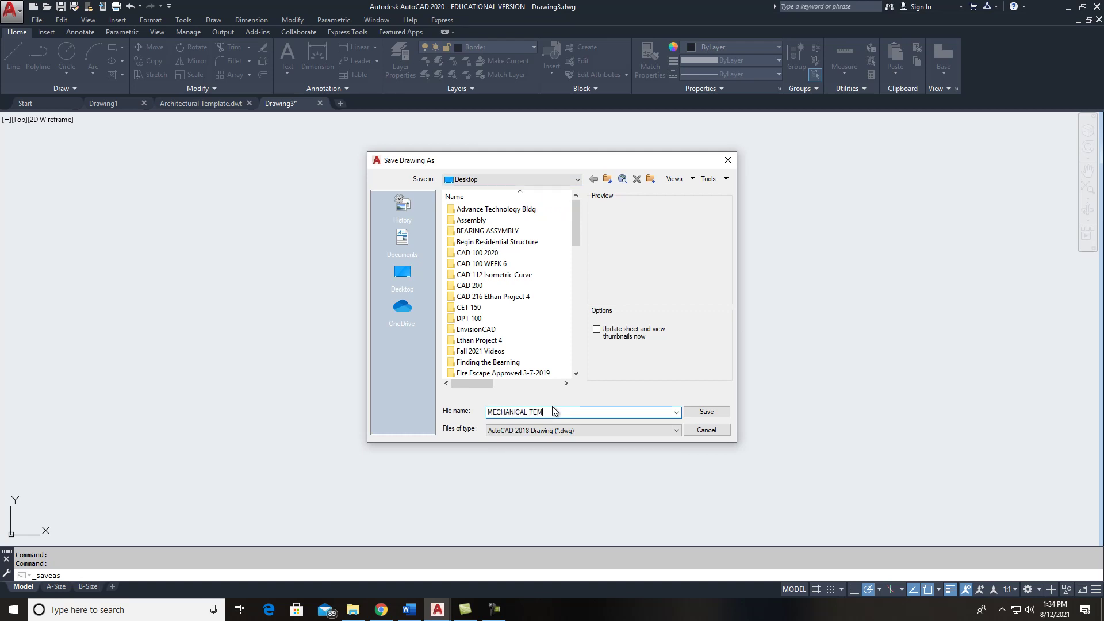
- Set the file type to AutoCAD Drawing Template (*.dwt) and the save location to the Desktop
click(605, 431)
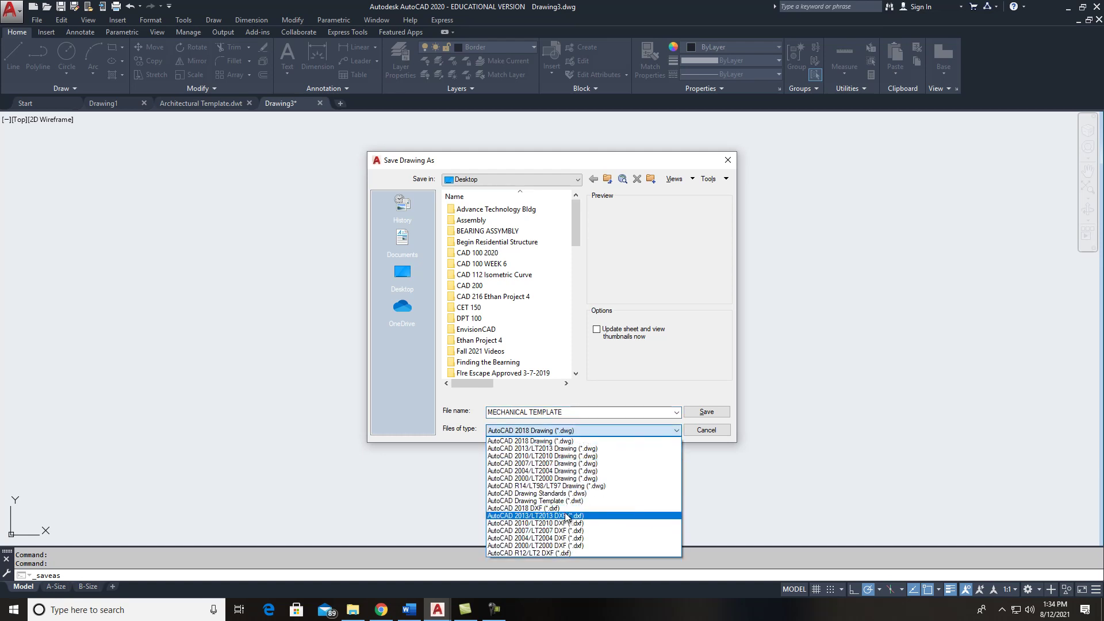
click(584, 501)
click(516, 176)
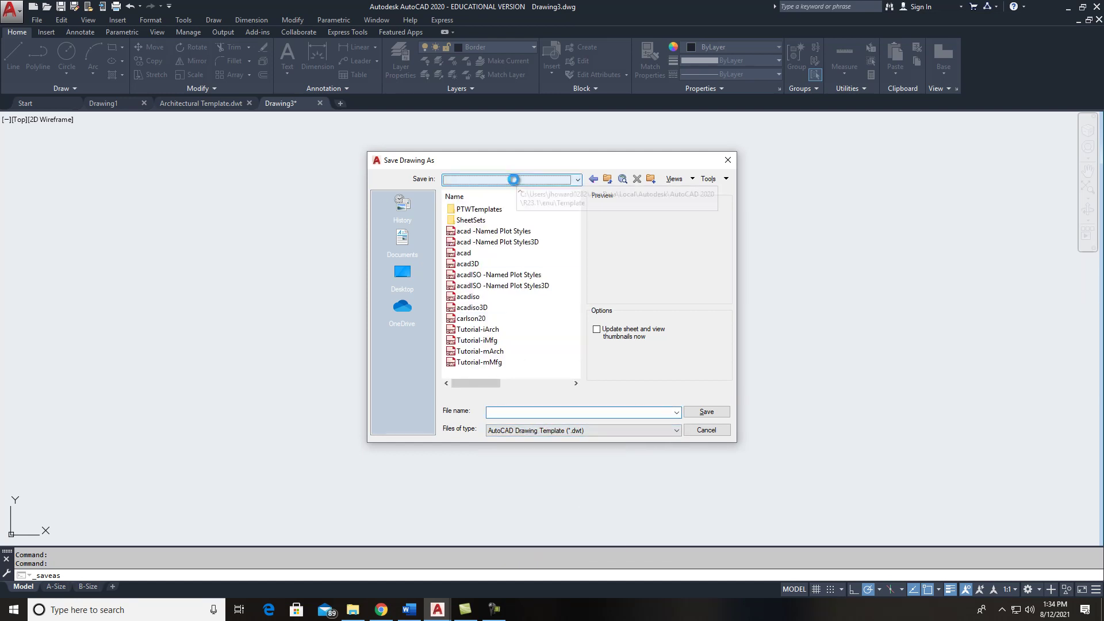
drag(575, 289, 575, 232)
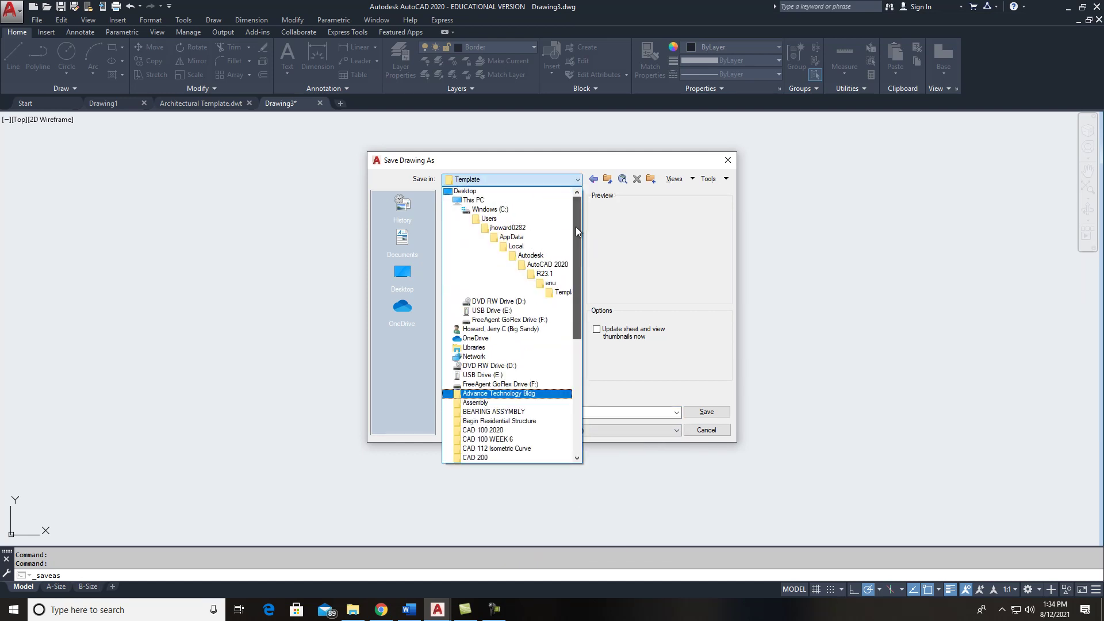
click(523, 193)
- Enter MECHANICAL TEMPLATE as the template's file name and try to save it
click(531, 411)
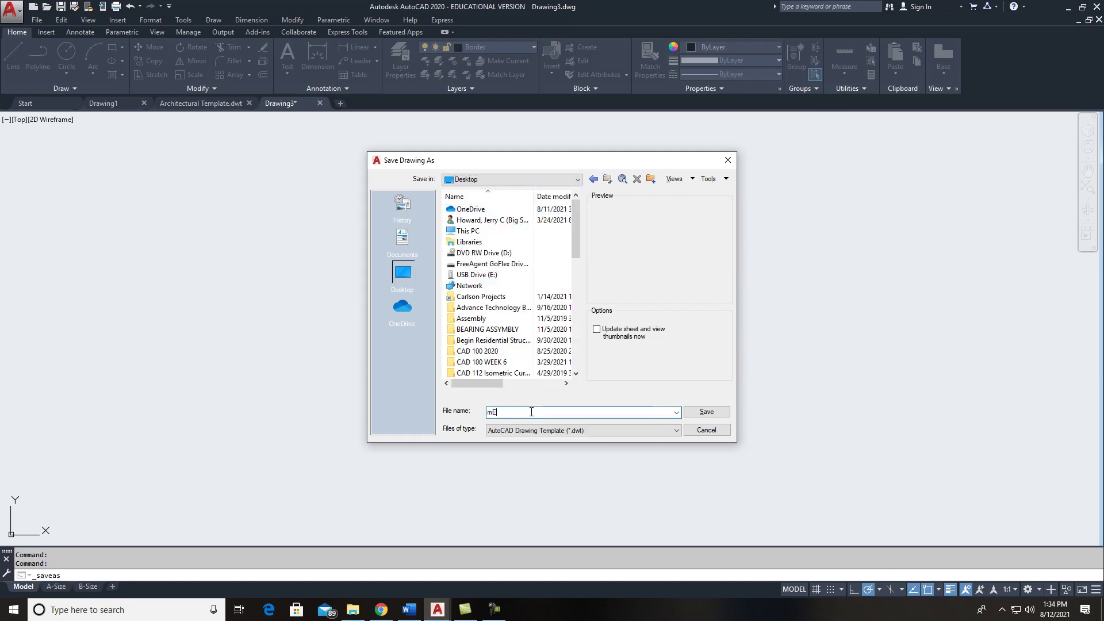
text(mECHANICAL tEMPLATE)
key(BackSpace)
key(BackSpace)
key(BackSpace)
key(BackSpace)
key(BackSpace)
key(BackSpace)
text(EMPLATE)
click(493, 412)
key(BackSpace)
text(M)
click(708, 412)
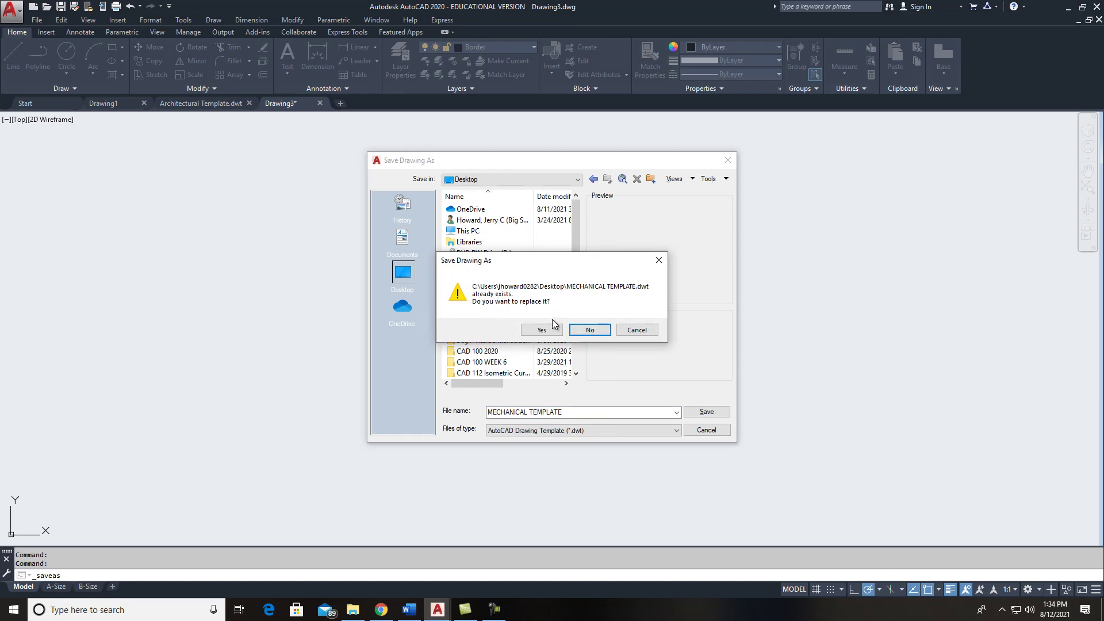
- Decline replacing the existing file, rename the template MECHANICAL TEMPLATE 1 and save it with English measurement
click(637, 330)
click(586, 414)
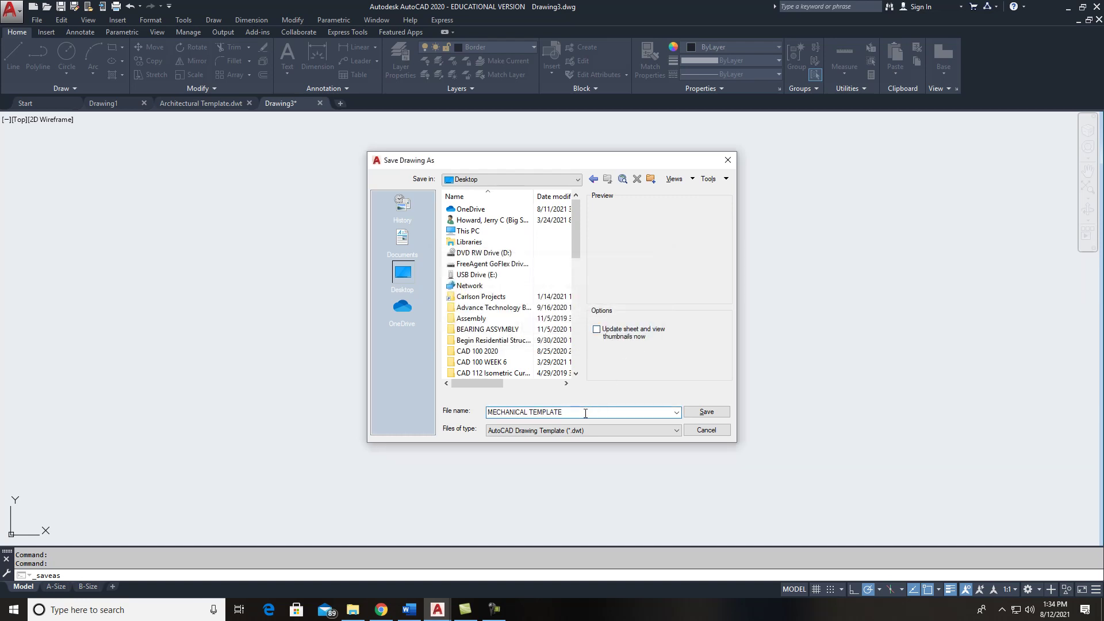
click(713, 412)
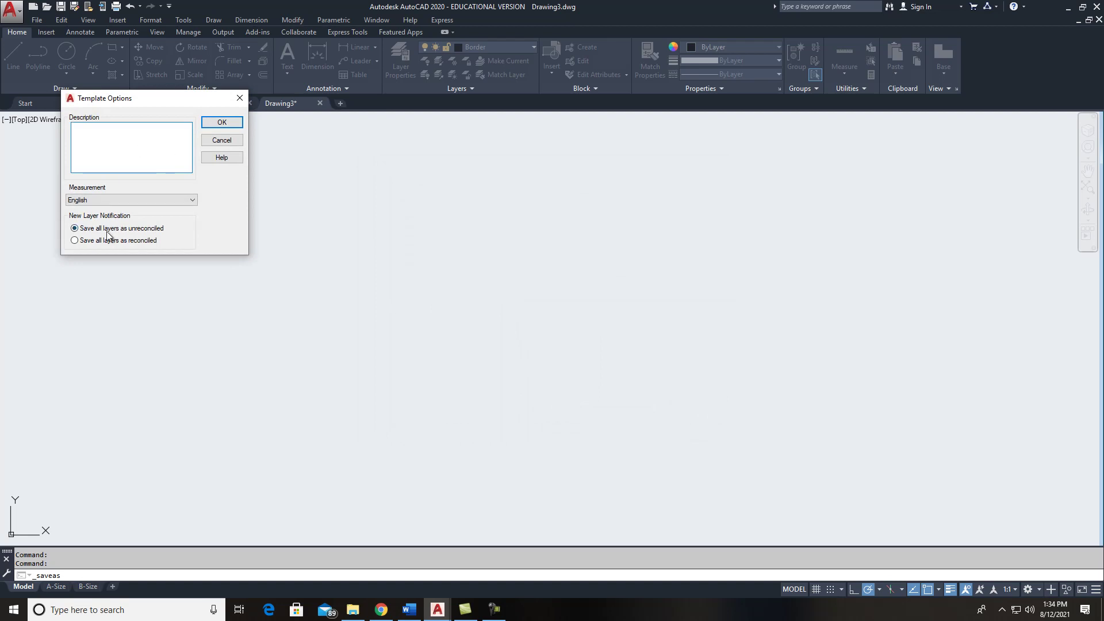
click(222, 123)
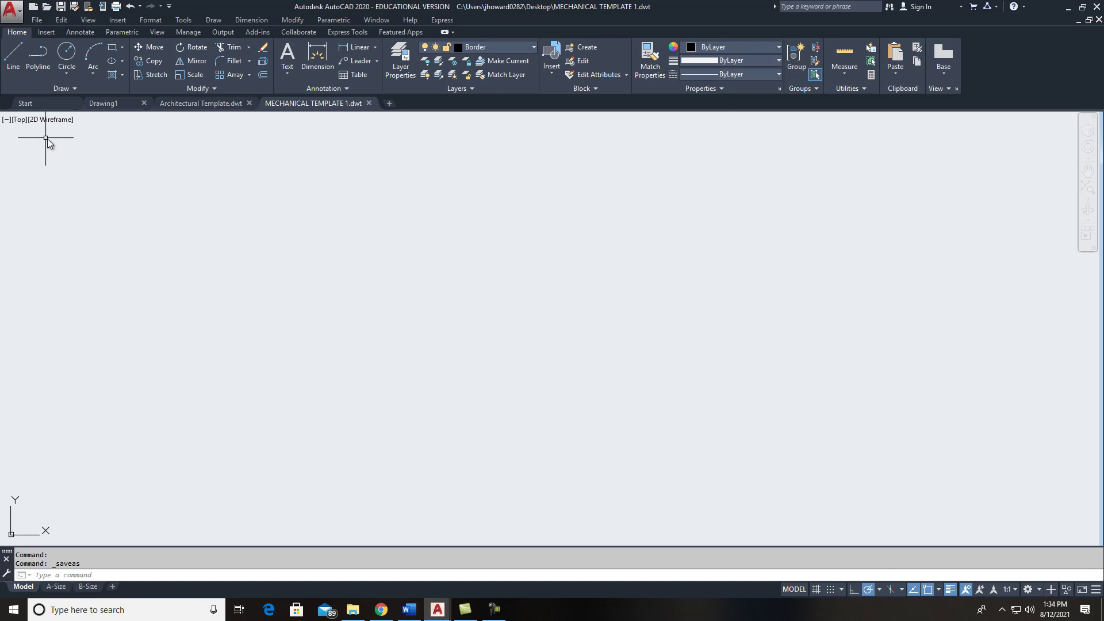
click(36, 22)
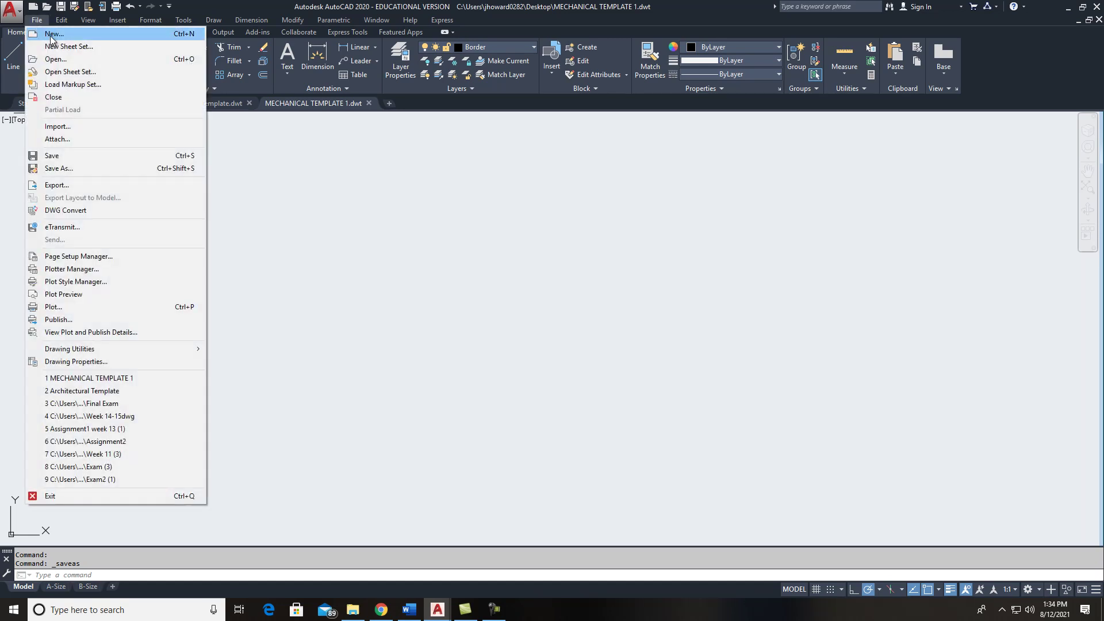
click(75, 35)
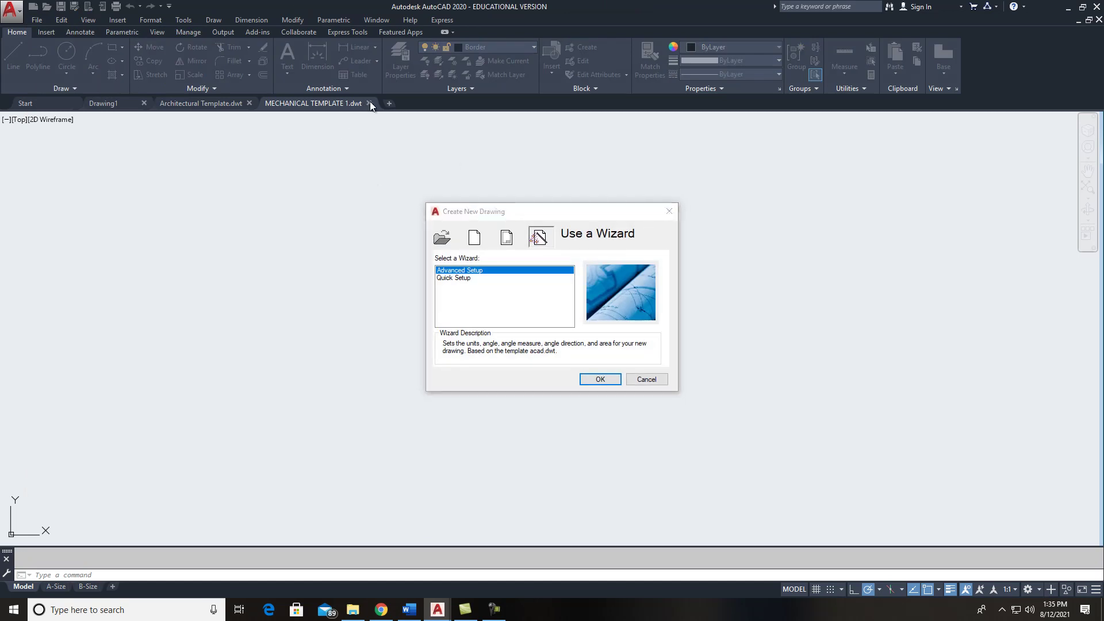
click(653, 381)
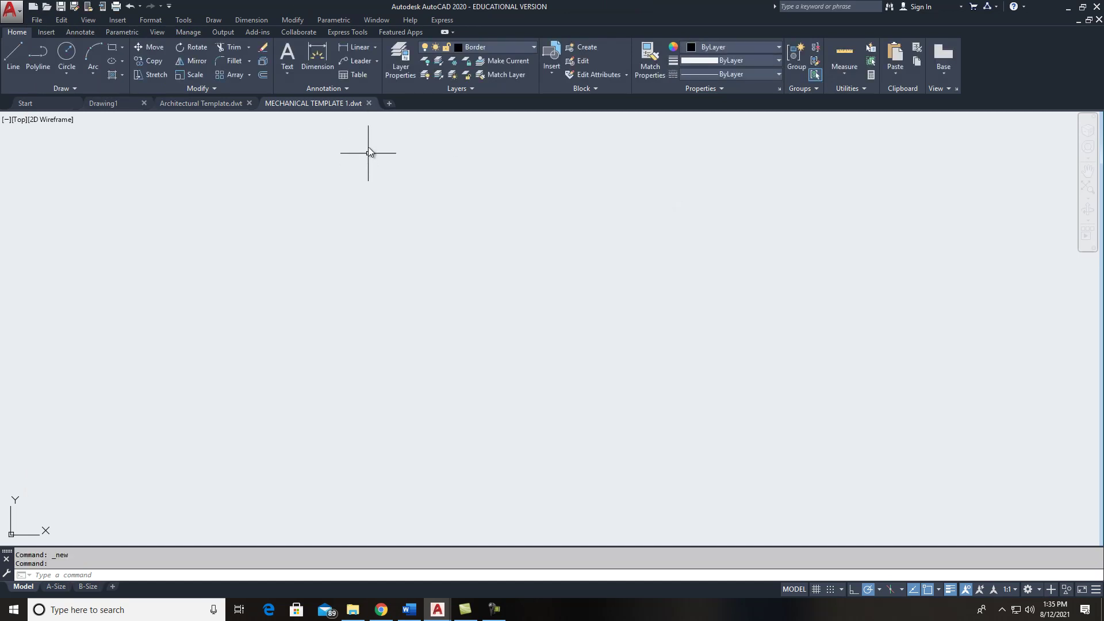
- Close MECHANICAL TEMPLATE 1.dwt and start a new drawing from a template, browsing for the template file
click(370, 103)
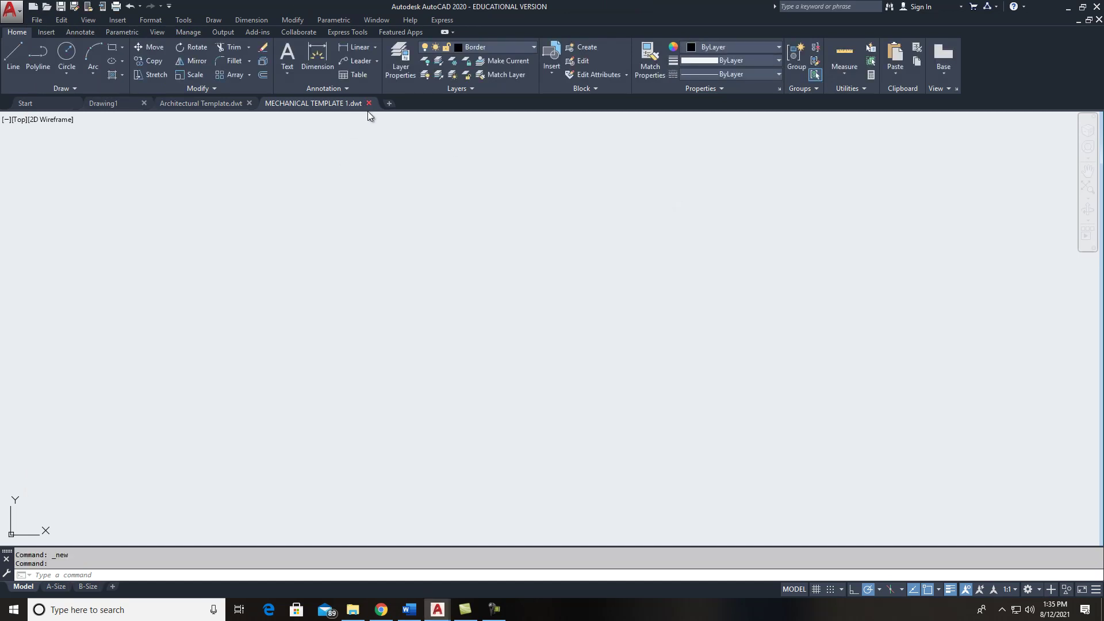
click(42, 21)
click(54, 34)
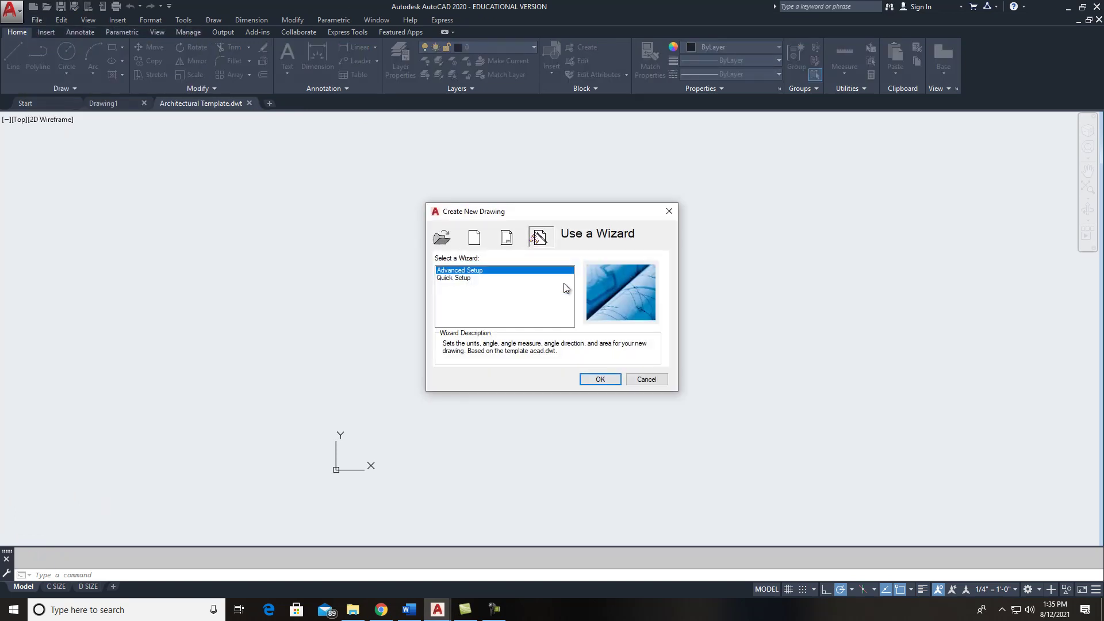
click(509, 238)
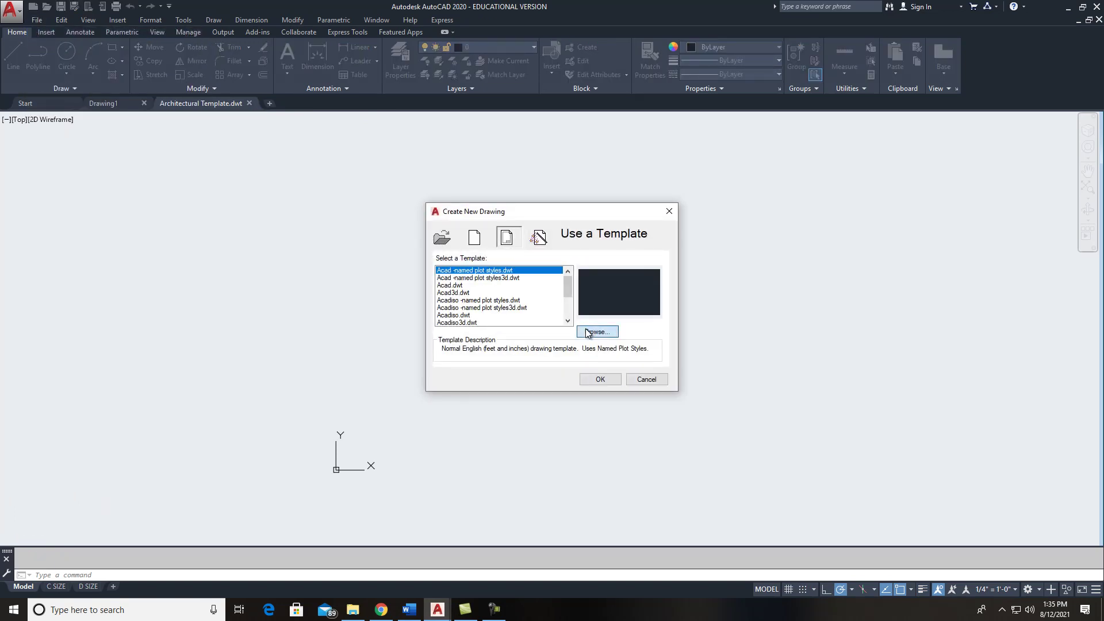
click(587, 331)
- Create the new drawing from the MECHANICAL TEMPLATE 1 file on the Desktop
click(518, 180)
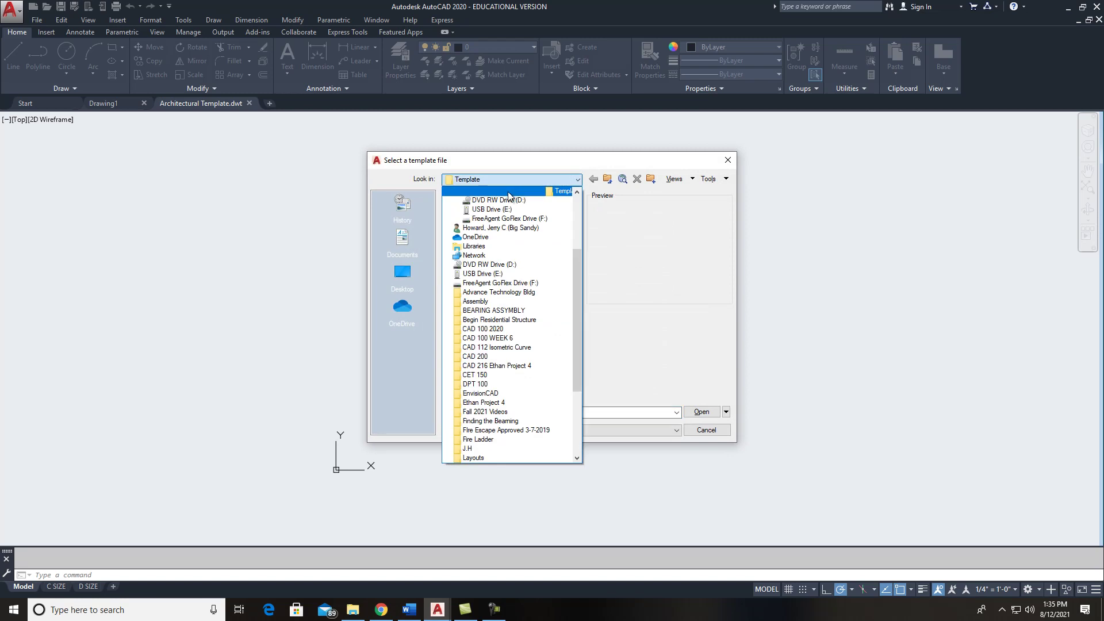
drag(578, 295, 588, 344)
click(489, 198)
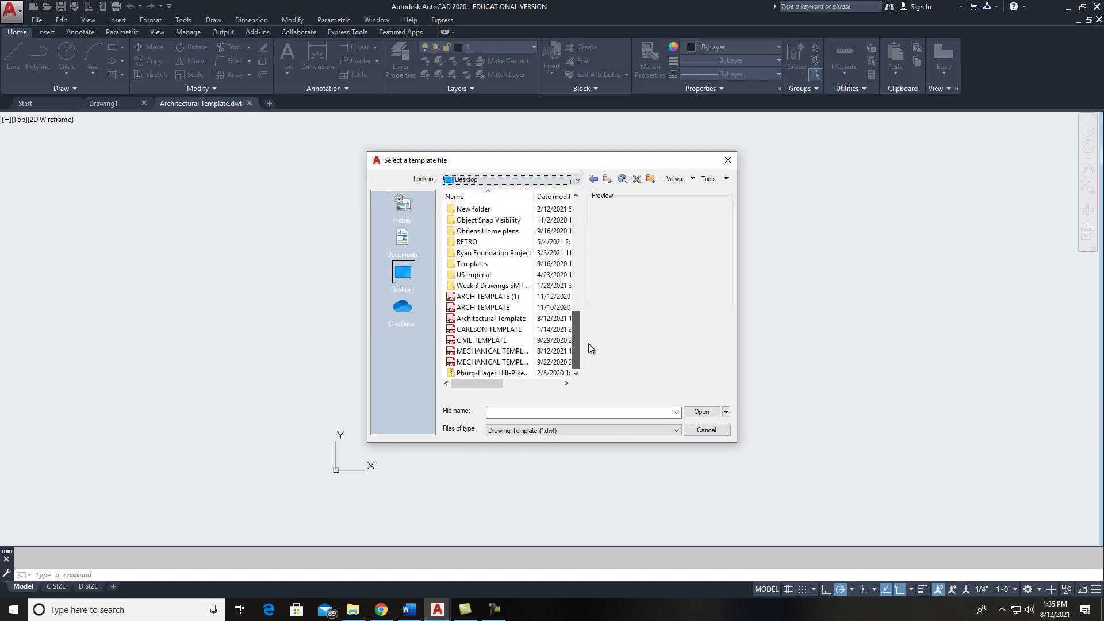
click(492, 354)
click(492, 352)
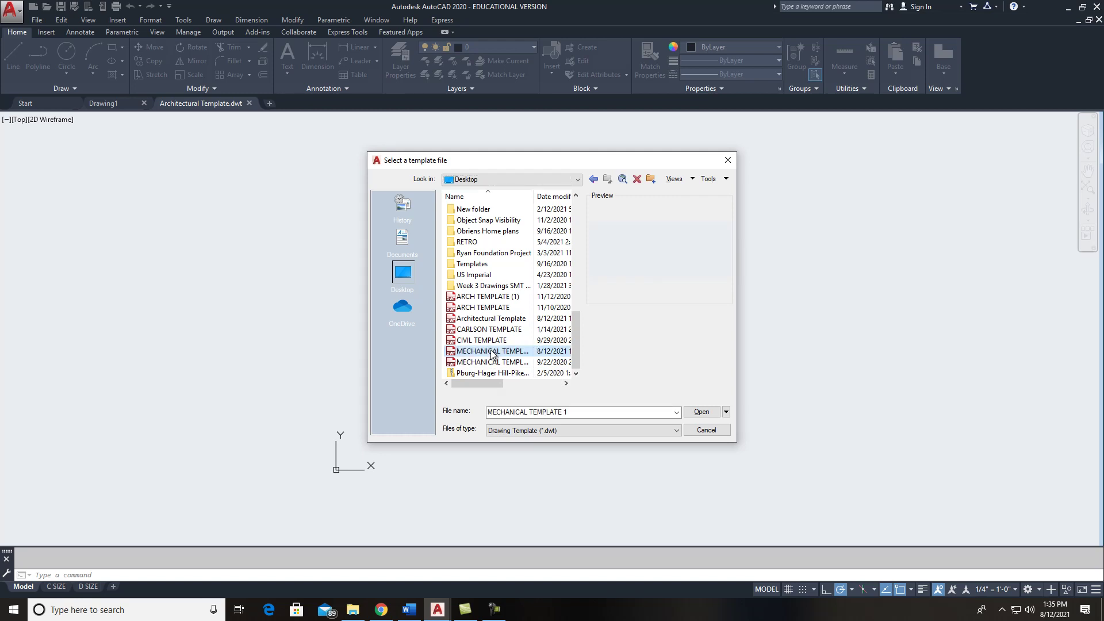
click(701, 412)
click(703, 412)
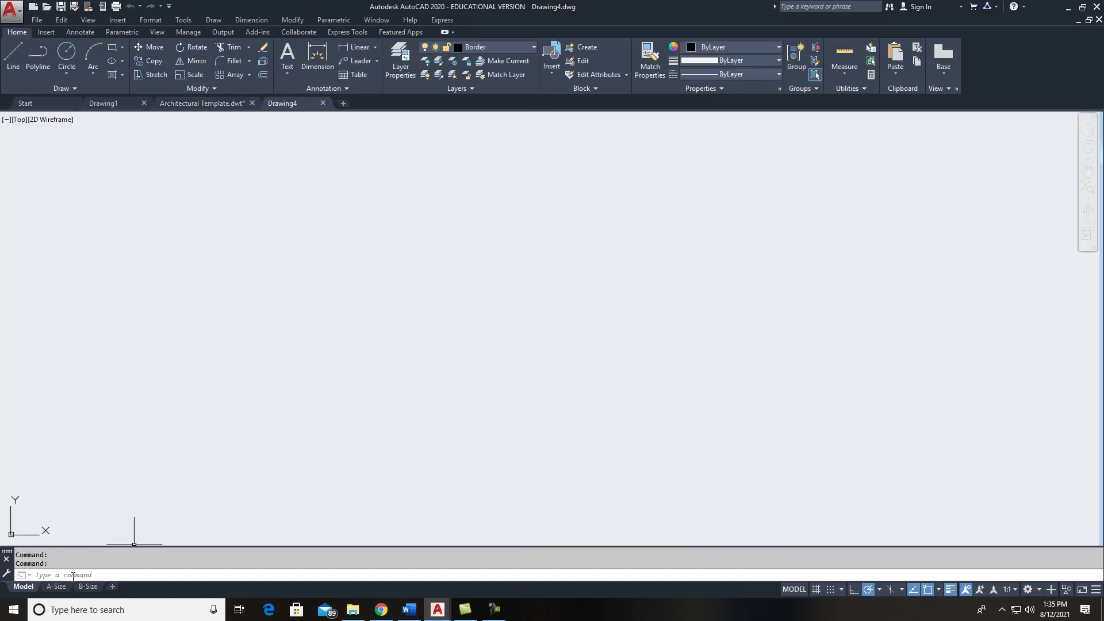
- Check the new drawing's A-Size and B-Size layouts, its layer list and the B-Size title block
click(55, 585)
click(87, 586)
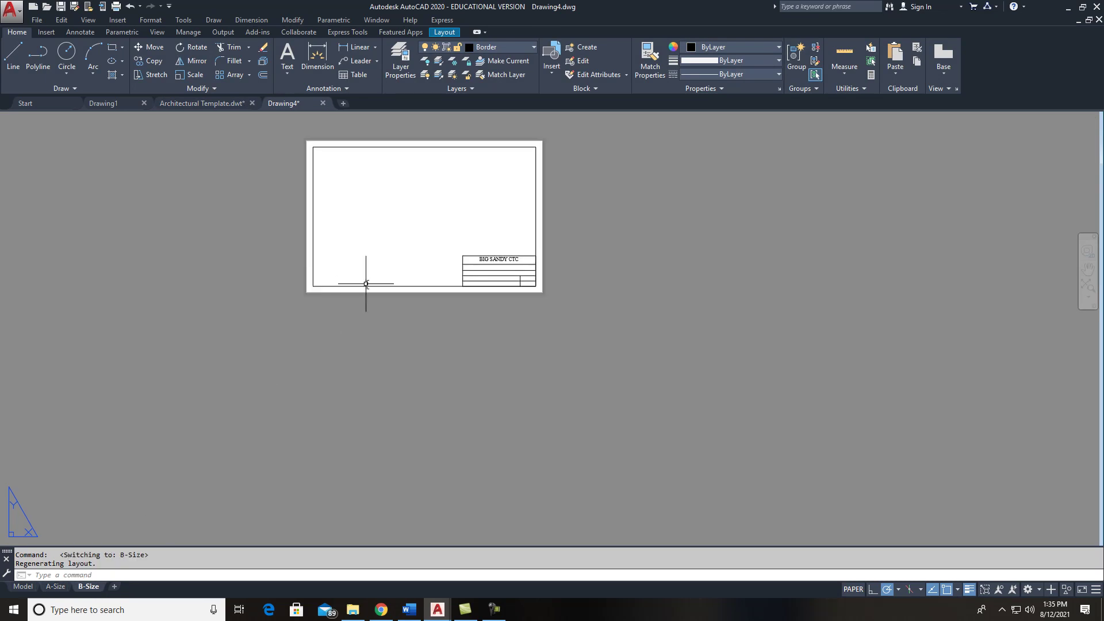
click(497, 46)
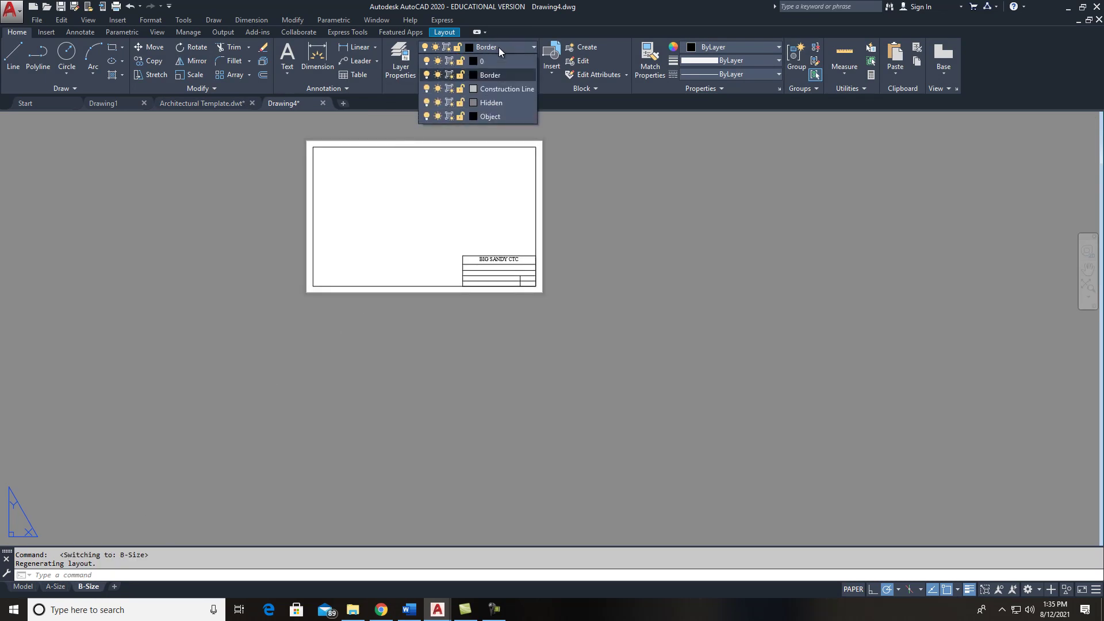
click(487, 72)
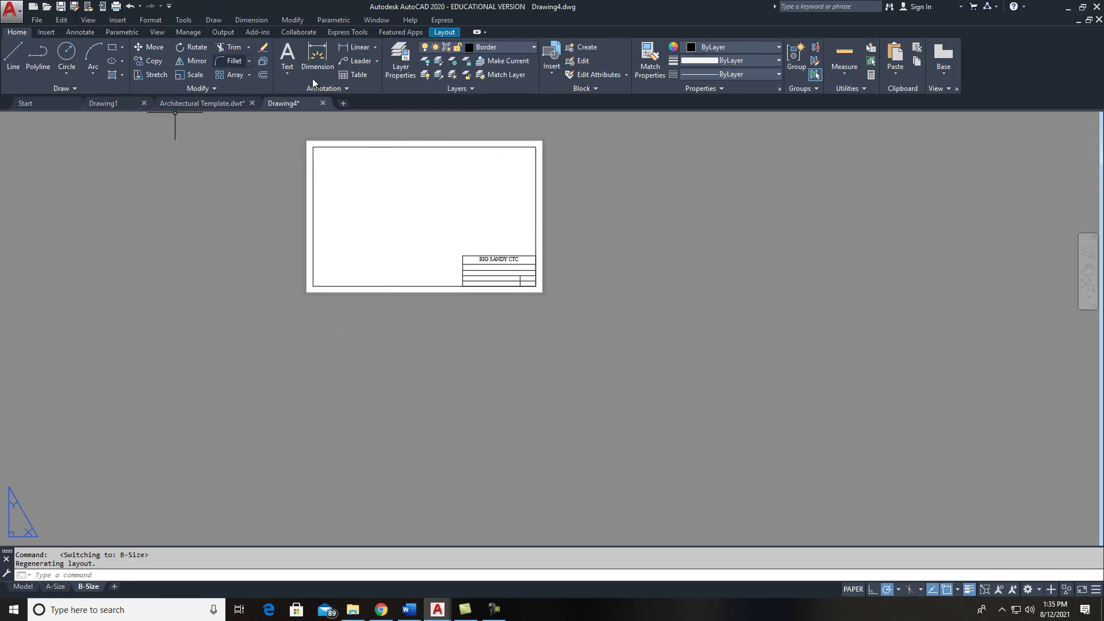
scroll(493, 362, up, 4)
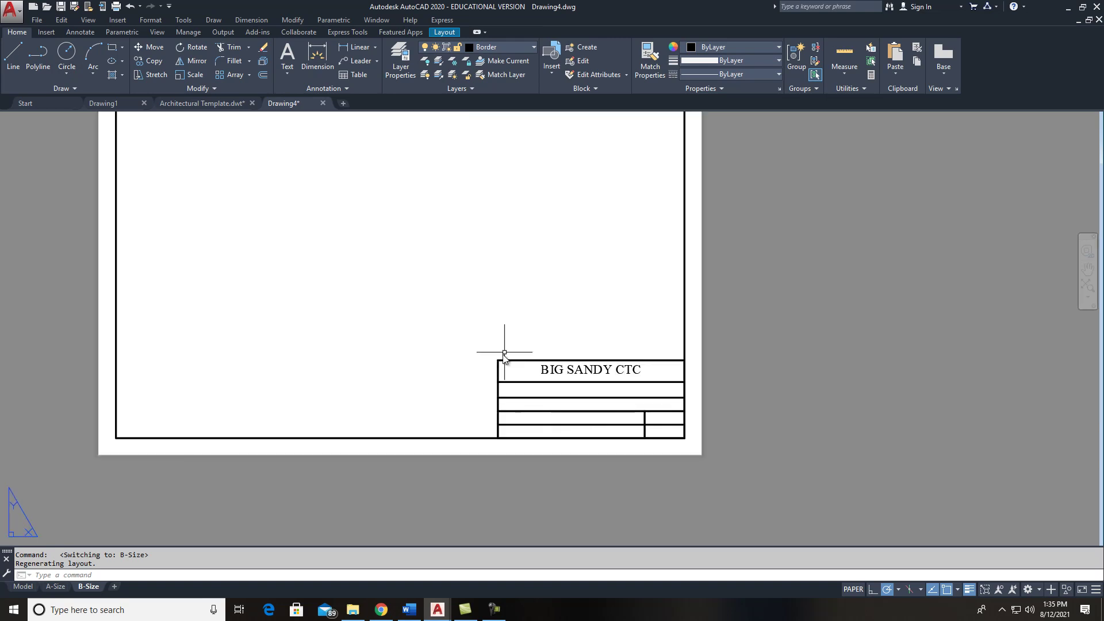
scroll(493, 362, down, 1)
scroll(544, 409, down, 2)
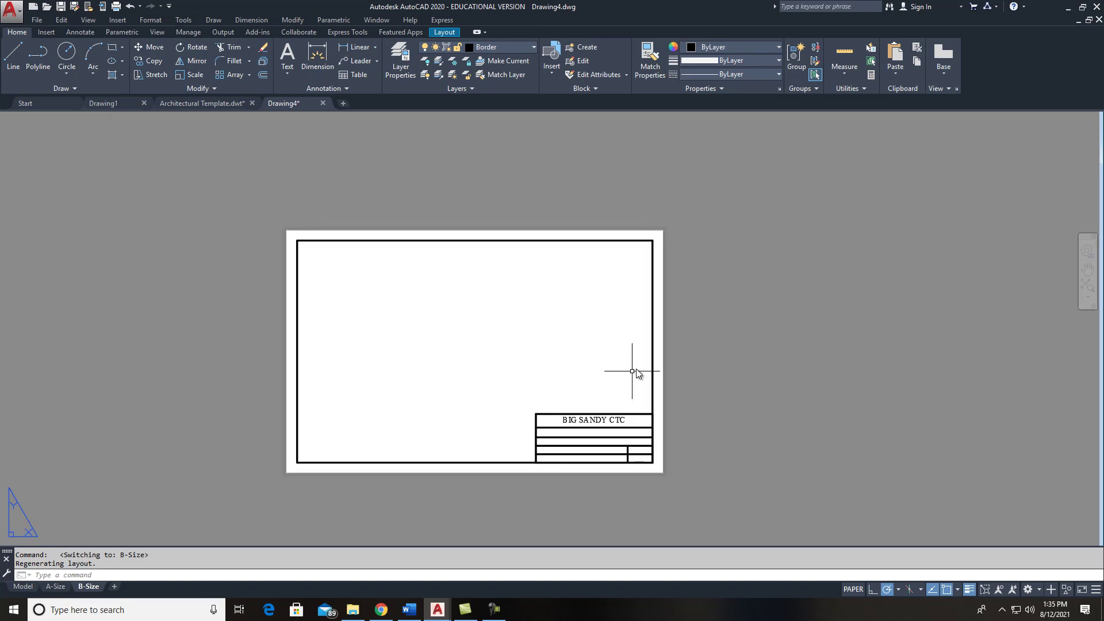